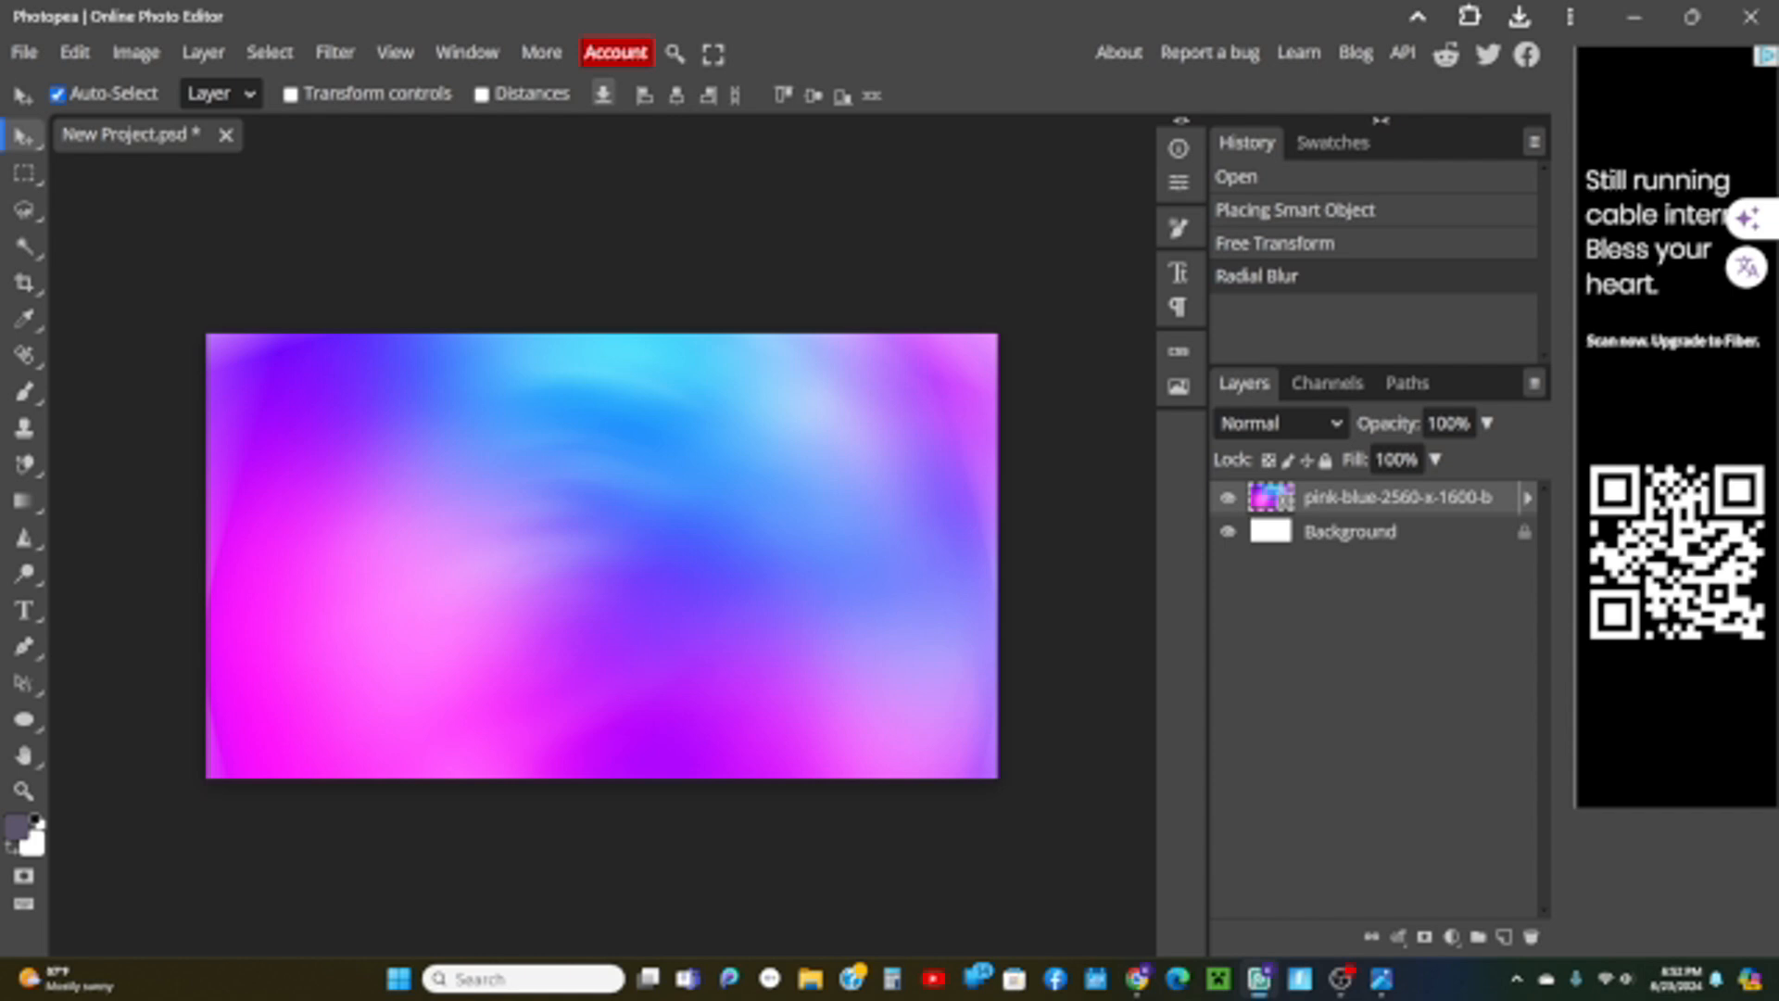
Place the Photopea logo in the lower-right part of the image, scaled to about 26% and rotated about 13.7°.
drag(718, 369, 1432, 493)
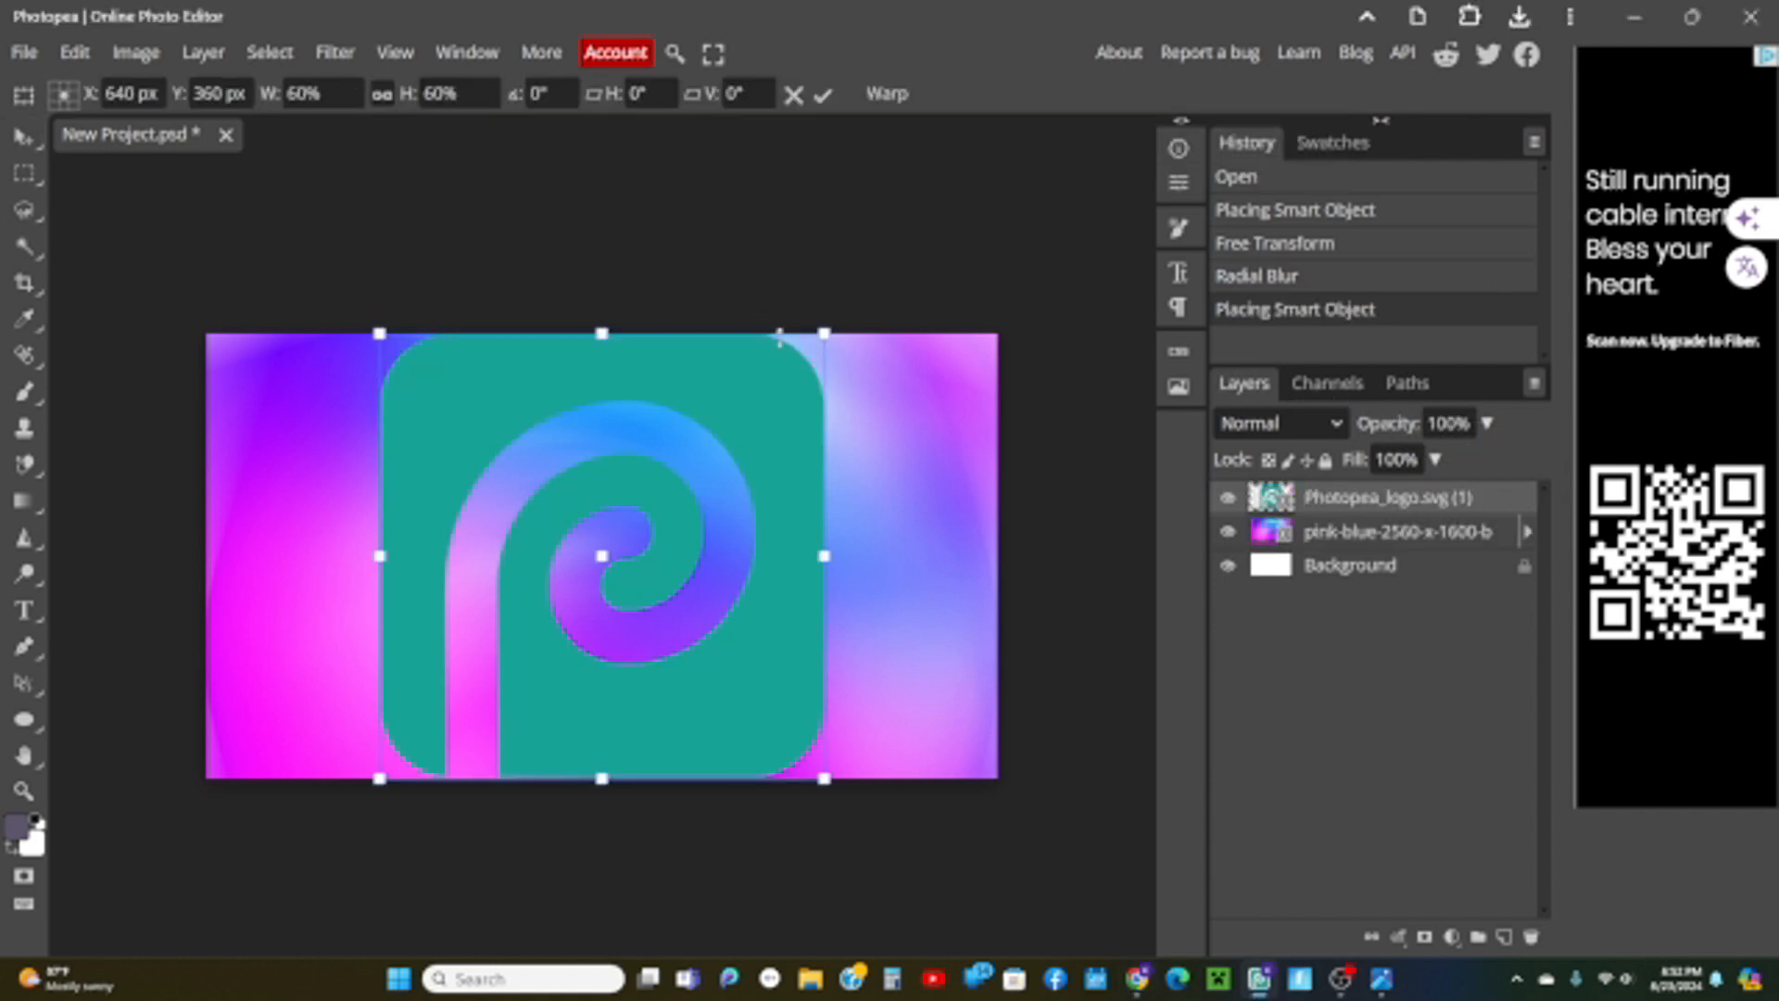
drag(779, 338, 831, 510)
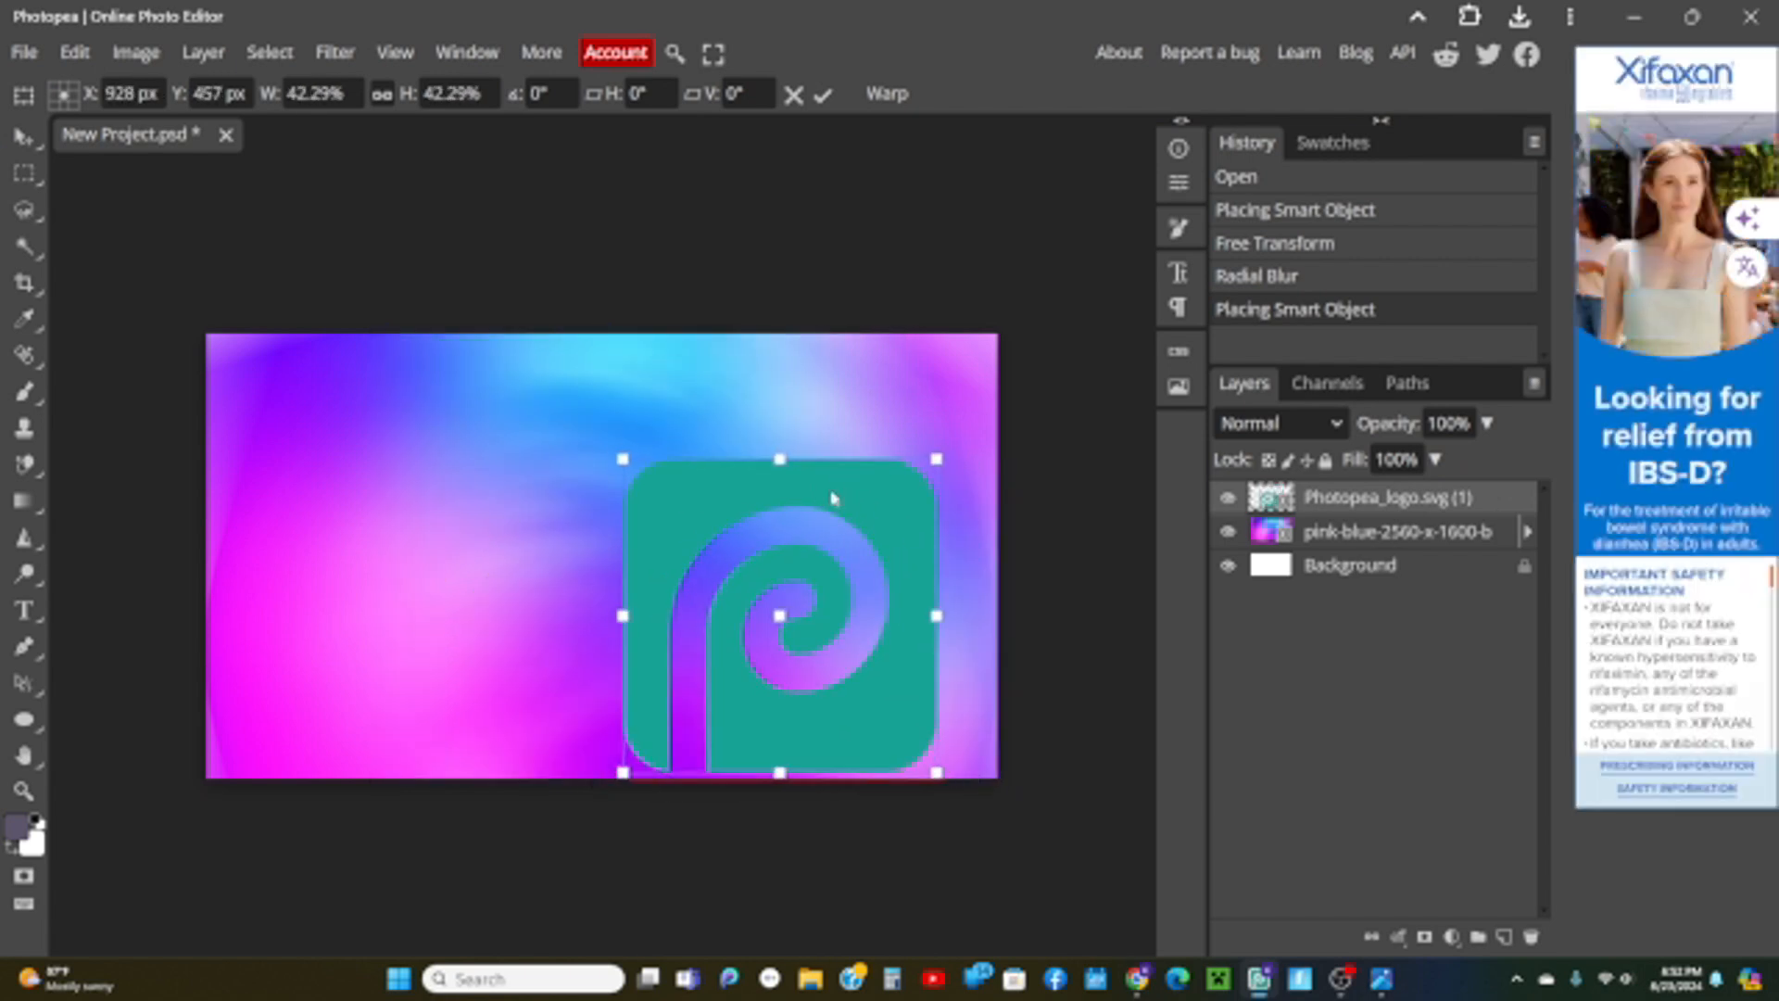
drag(837, 436, 818, 549)
drag(780, 656, 885, 631)
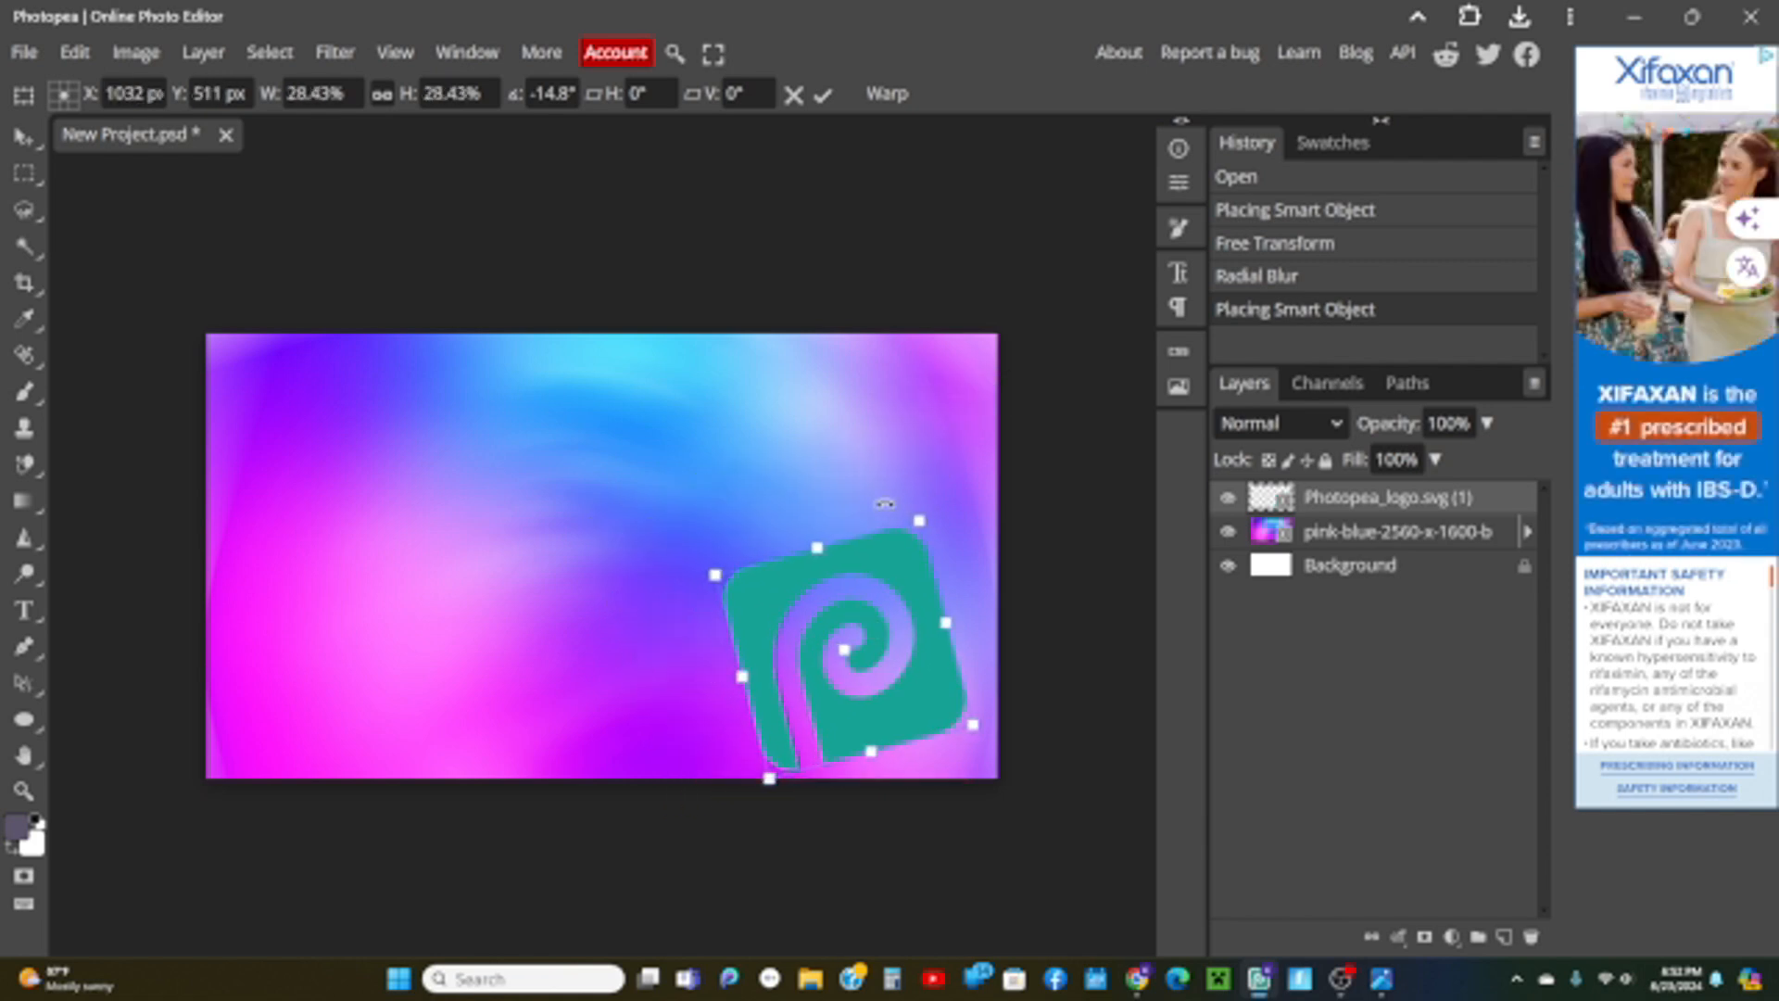
drag(885, 511, 958, 527)
drag(891, 628, 905, 609)
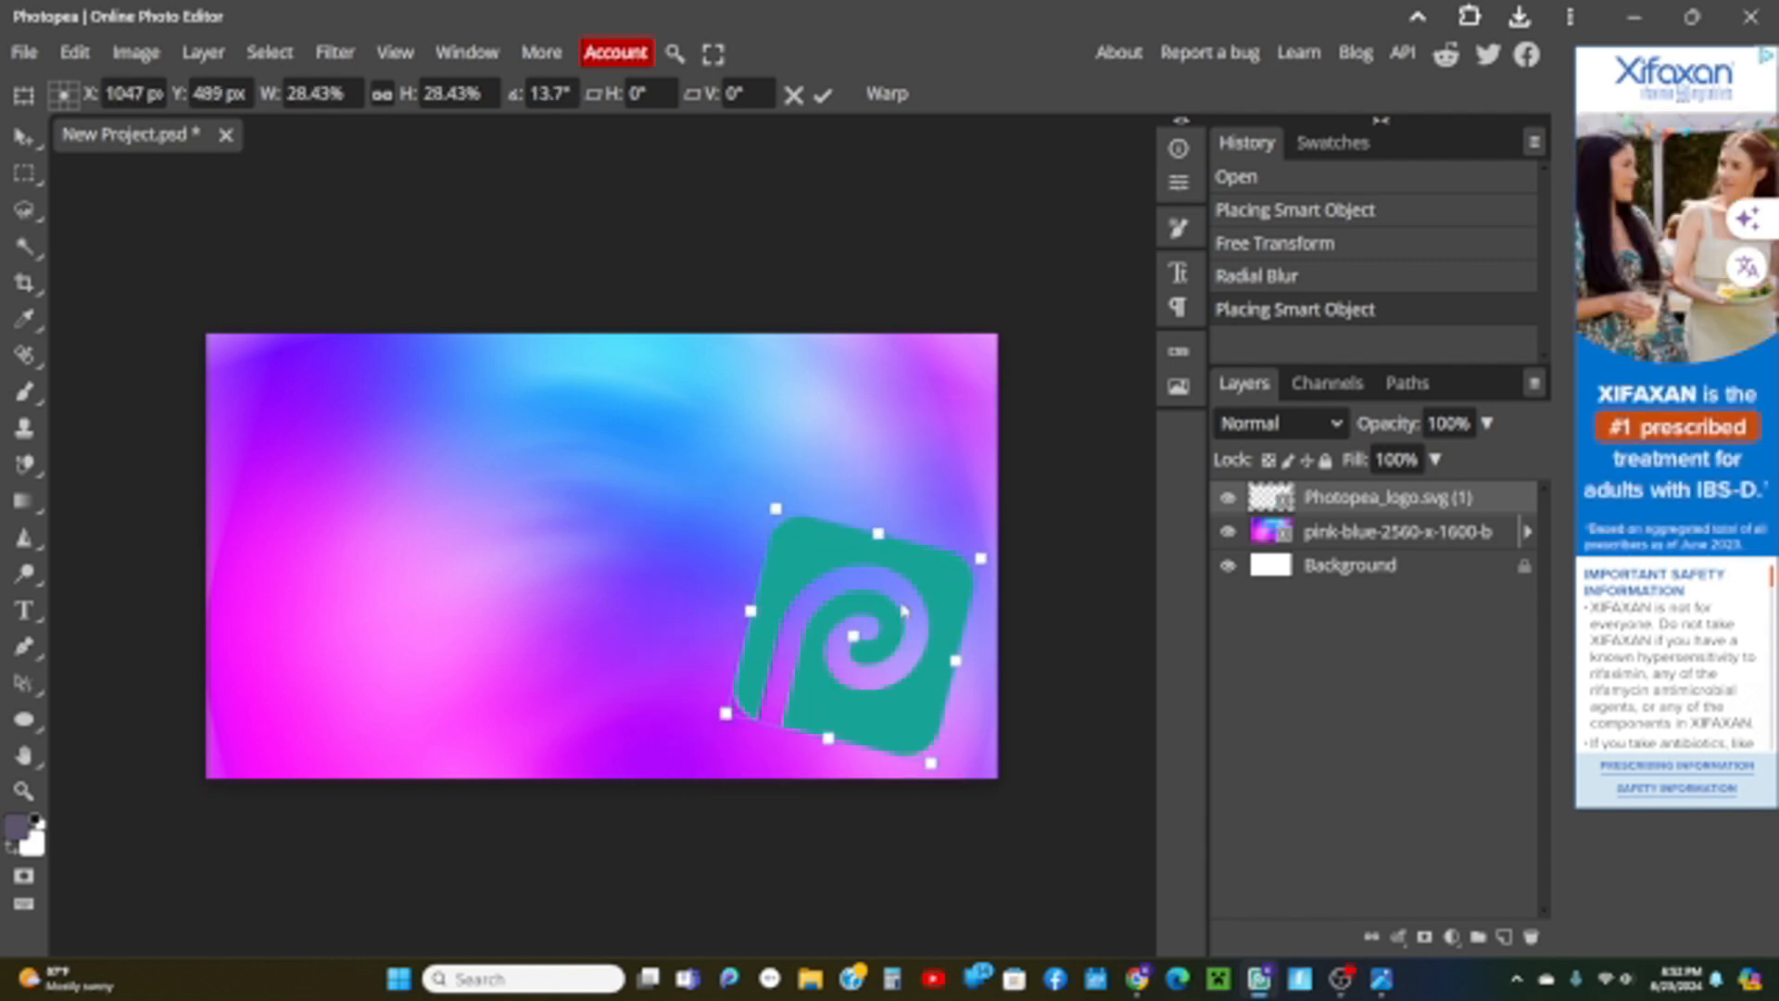
drag(970, 556, 969, 575)
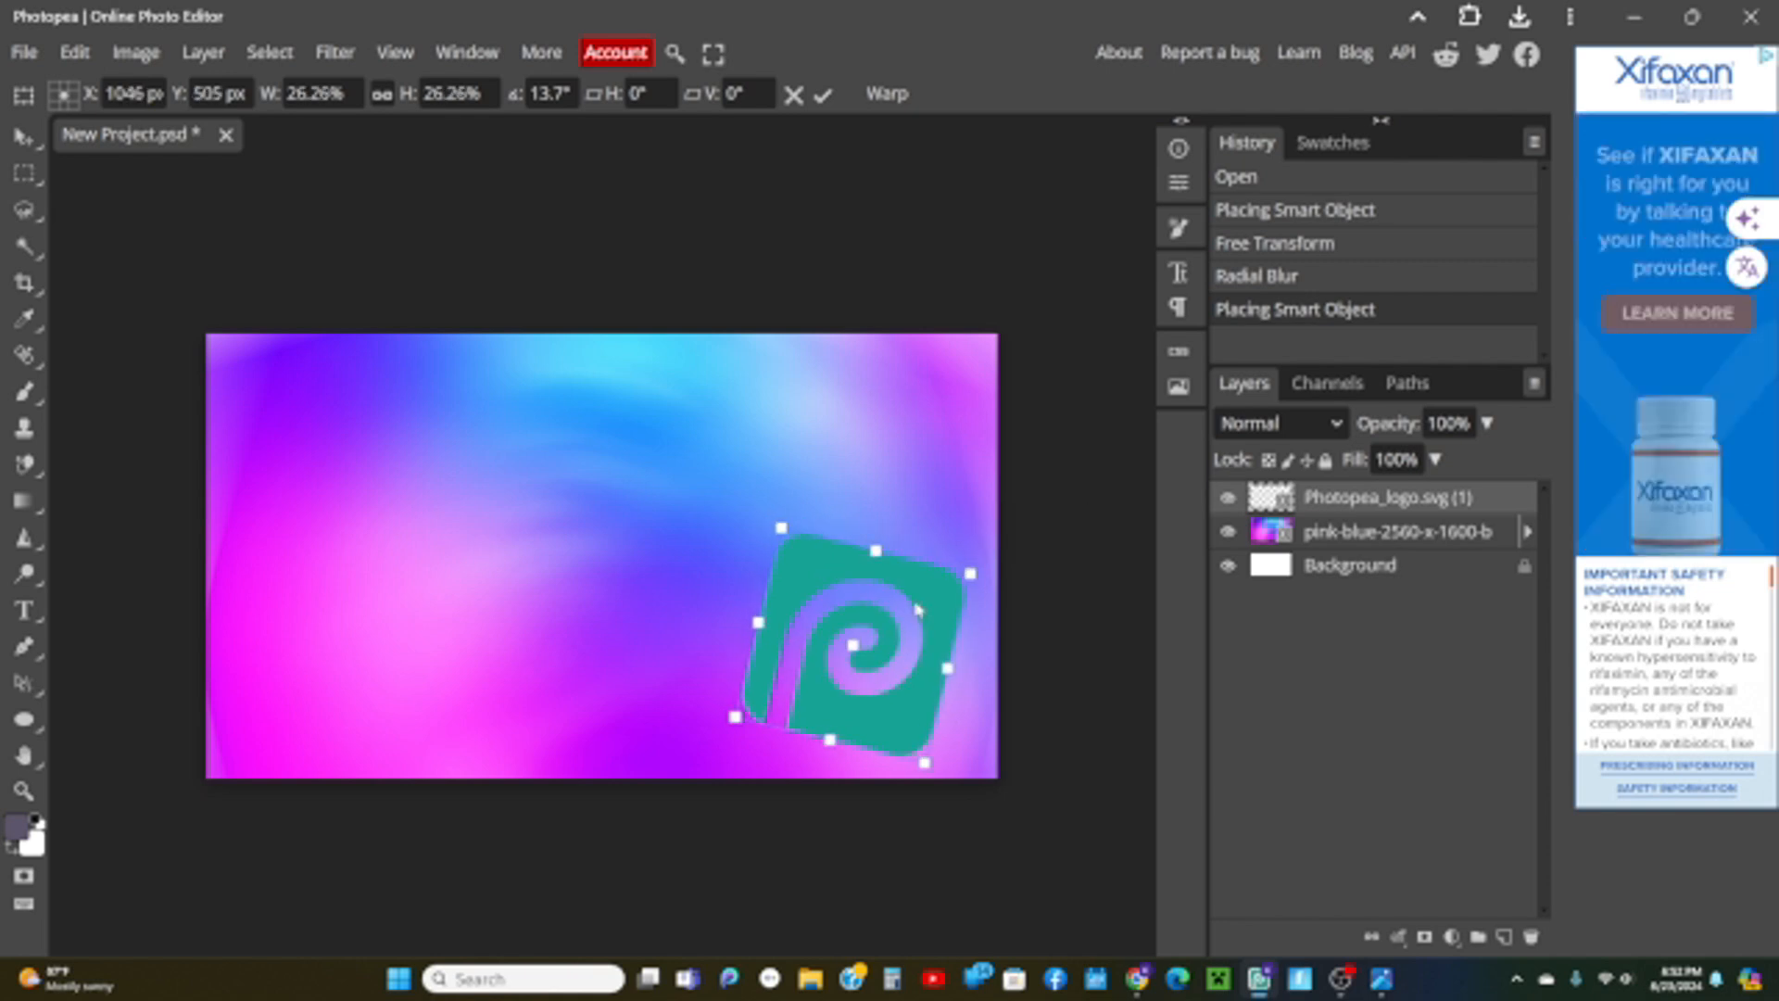
Add a white outside stroke of 10 px to the logo layer.
right_click(1307, 514)
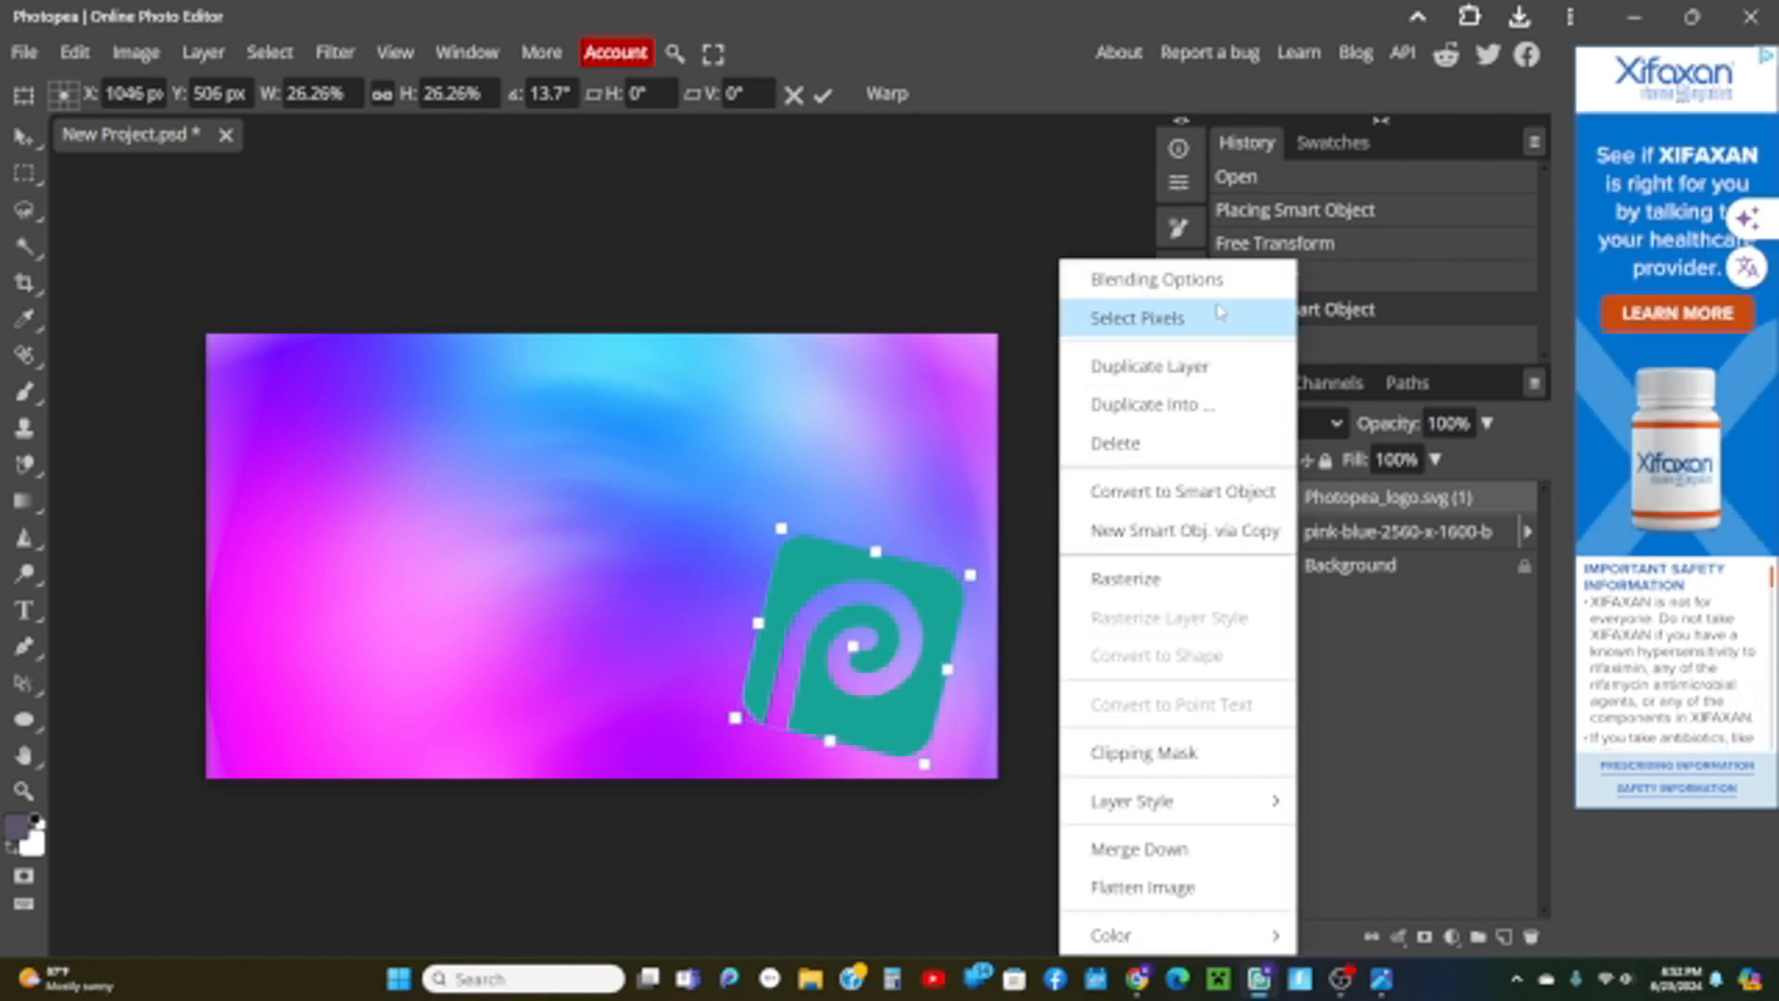
click(1142, 295)
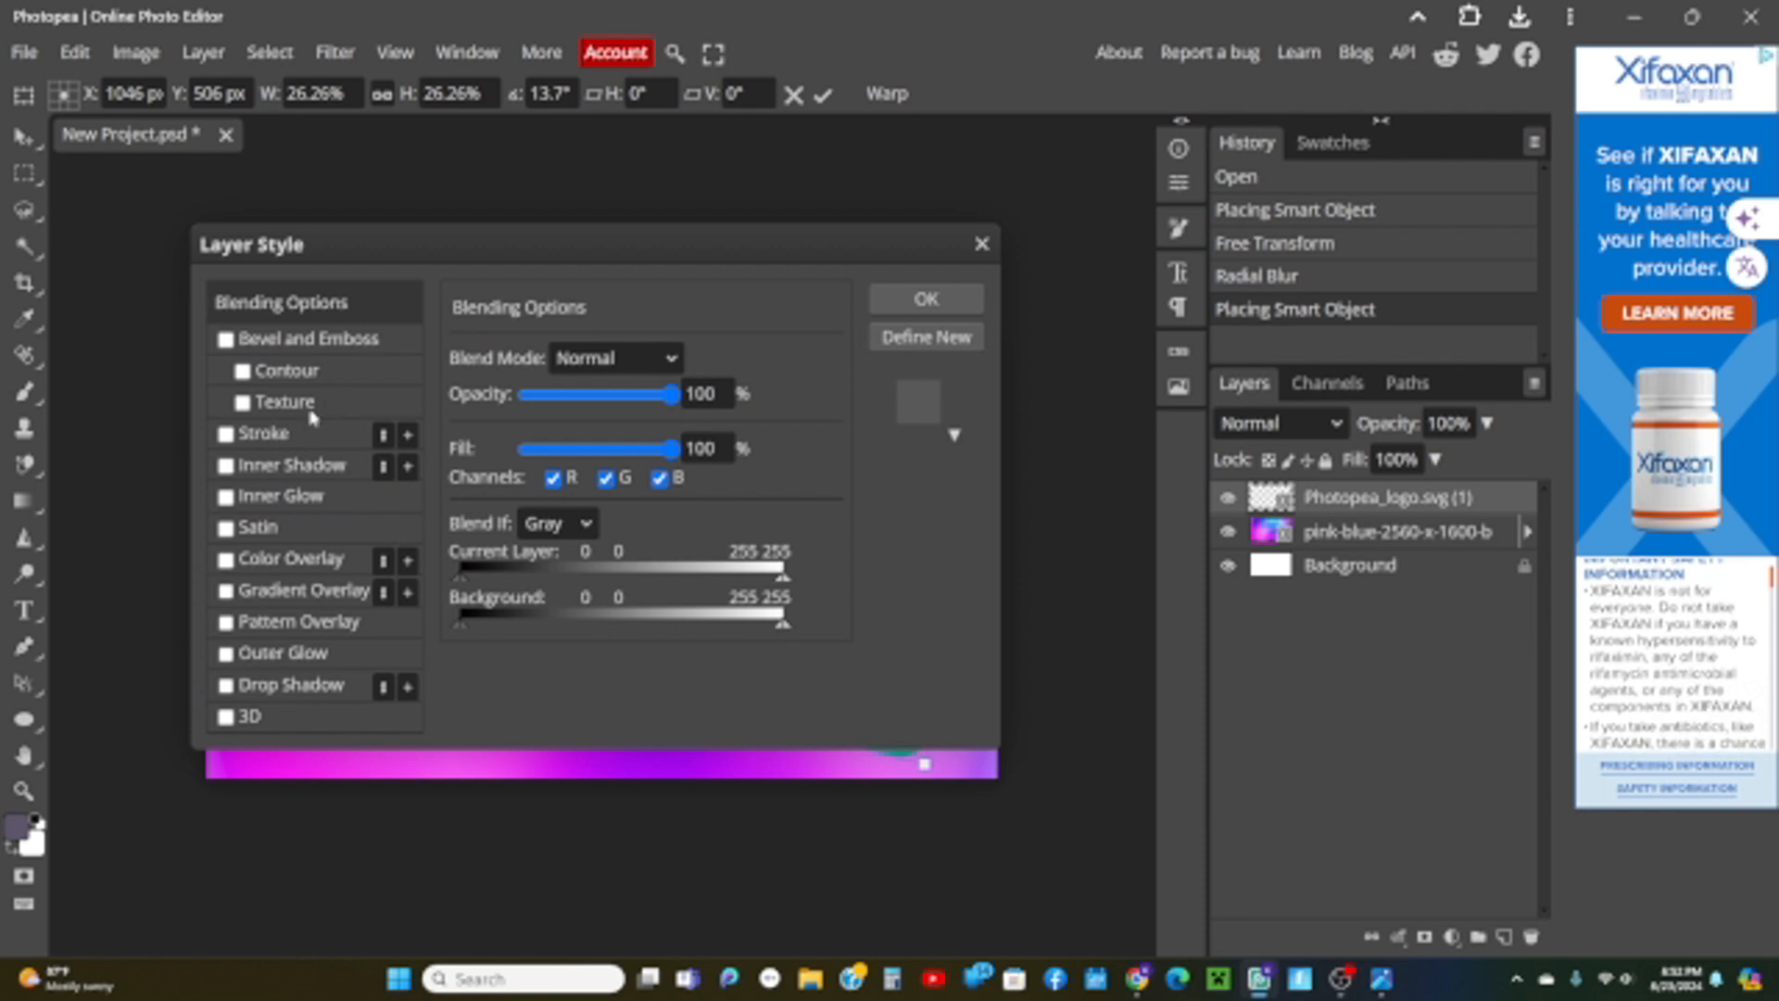
click(284, 439)
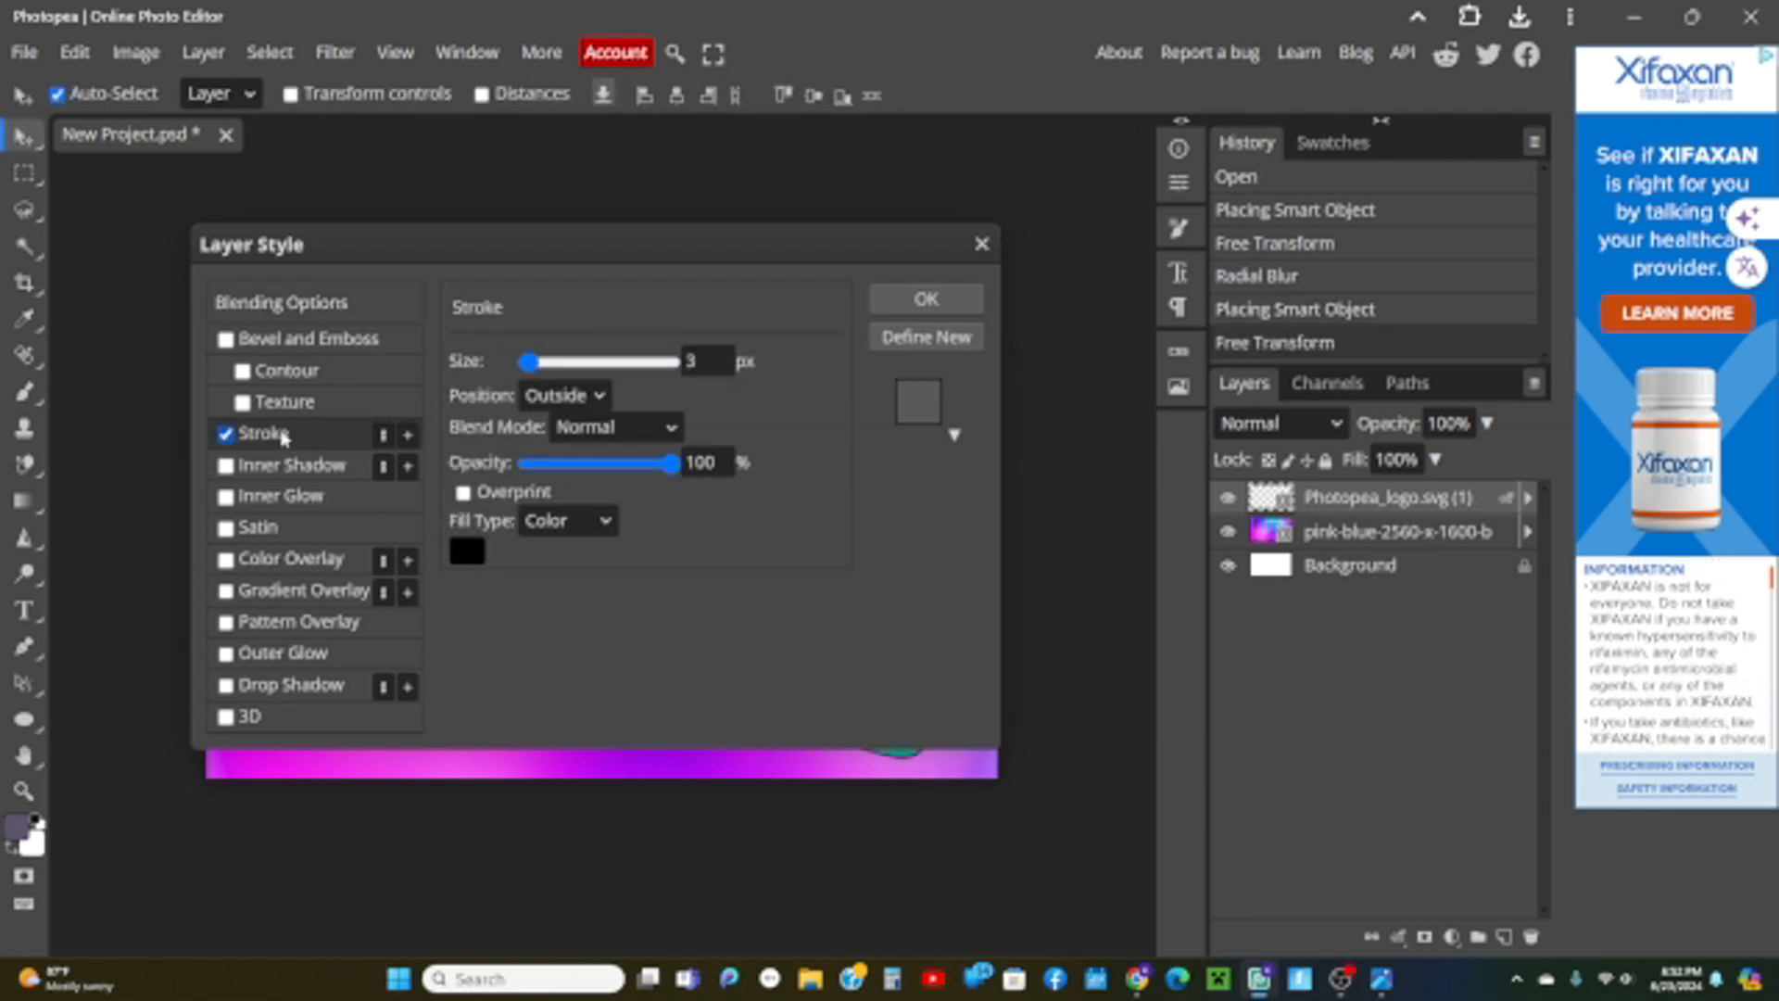
double_click(706, 363)
key(BackSpace)
text(1)
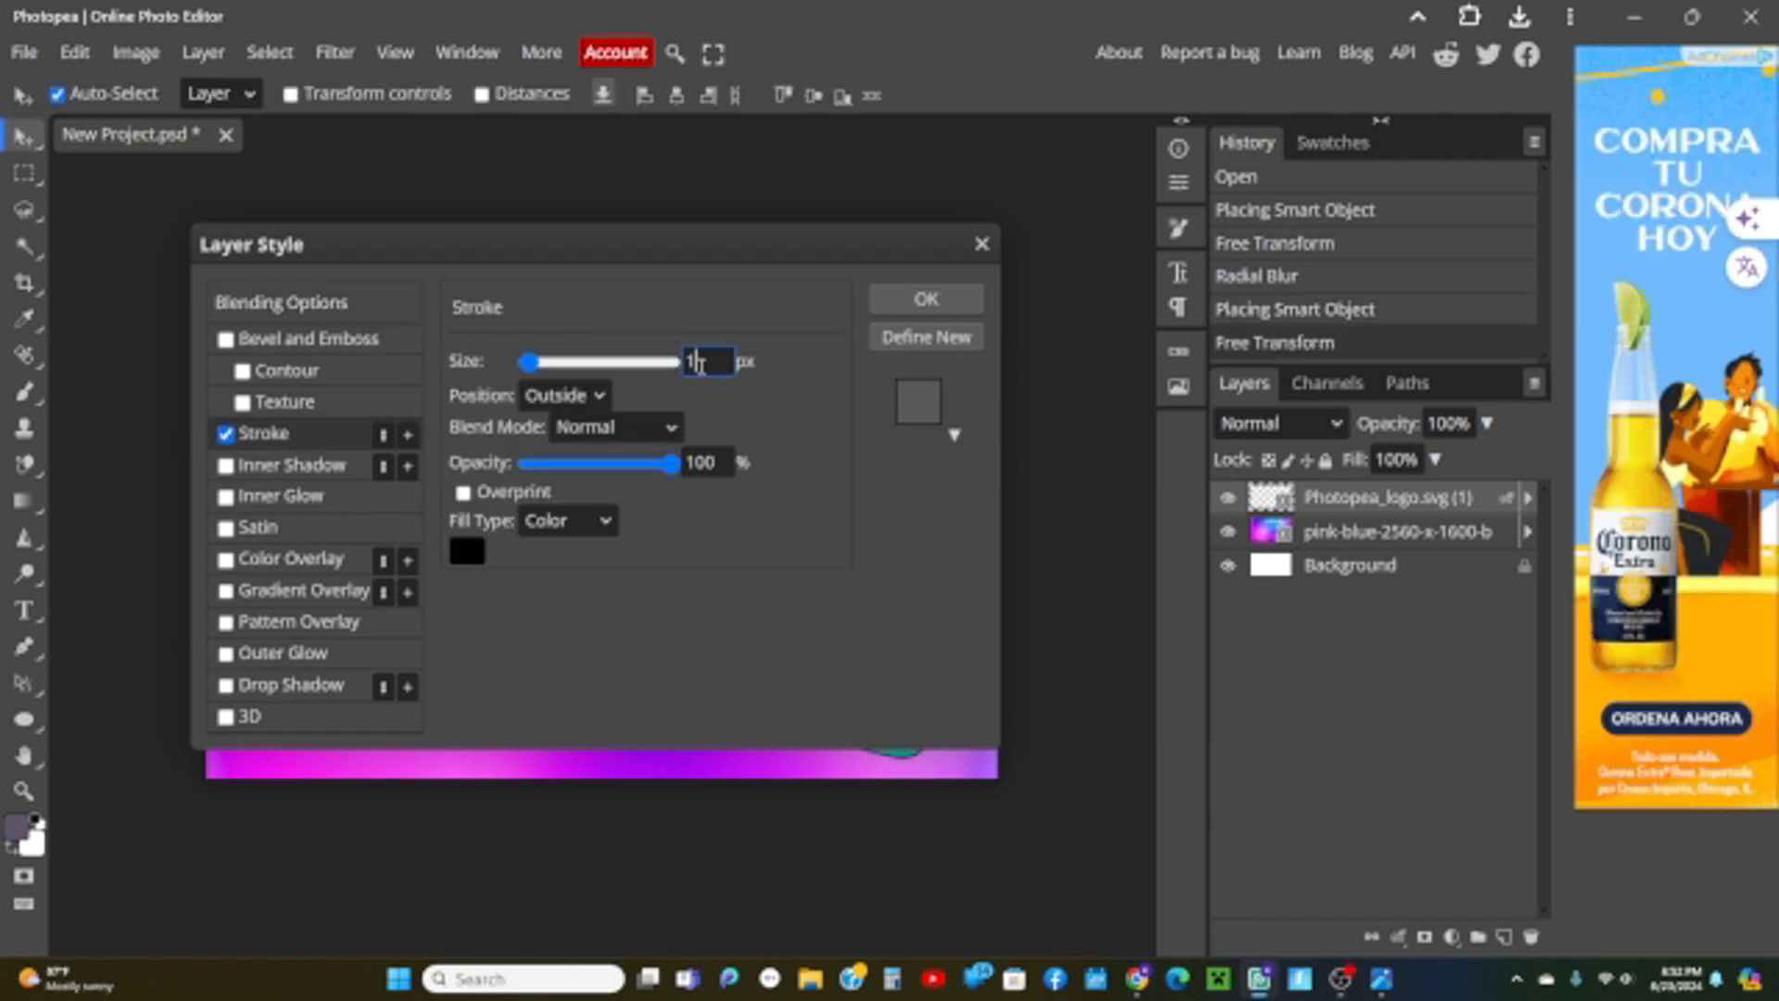
text(0)
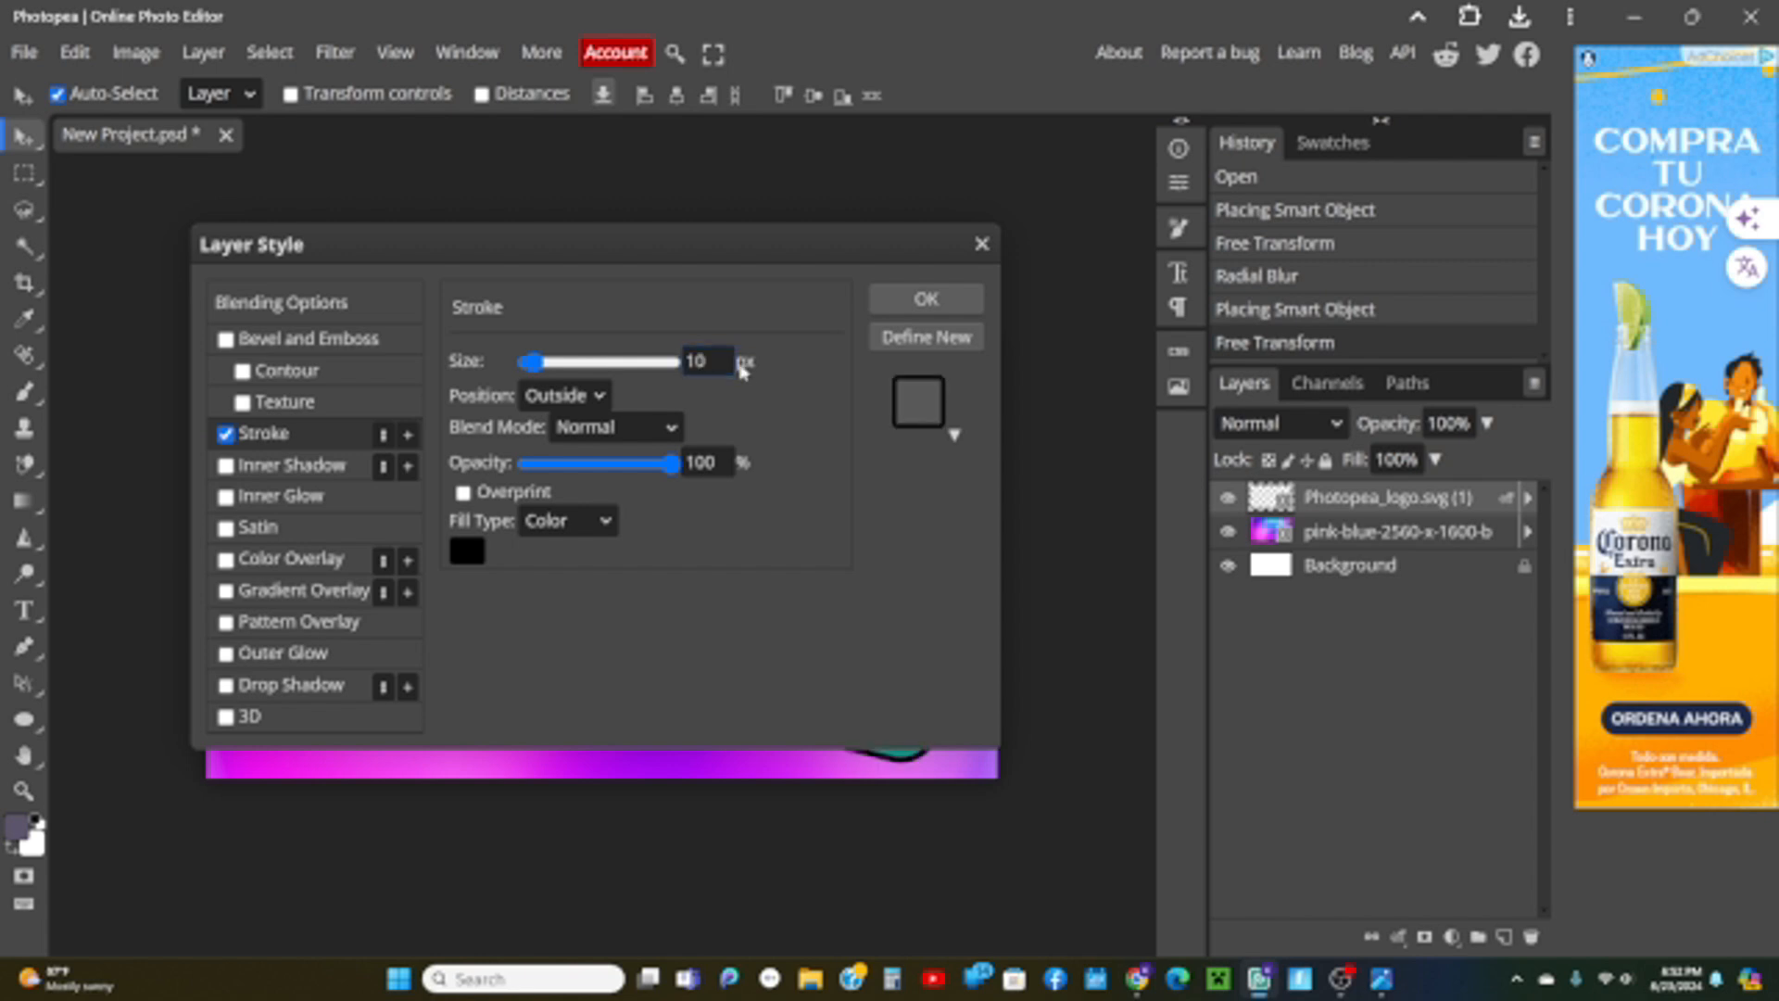
click(467, 550)
drag(419, 533, 399, 471)
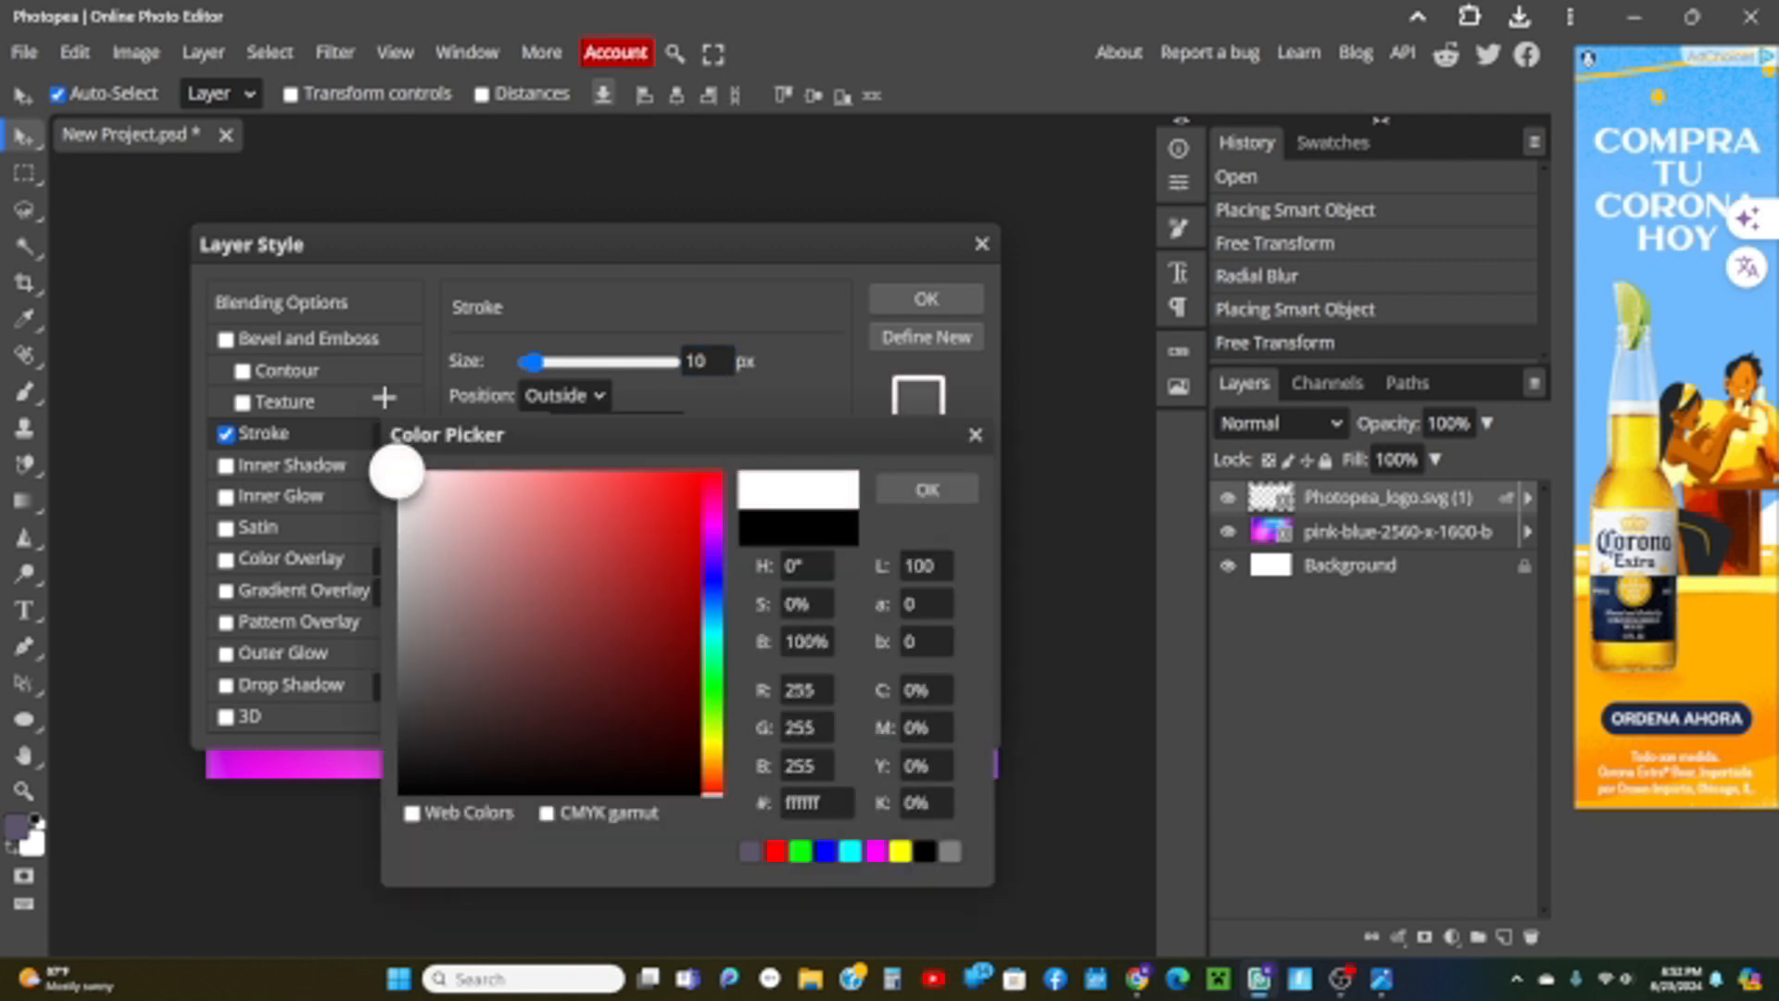
click(928, 489)
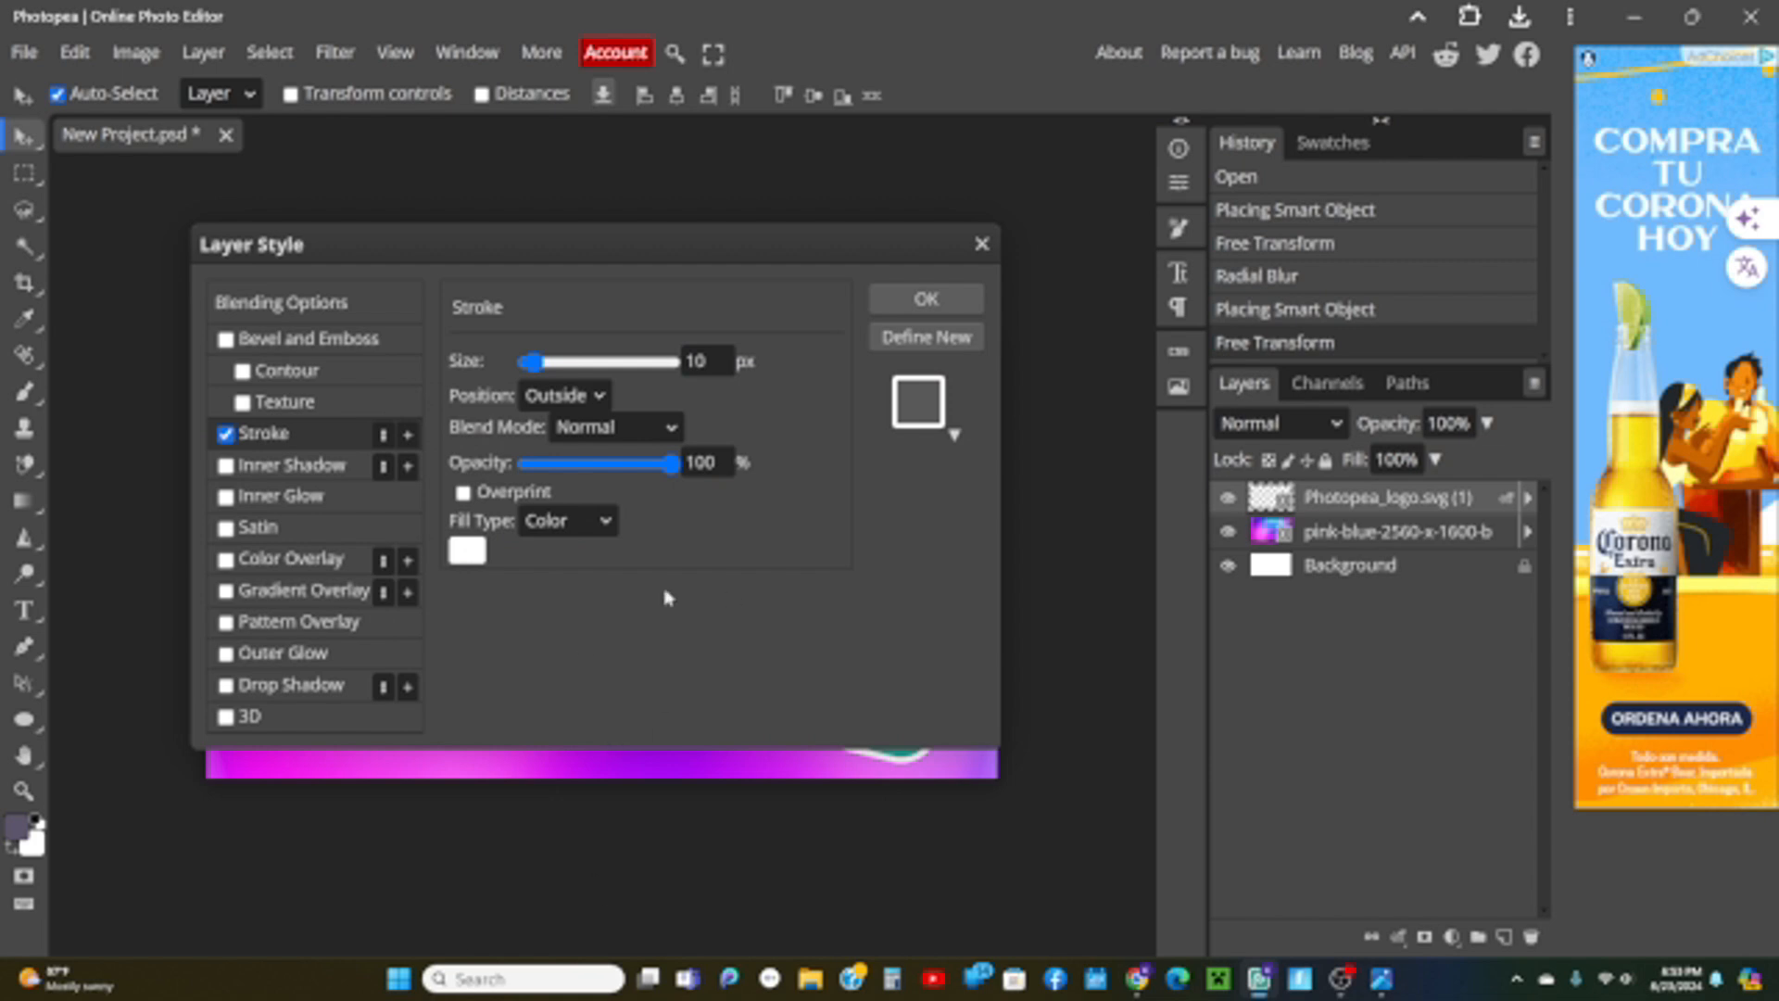
Add an inner shadow to the logo with 80% opacity, 3 px distance, 10% spread and 7 px size.
drag(595, 241, 1272, 82)
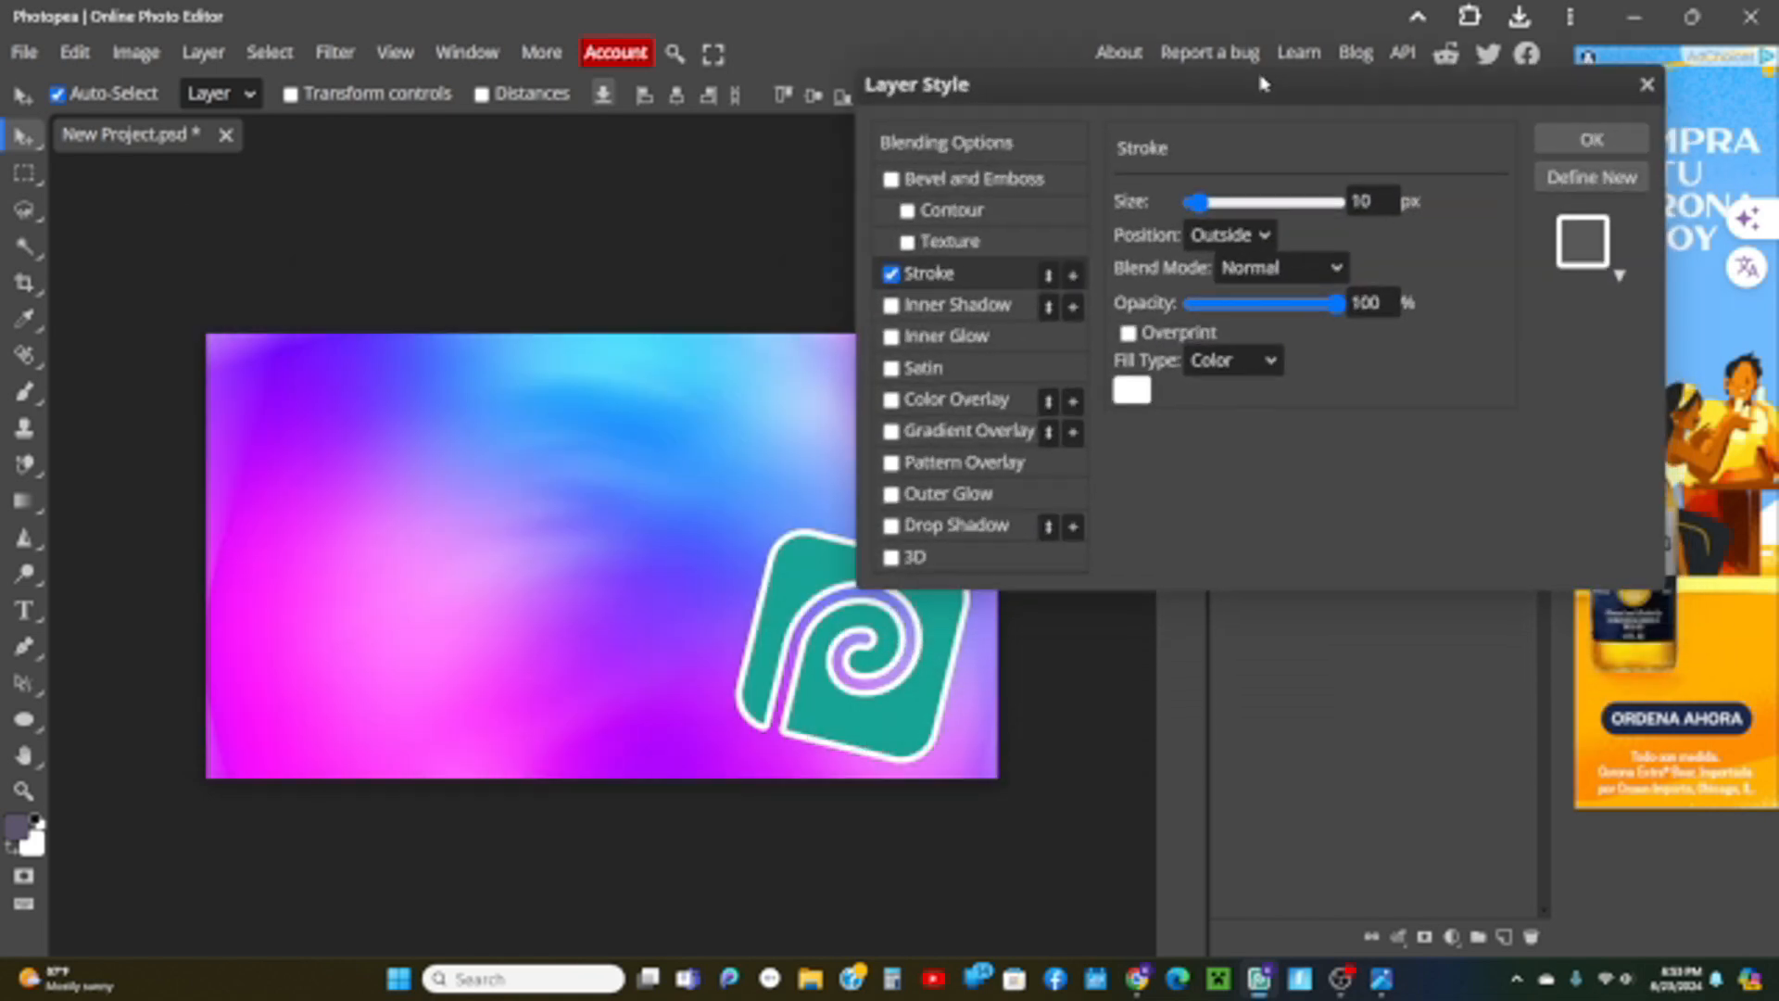
click(938, 308)
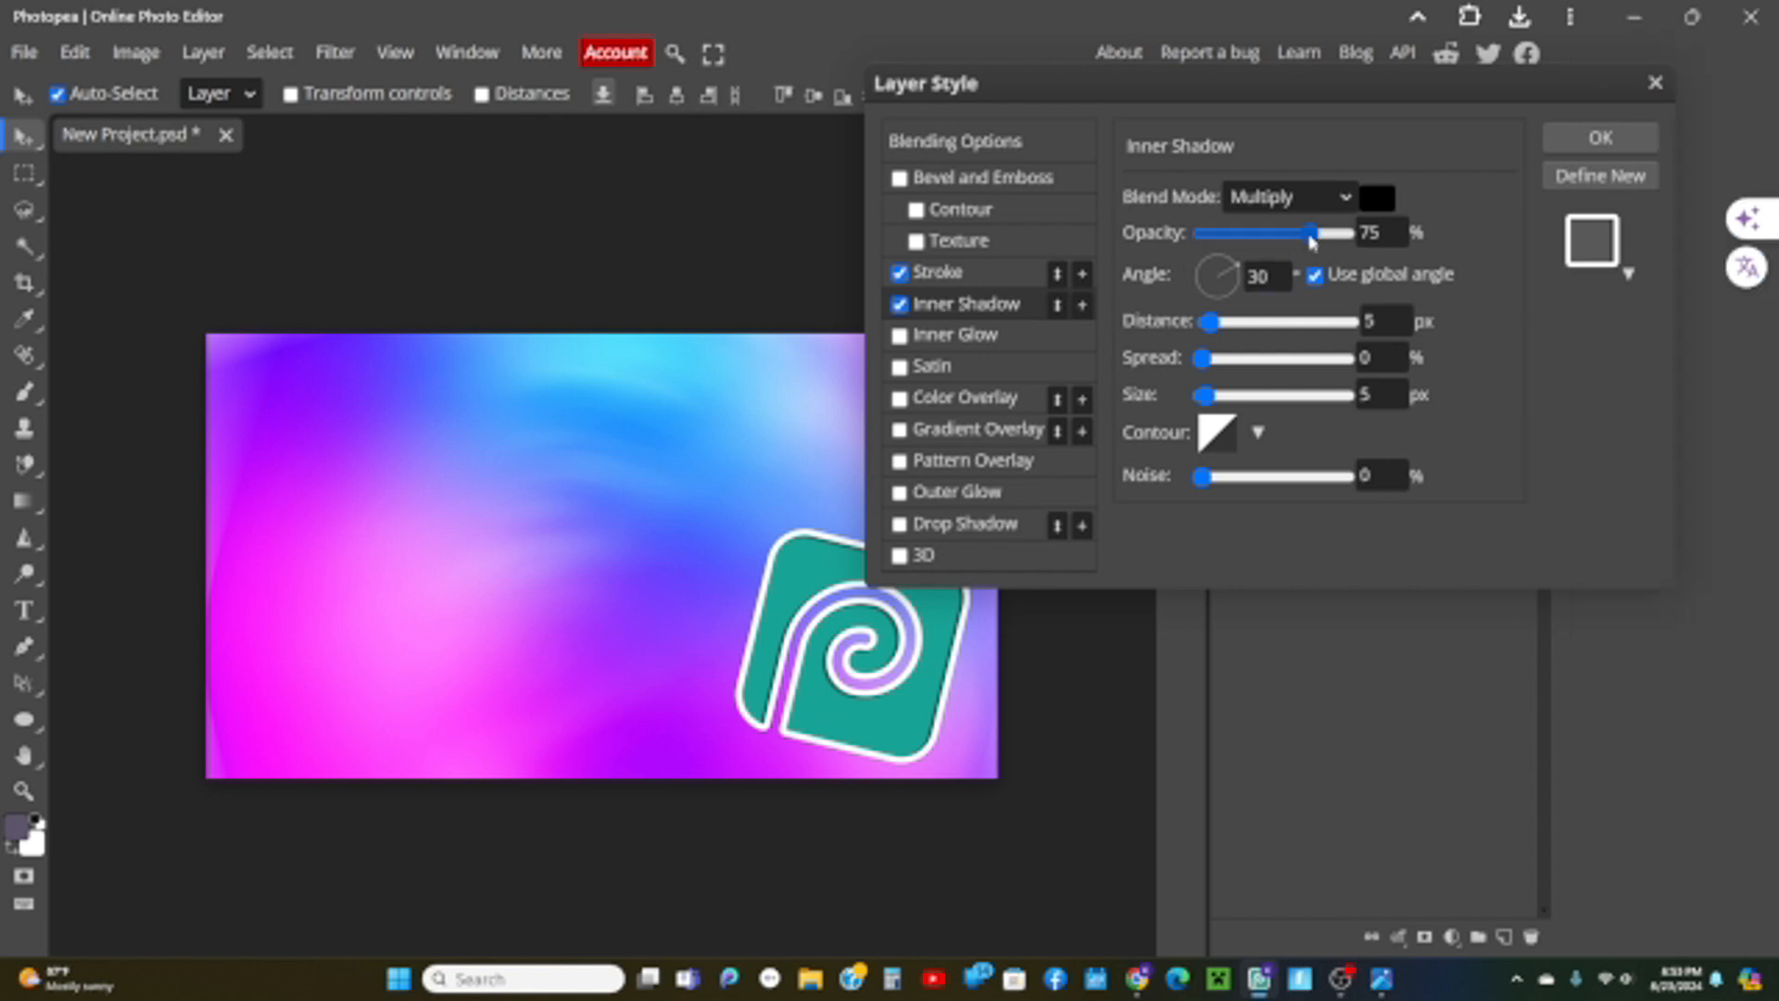
drag(1312, 239, 1317, 239)
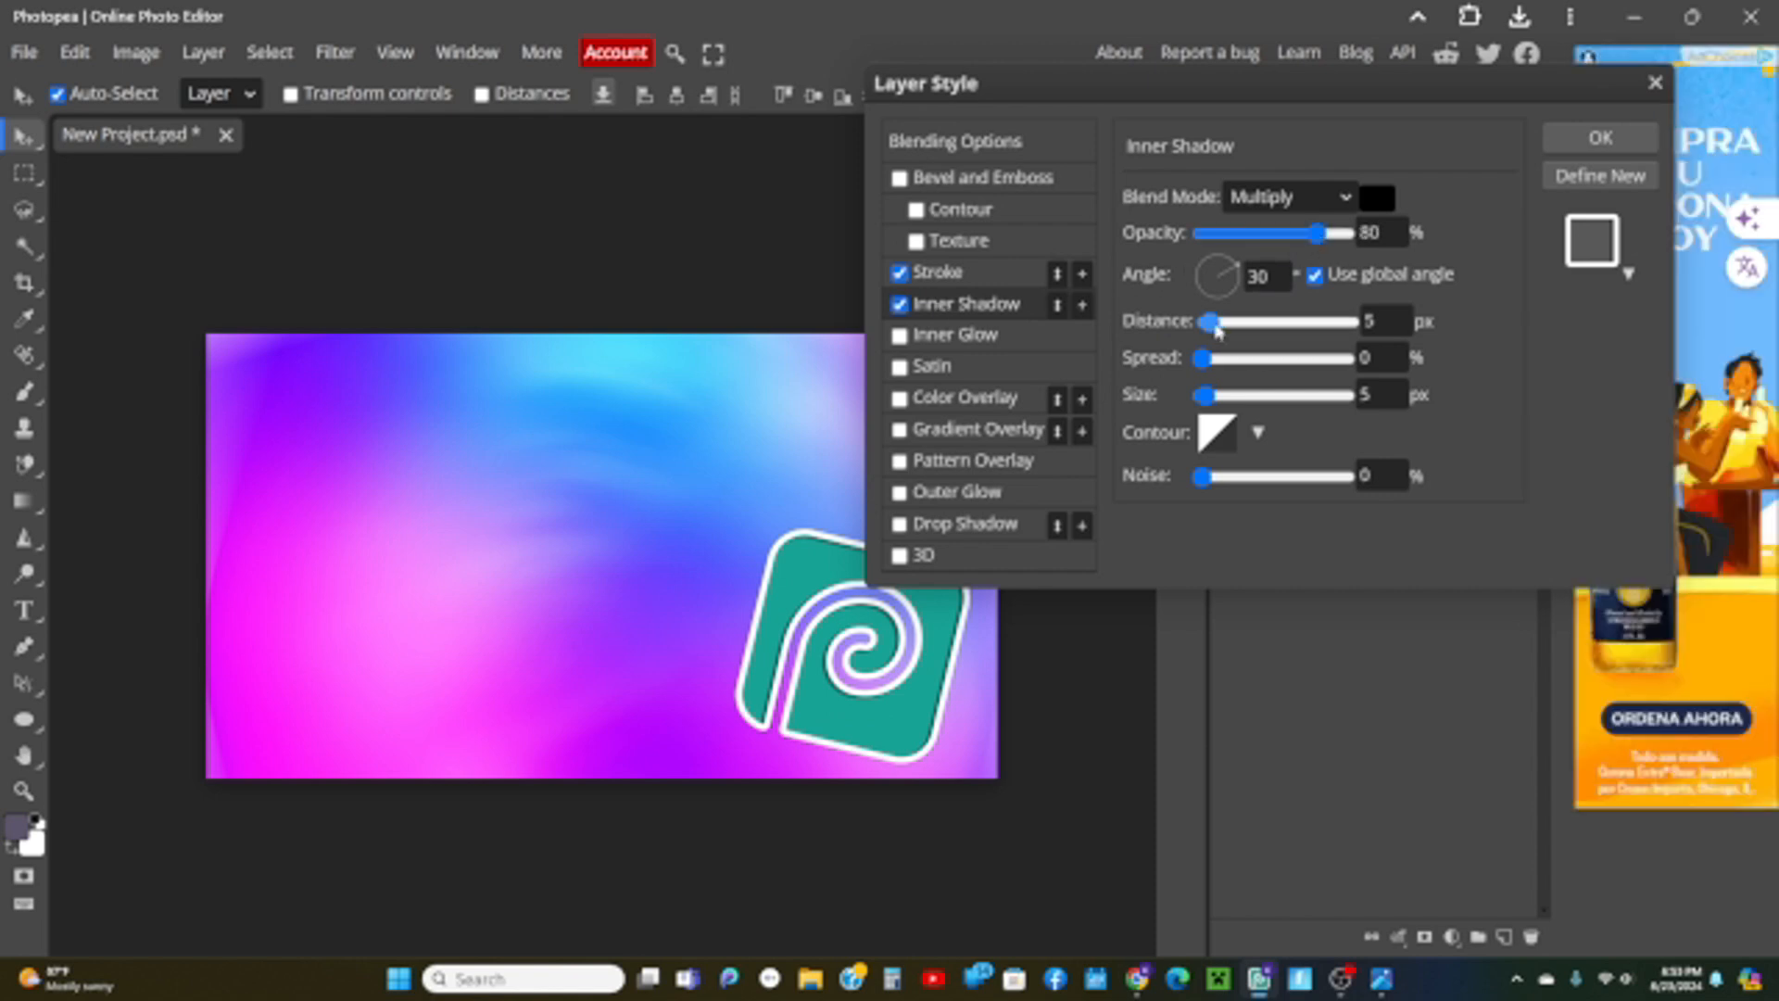
mouse_move(1217, 331)
mouse_down()
mouse_move(1233, 331)
mouse_move(1208, 331)
mouse_move(1220, 363)
mouse_up()
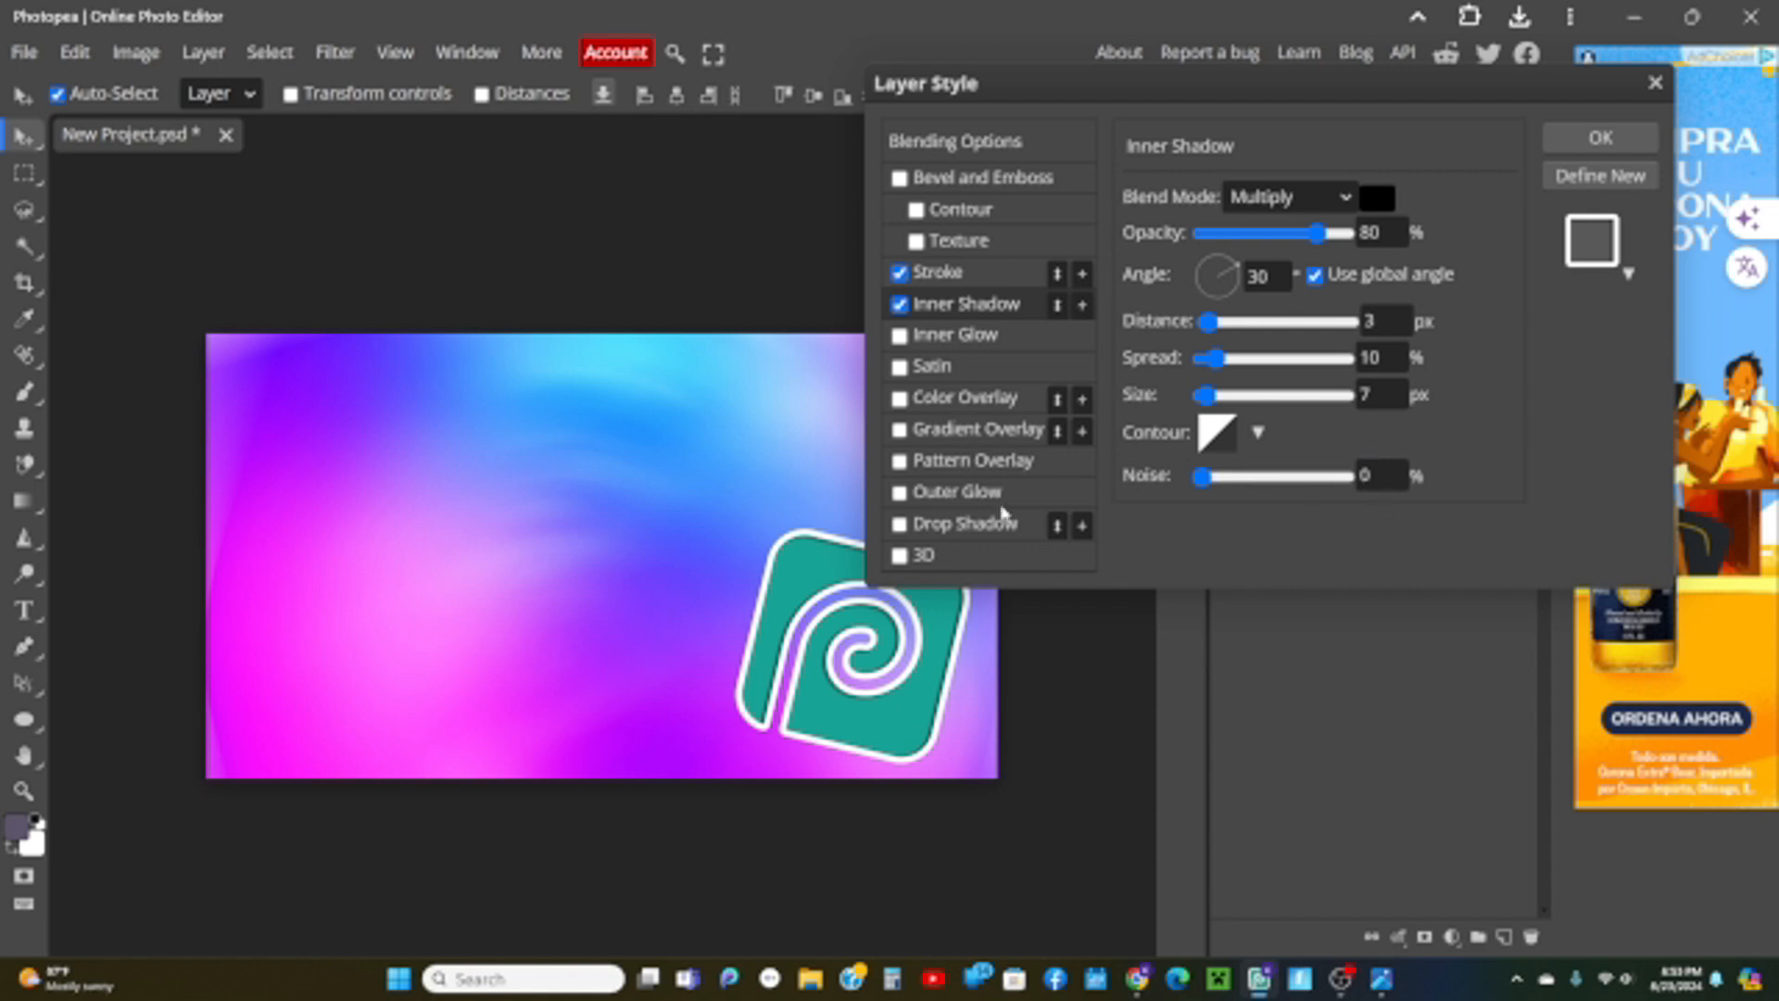
Make the inner shadow white, with a distance of 61 px, a spread of 29% and a size of 141 px.
click(1379, 196)
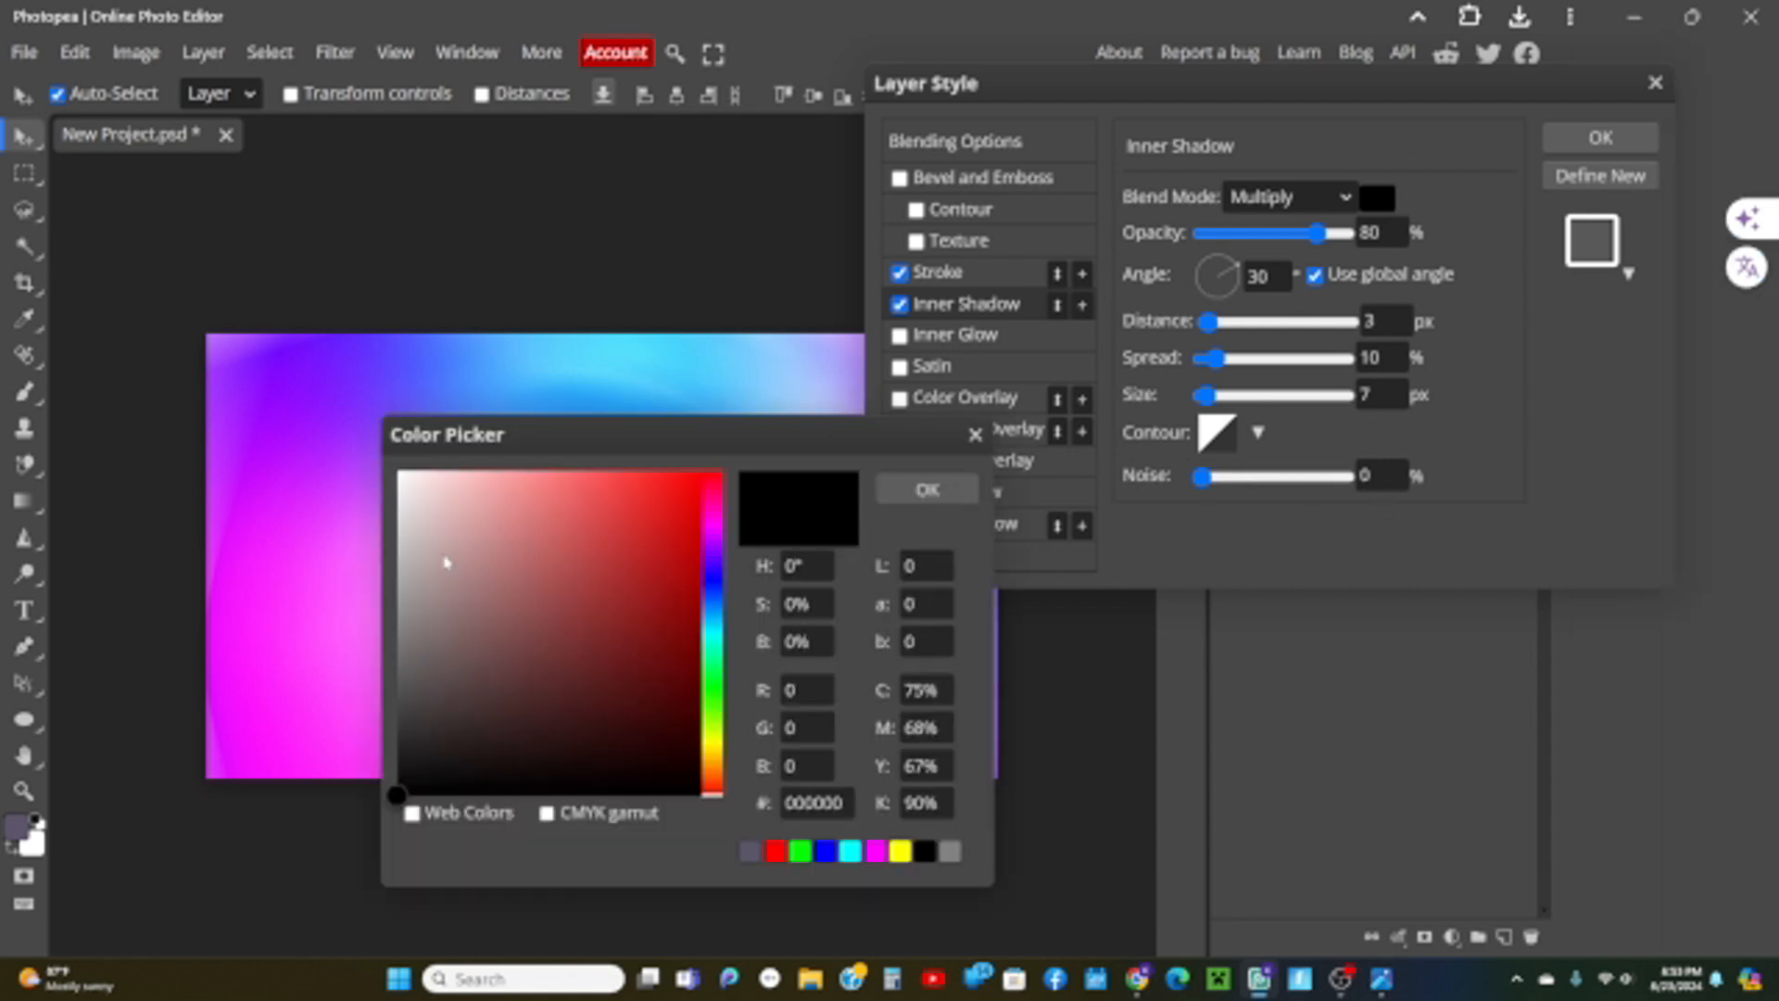
drag(444, 560, 278, 365)
click(926, 490)
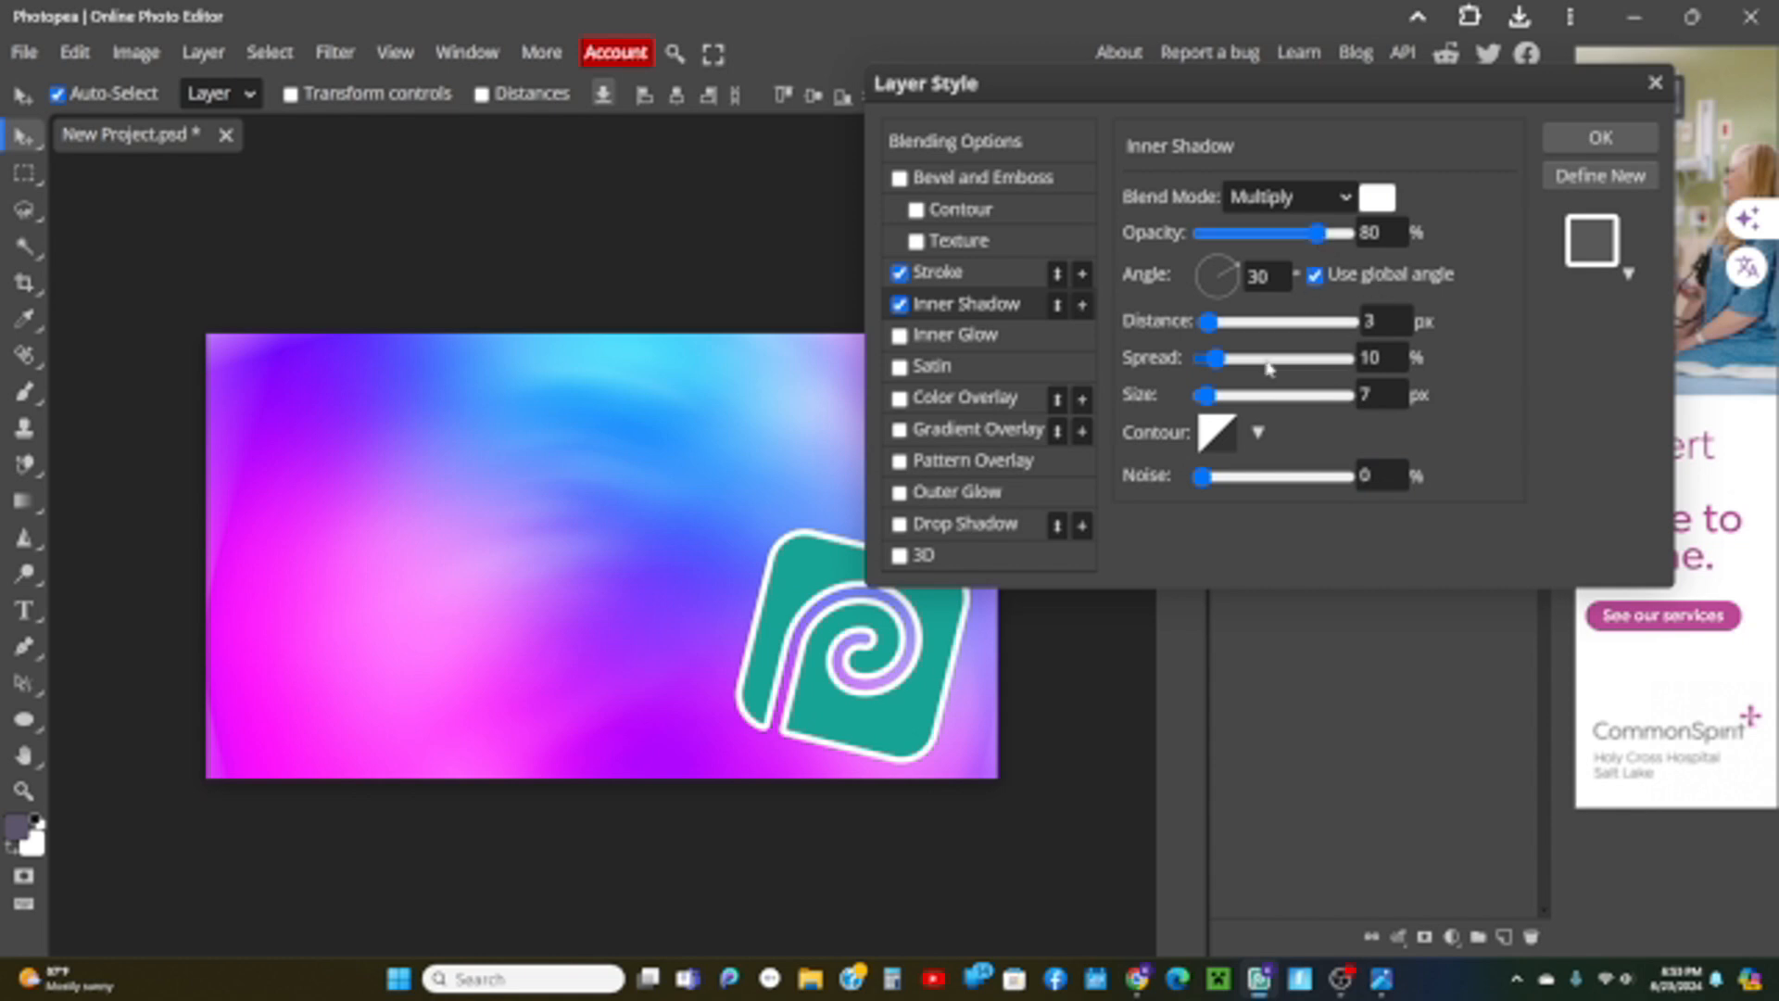
drag(1207, 395, 1252, 323)
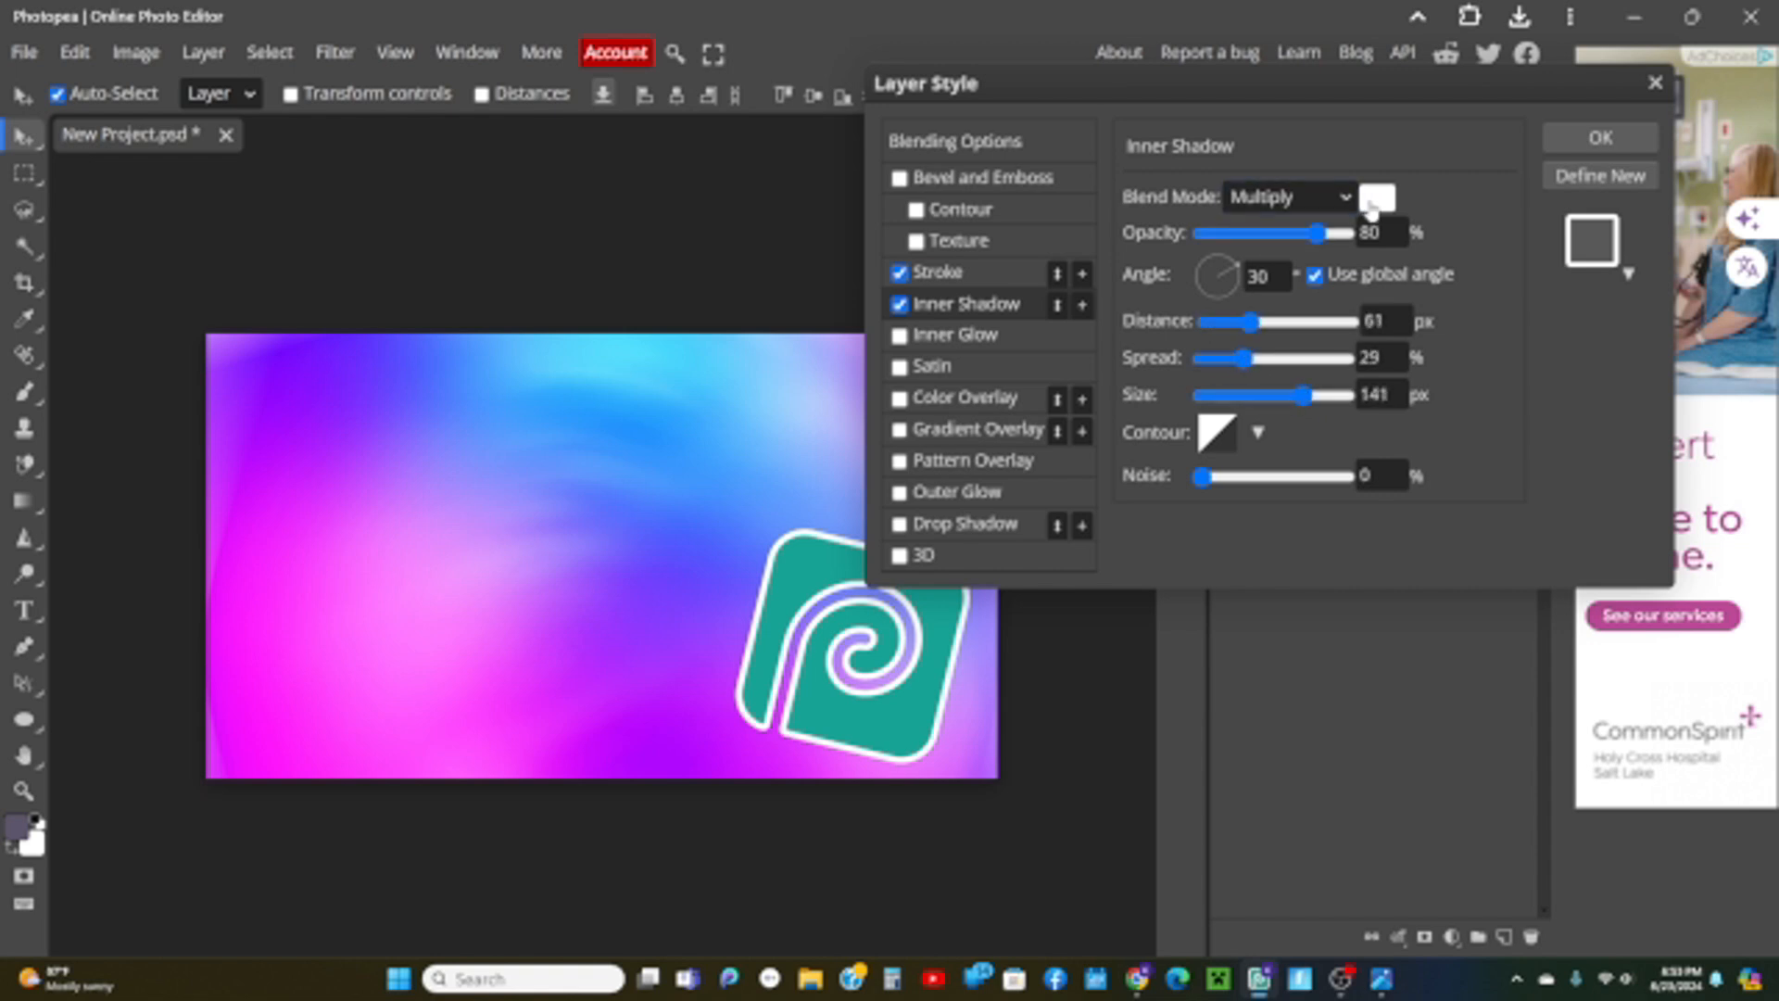
Try a black inner shadow colour and a black color overlay on the logo, reverting each one.
click(1377, 197)
drag(600, 565, 822, 858)
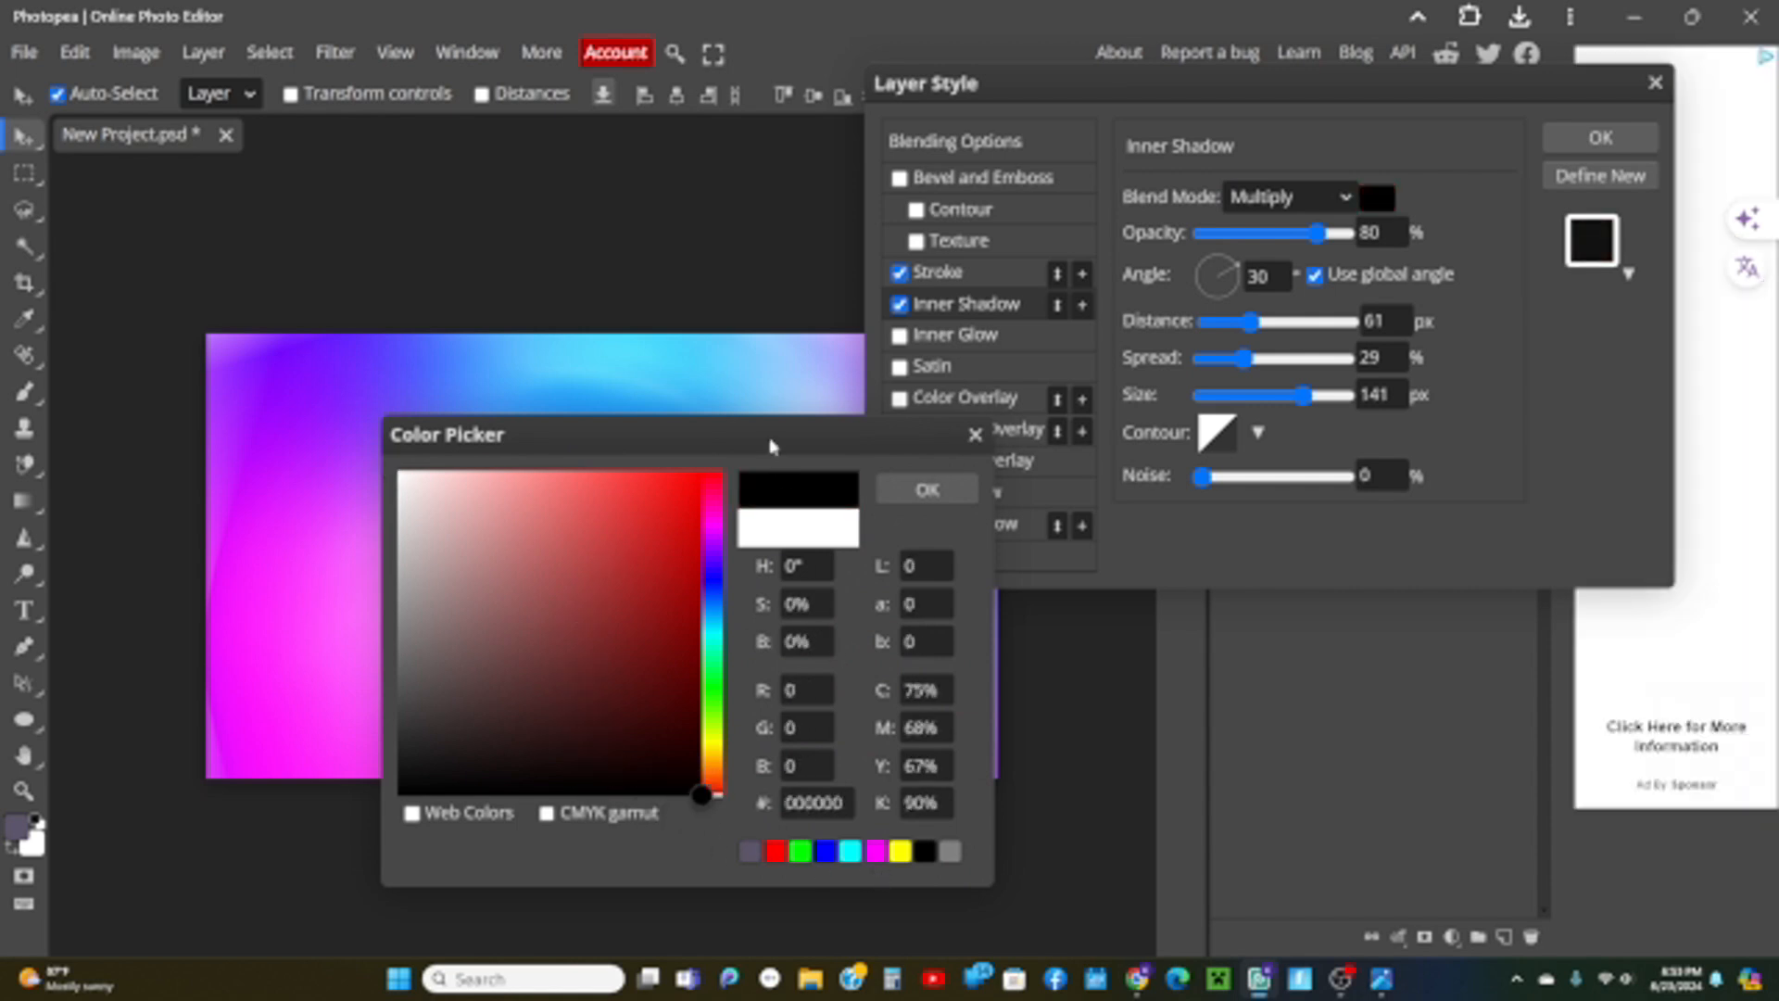
mouse_move(777, 441)
mouse_down()
mouse_move(1176, 825)
mouse_move(1259, 682)
mouse_move(1322, 467)
mouse_up()
drag(1112, 627, 942, 496)
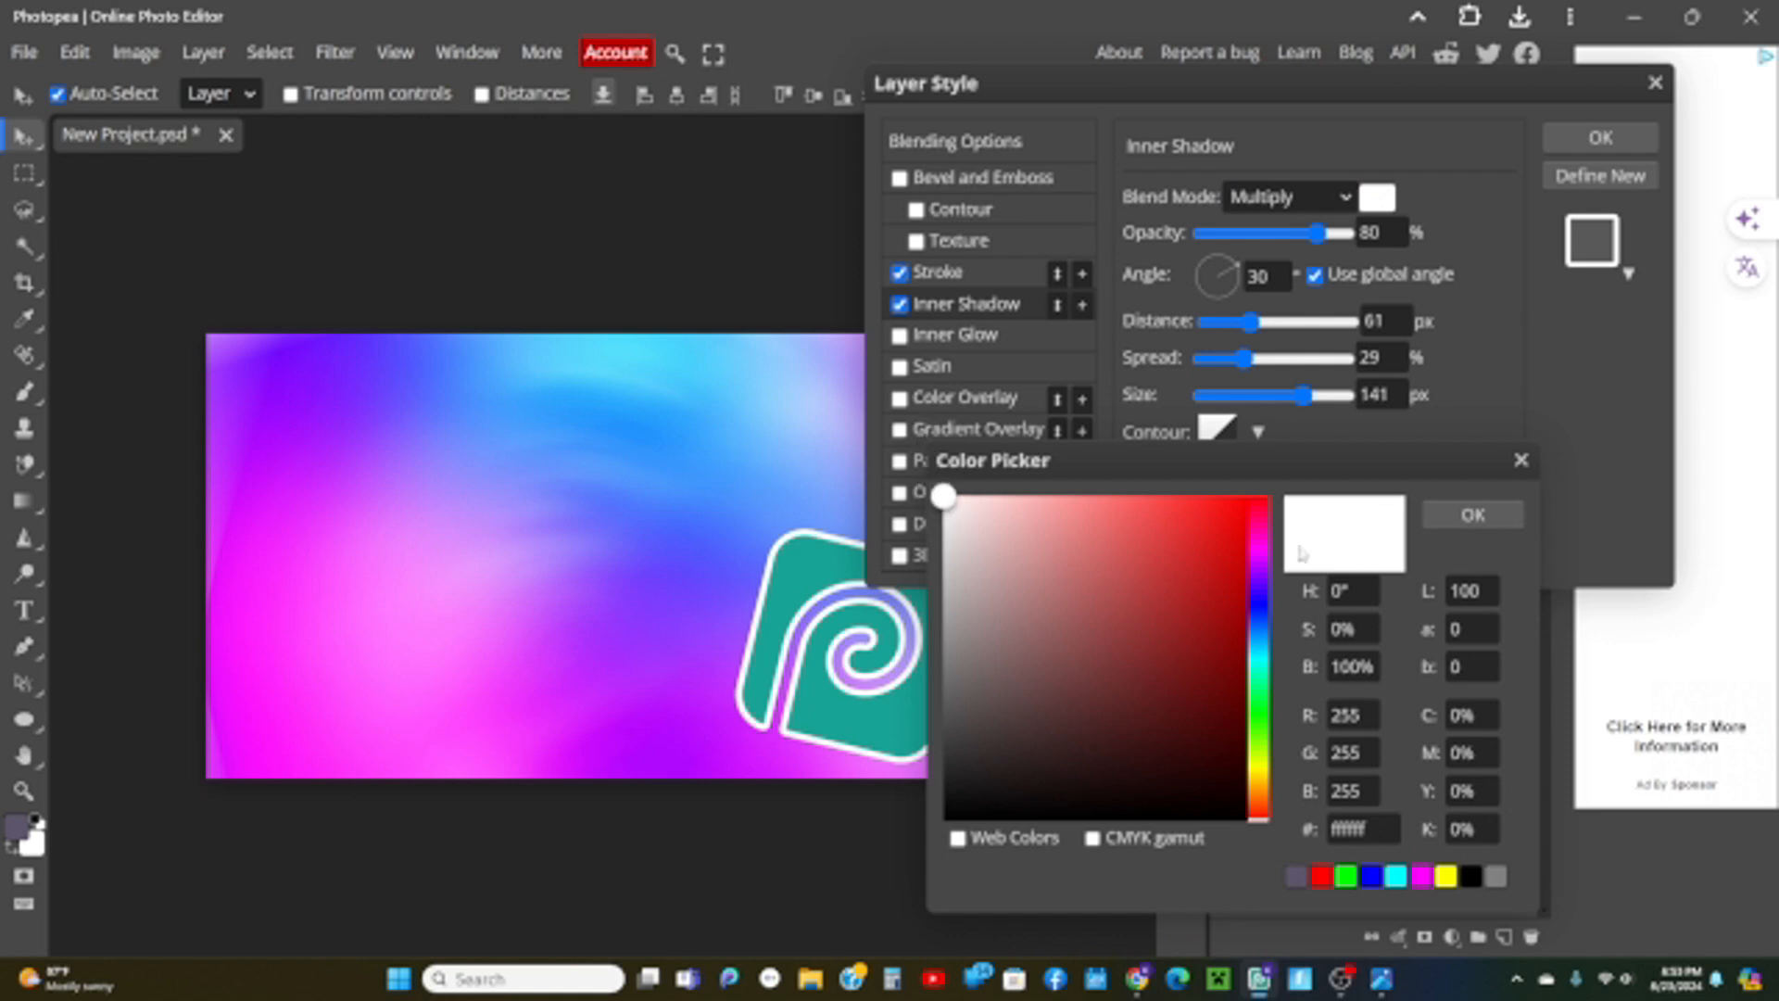
click(1471, 515)
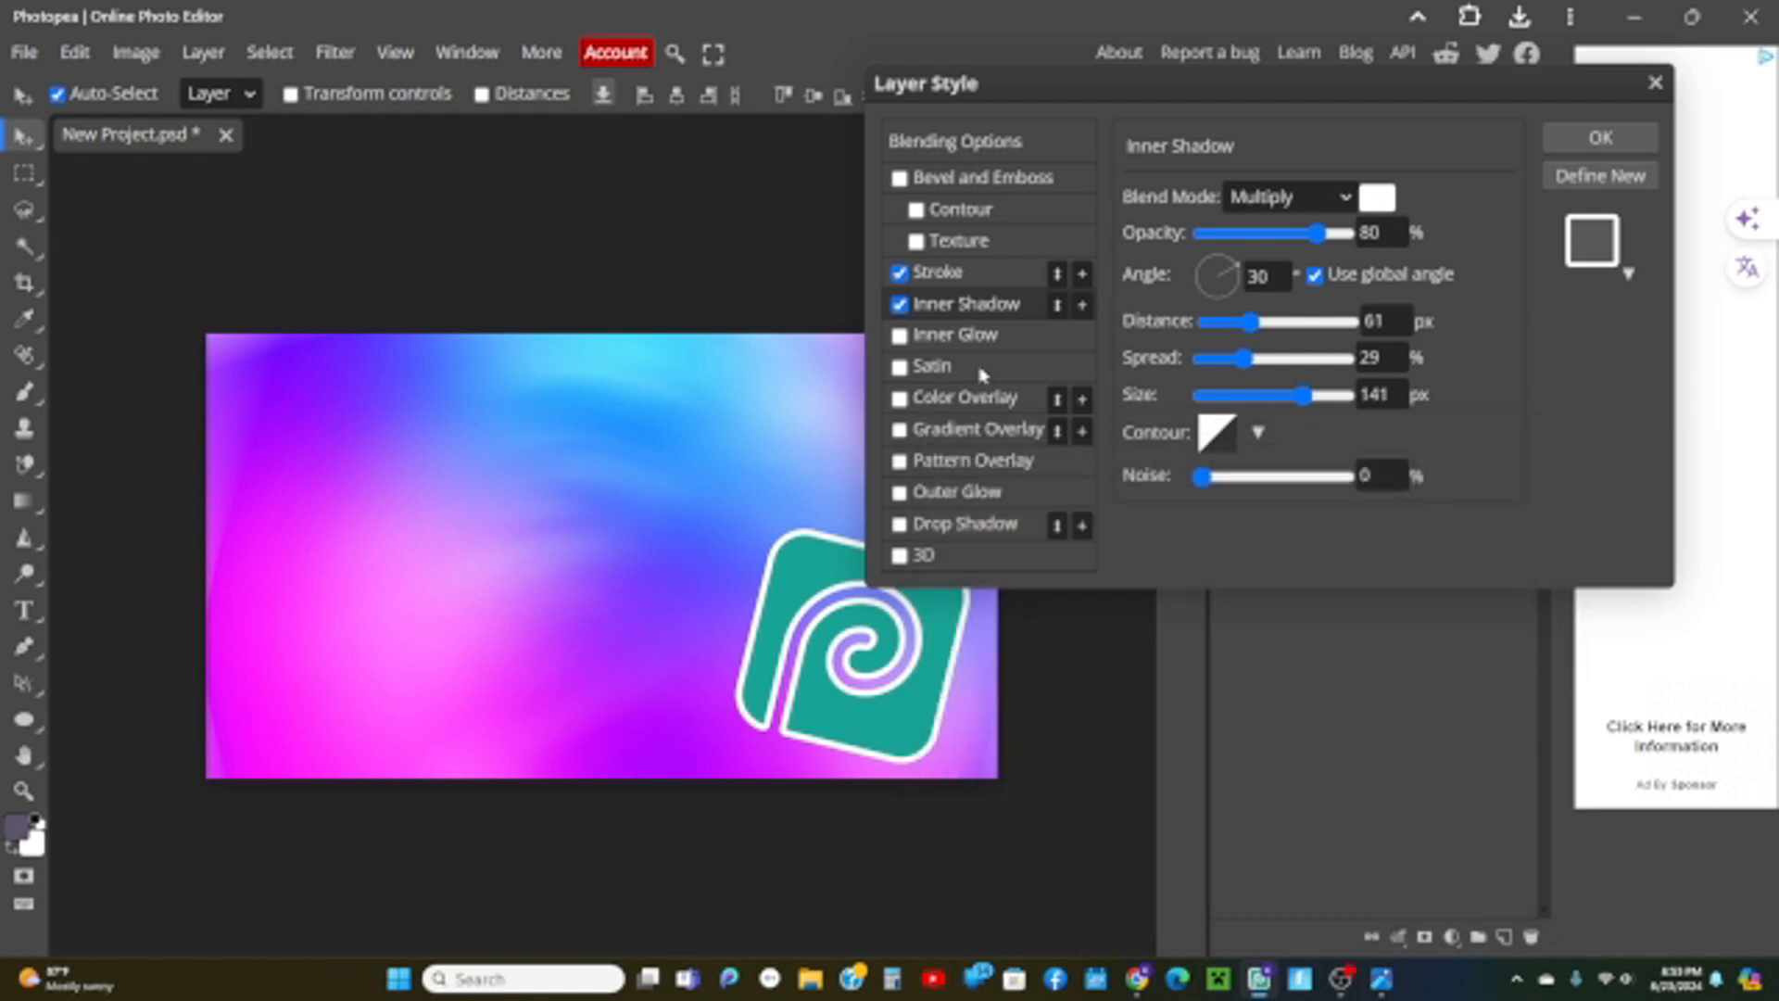
click(900, 400)
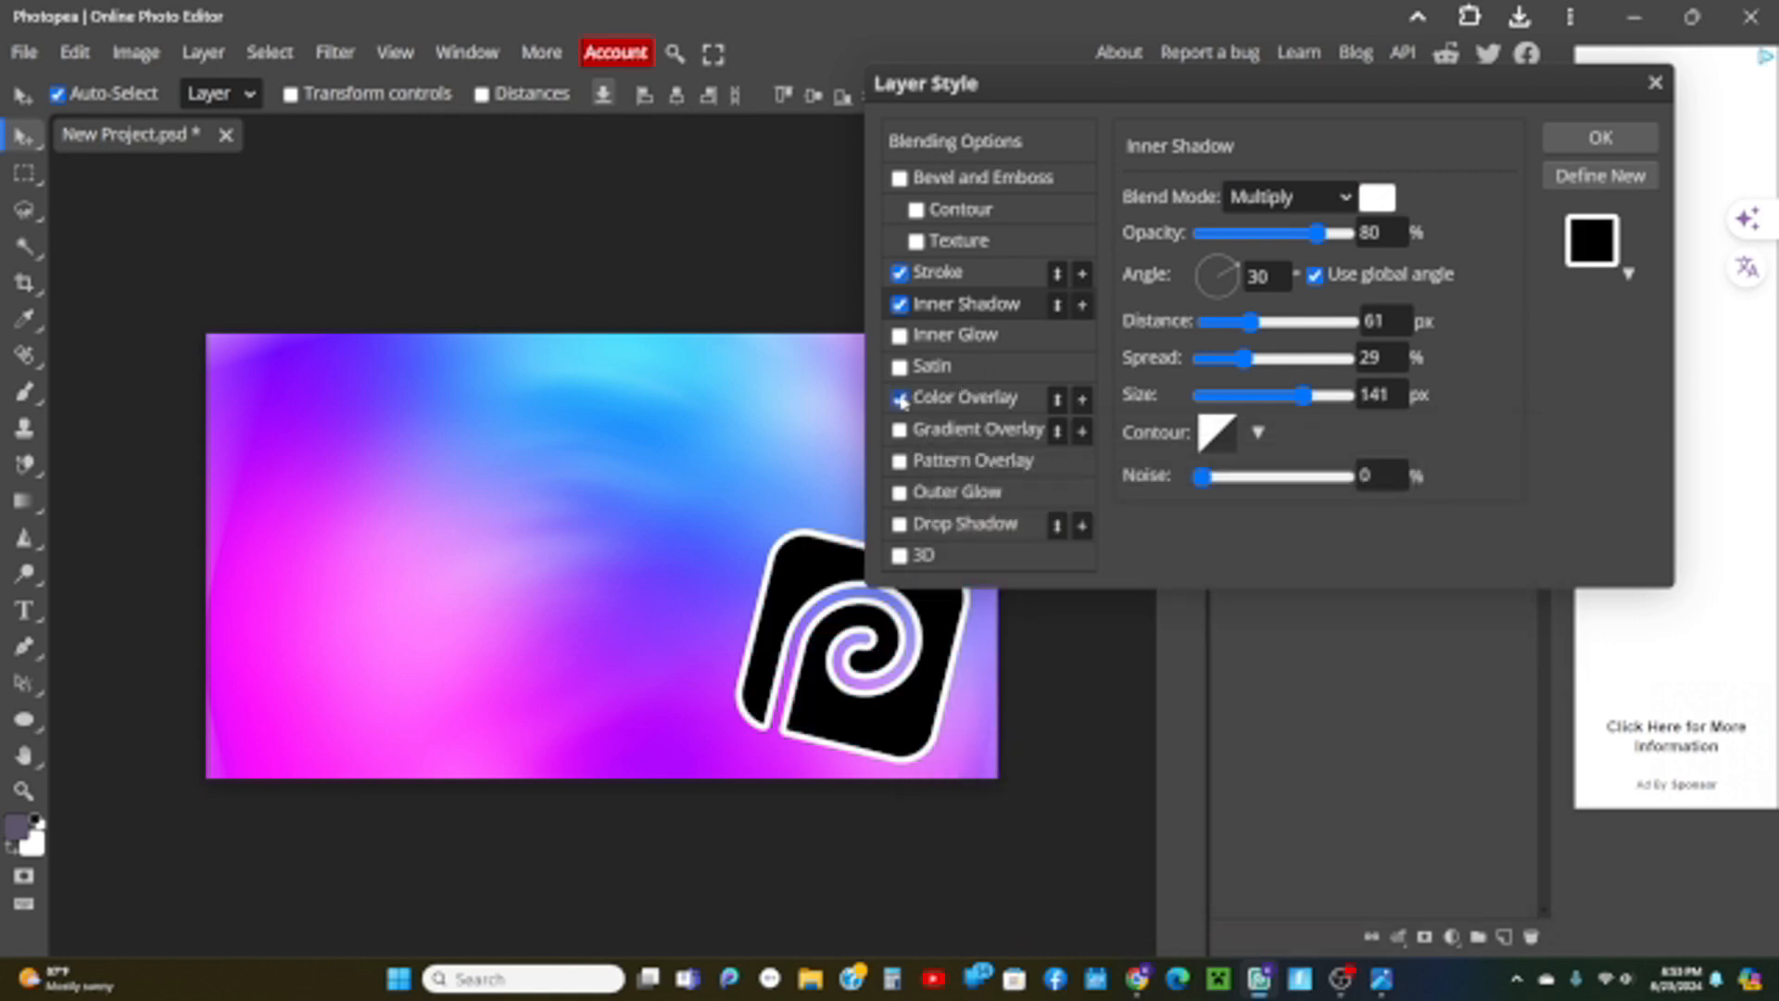
click(900, 399)
Add a black Multiply drop shadow to the logo with 70% opacity and 27 px distance, and increase its size slightly.
click(911, 527)
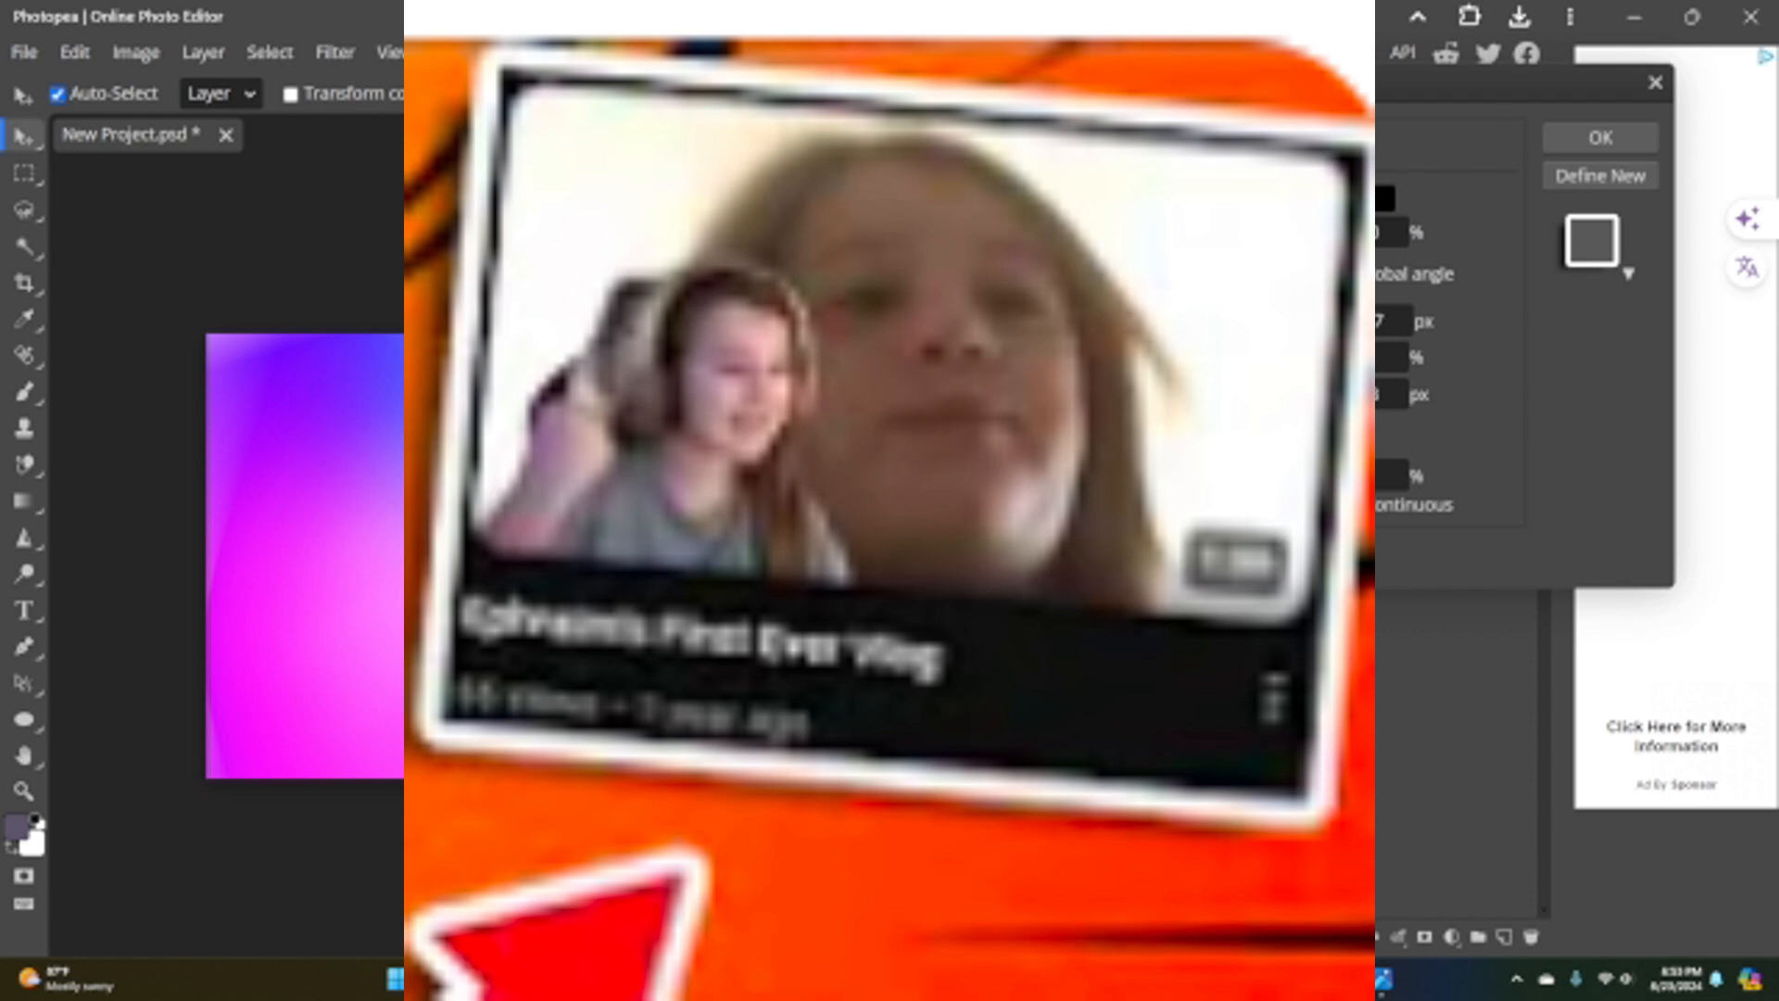
drag(1286, 232, 1306, 232)
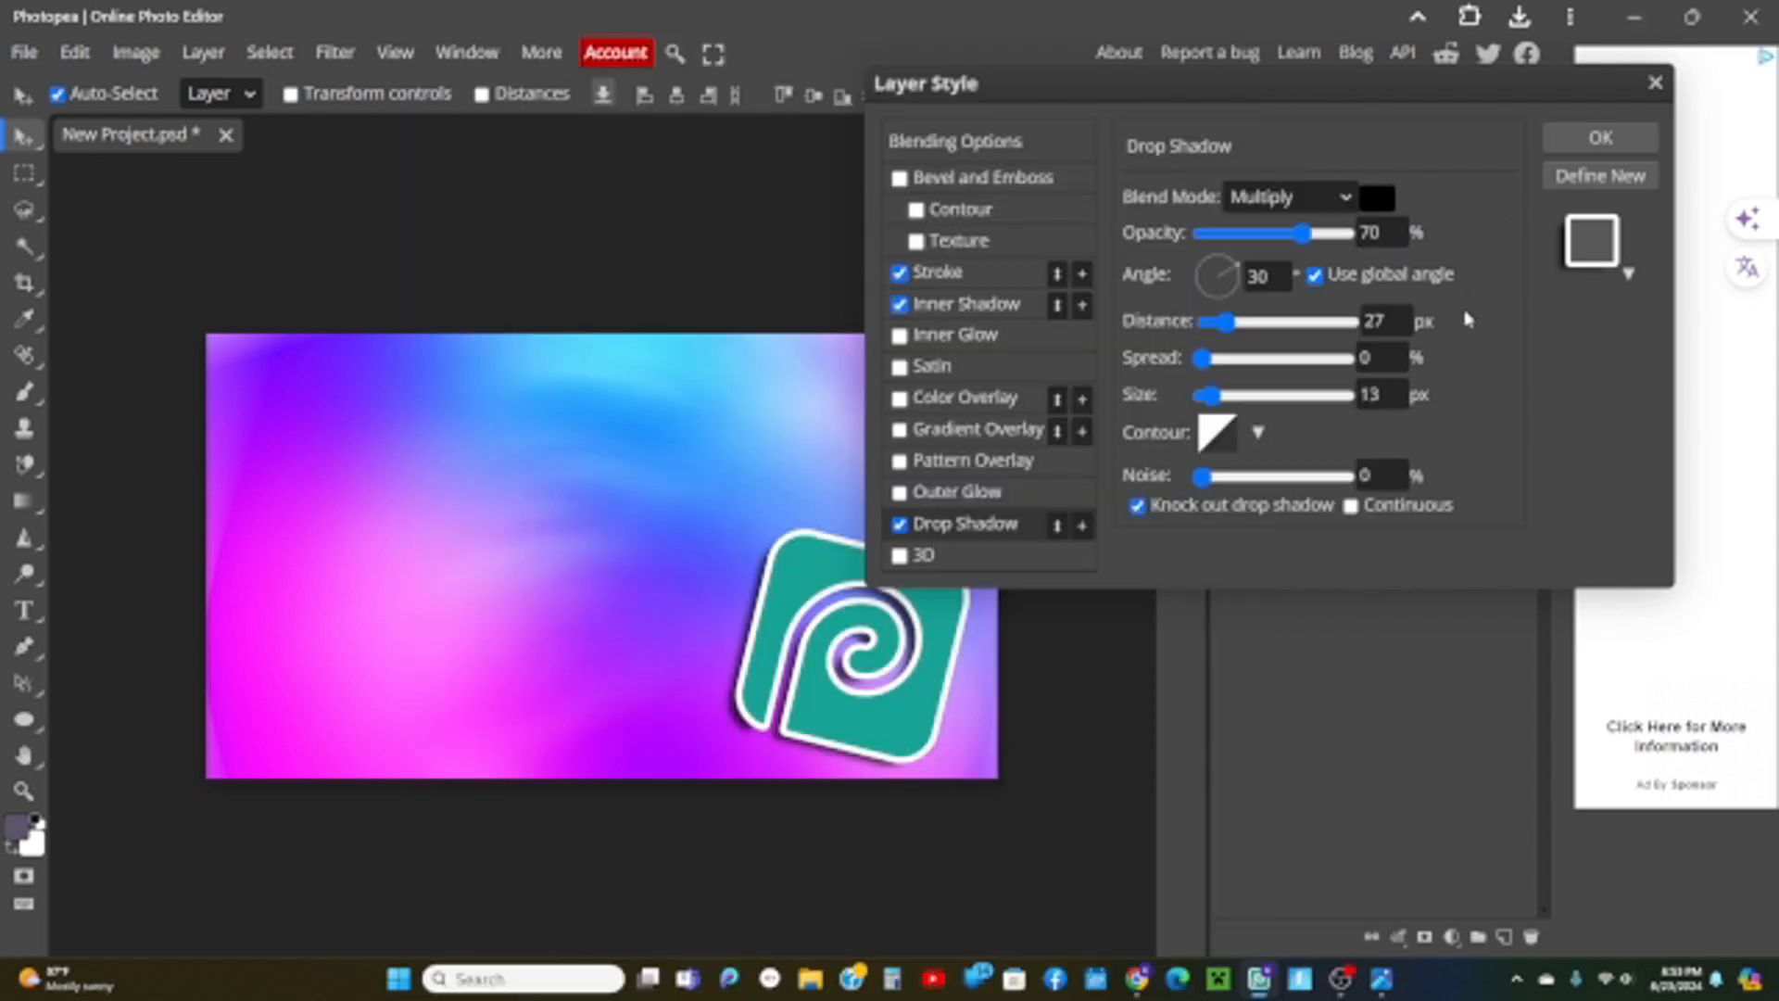
drag(1212, 397, 1223, 396)
Add a default smooth Inner Bevel to the logo and apply the layer style.
click(899, 178)
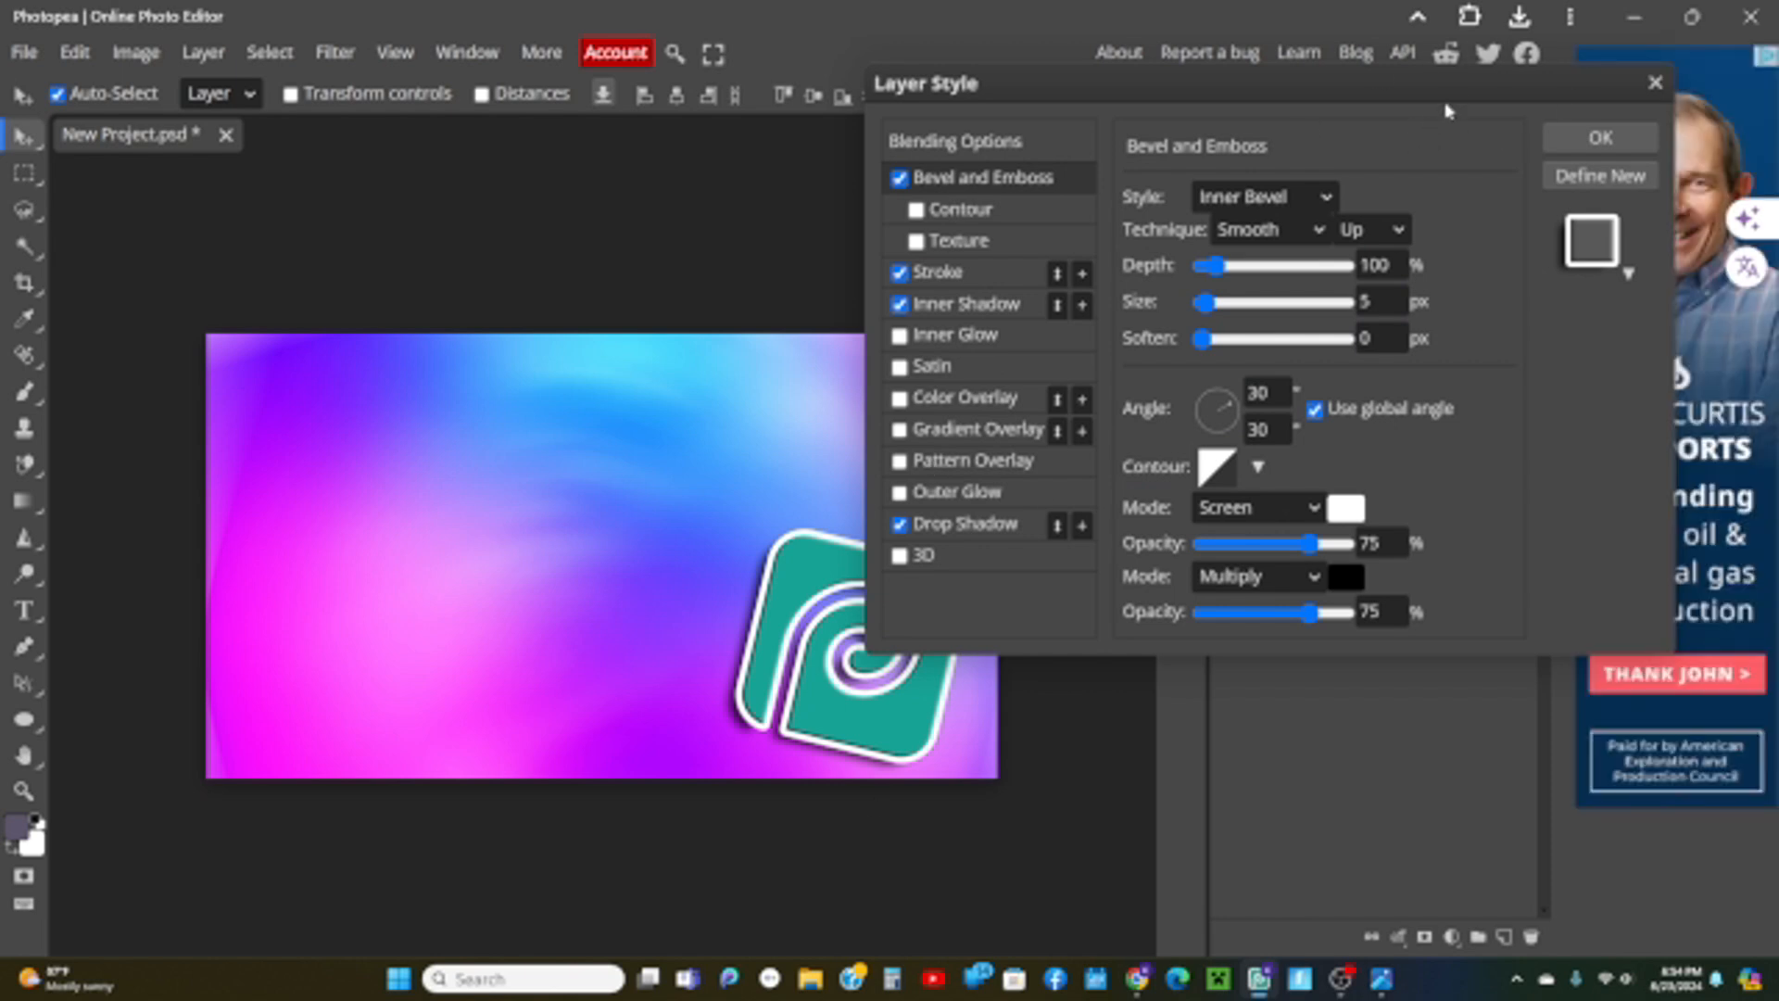
drag(1441, 104, 1497, 74)
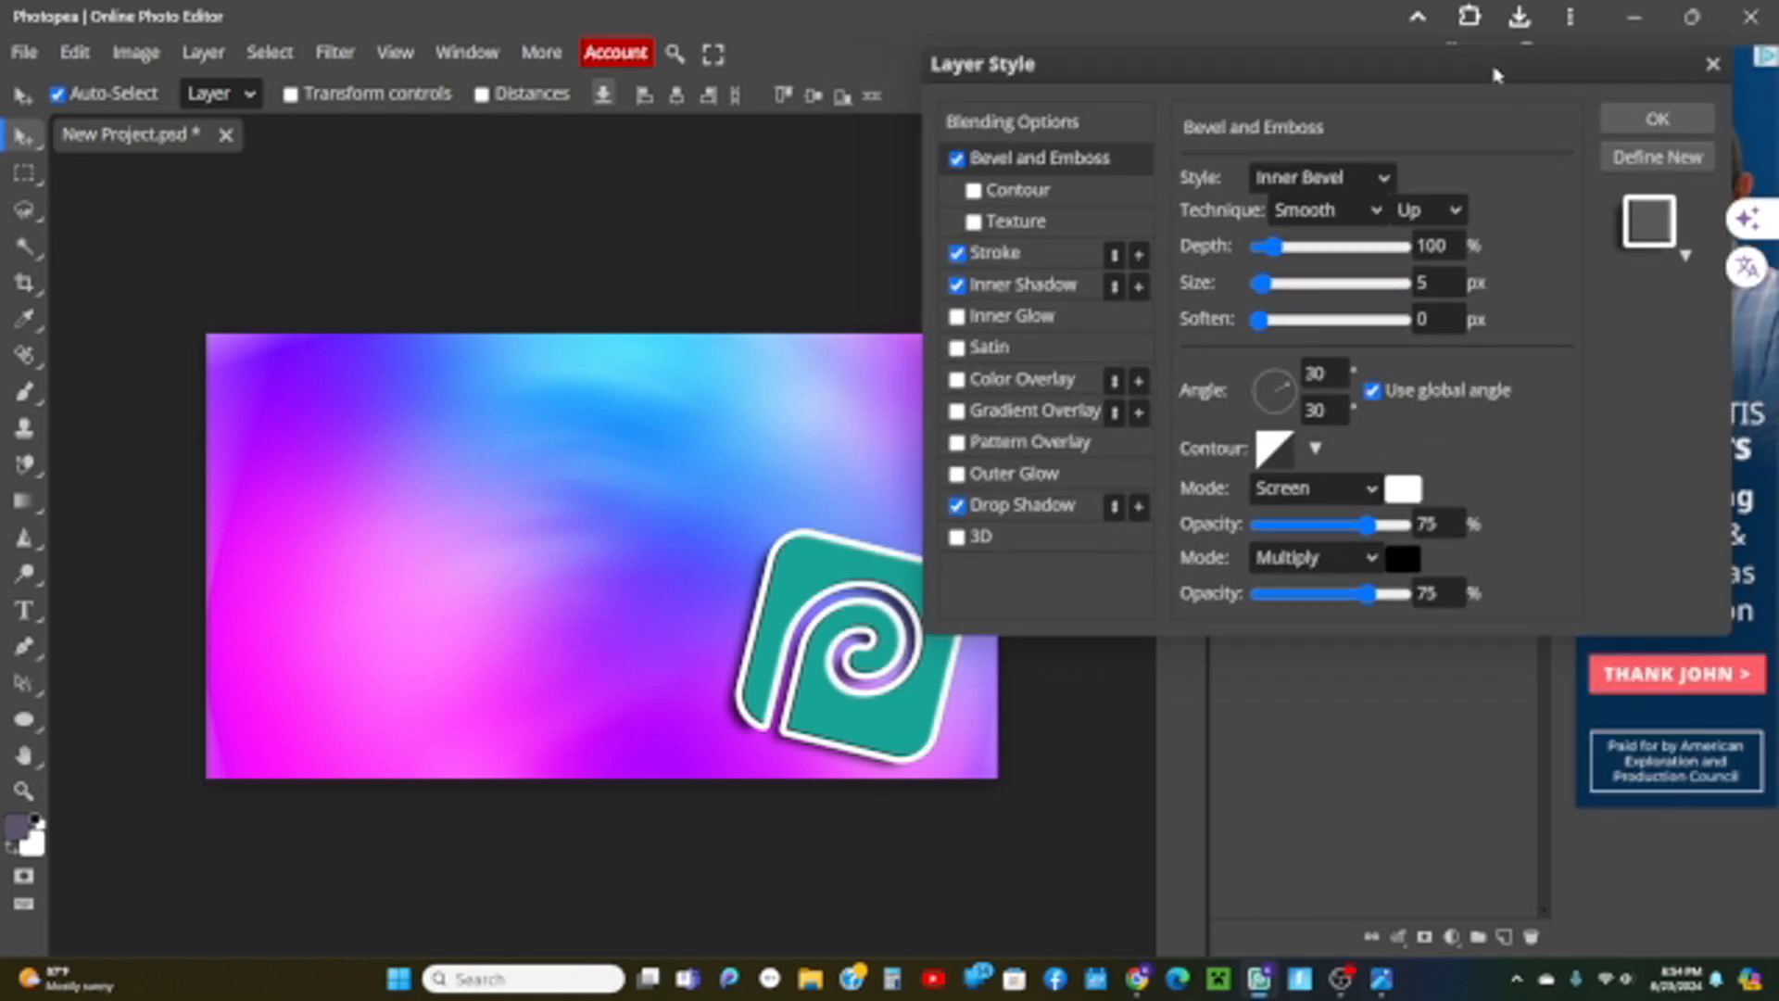
click(1658, 120)
Review the logo layer's Stroke, Bevel and Emboss, and Inner Shadow settings.
right_click(1327, 508)
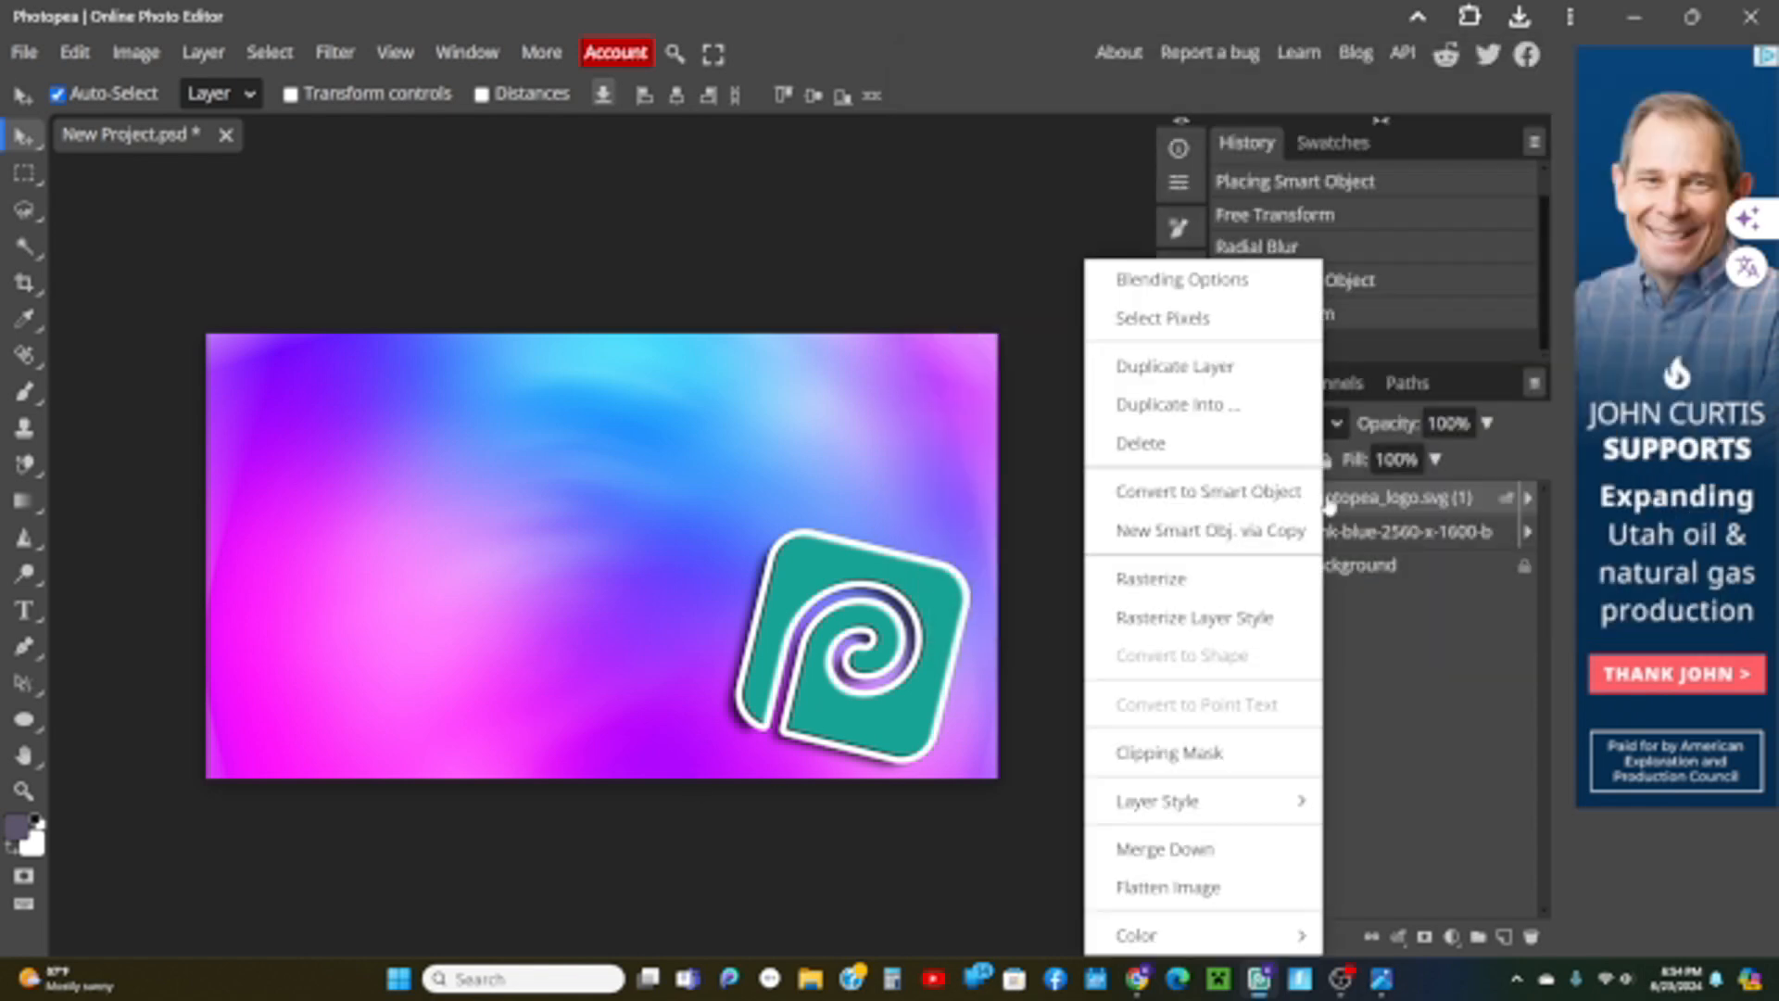
click(1195, 264)
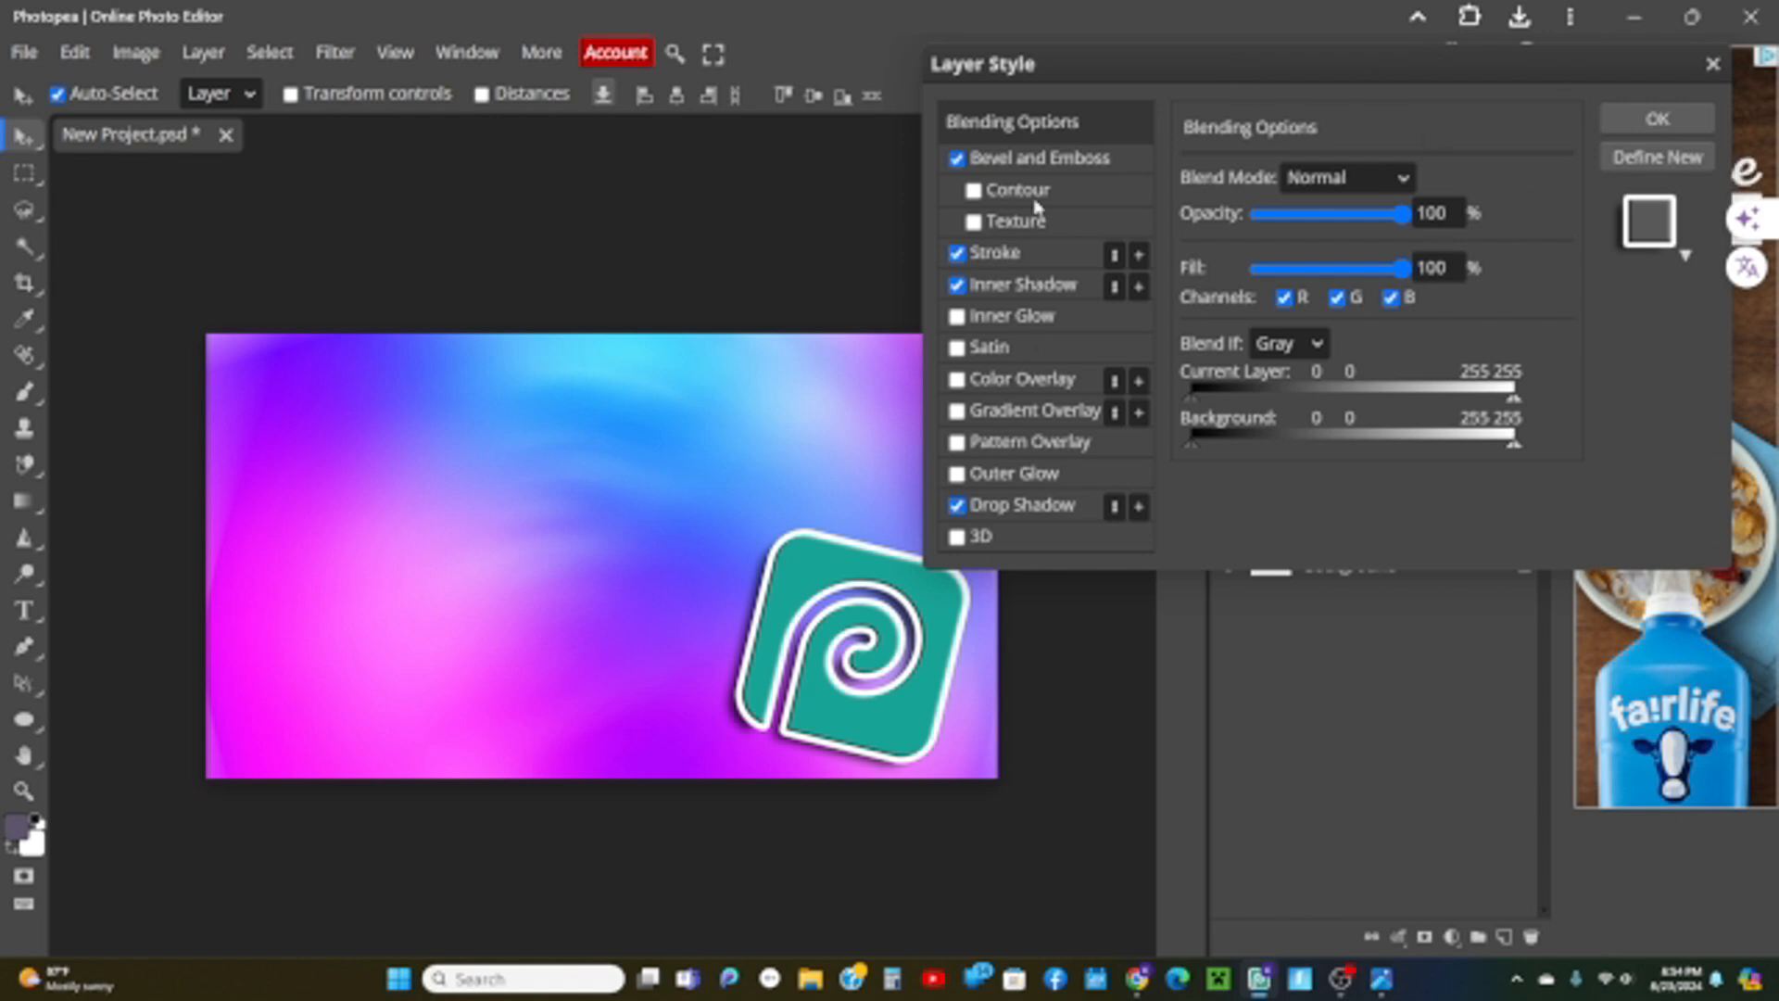
click(972, 258)
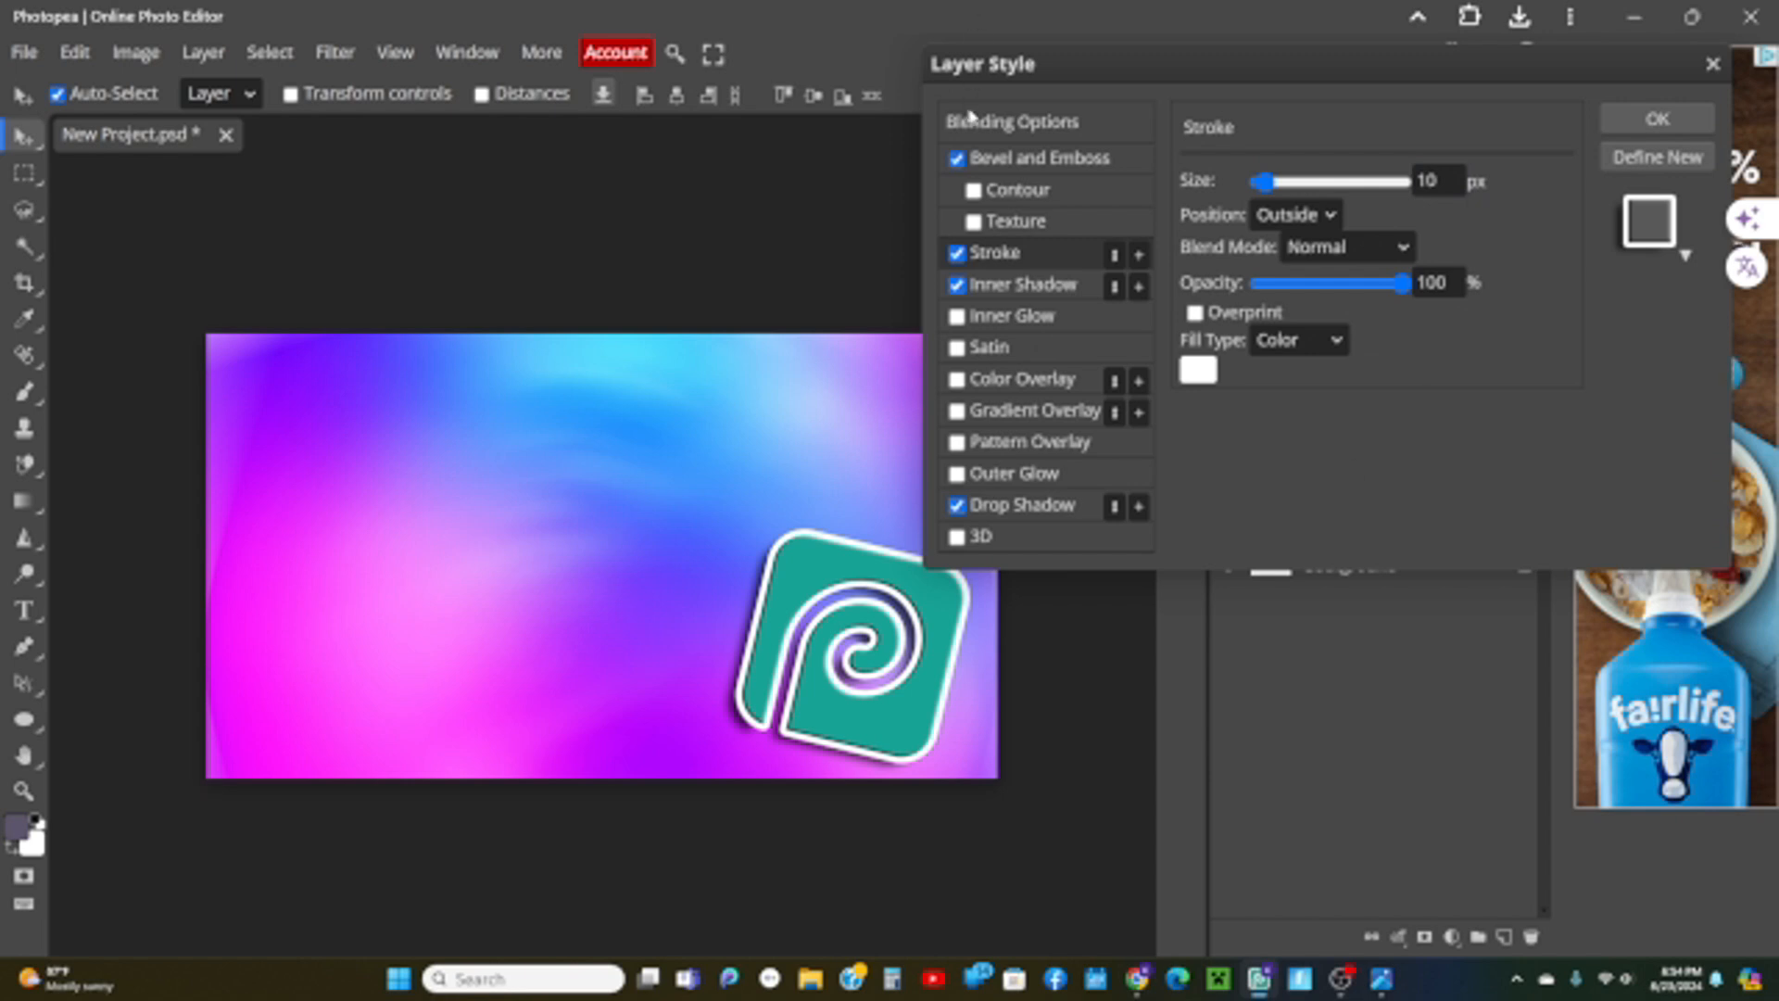
click(1010, 158)
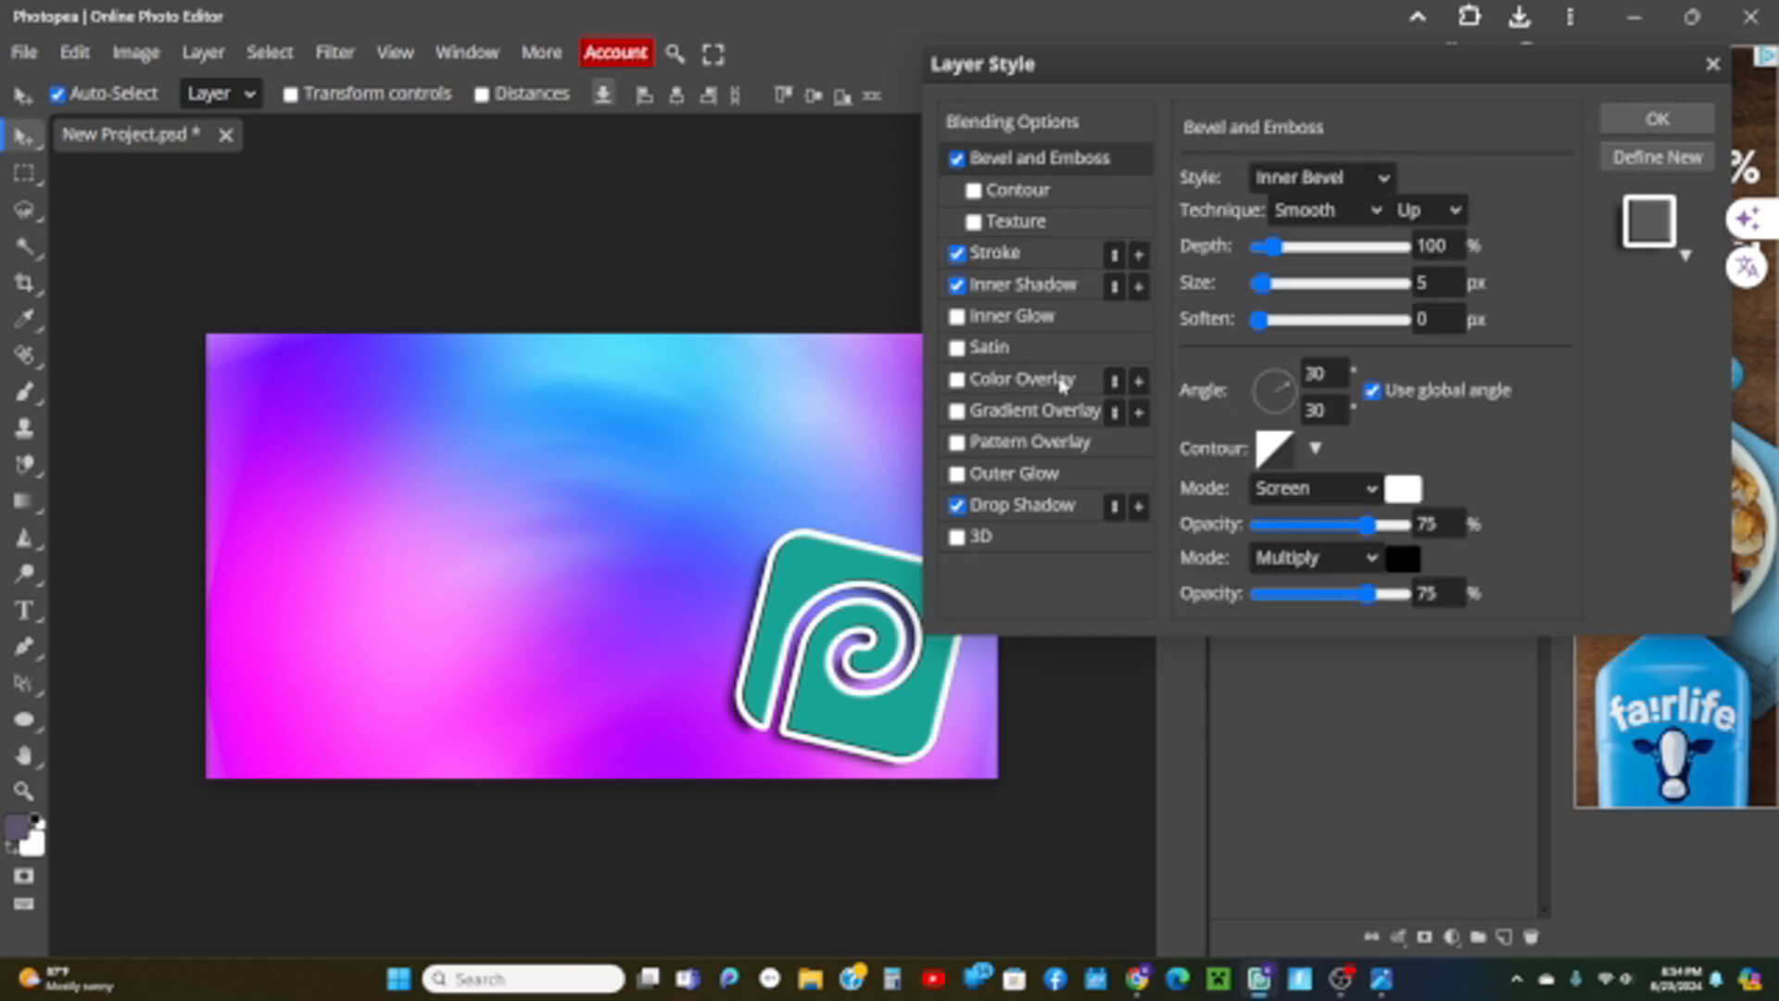
click(1020, 285)
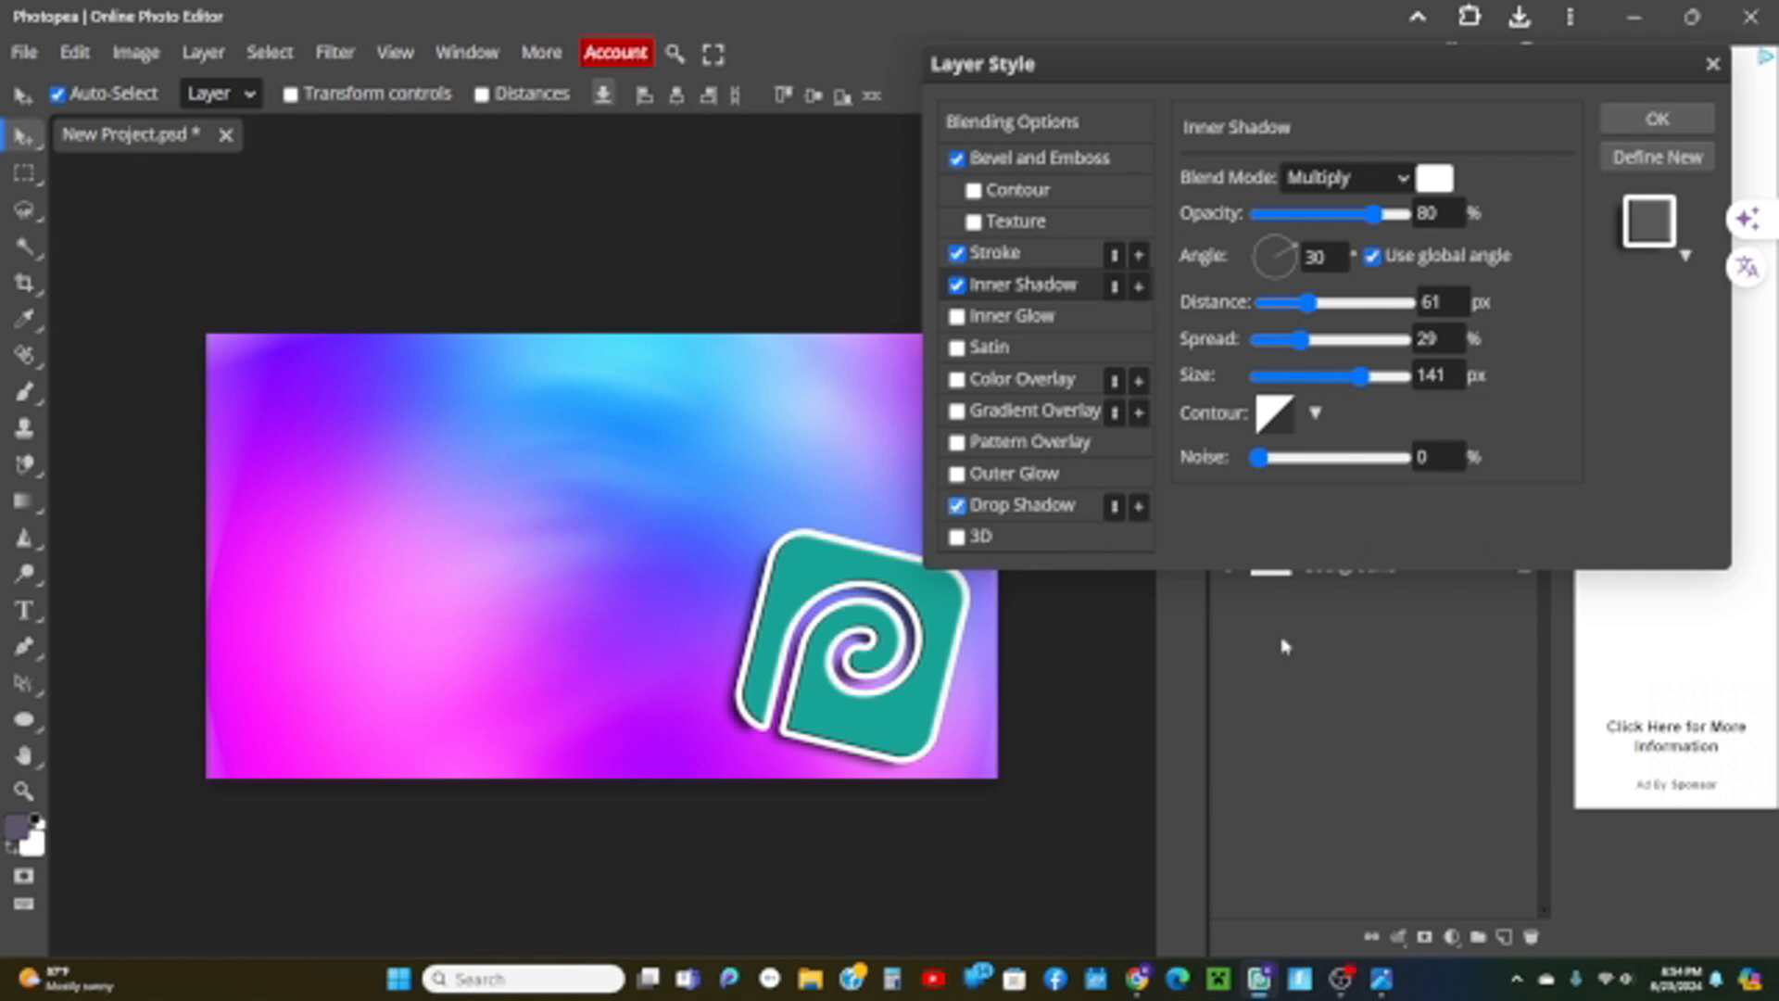
click(1655, 124)
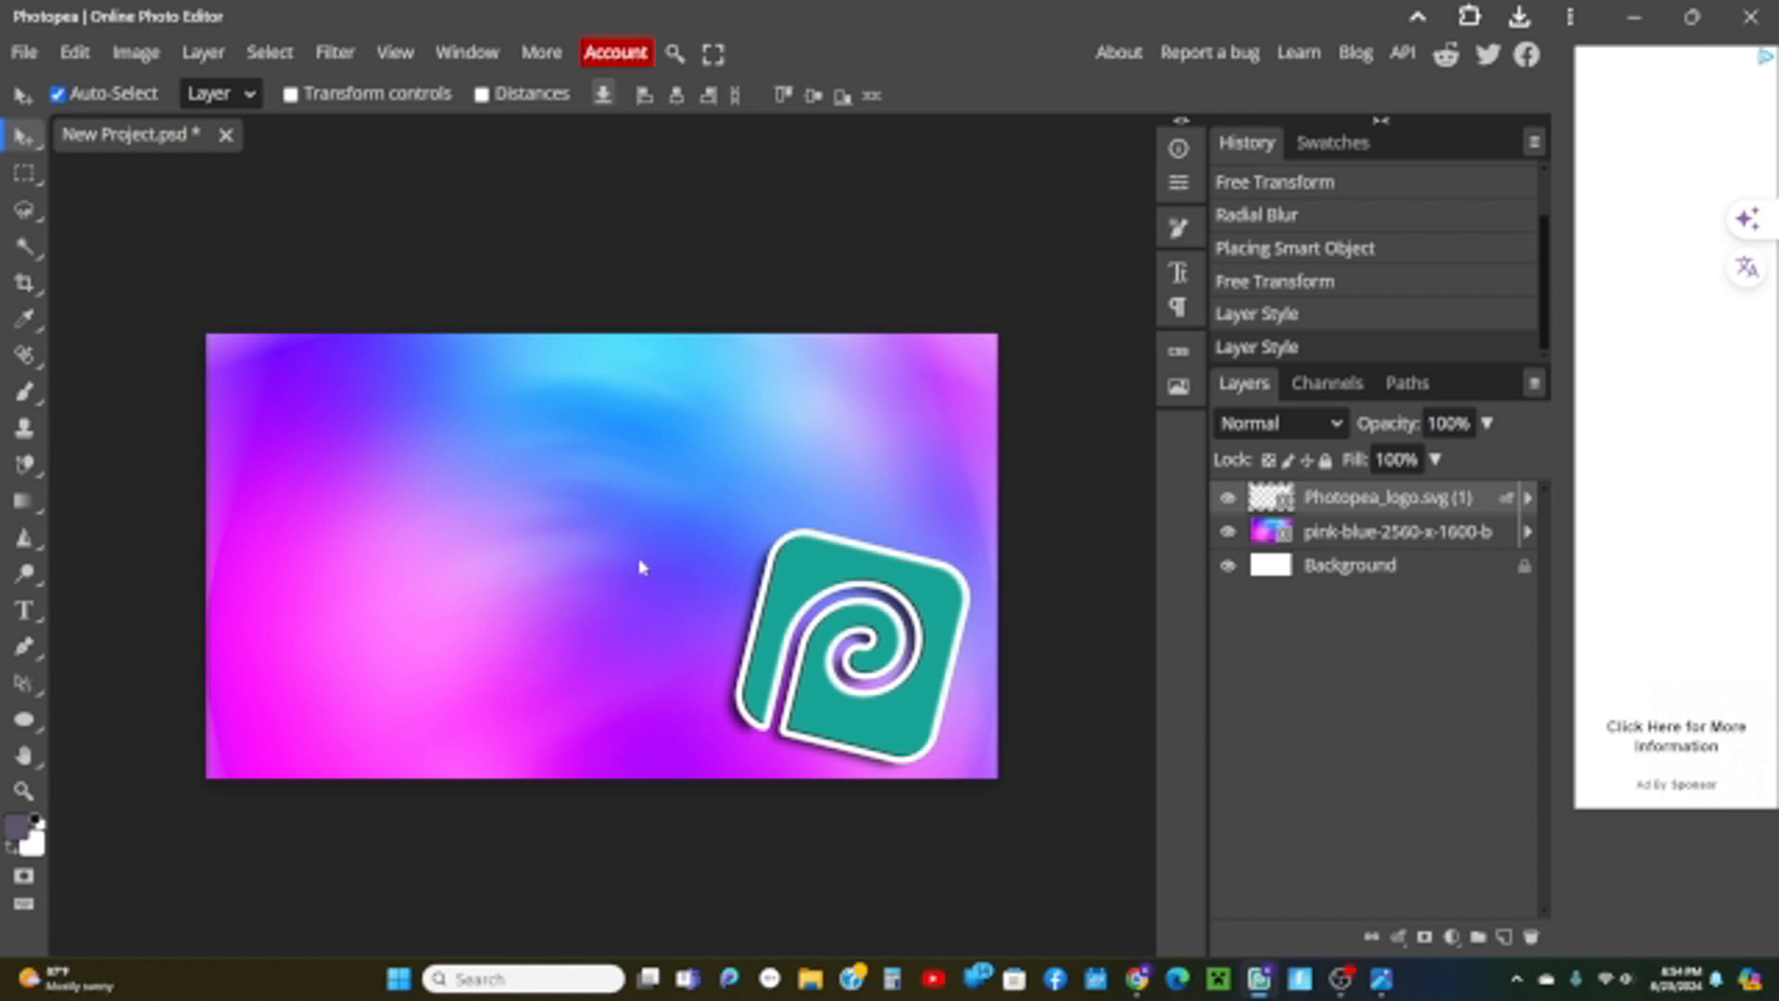
Nudge the Photopea logo slightly closer to the canvas's lower-right corner.
drag(871, 707, 884, 712)
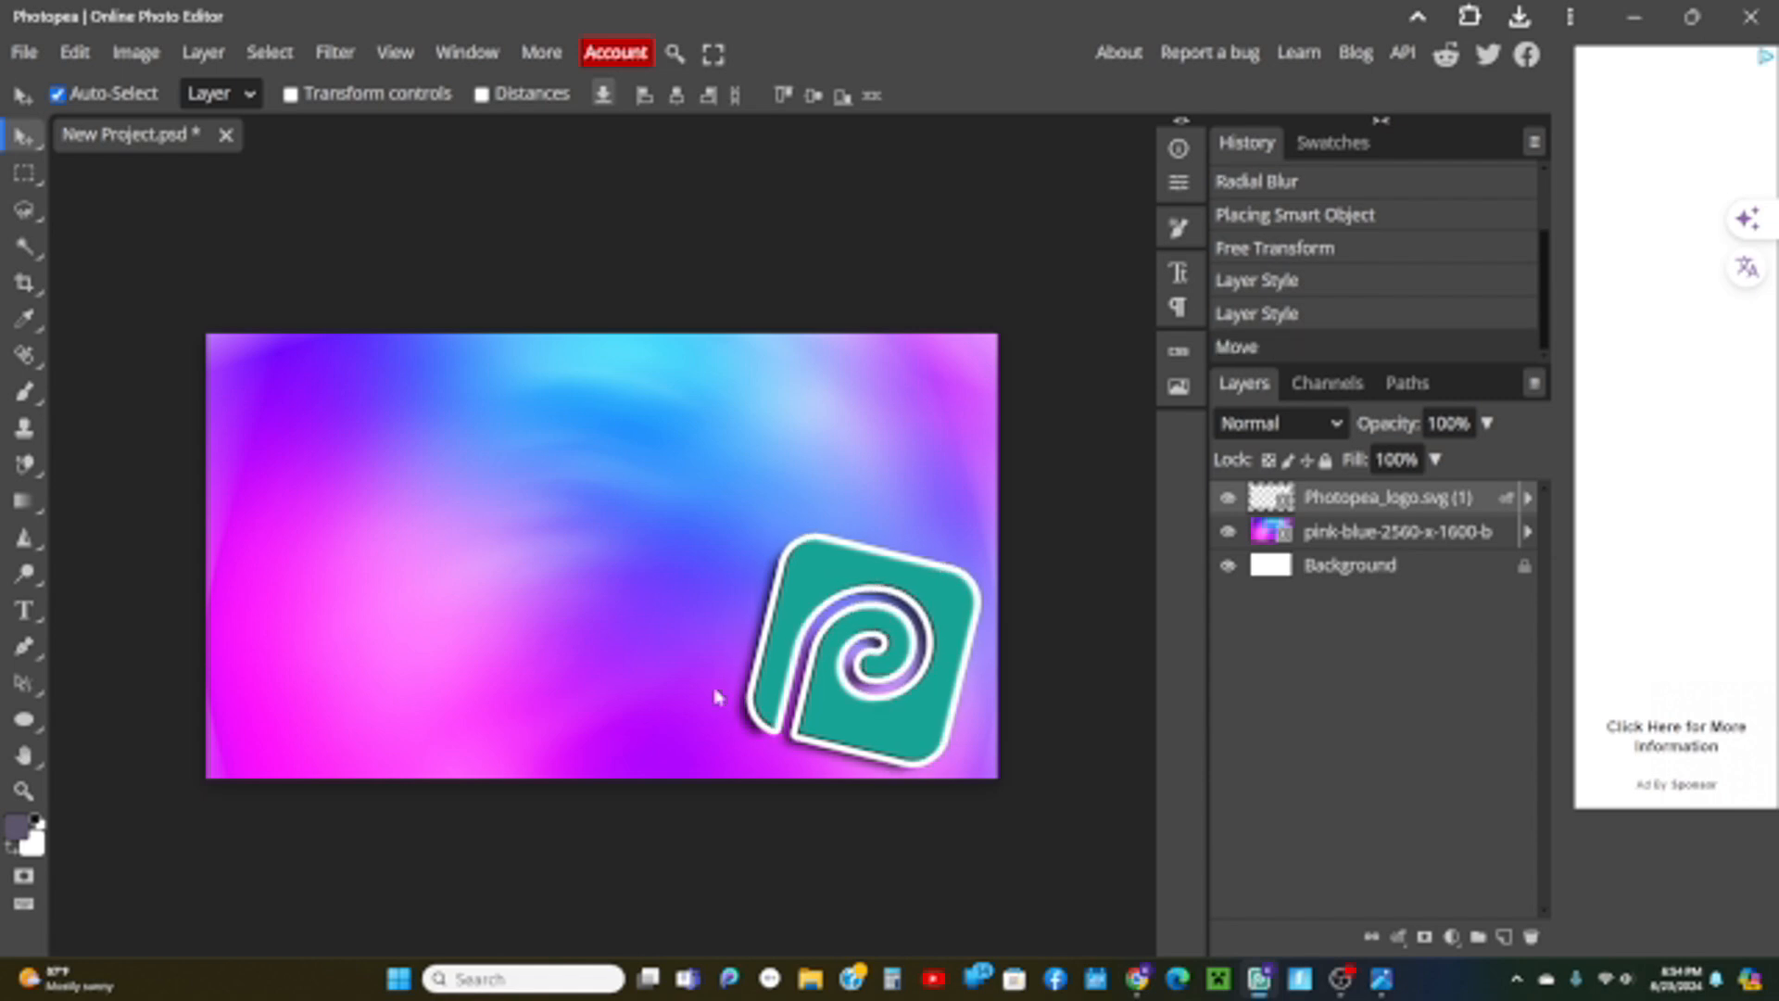
Add the text THE in Candal and enlarge it to about 760% in the canvas's upper-left corner.
click(24, 610)
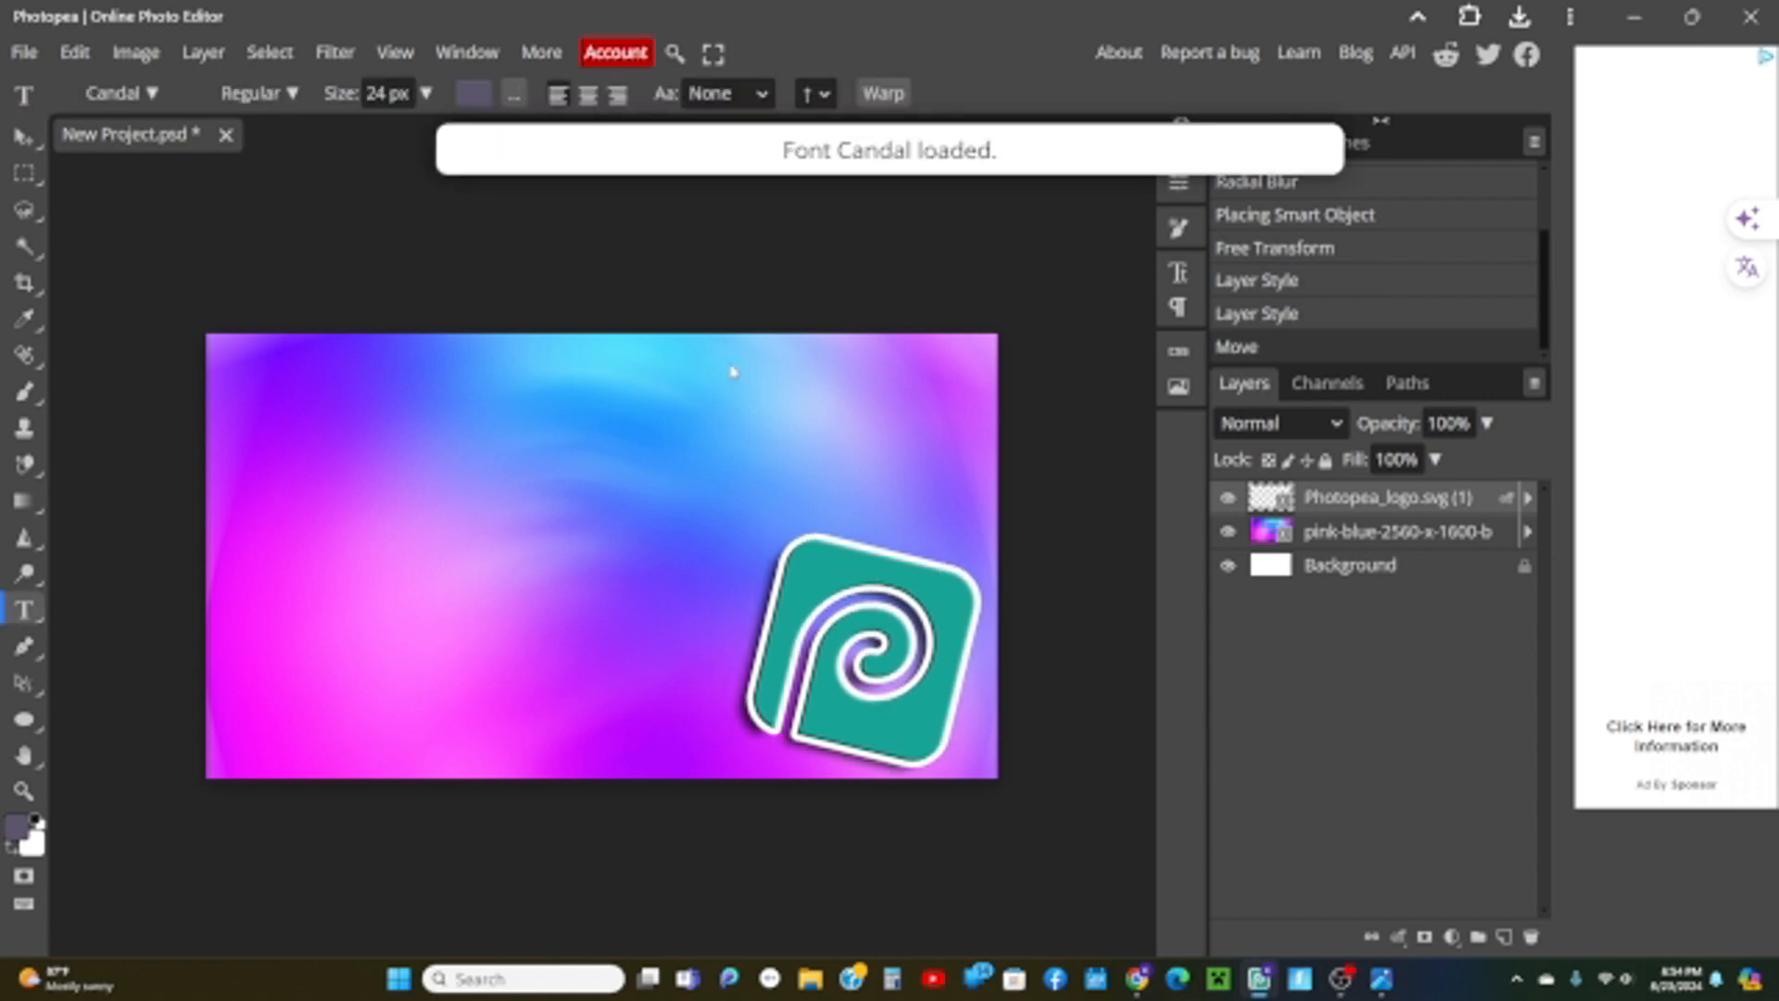
click(784, 408)
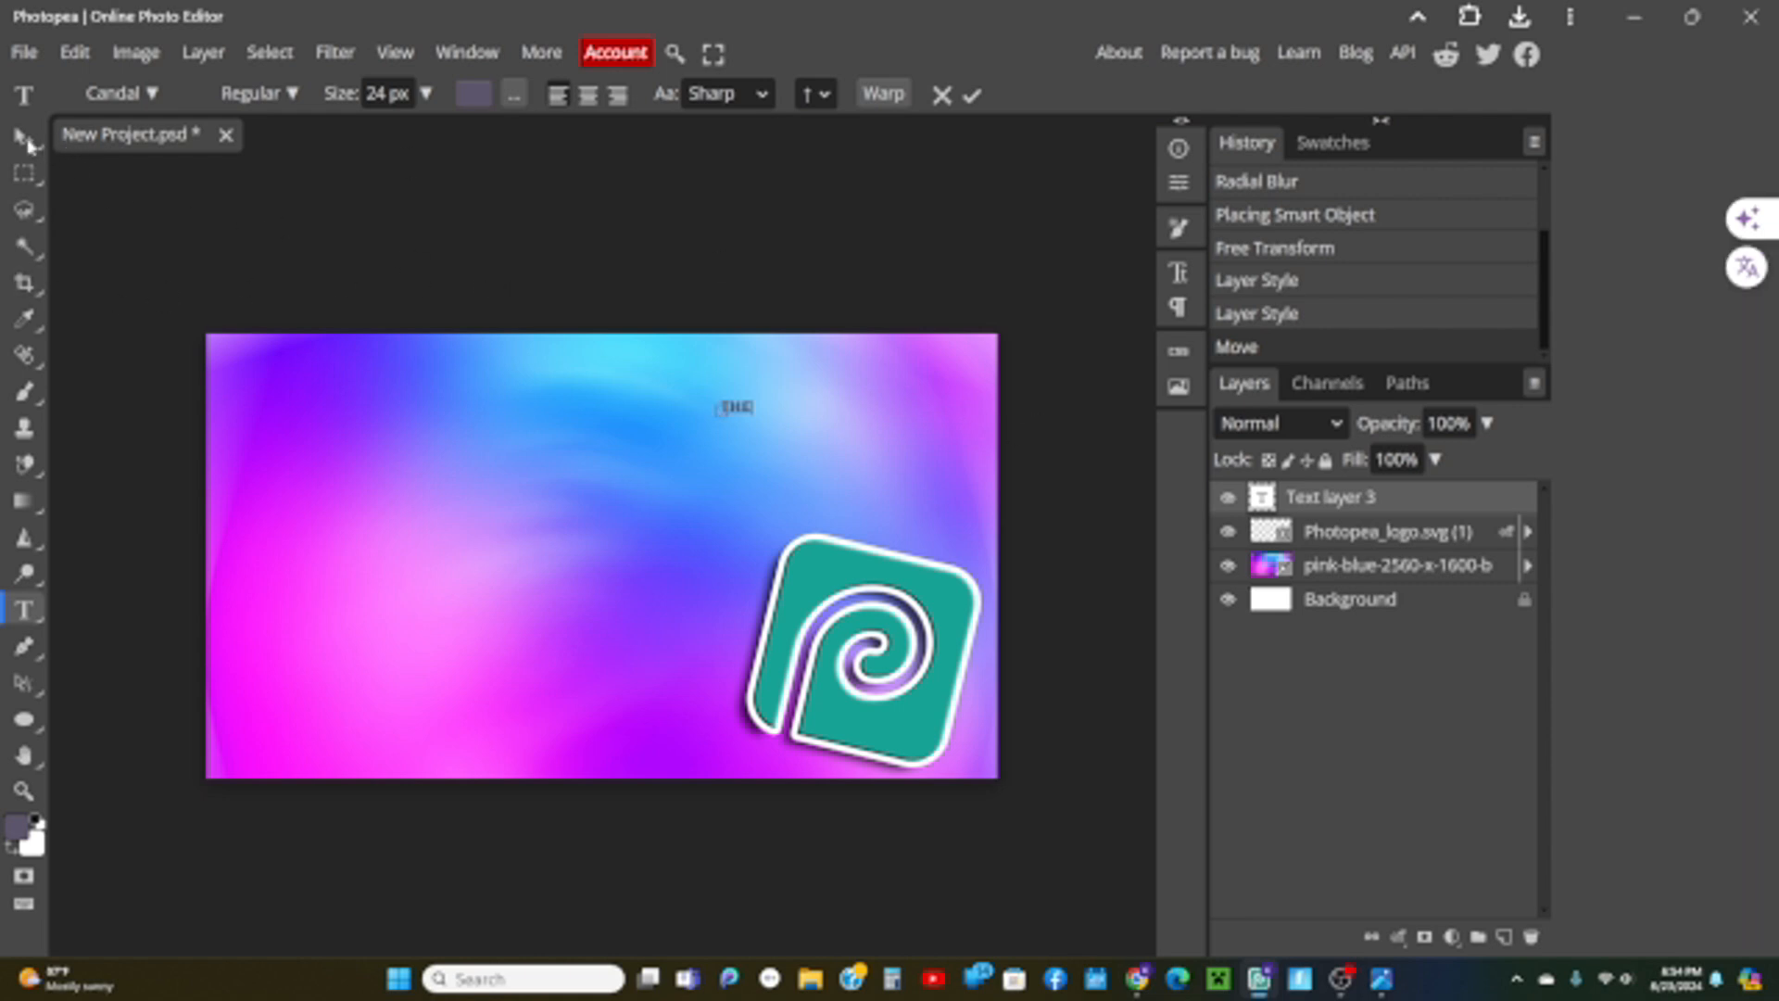
click(27, 140)
drag(745, 414, 720, 411)
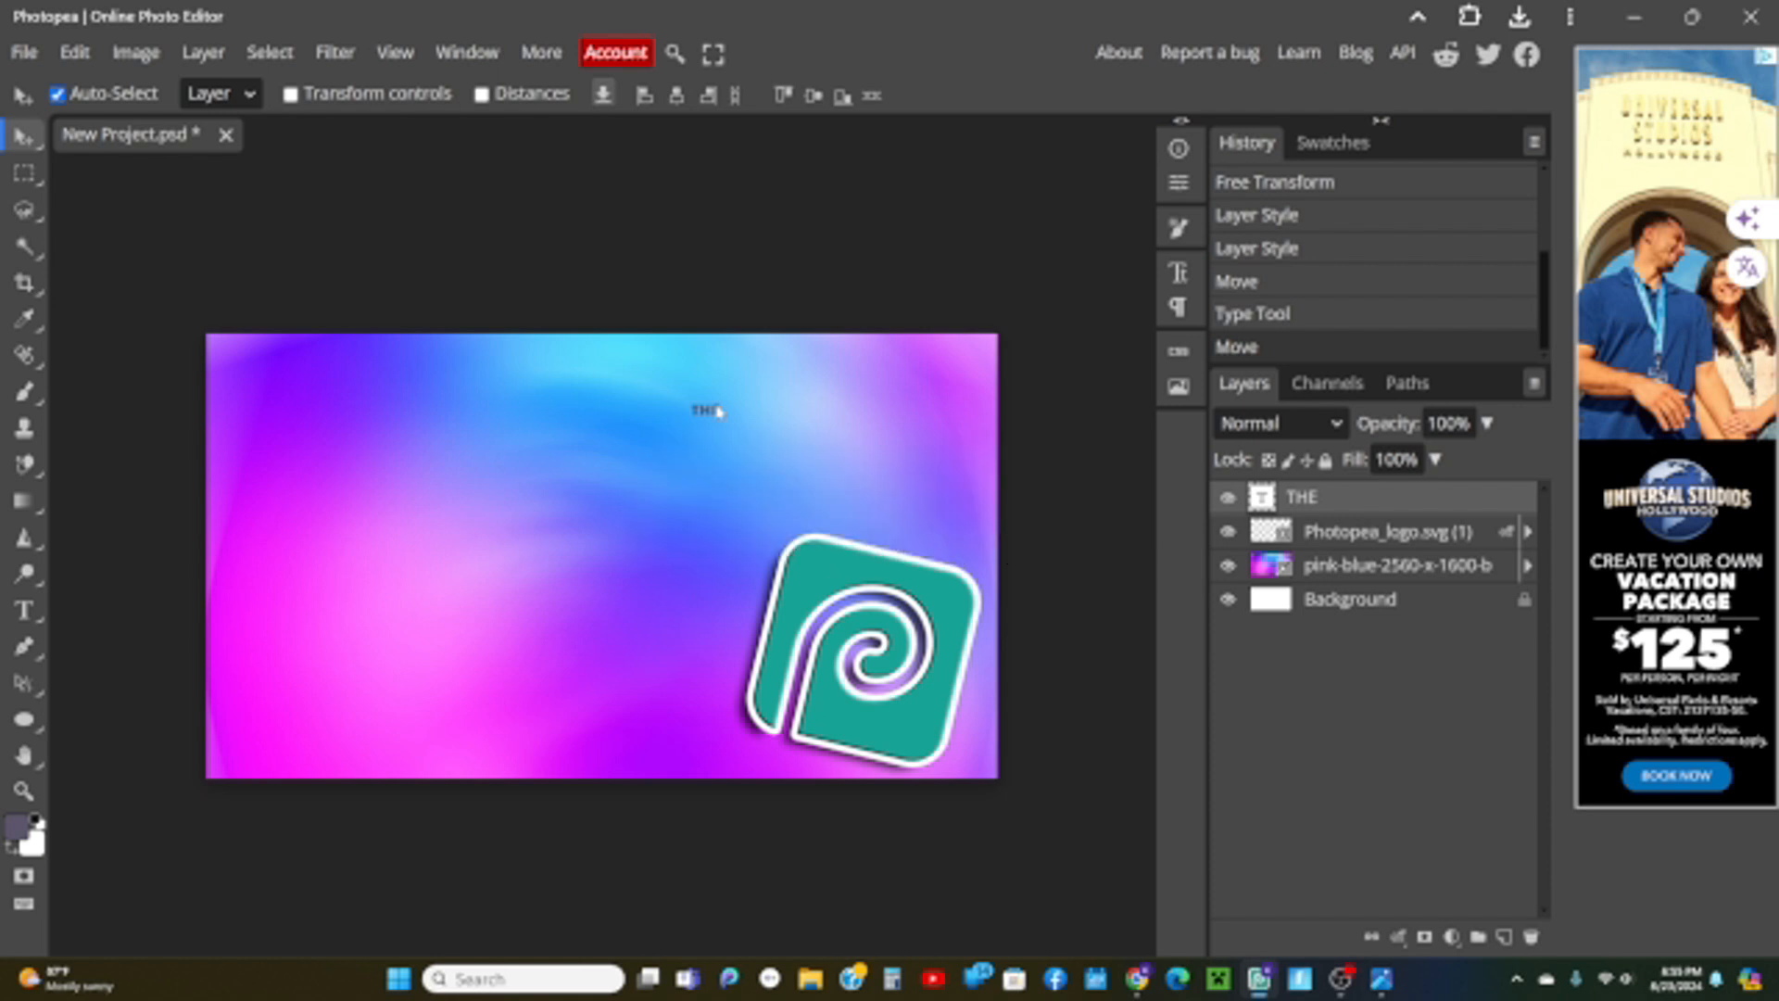
key(ctrl+alt+t)
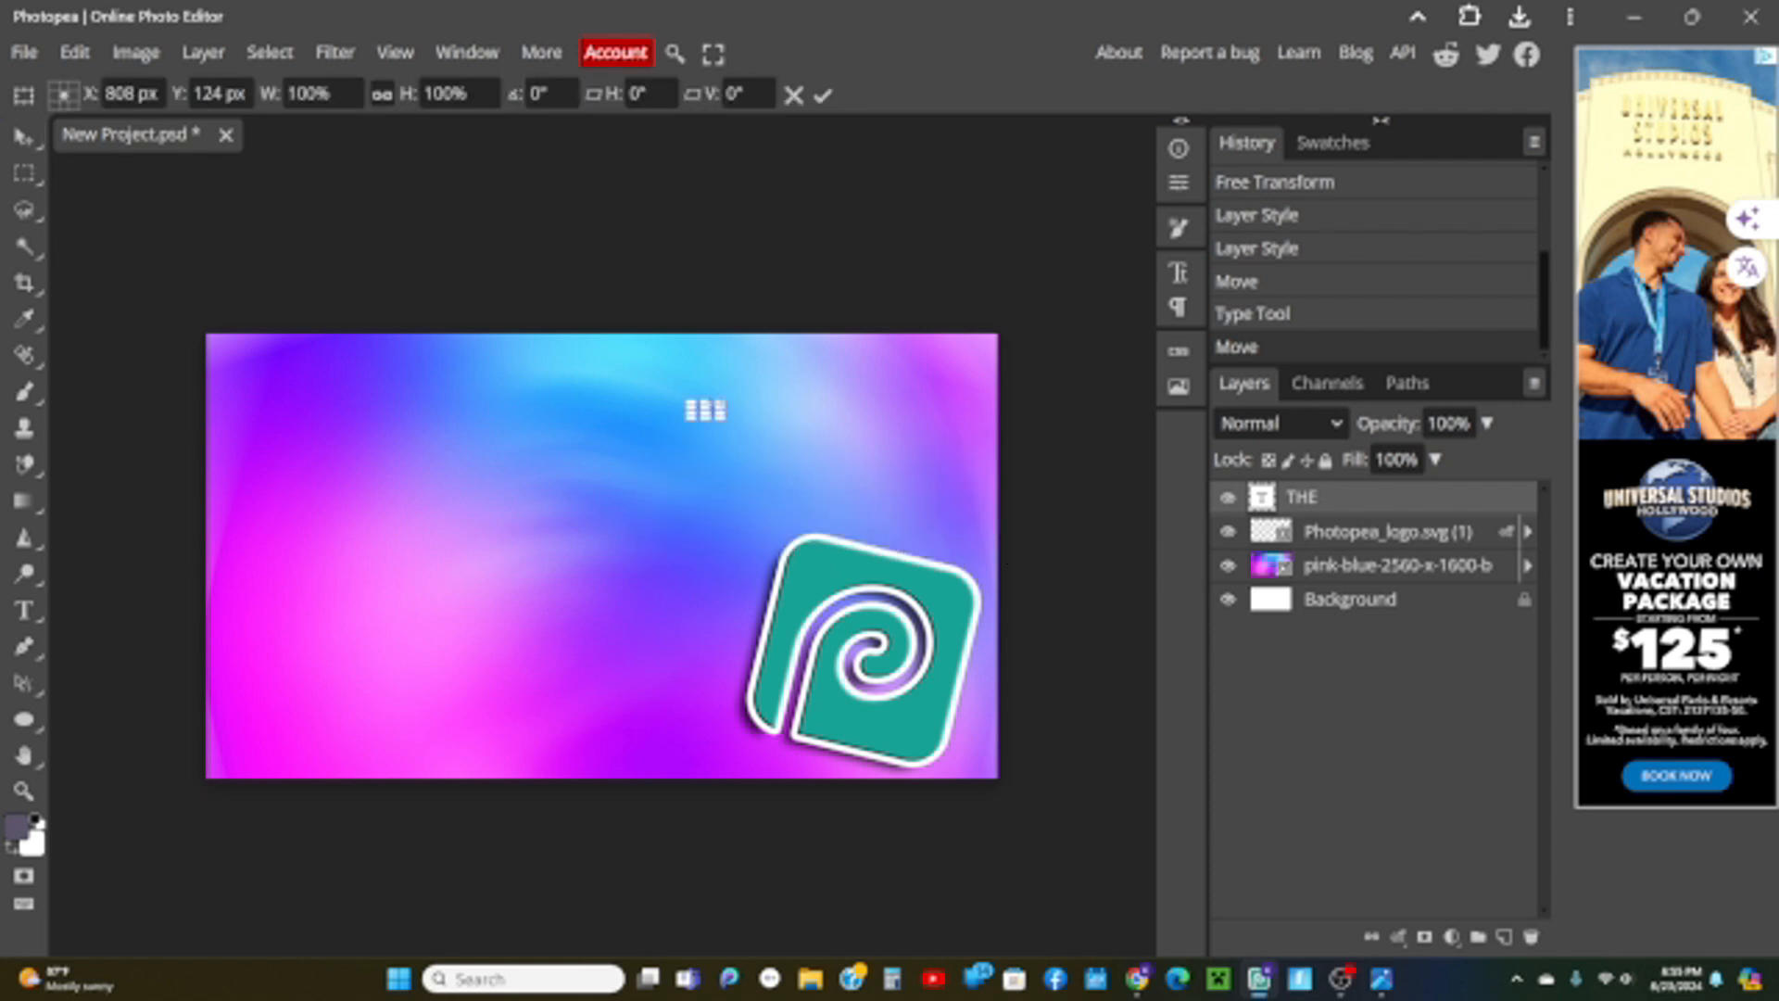
drag(726, 413, 457, 352)
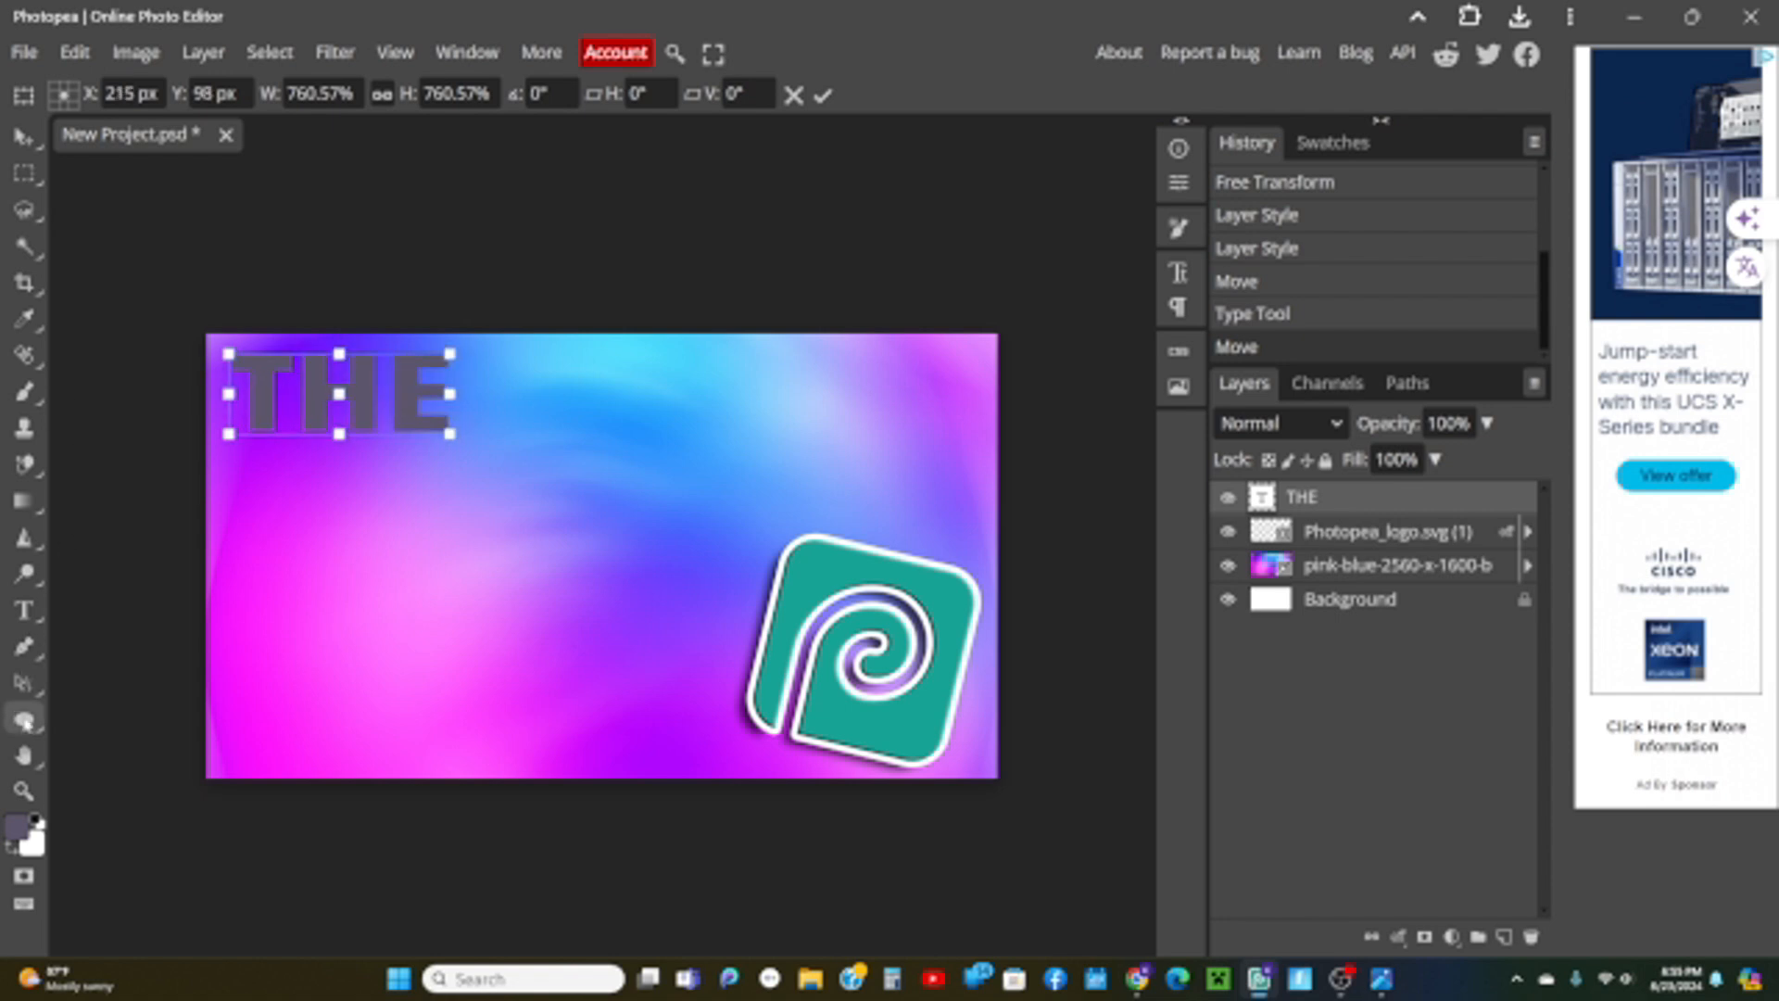
Add a separate text layer reading BEST and place it just to the right of the word THE.
click(25, 610)
click(503, 443)
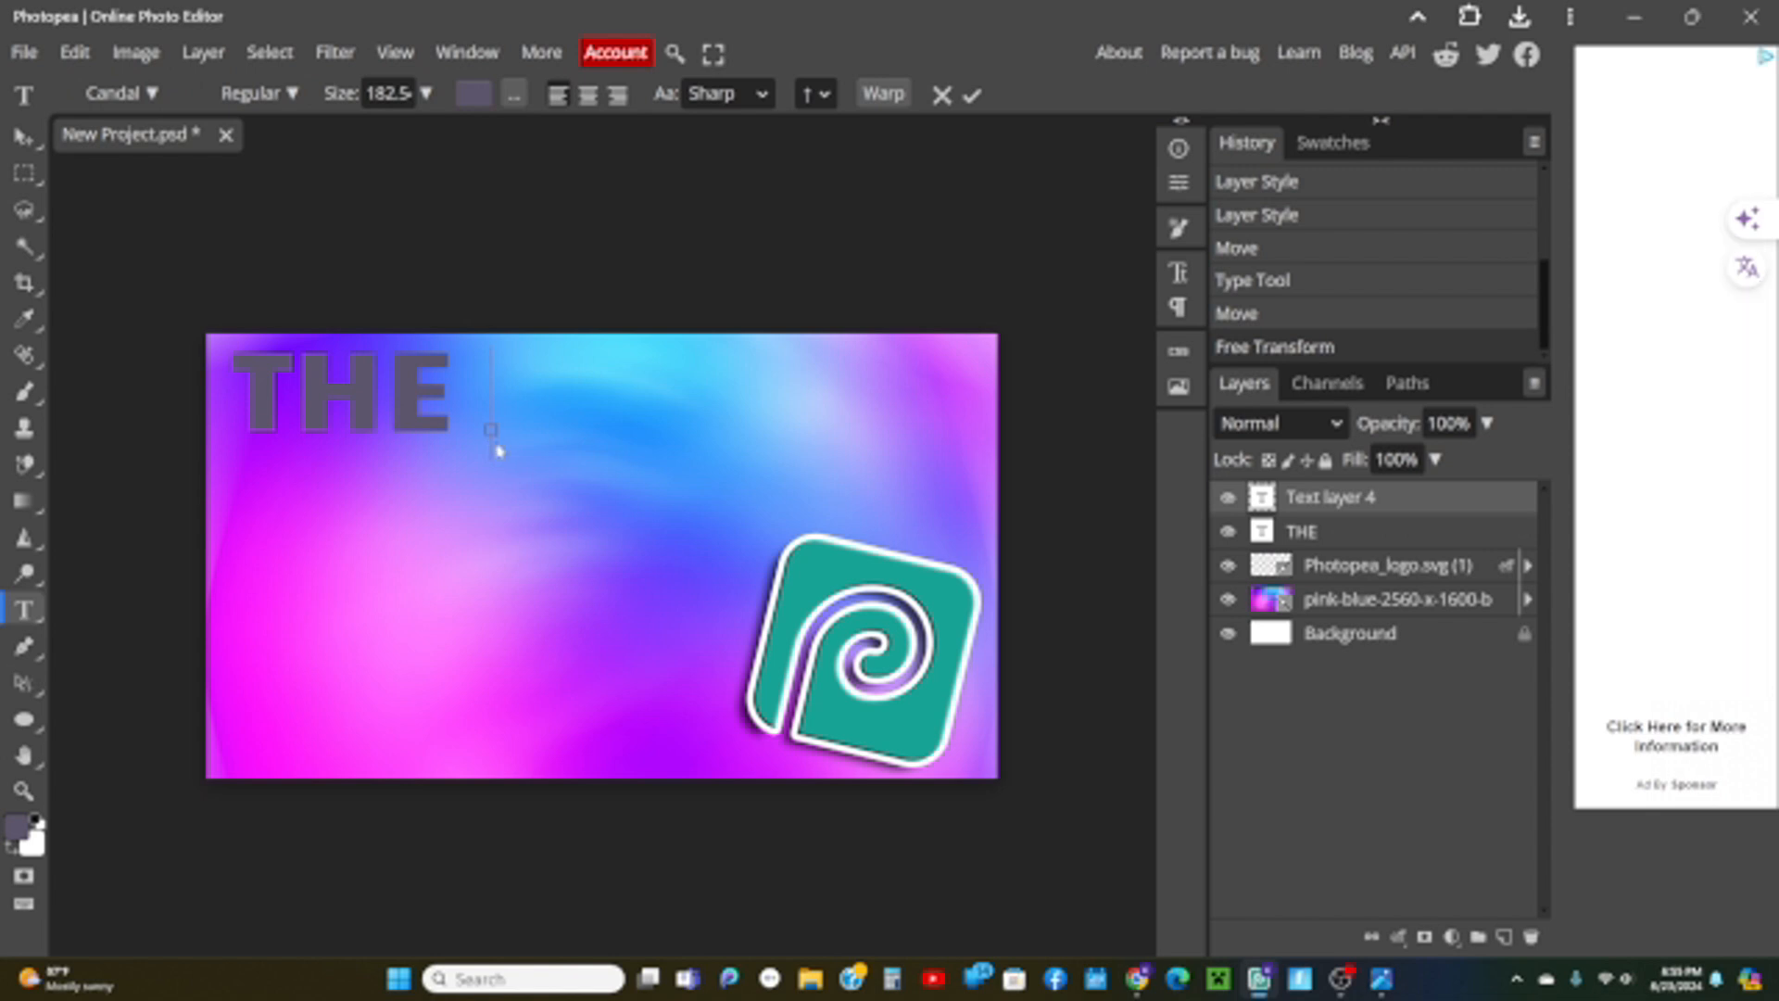
text(b)
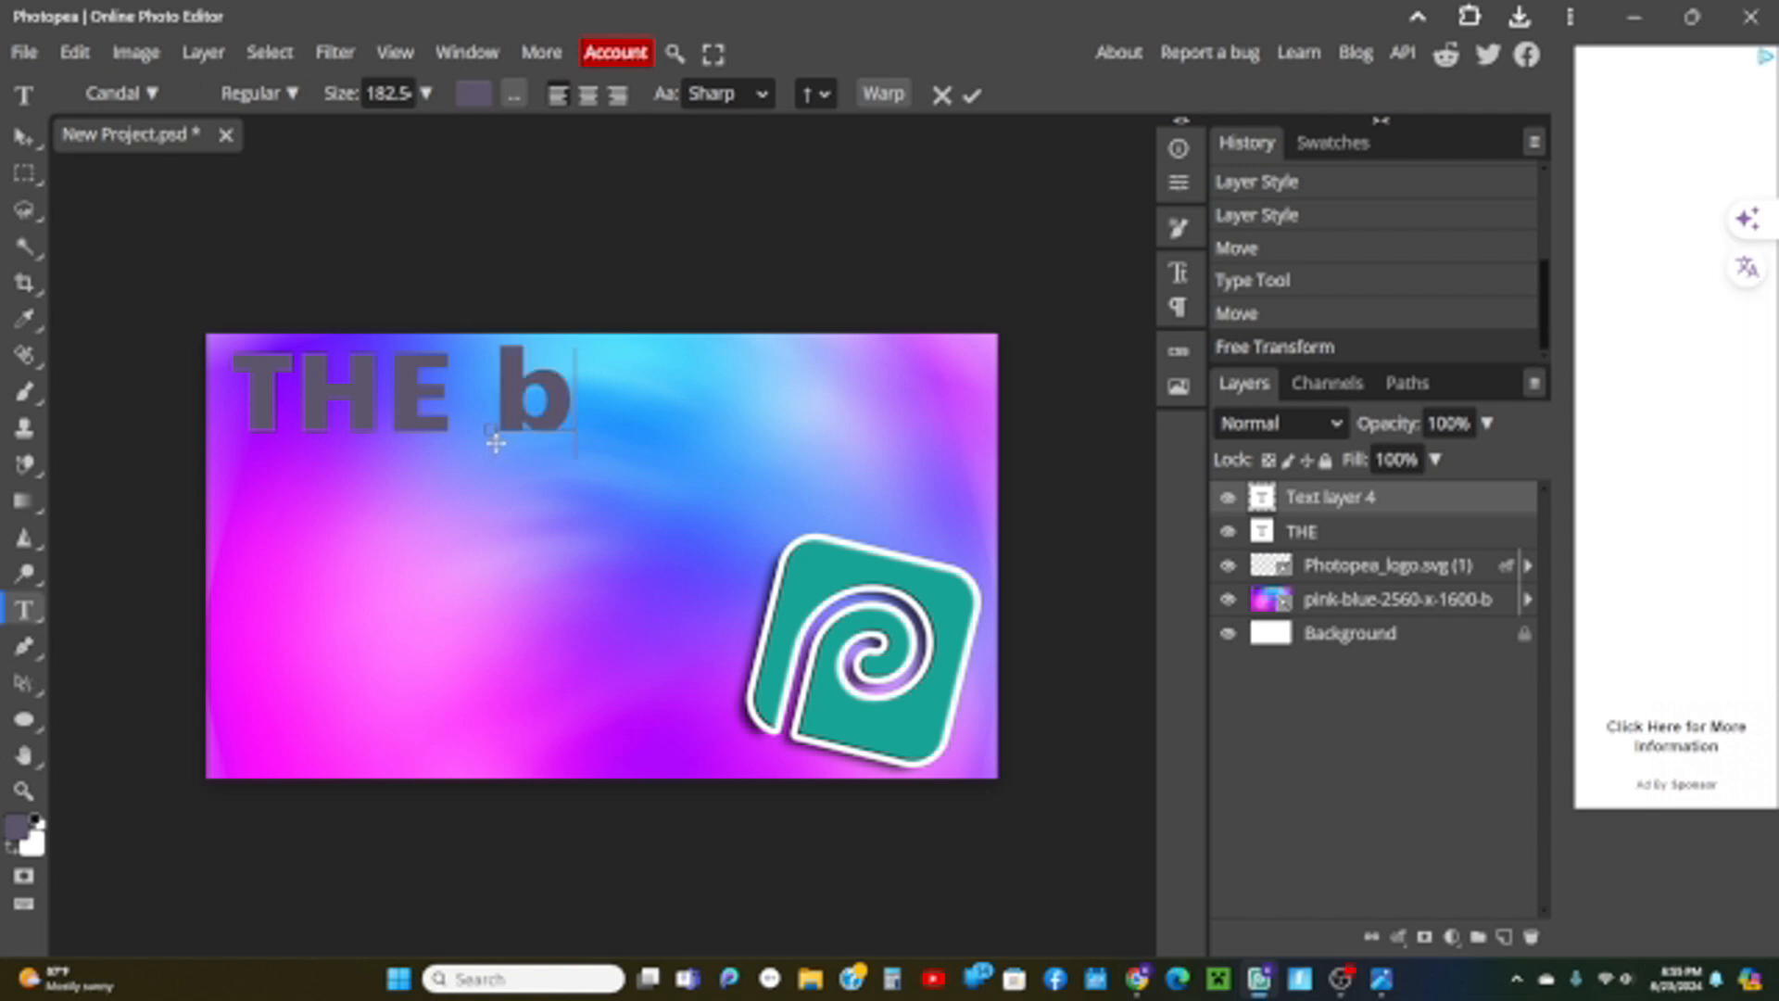
key(BackSpace)
text(BEST)
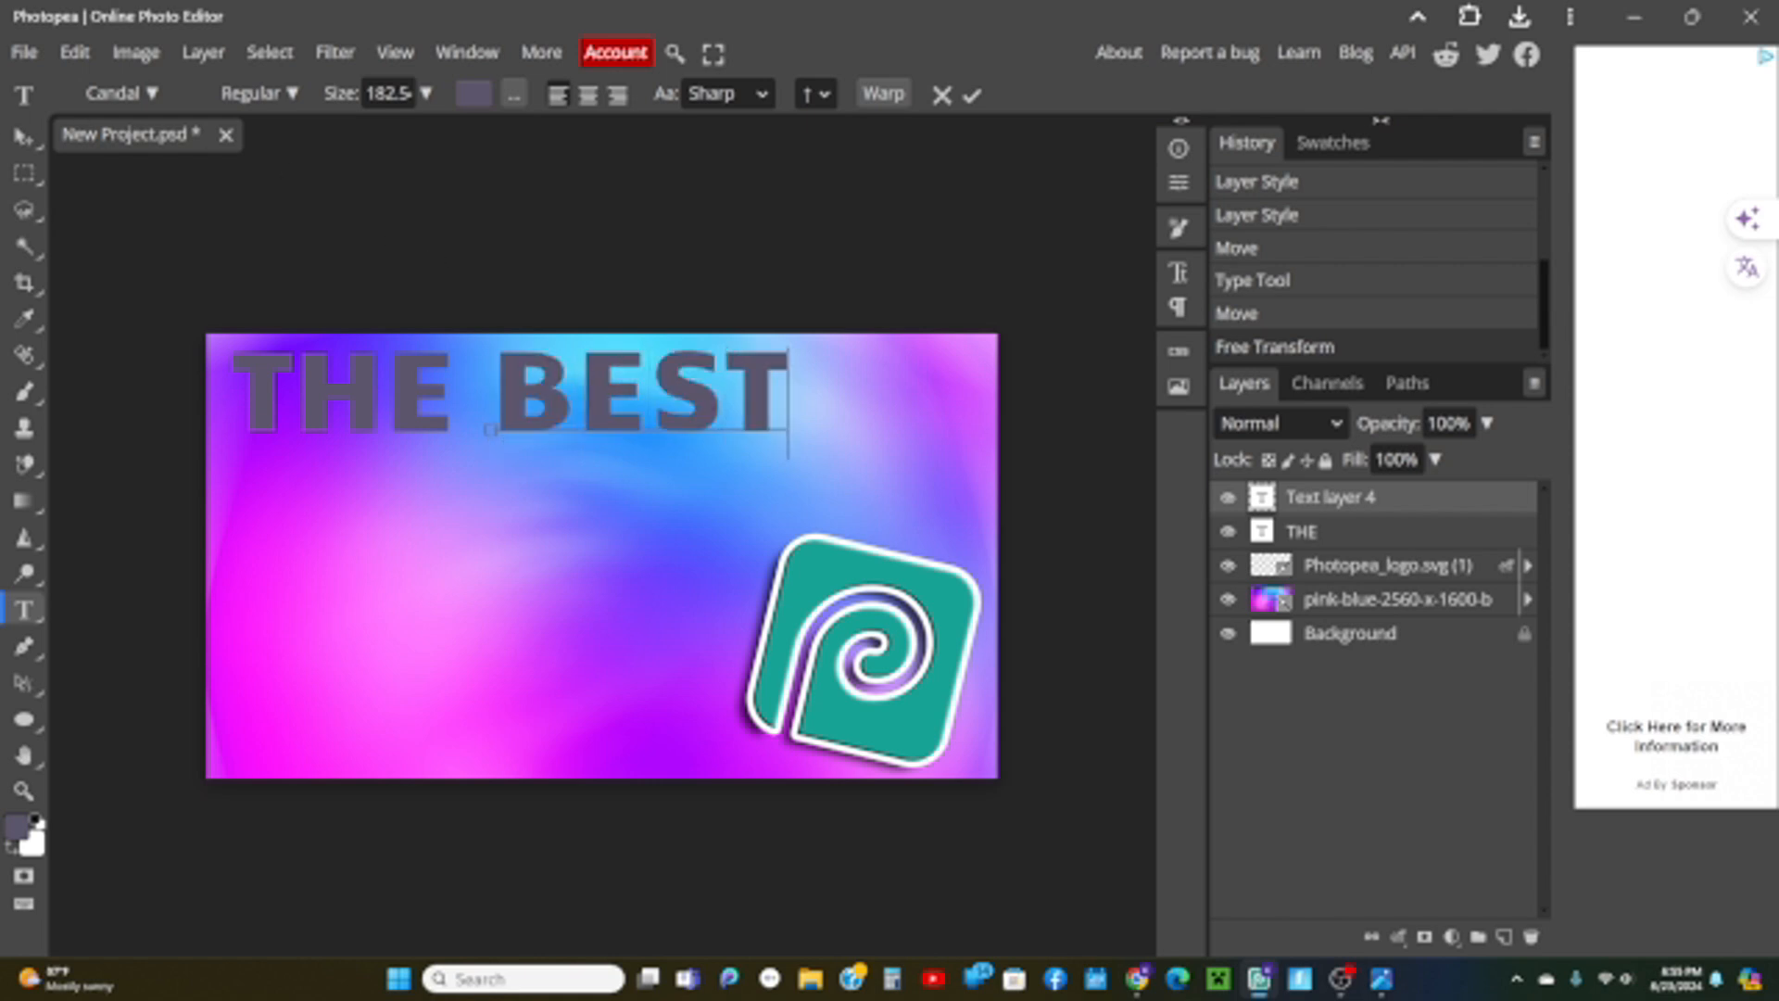
click(23, 137)
drag(612, 383, 593, 387)
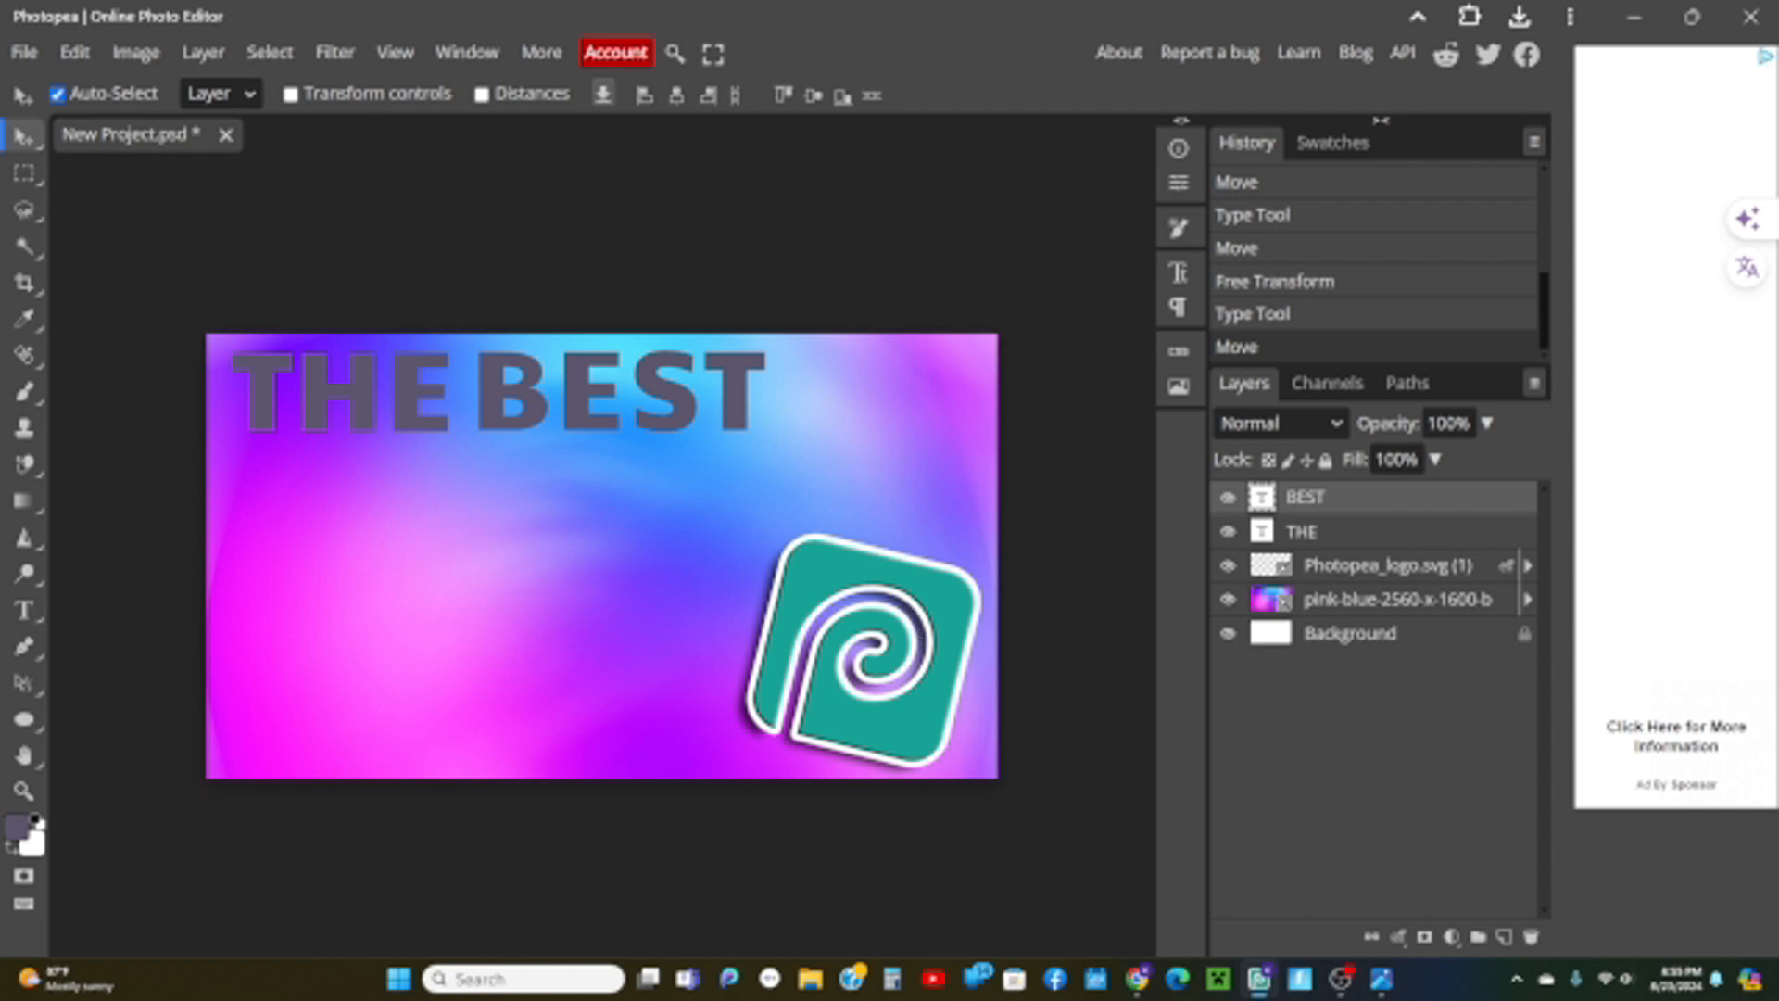
Add a separate text layer reading THUMBNAIL and align it beneath THE BEST along the canvas's left side.
key(alt+Tab)
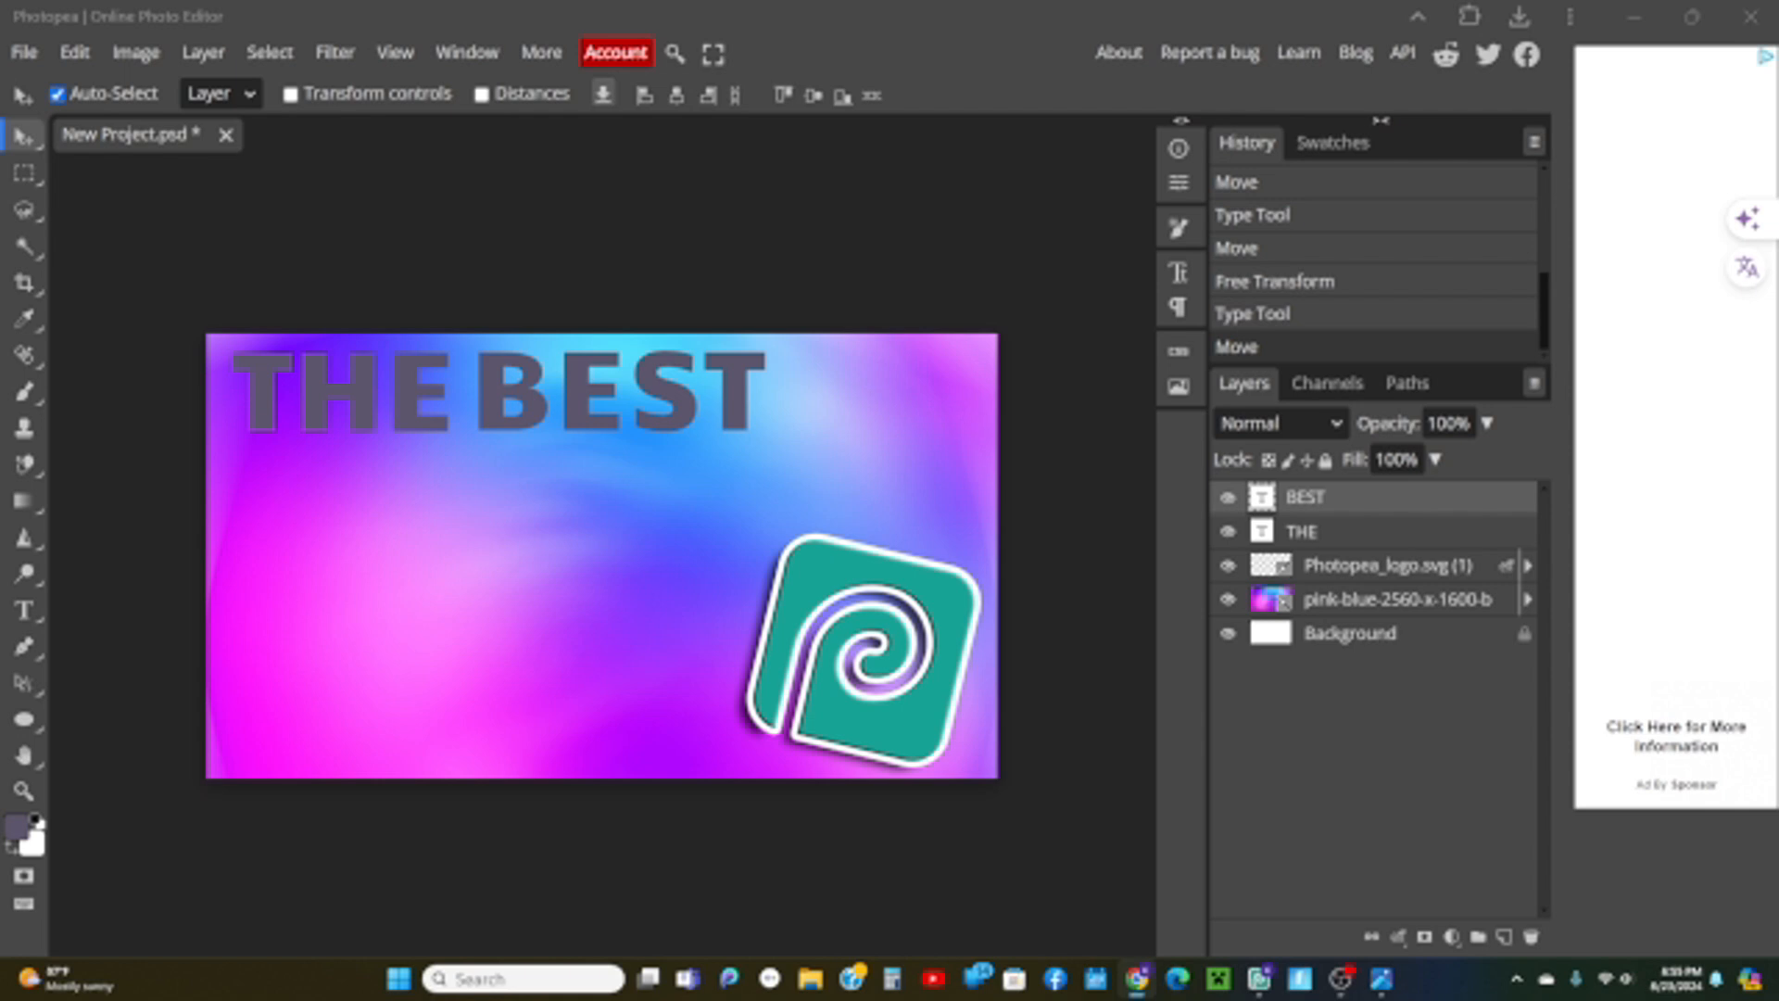
click(24, 610)
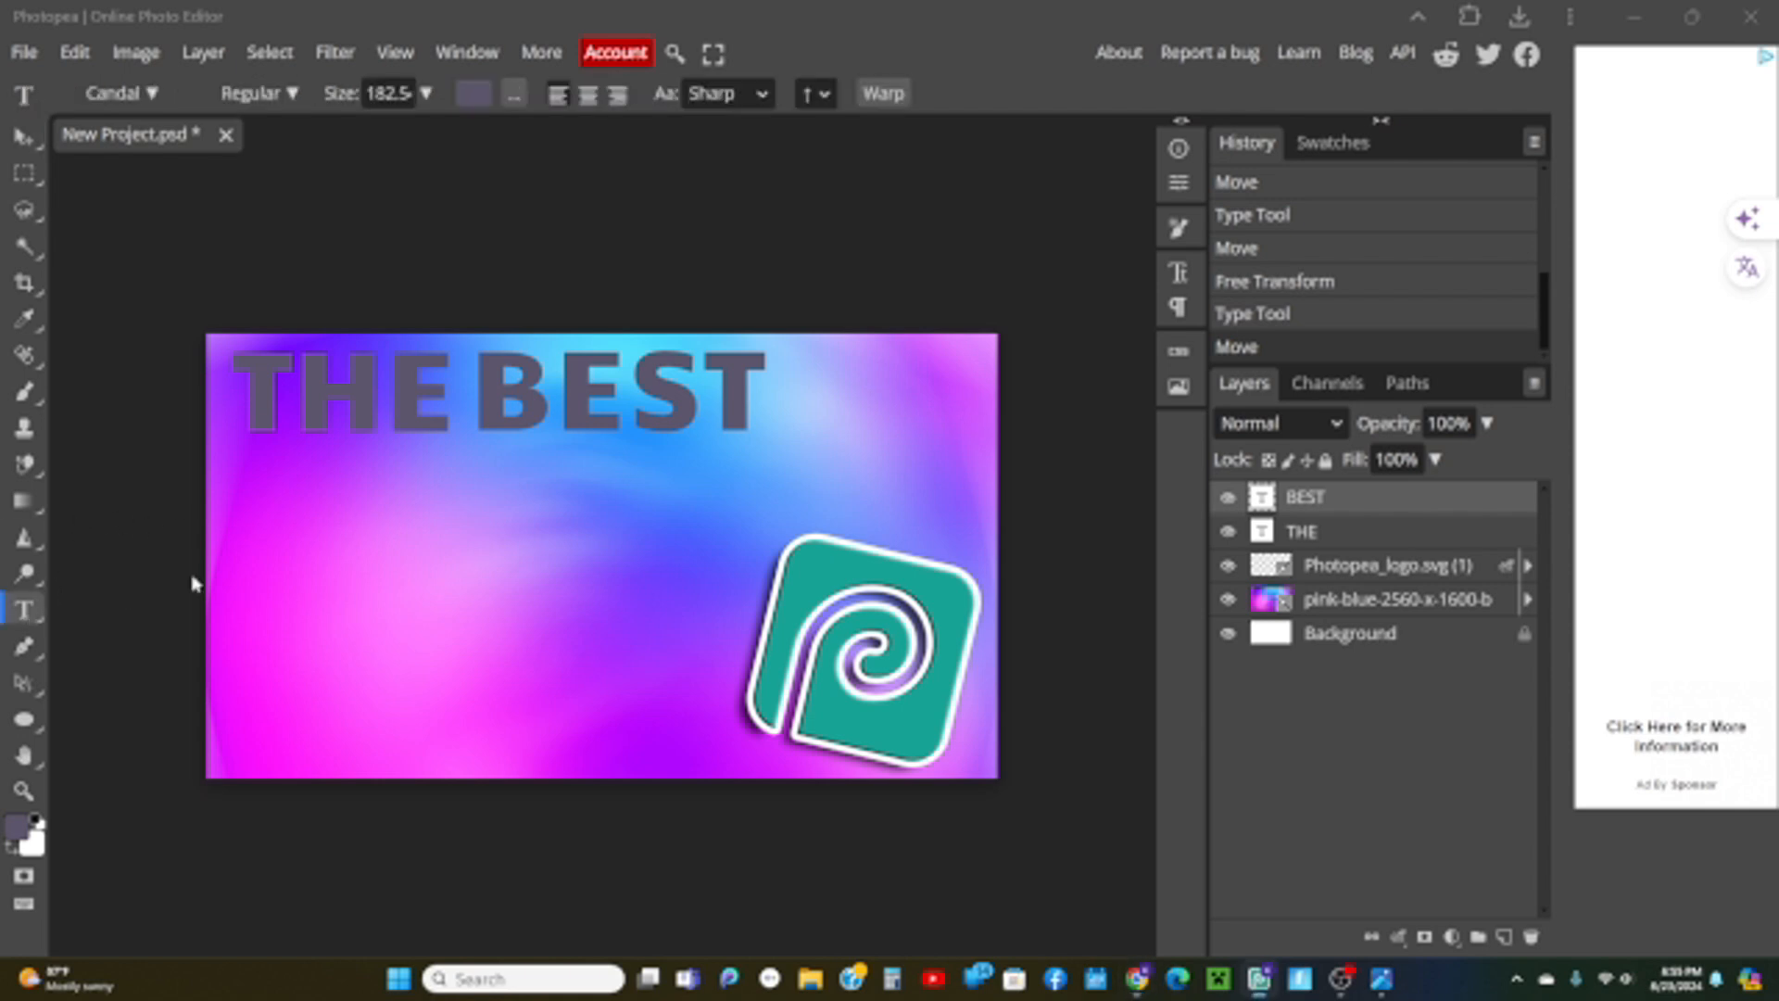
click(287, 552)
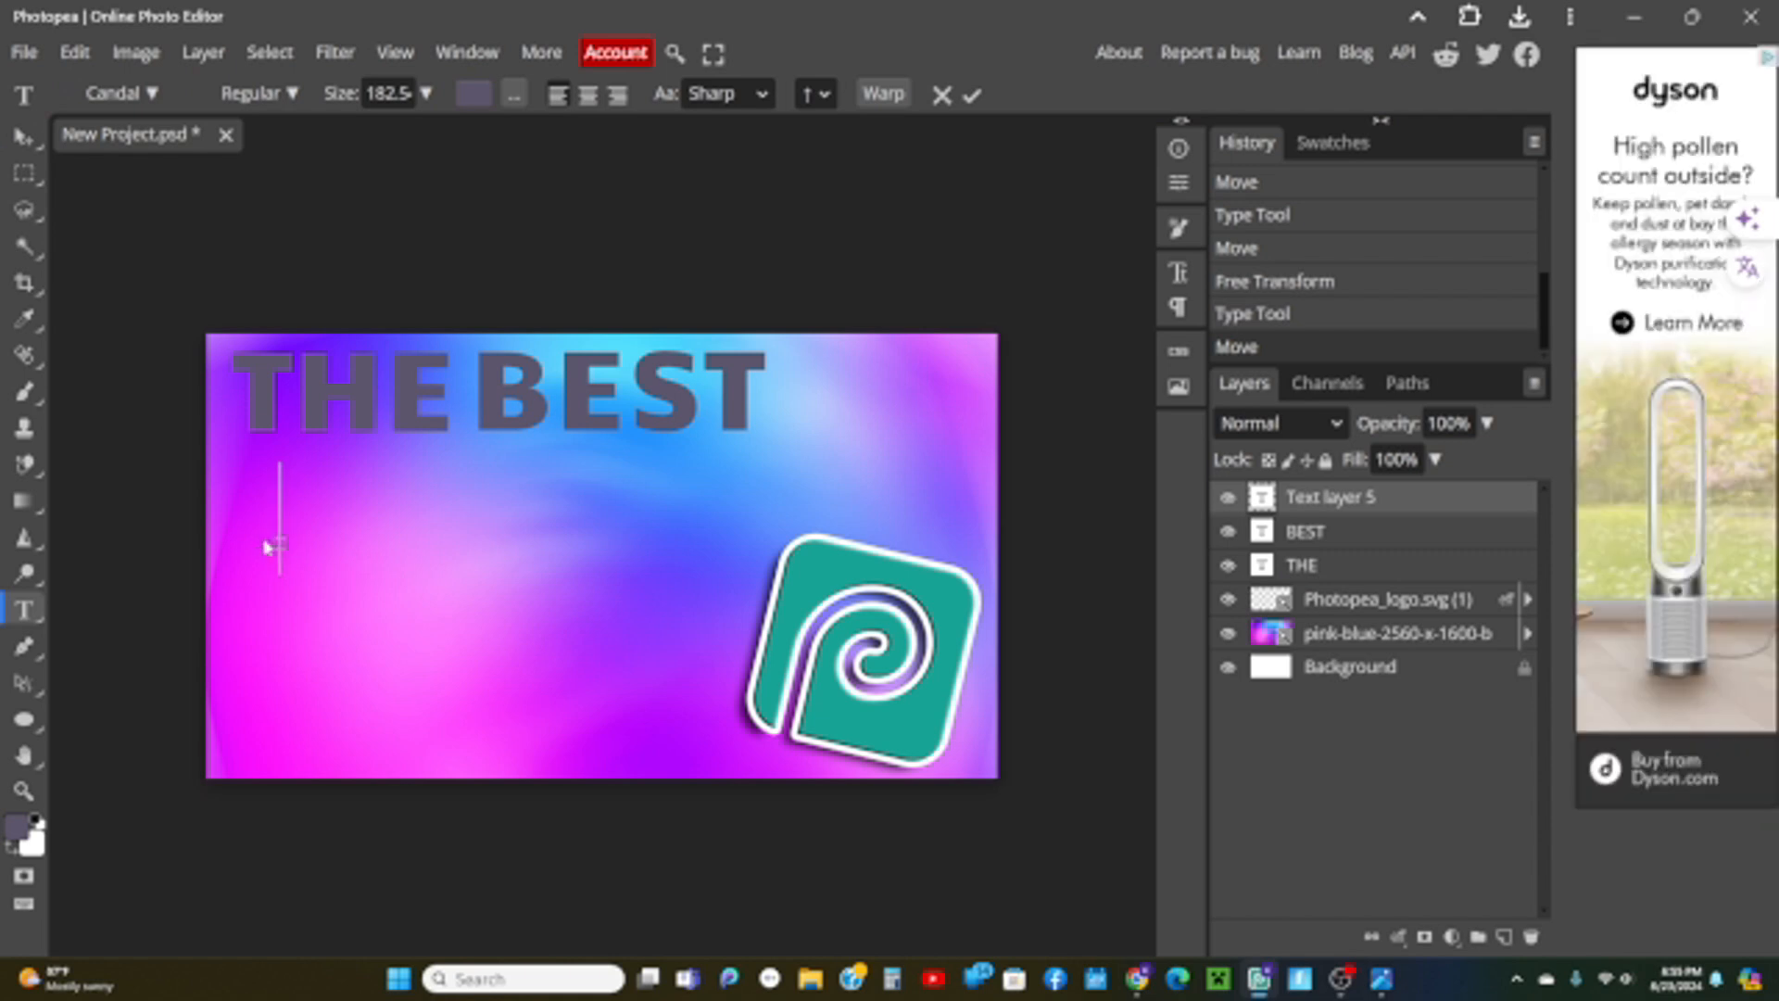
text(TH)
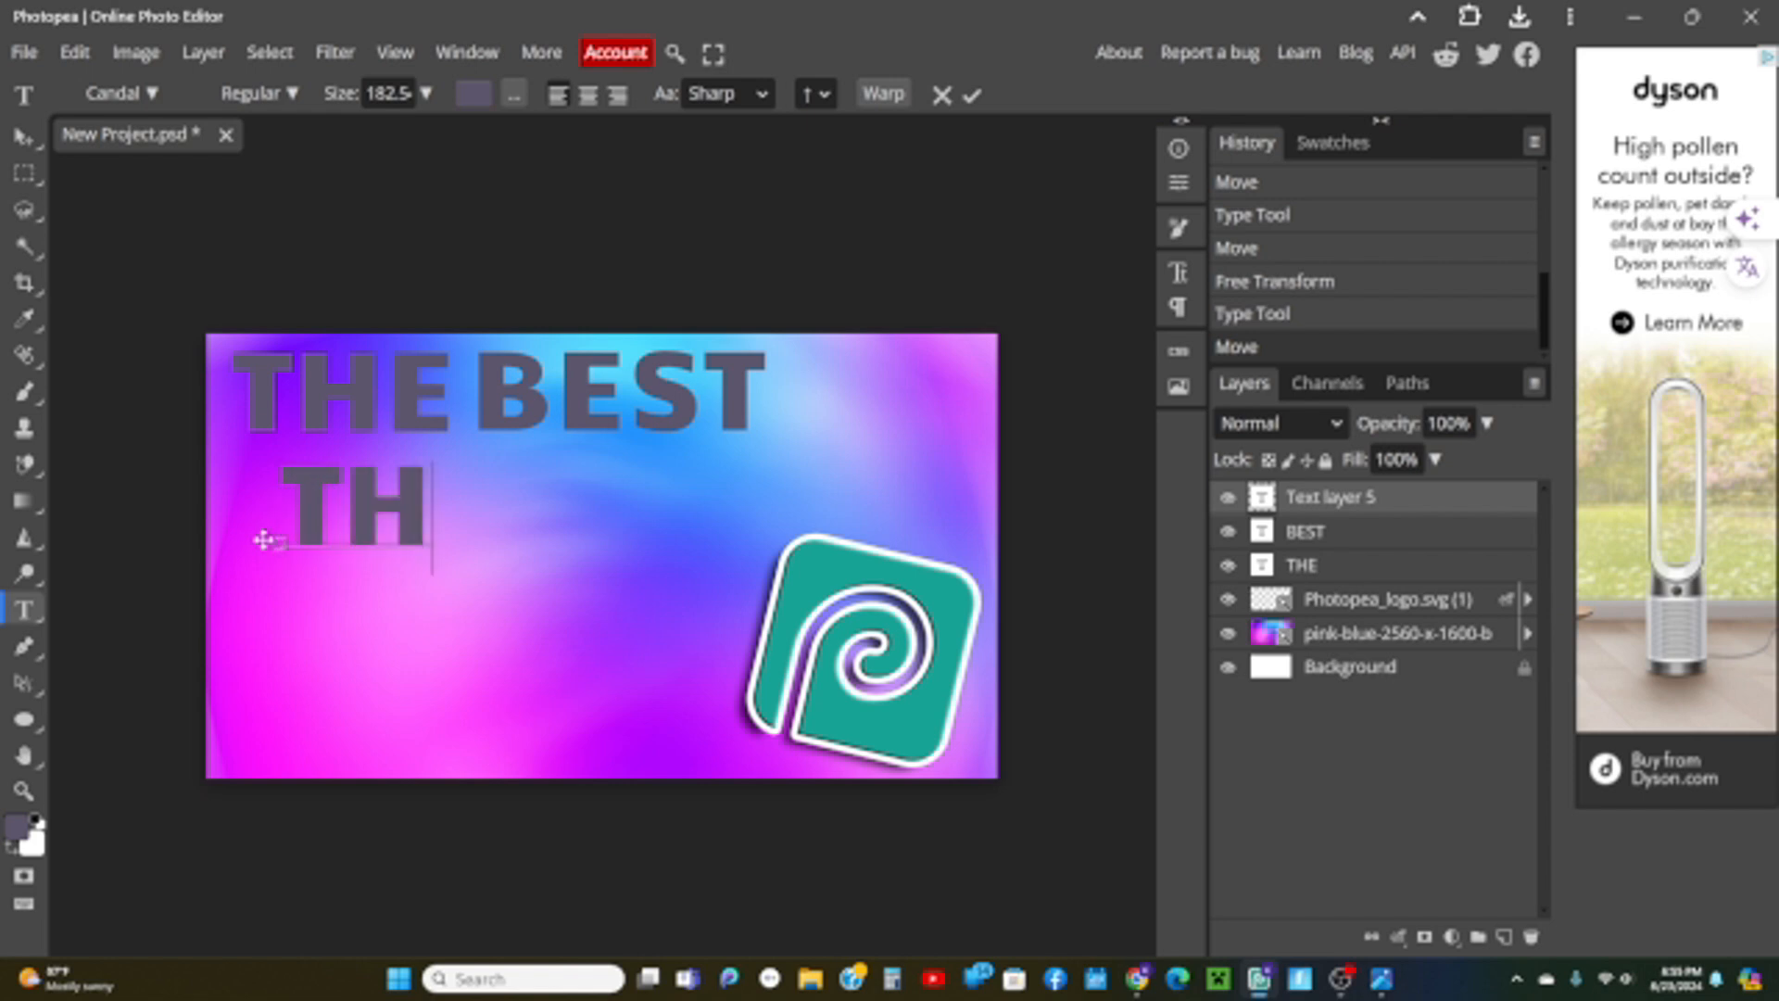
text(UM)
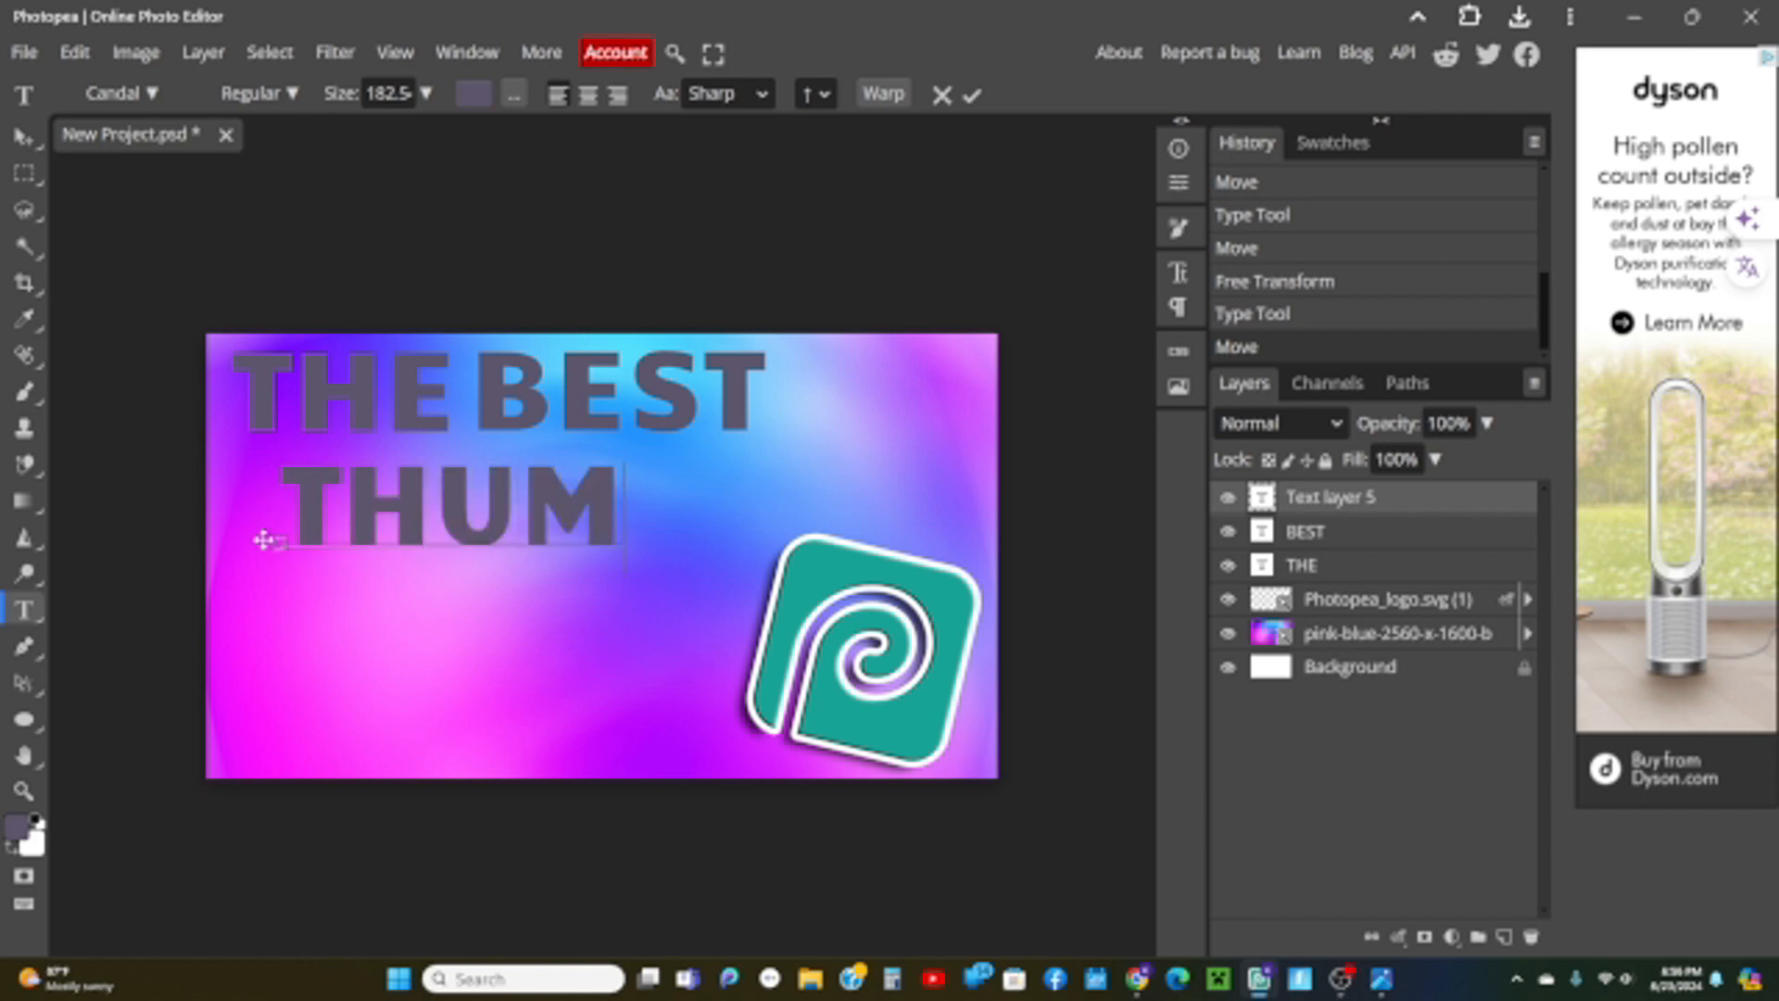
text(B)
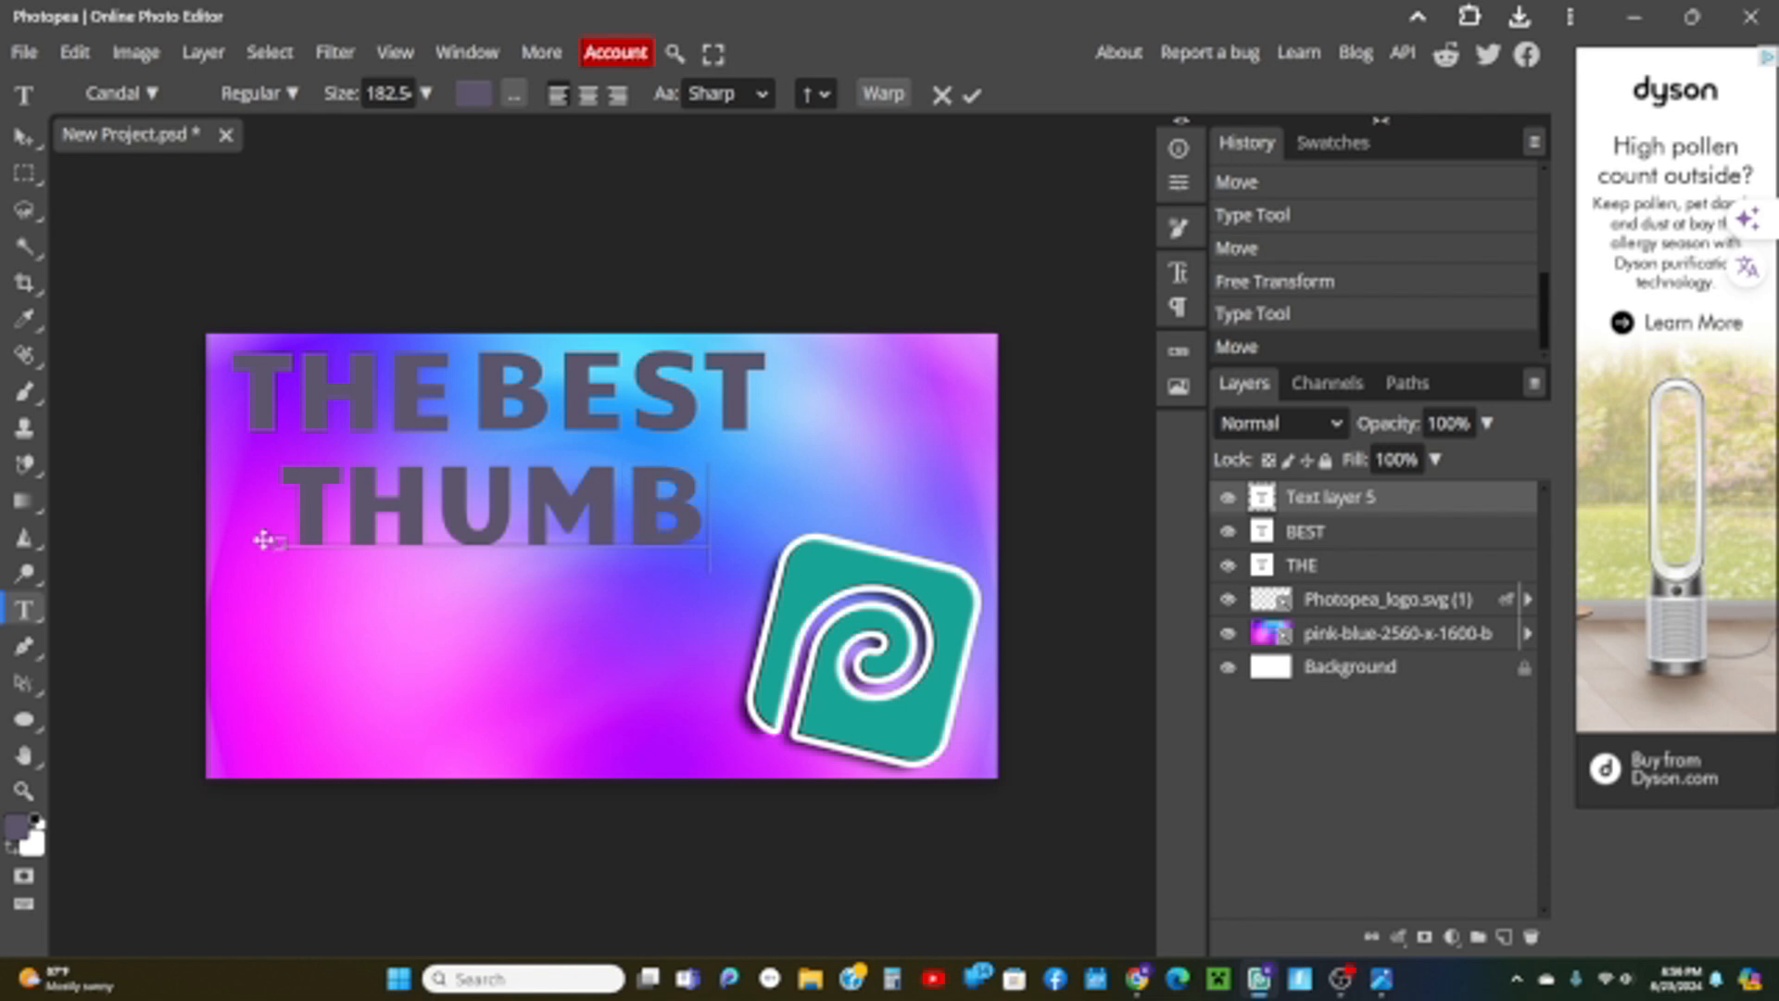
text(N)
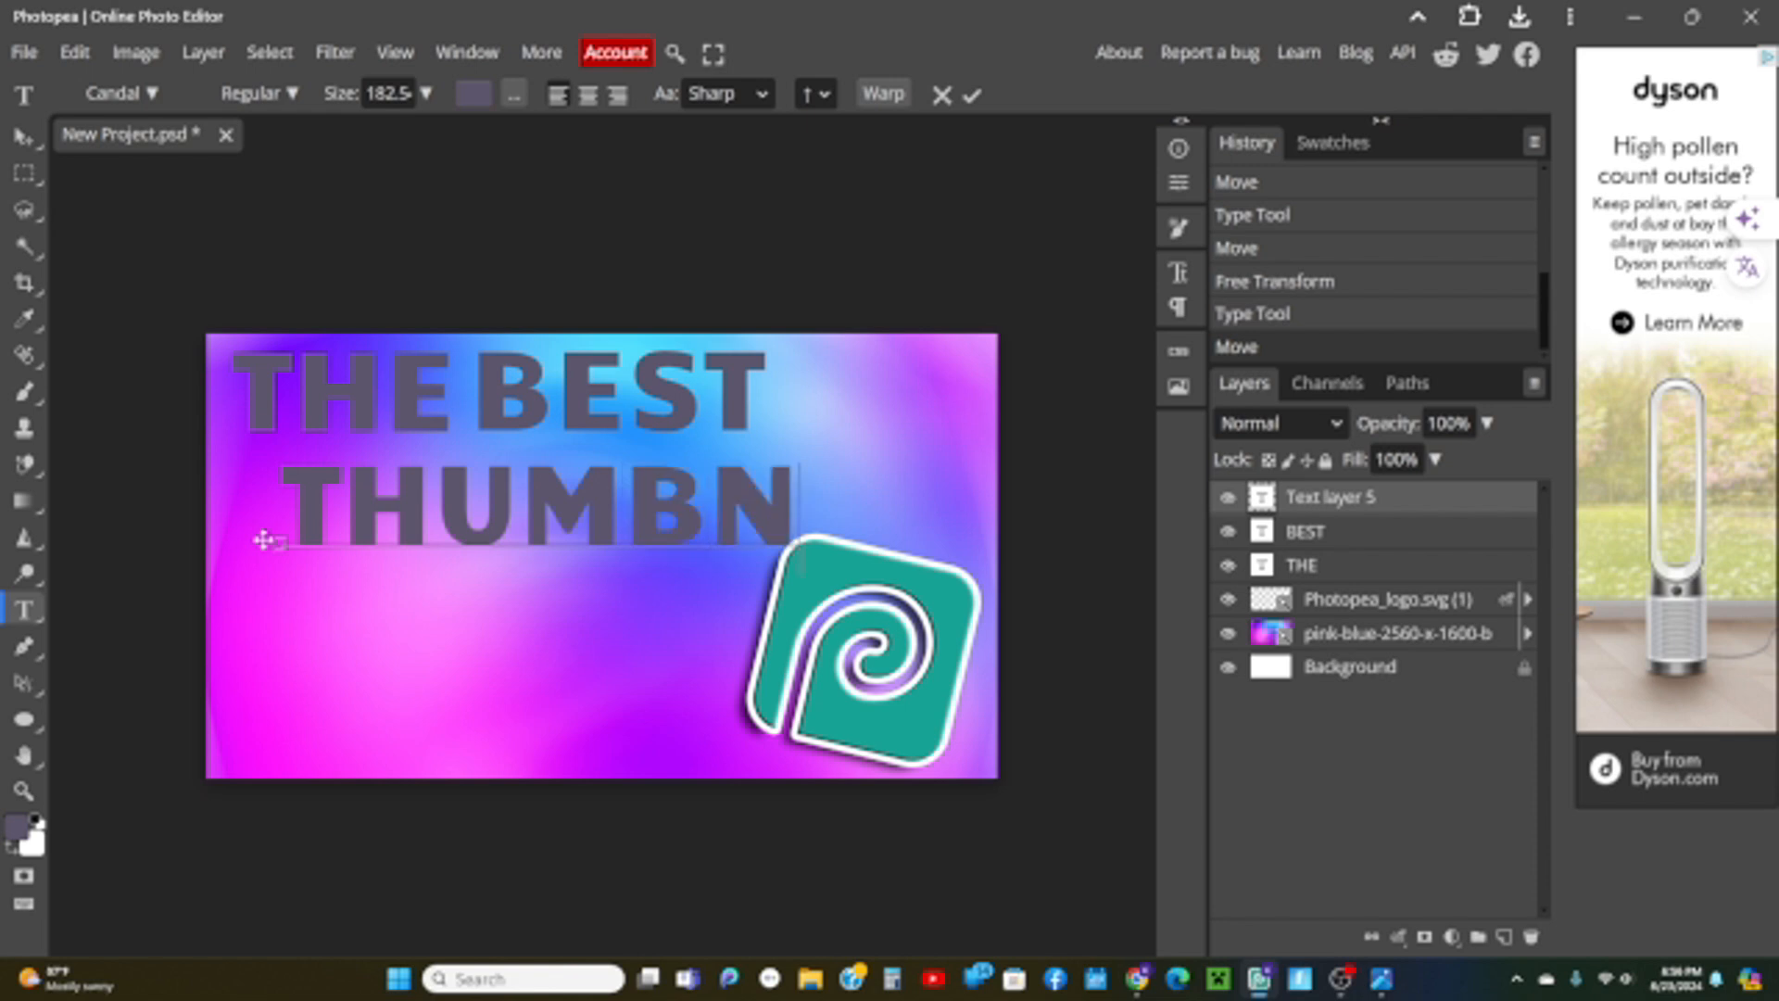
text(AIL)
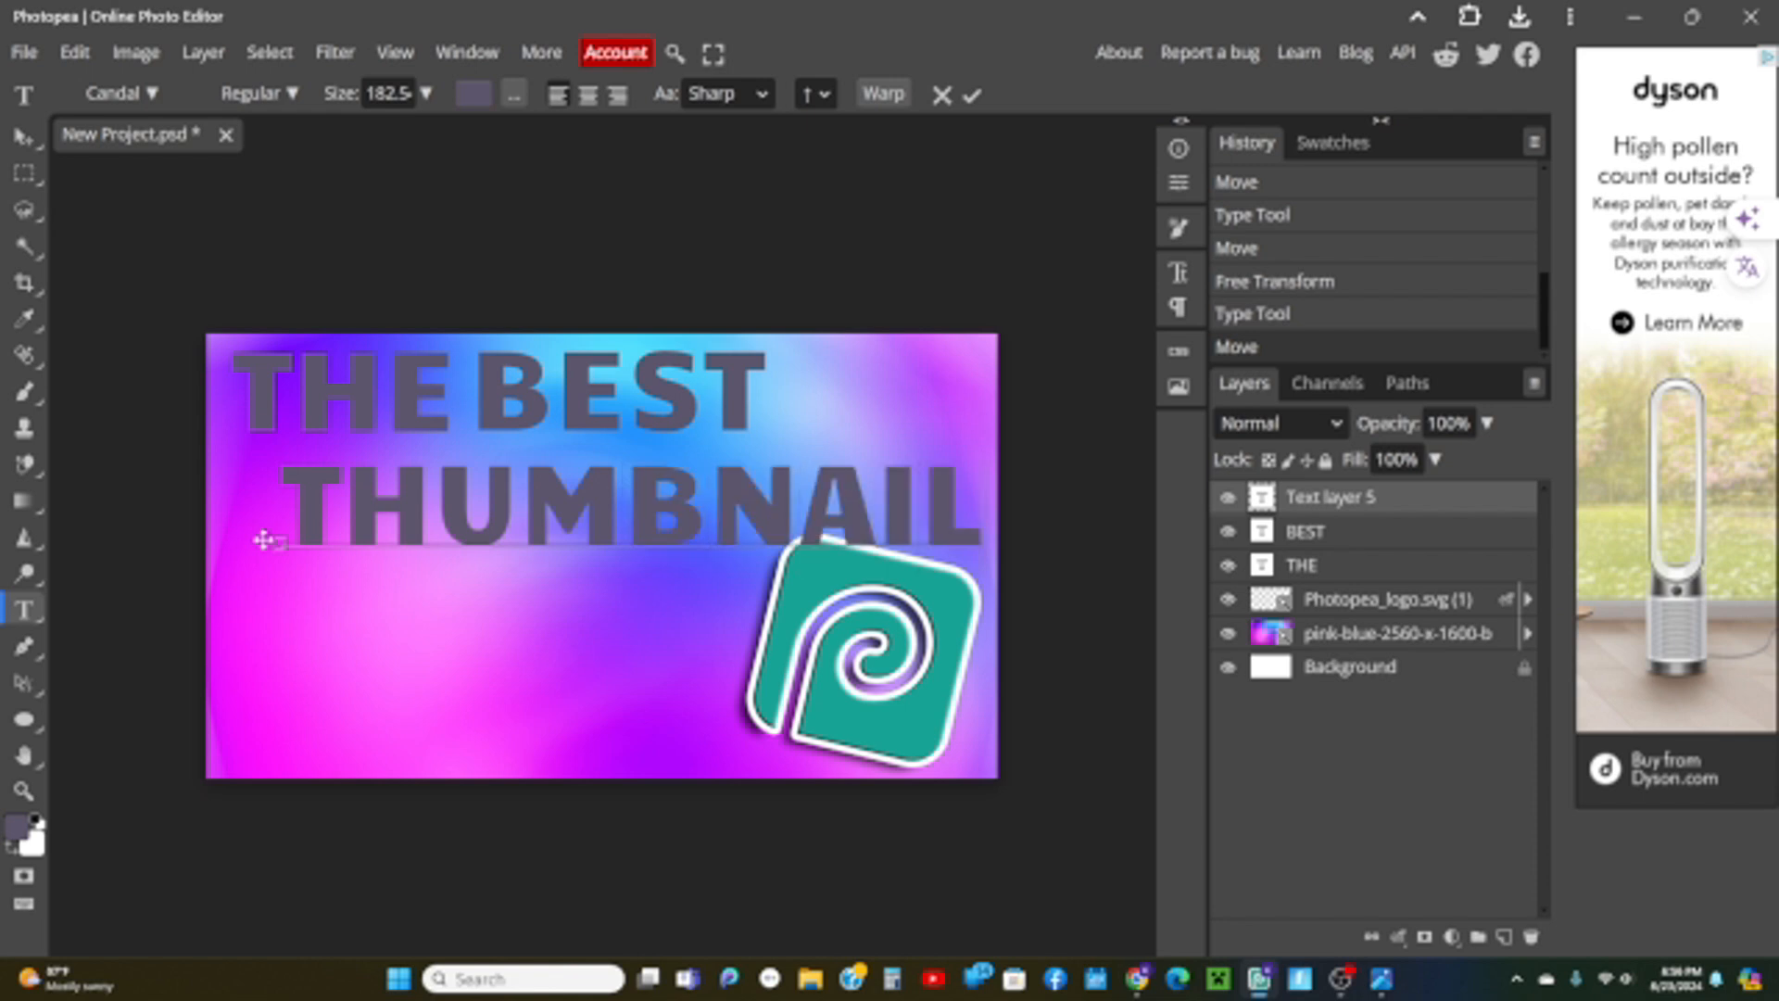
text(S)
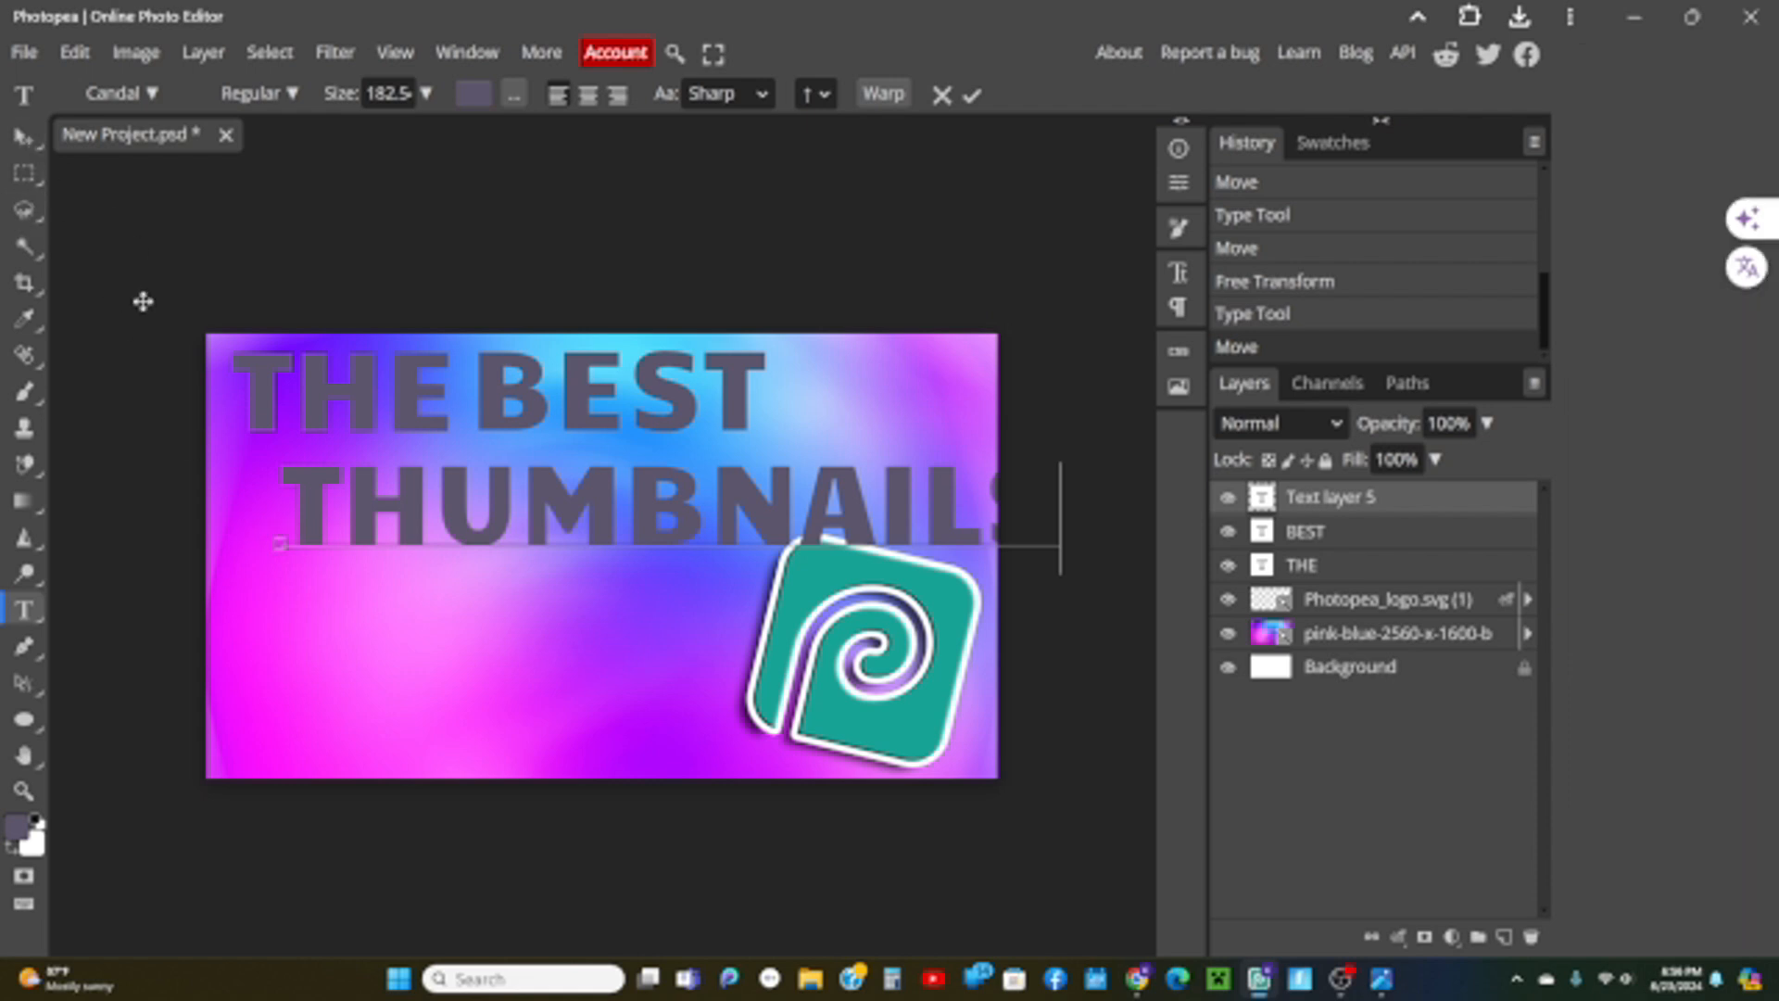
key(BackSpace)
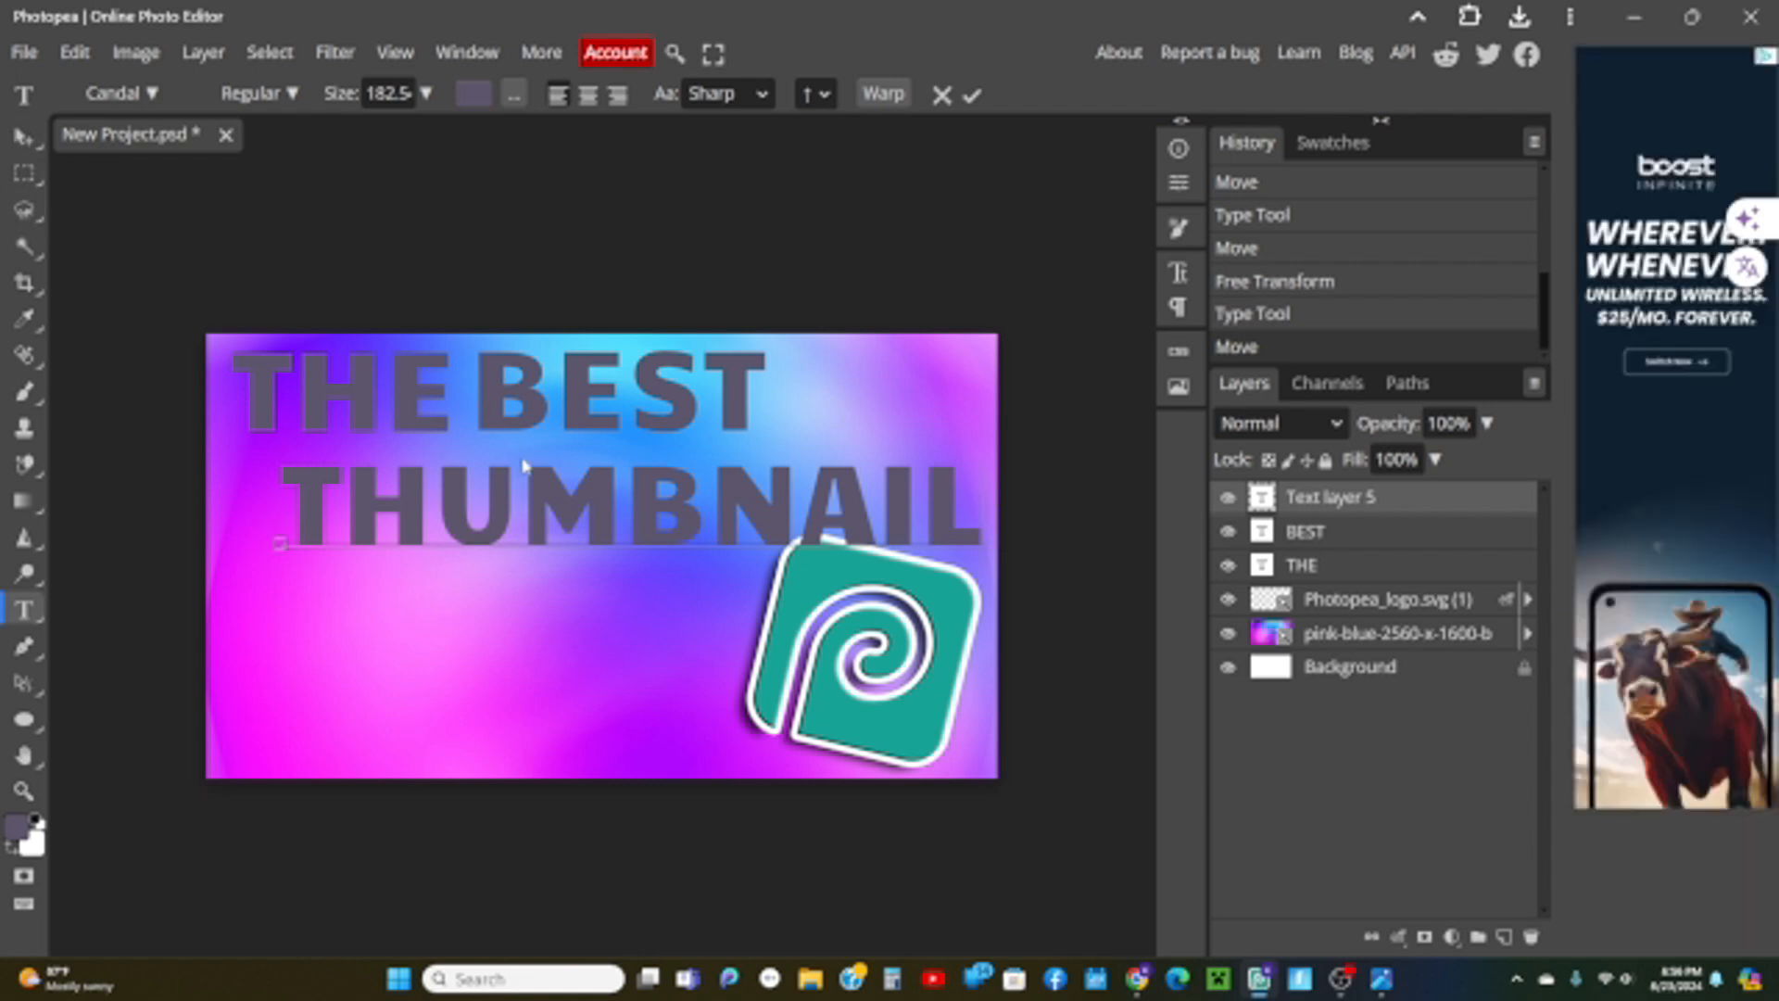
click(23, 136)
drag(603, 491, 564, 486)
Scale the word THUMBNAIL down to about 81% and shift it up and left, close beneath the first line.
key(ctrl+t)
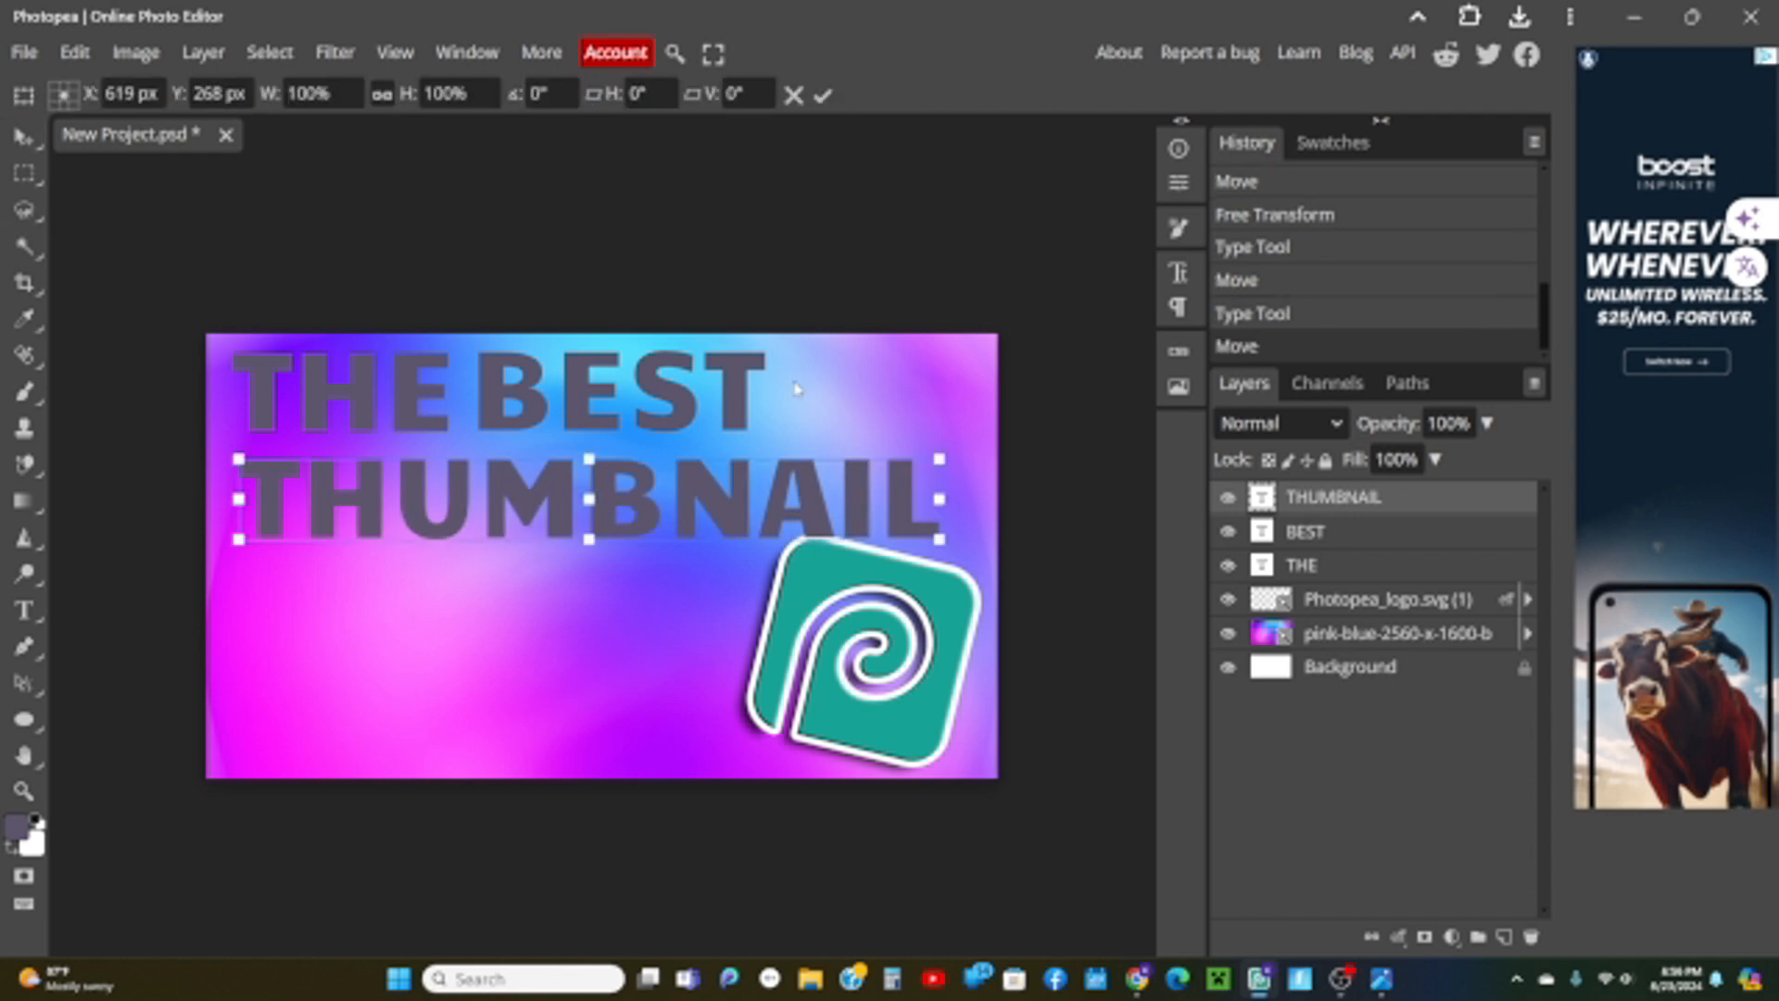
drag(938, 457, 828, 461)
drag(723, 501, 711, 487)
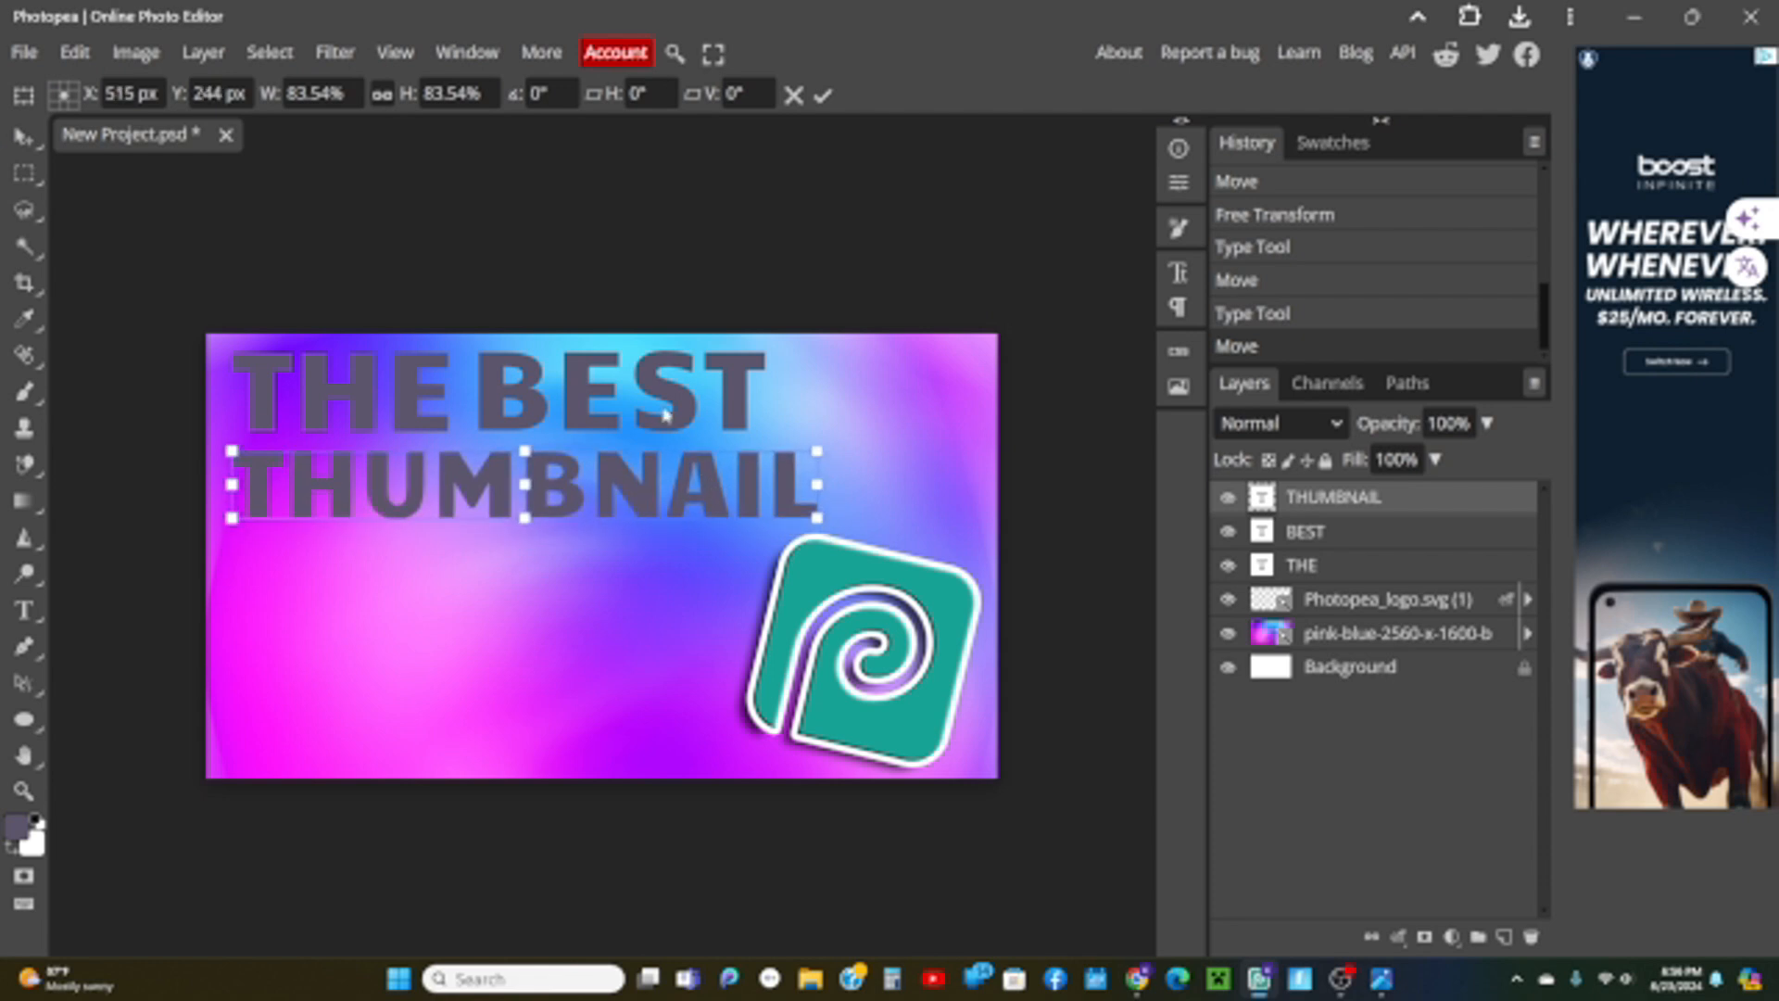
mouse_move(665, 414)
mouse_down()
mouse_move(627, 409)
mouse_move(655, 413)
mouse_up()
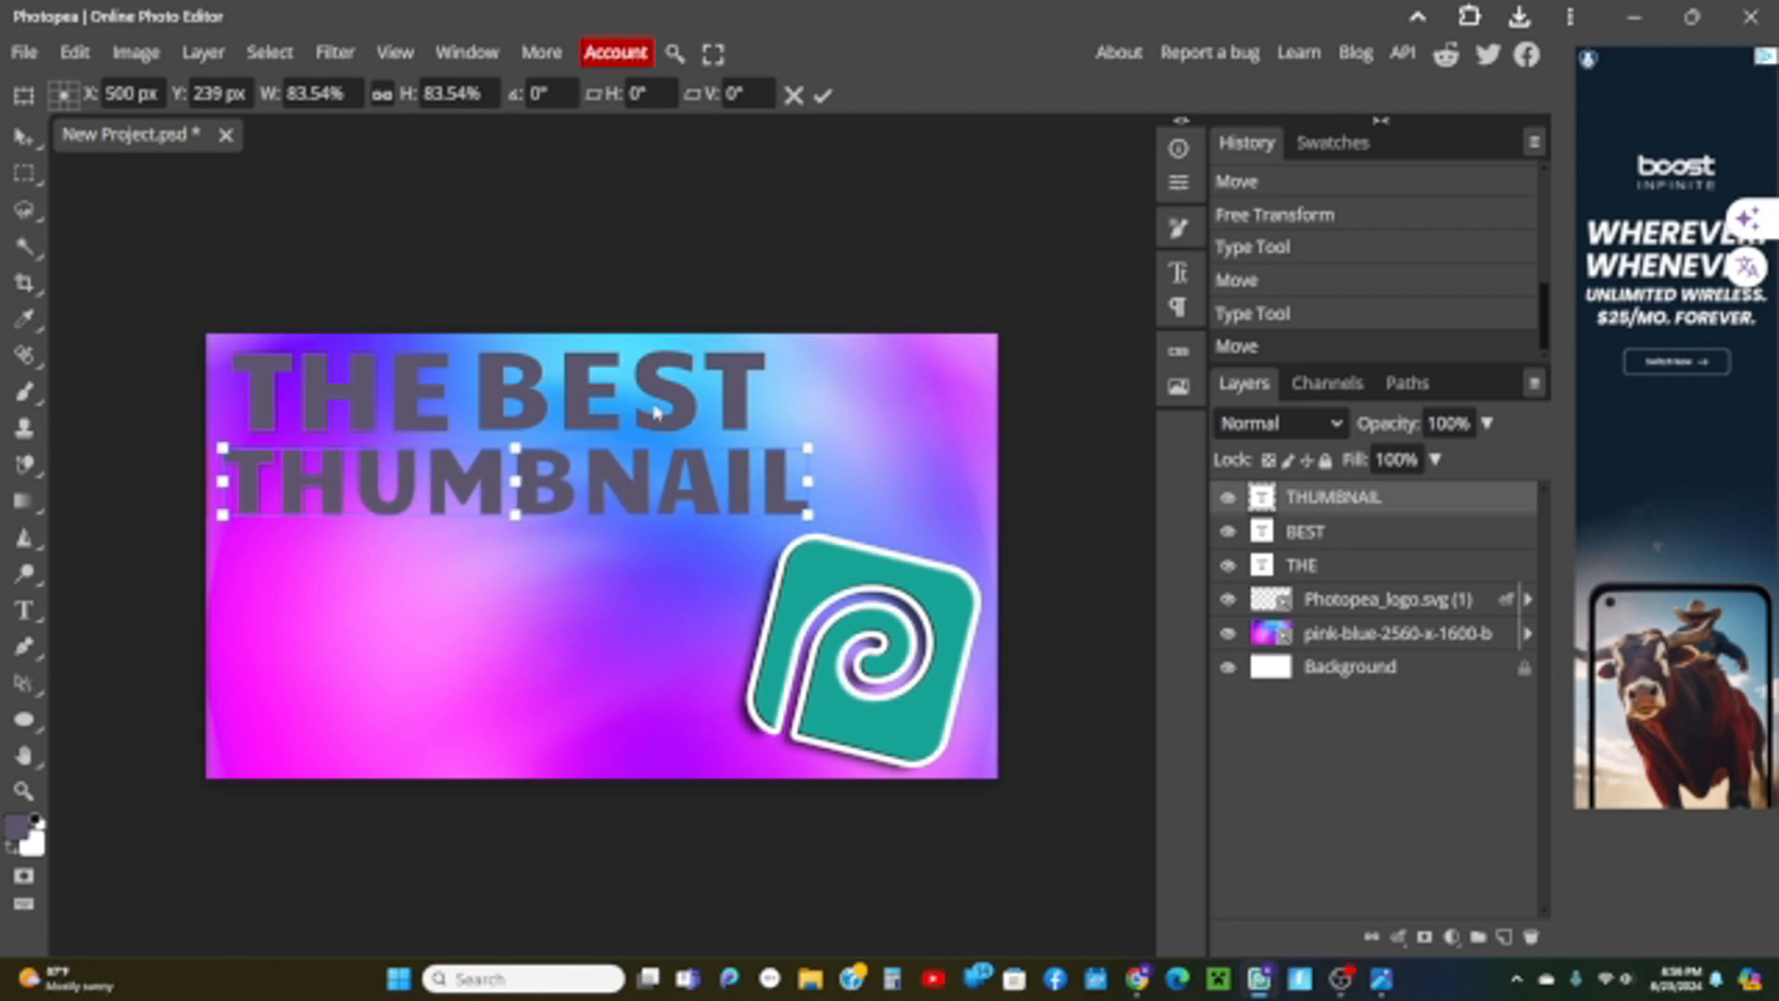
drag(809, 447, 788, 446)
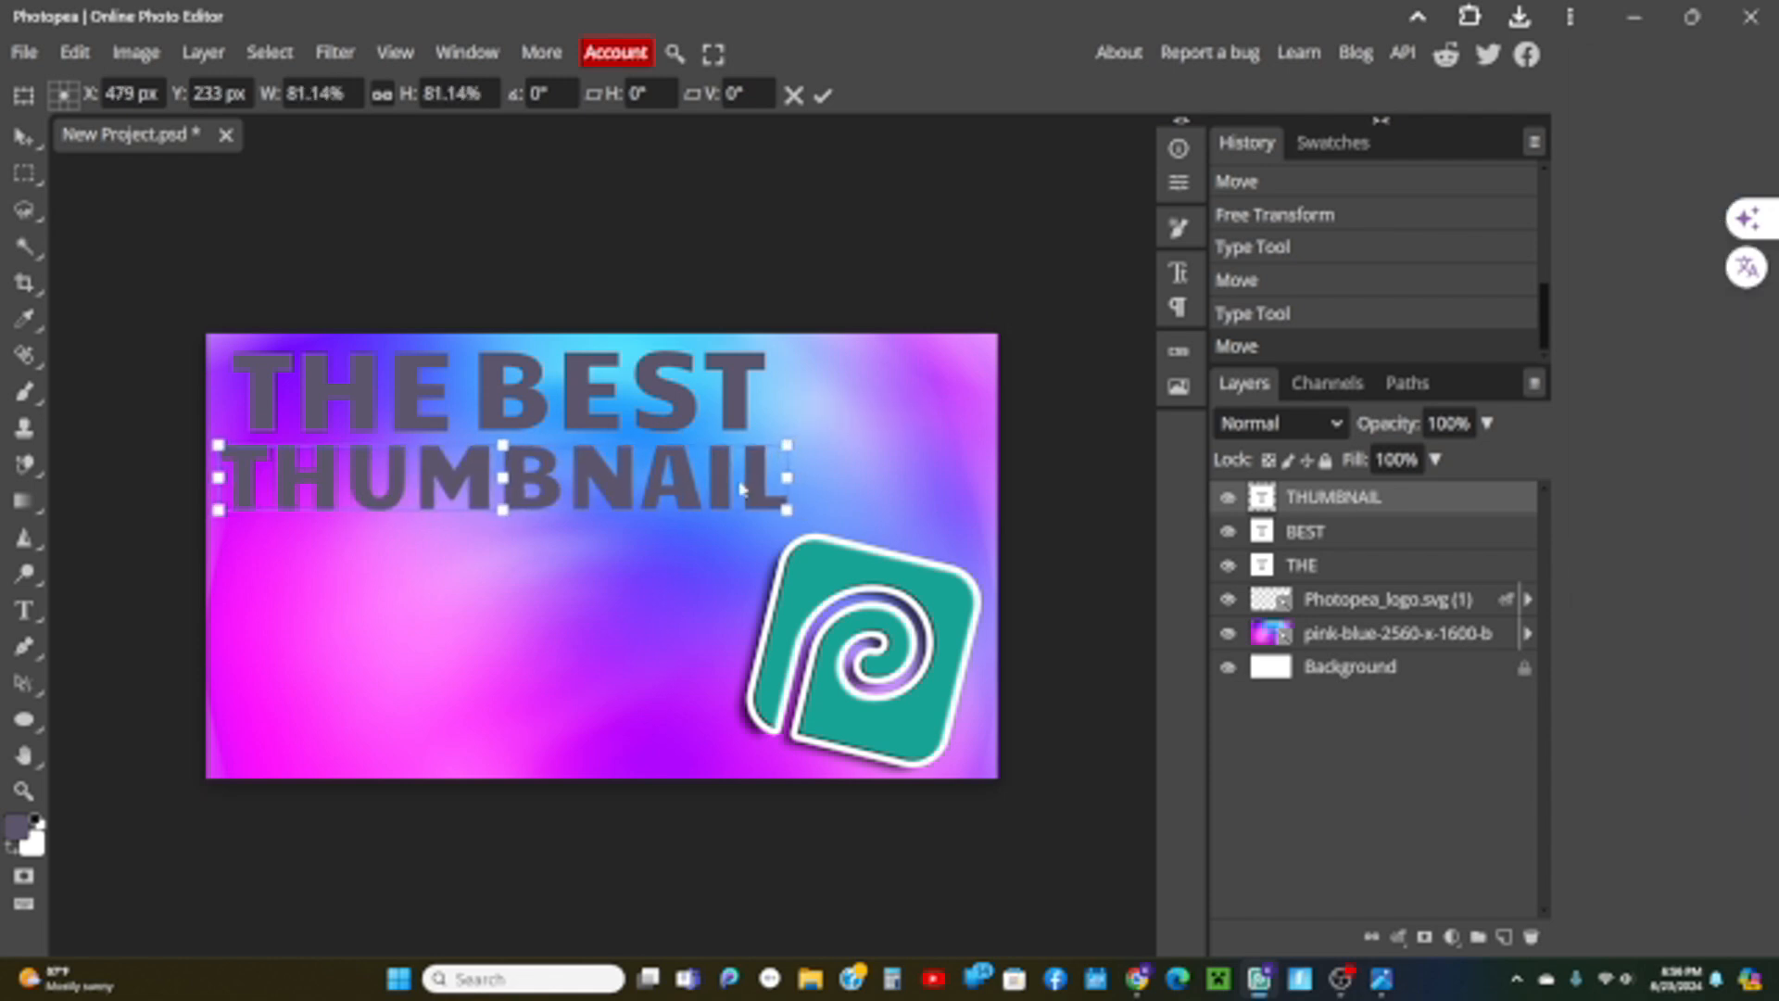
key(Return)
Scale the word BEST down proportionally to about 70%, keeping it on the first line.
click(783, 400)
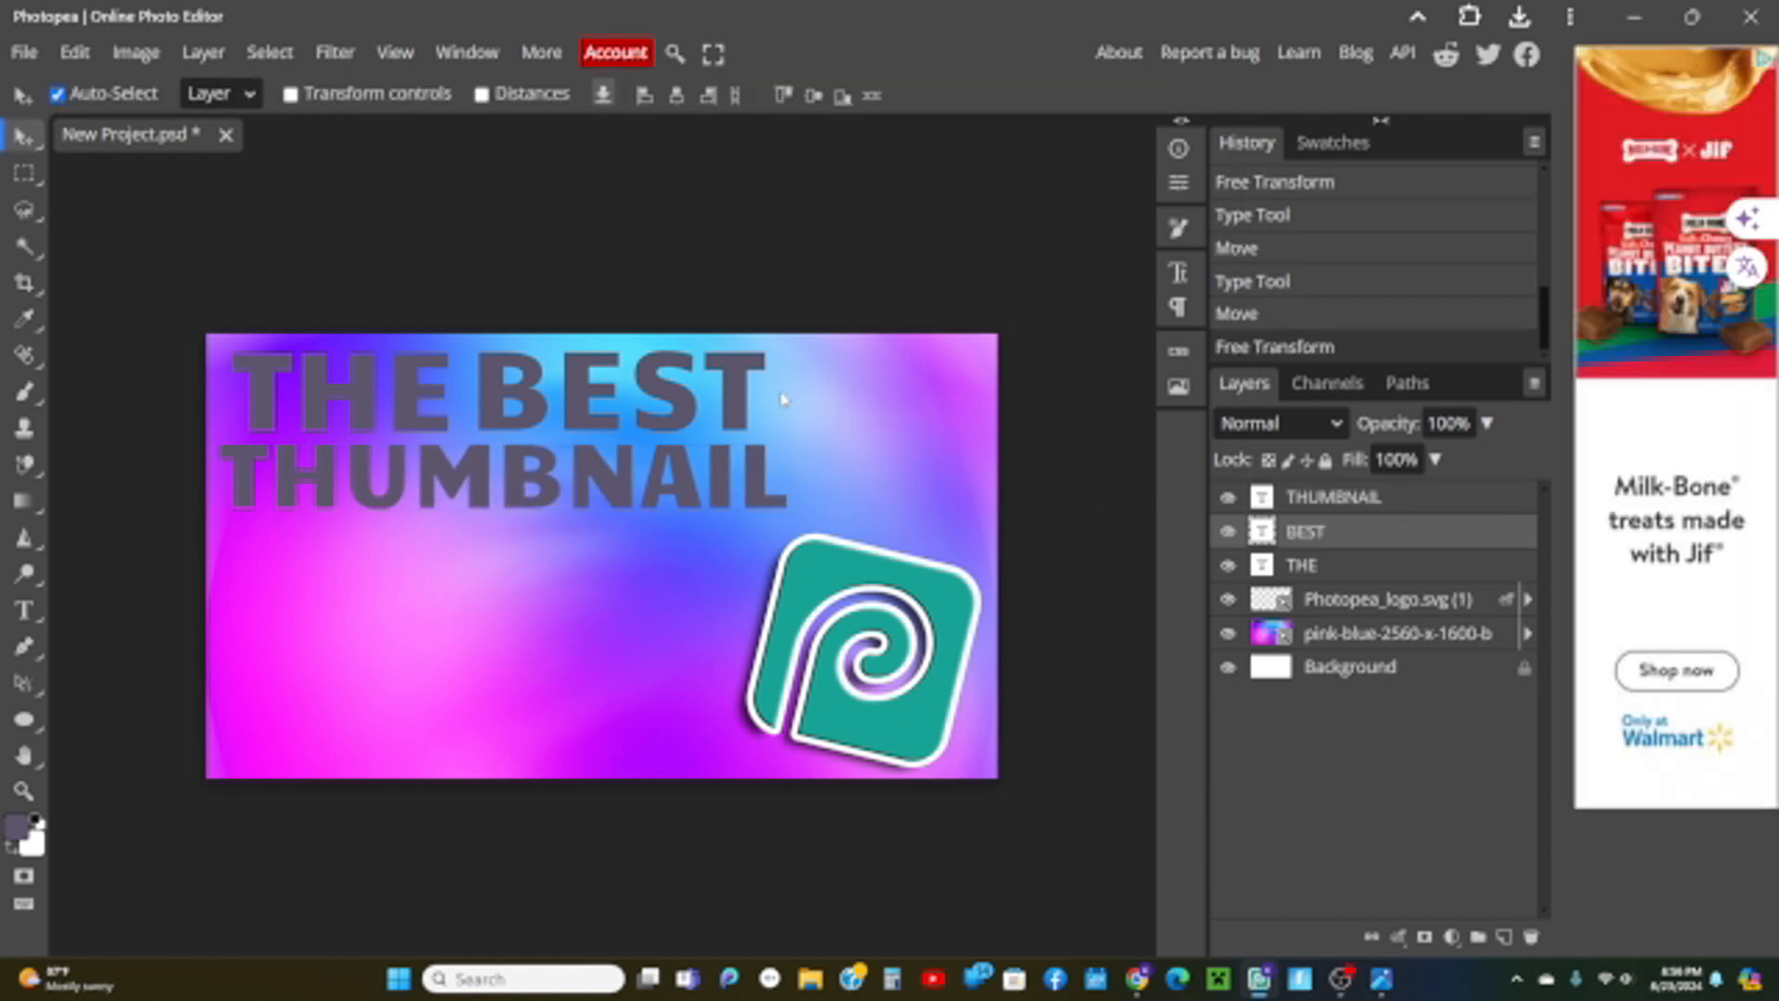
key(ctrl+t)
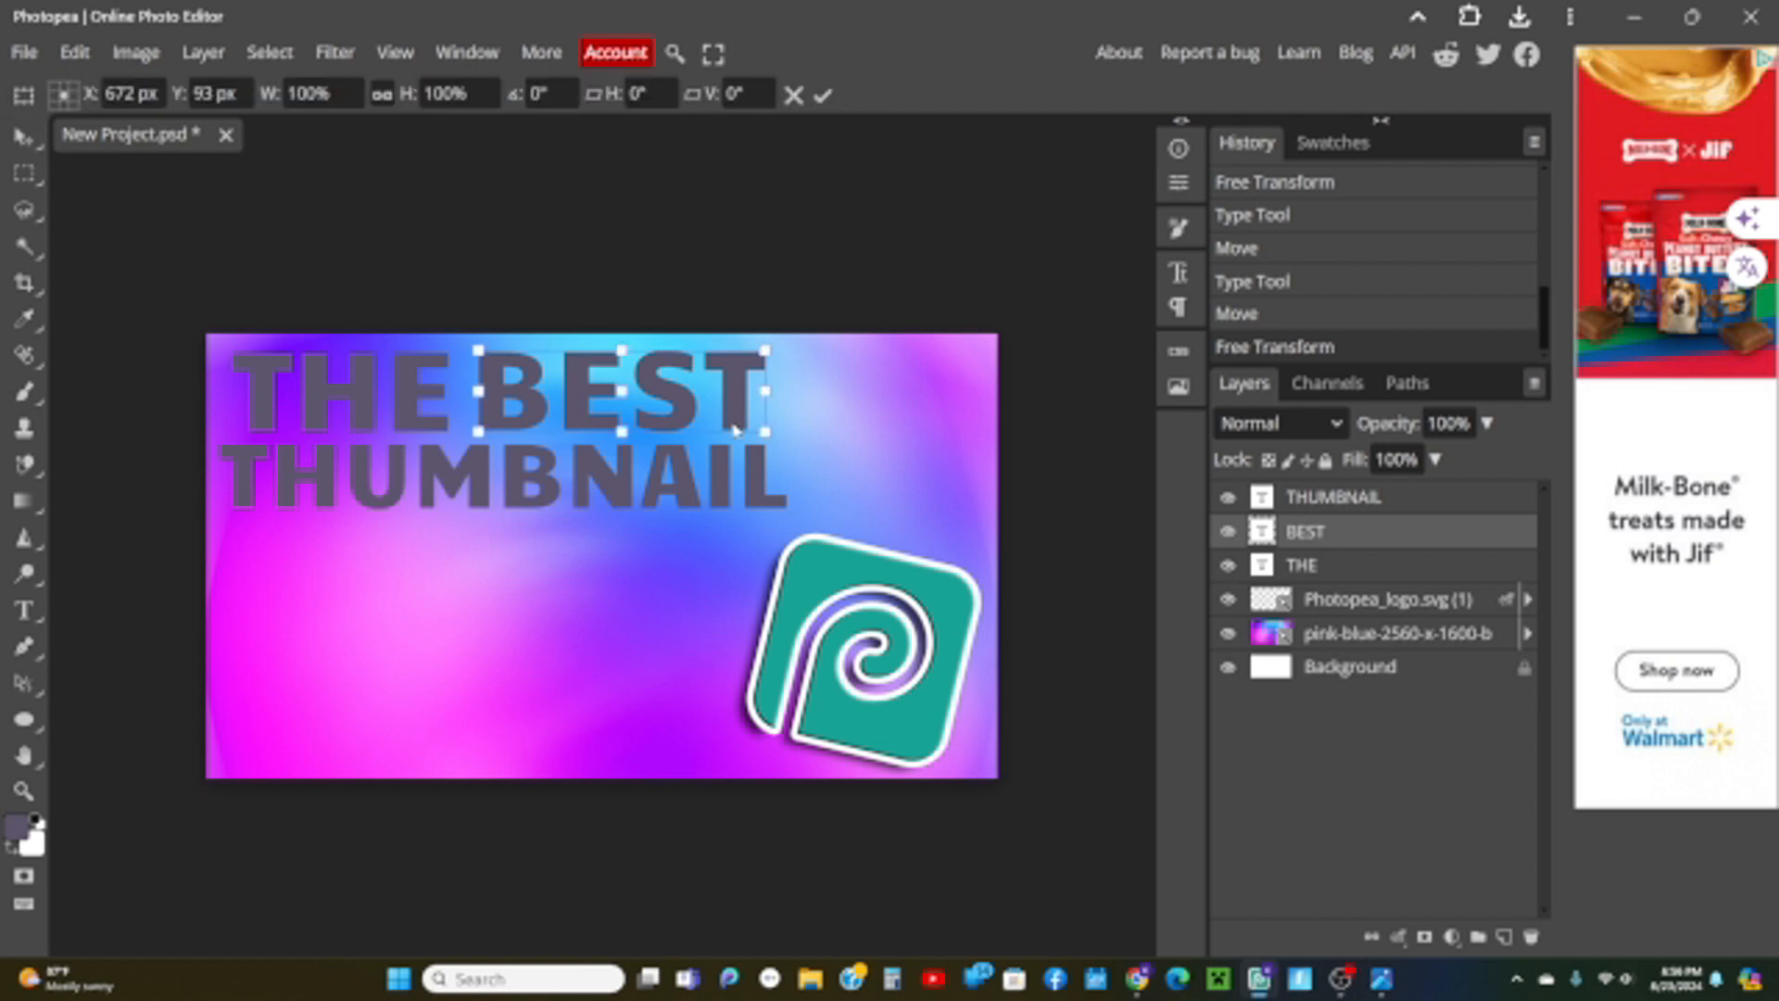
drag(764, 352, 675, 365)
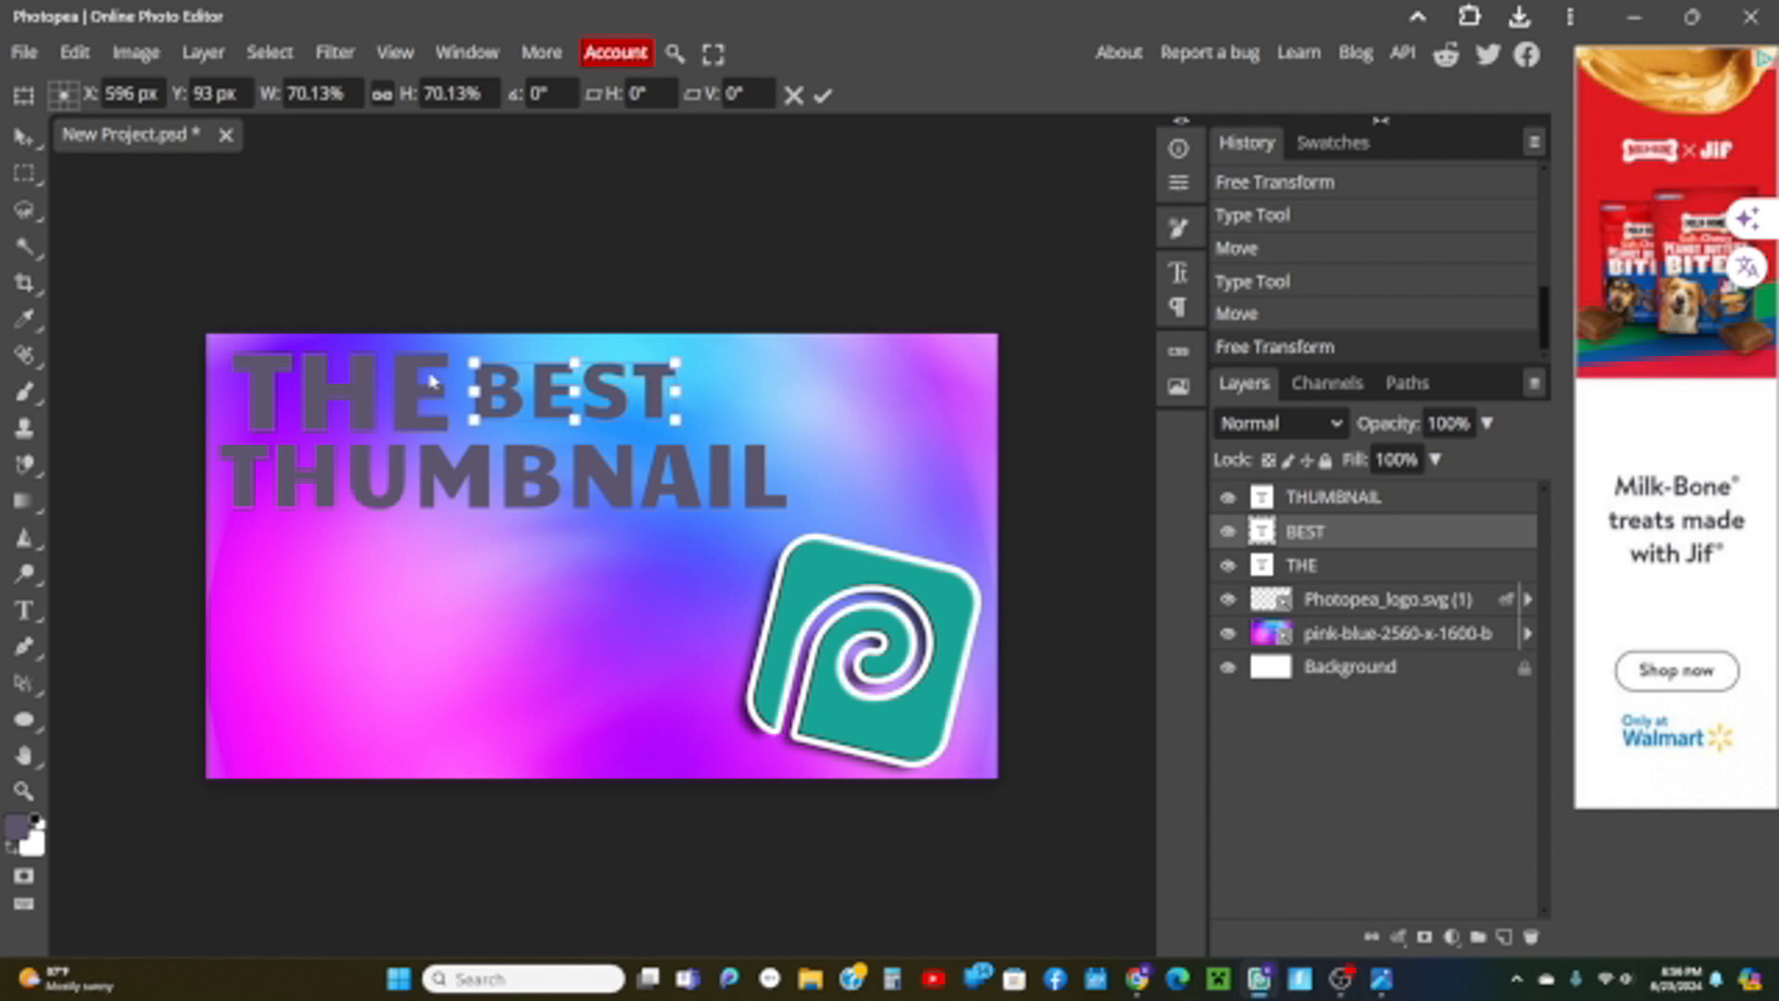
Scale the word THE down to about 77% and align its left edge with THUMBNAIL.
click(1326, 562)
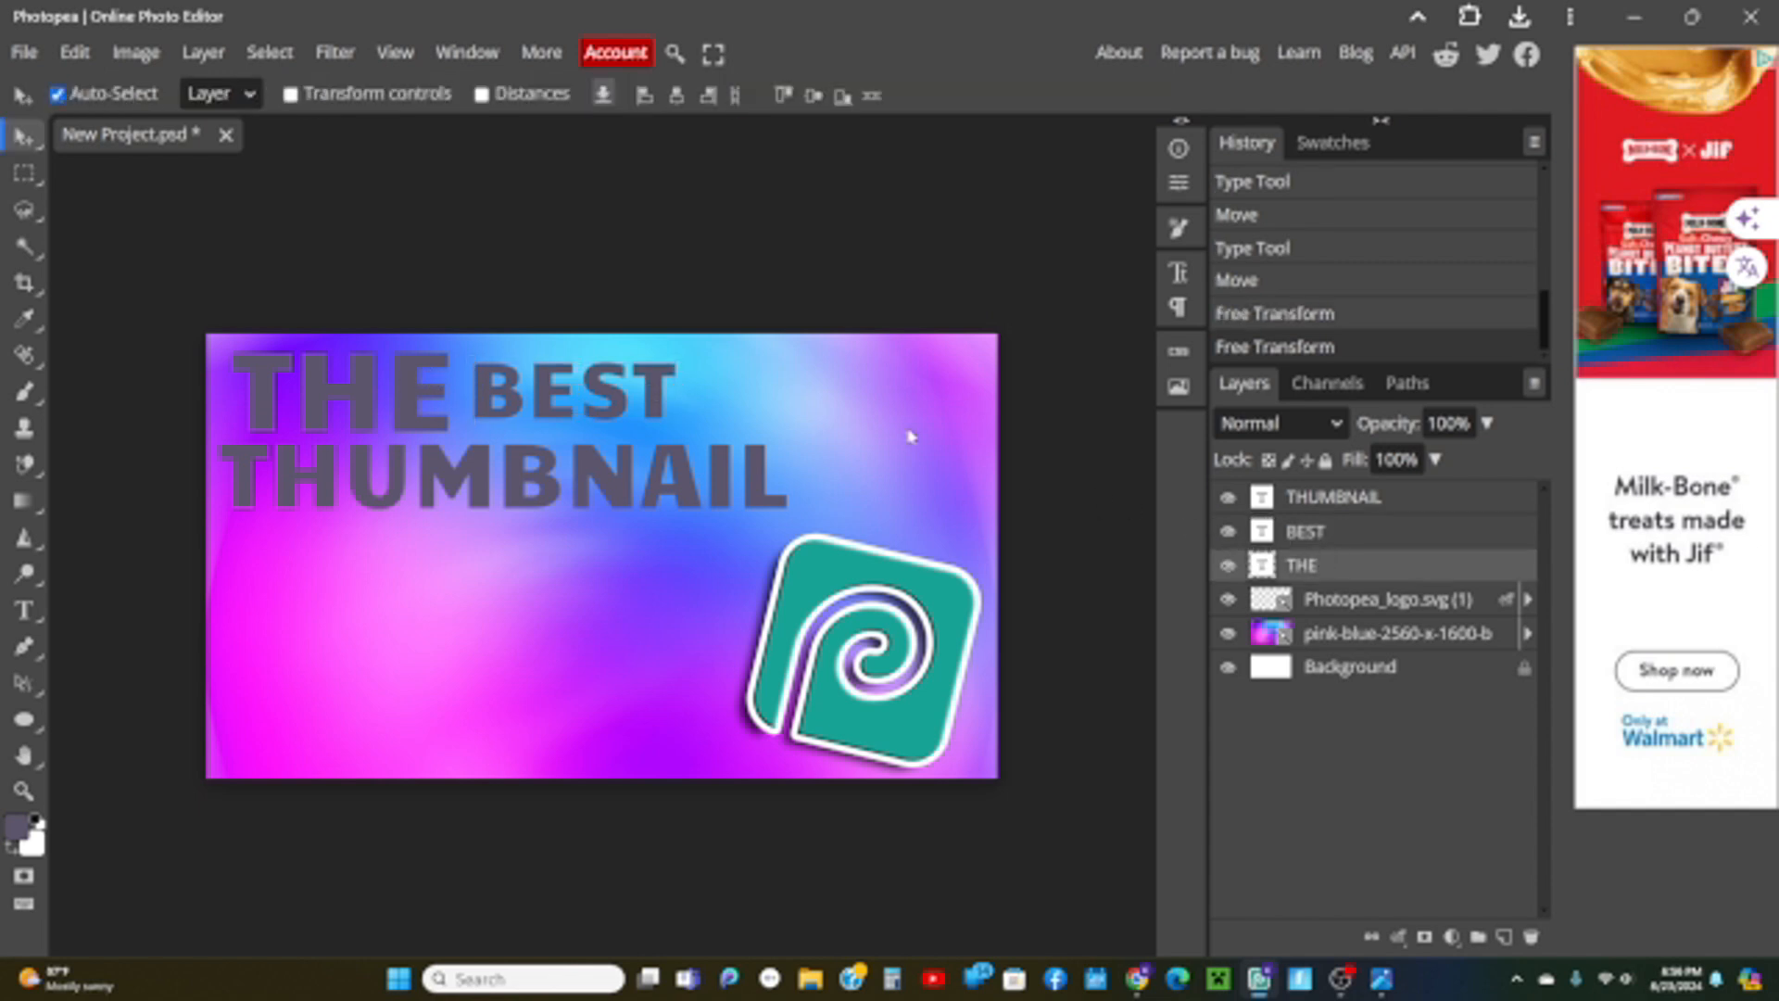
key(ctrl+alt+t)
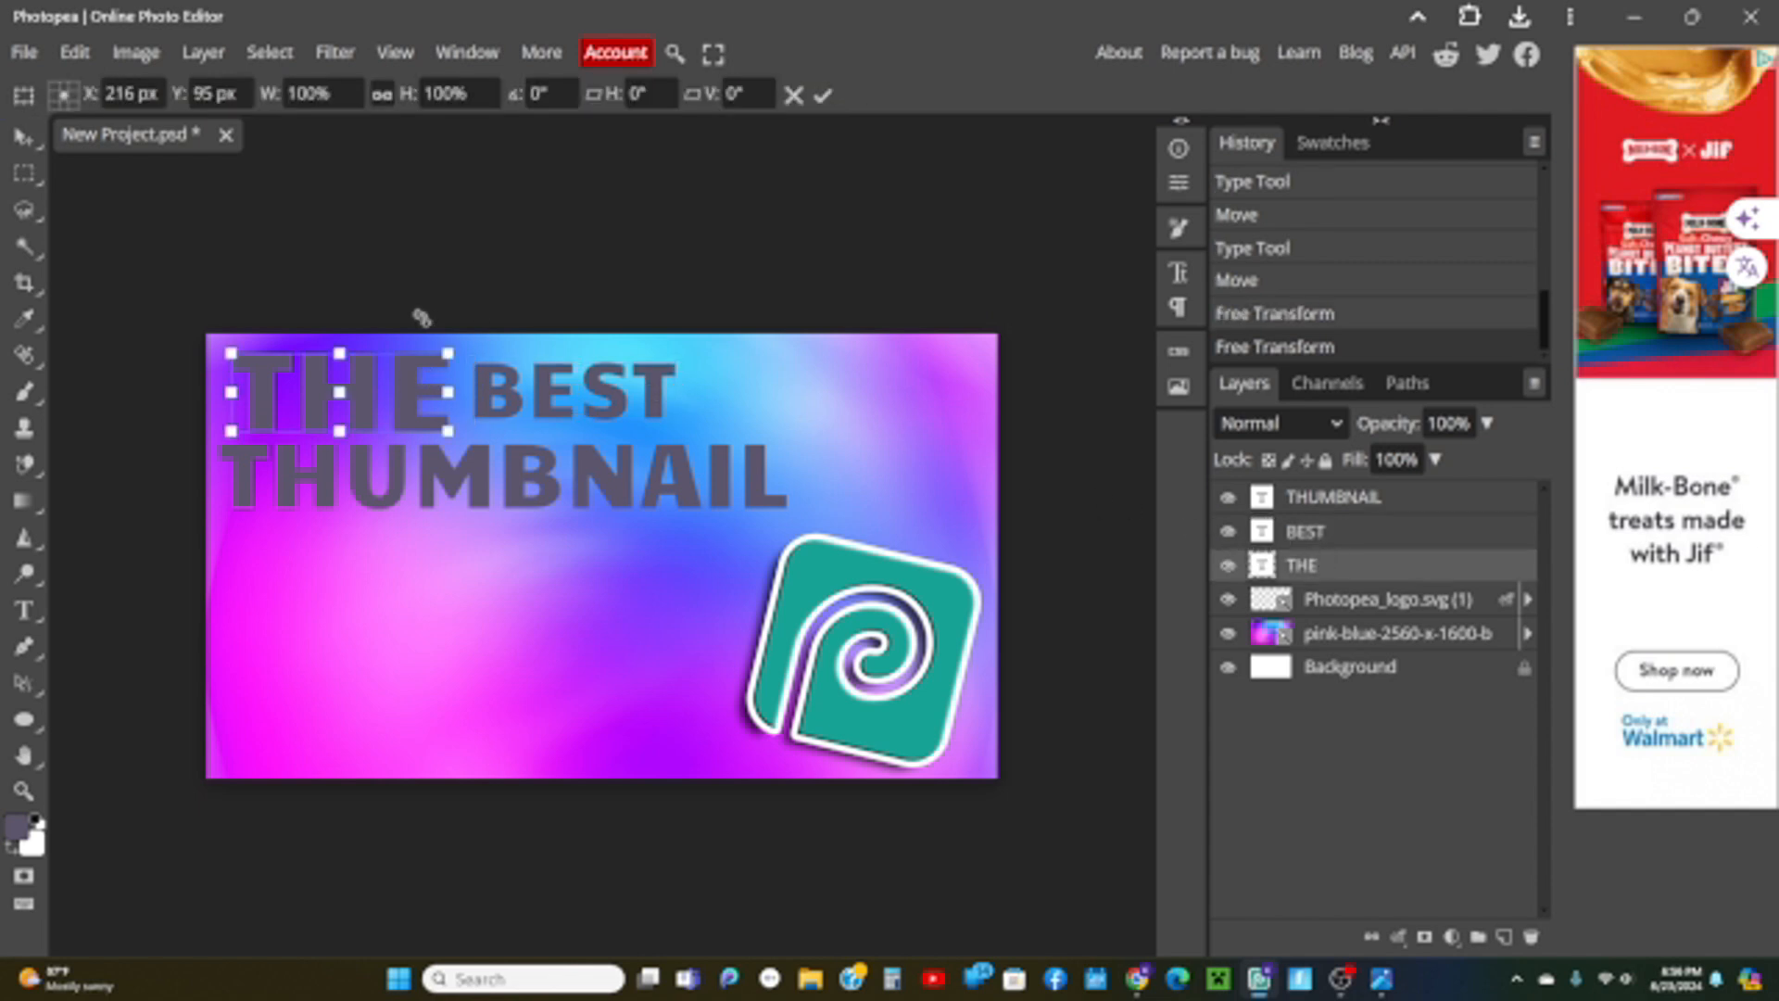
drag(449, 353, 388, 358)
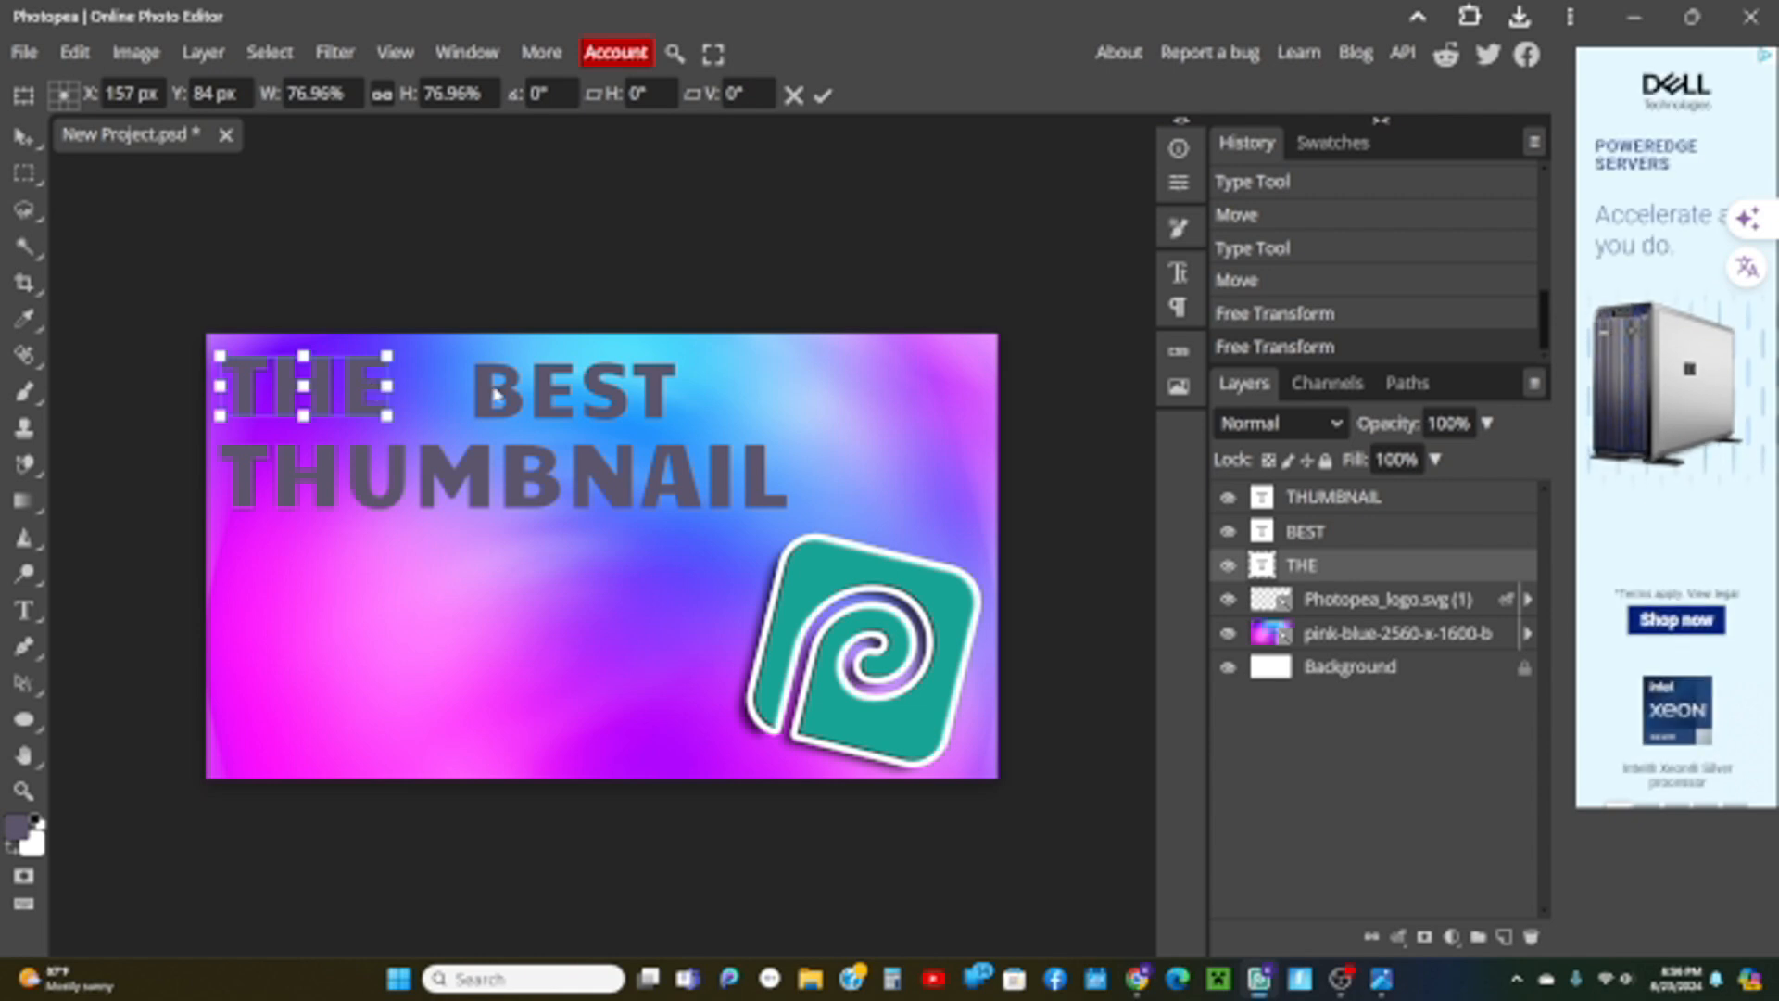
Move the word BEST directly beside THE and scale it to 102.8% to match its height.
click(1346, 531)
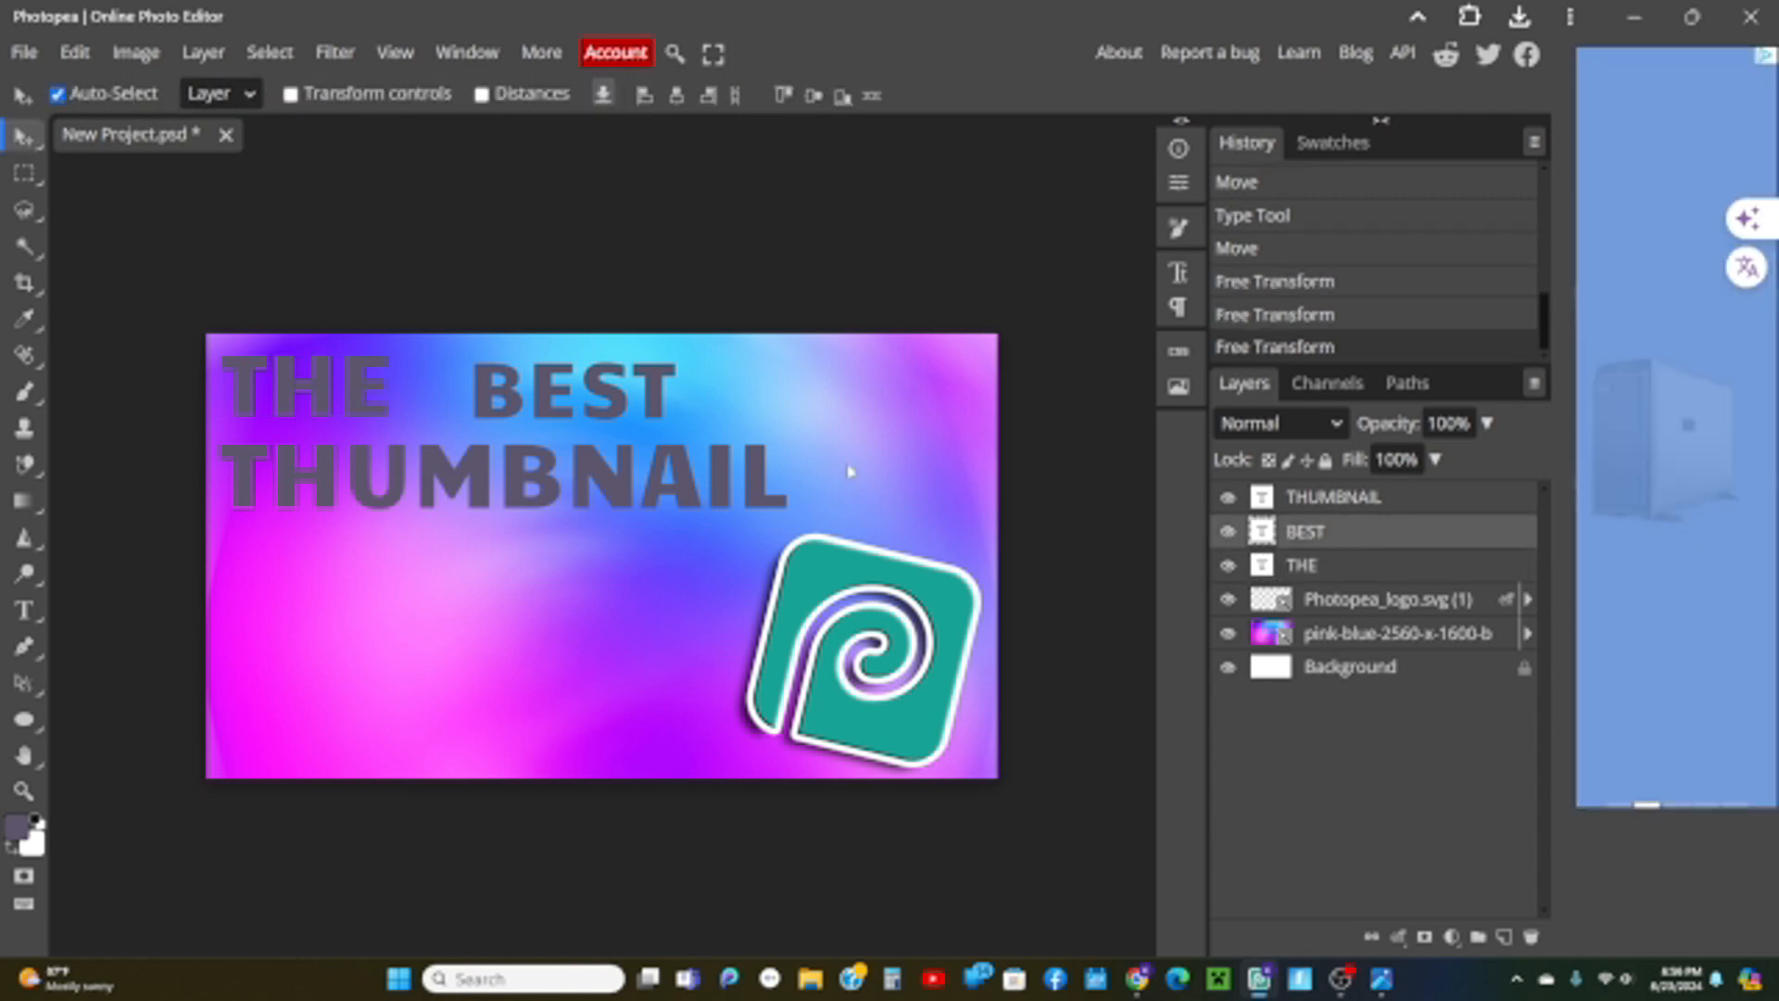
key(ctrl+t)
drag(652, 409, 619, 353)
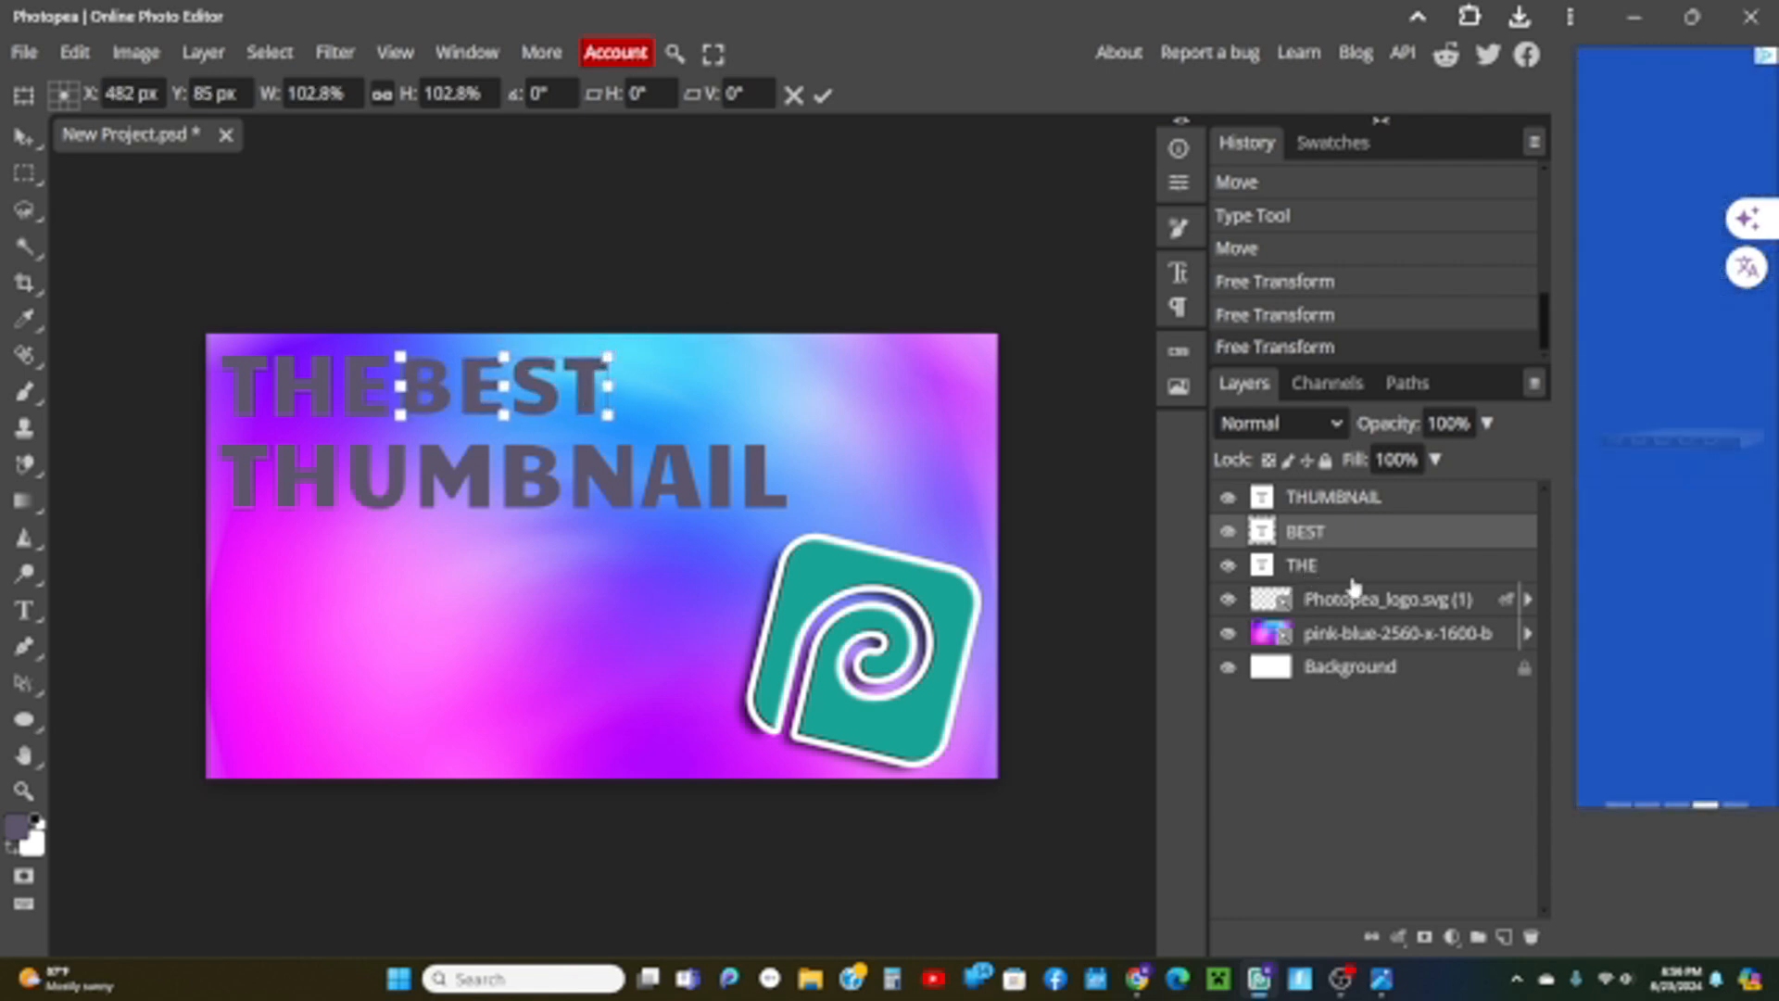
Scale the word THUMBNAIL down to about 90% and move it up close beneath THE BEST.
click(1334, 505)
key(ctrl+t)
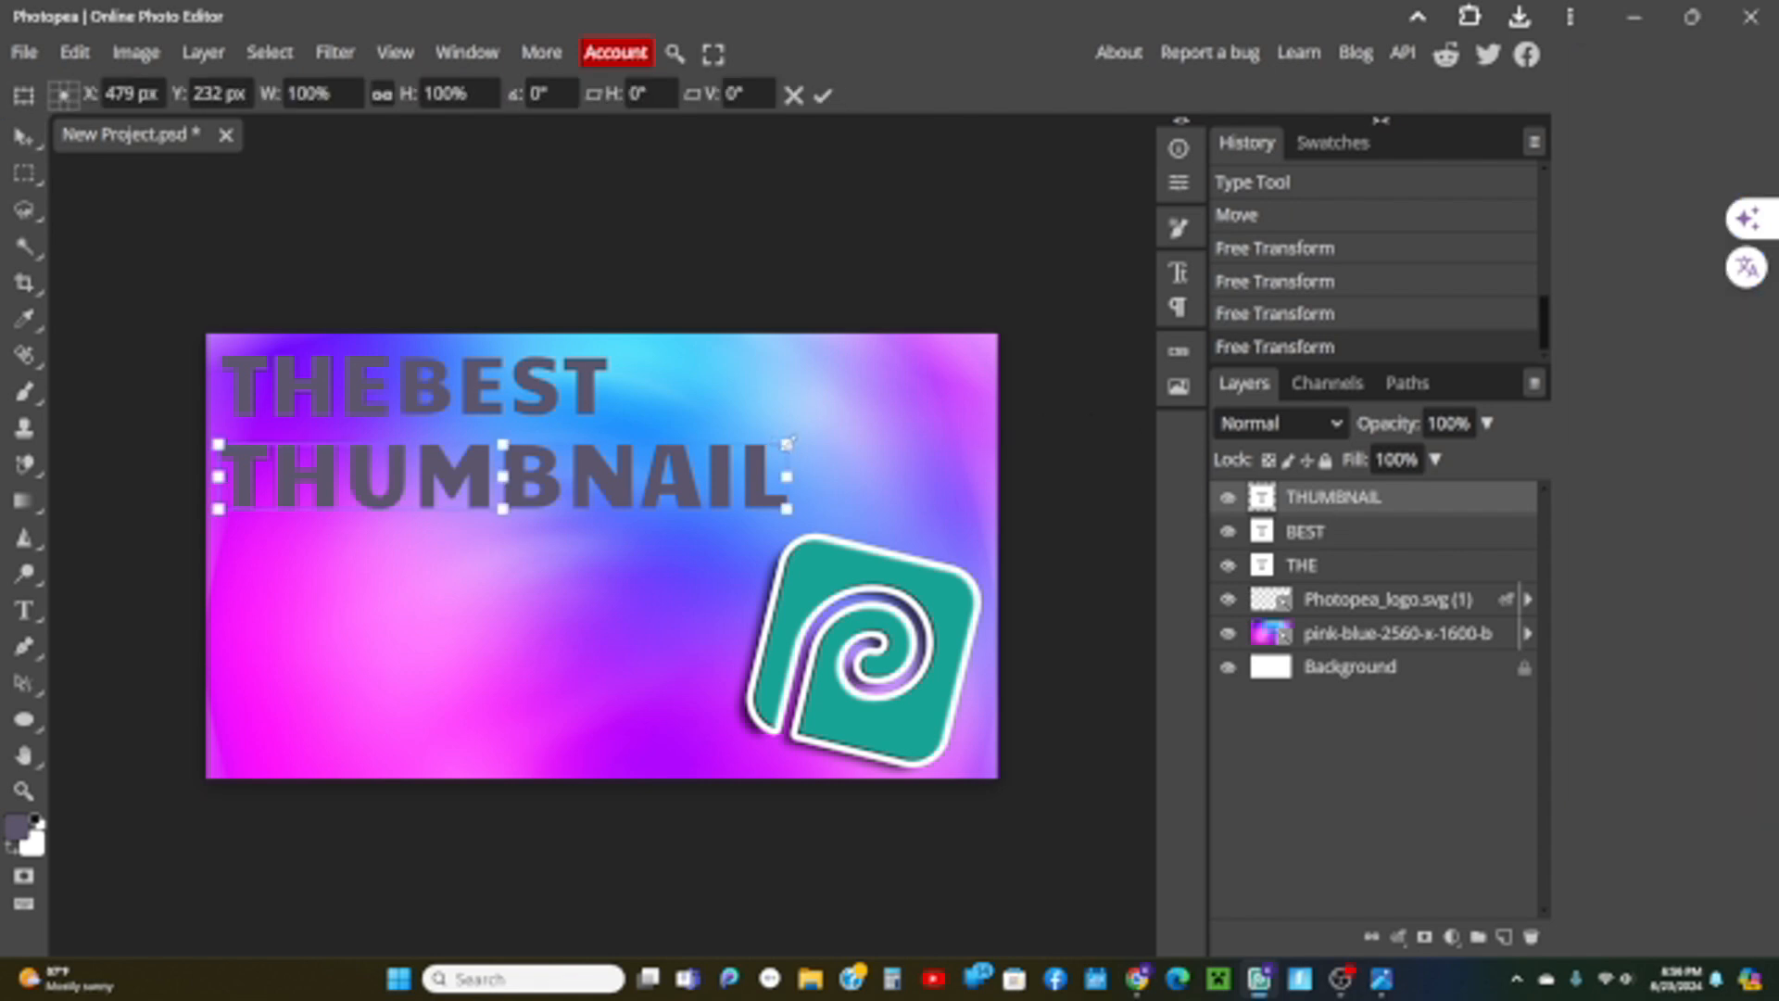
drag(789, 443, 675, 473)
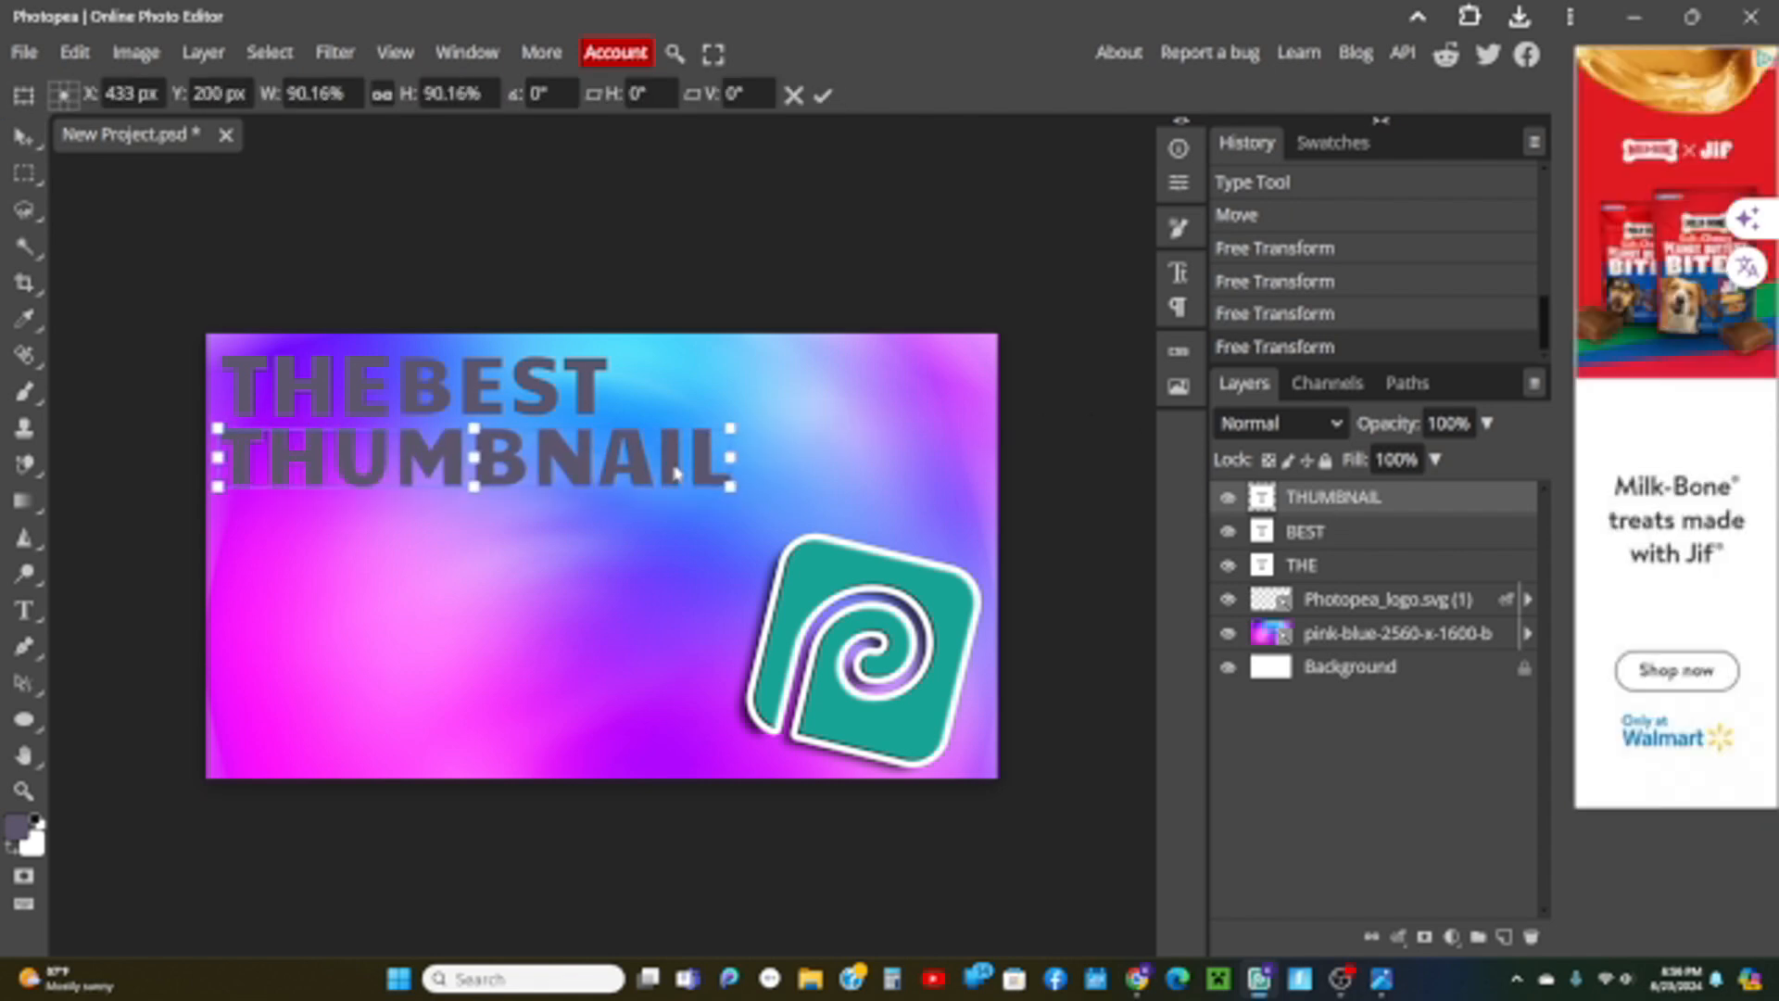
click(1325, 564)
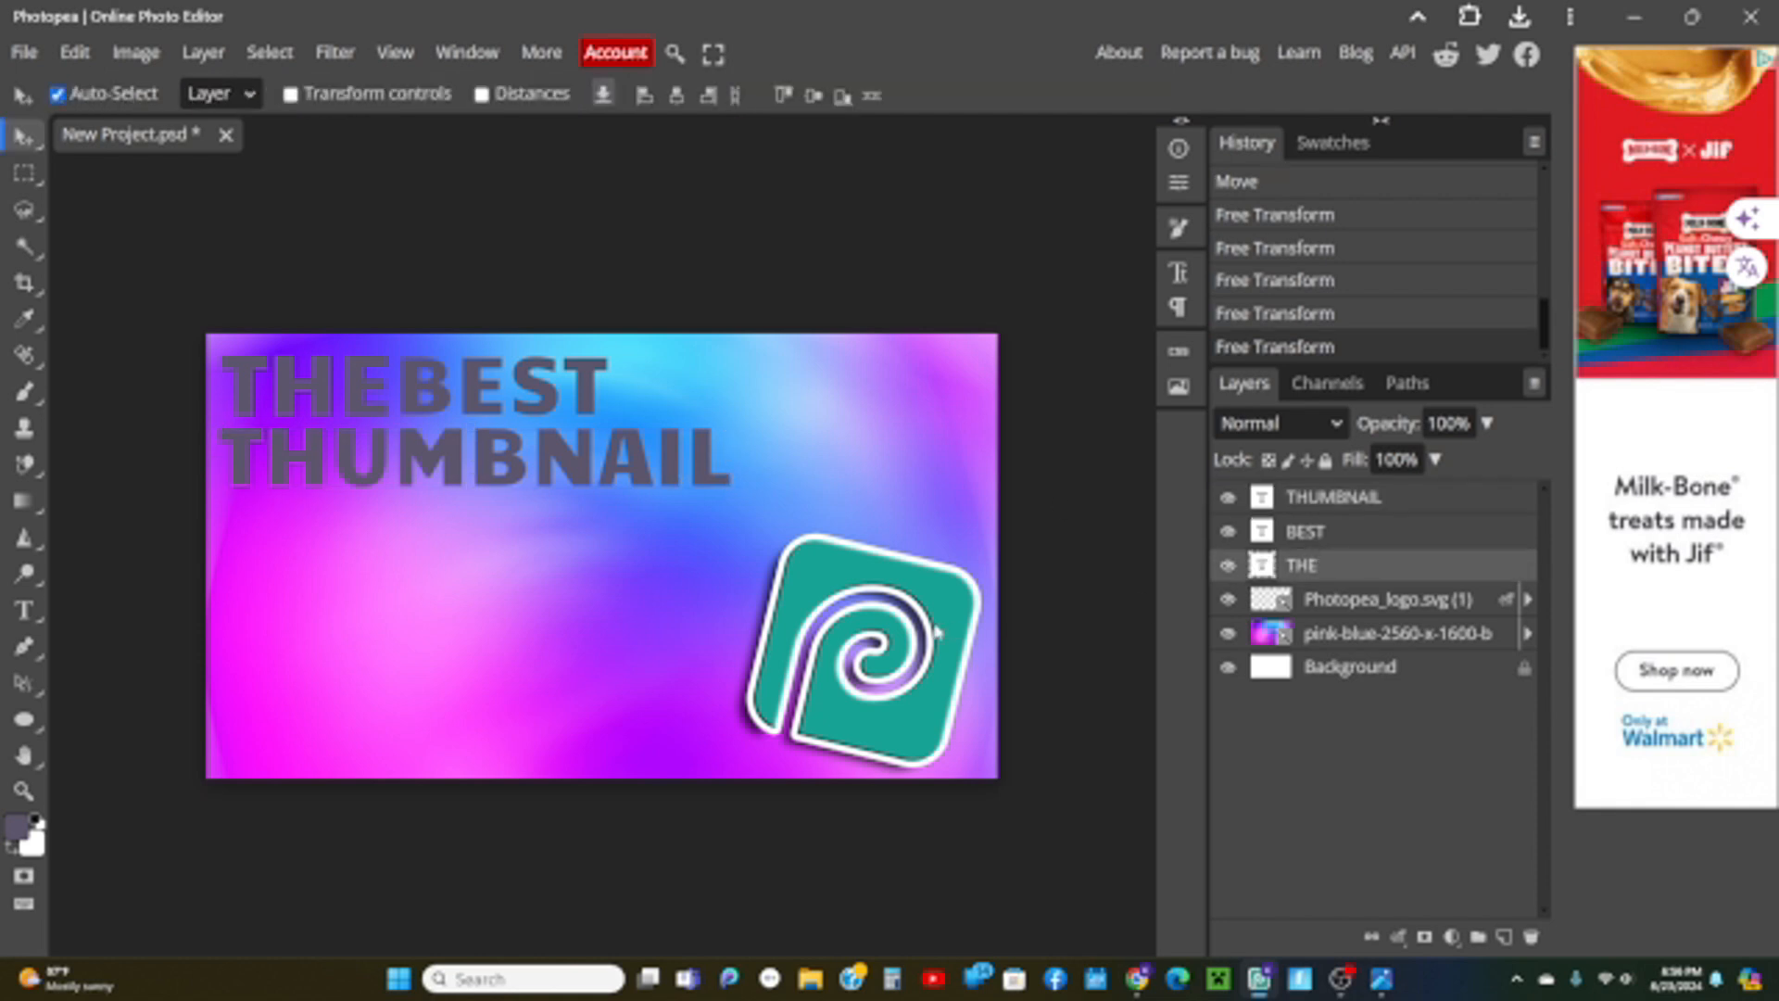
Move the Photopea logo to the lower left beneath the title and rotate it to about -17.9°.
drag(934, 635, 413, 642)
click(1418, 602)
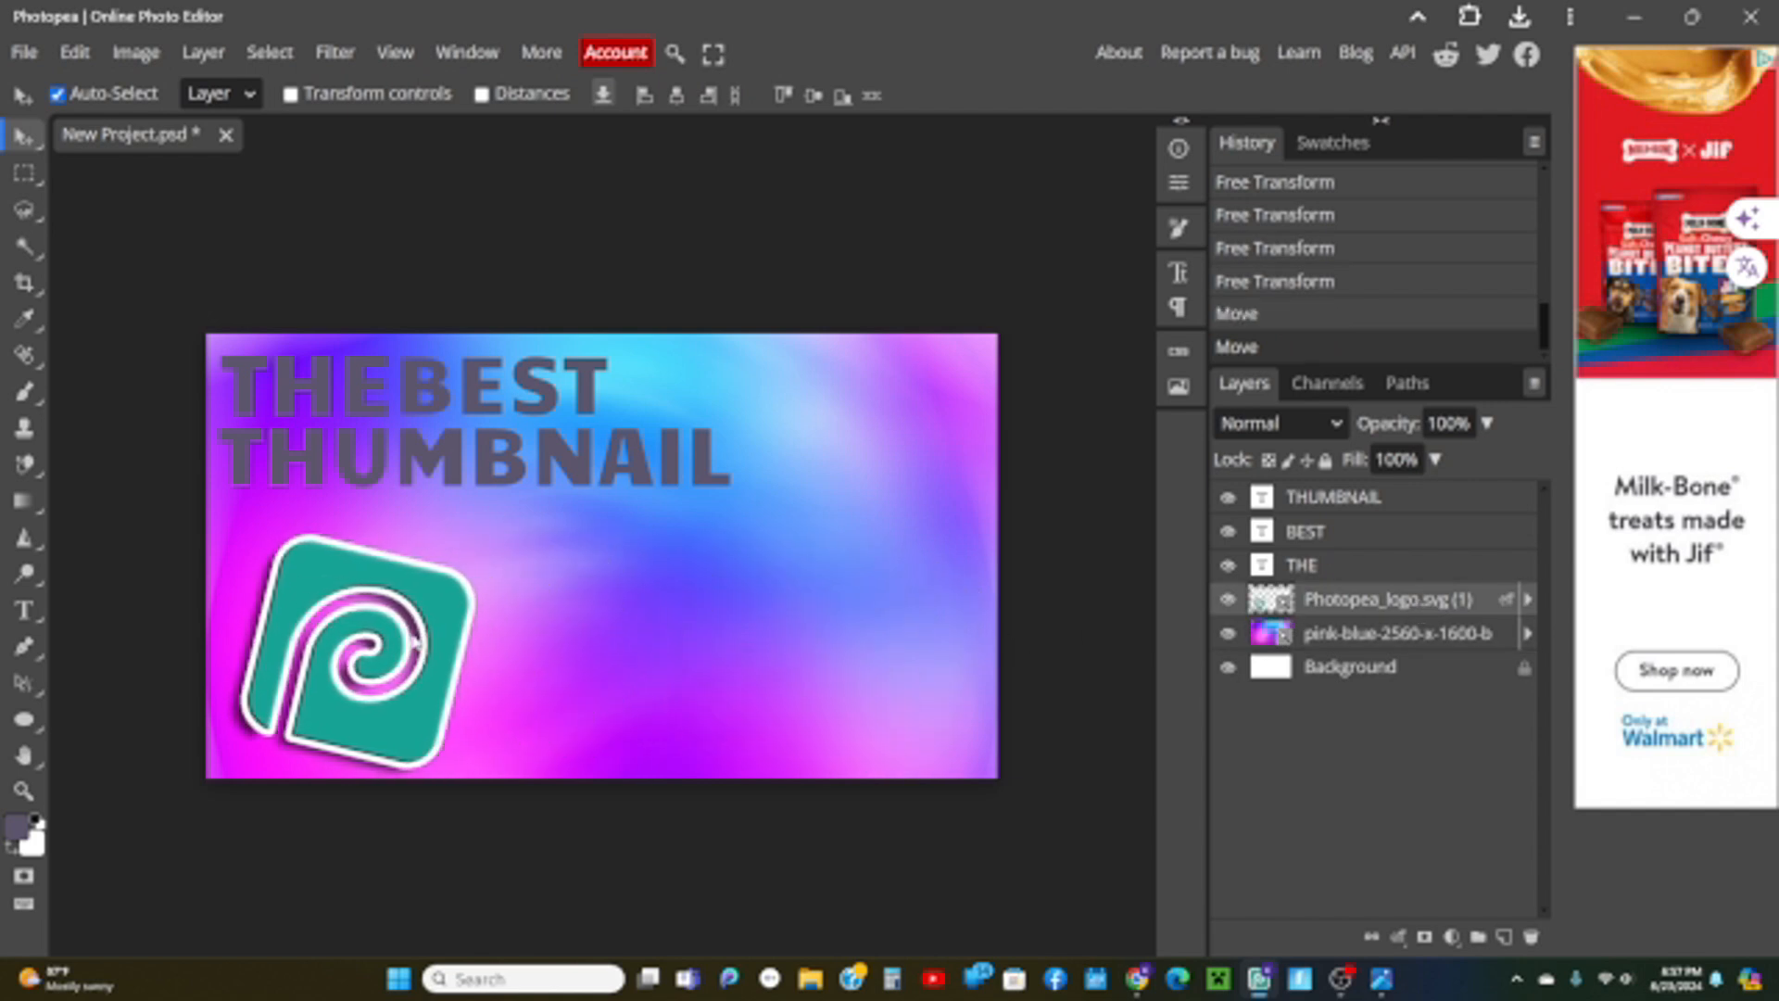
key(ctrl+alt+t)
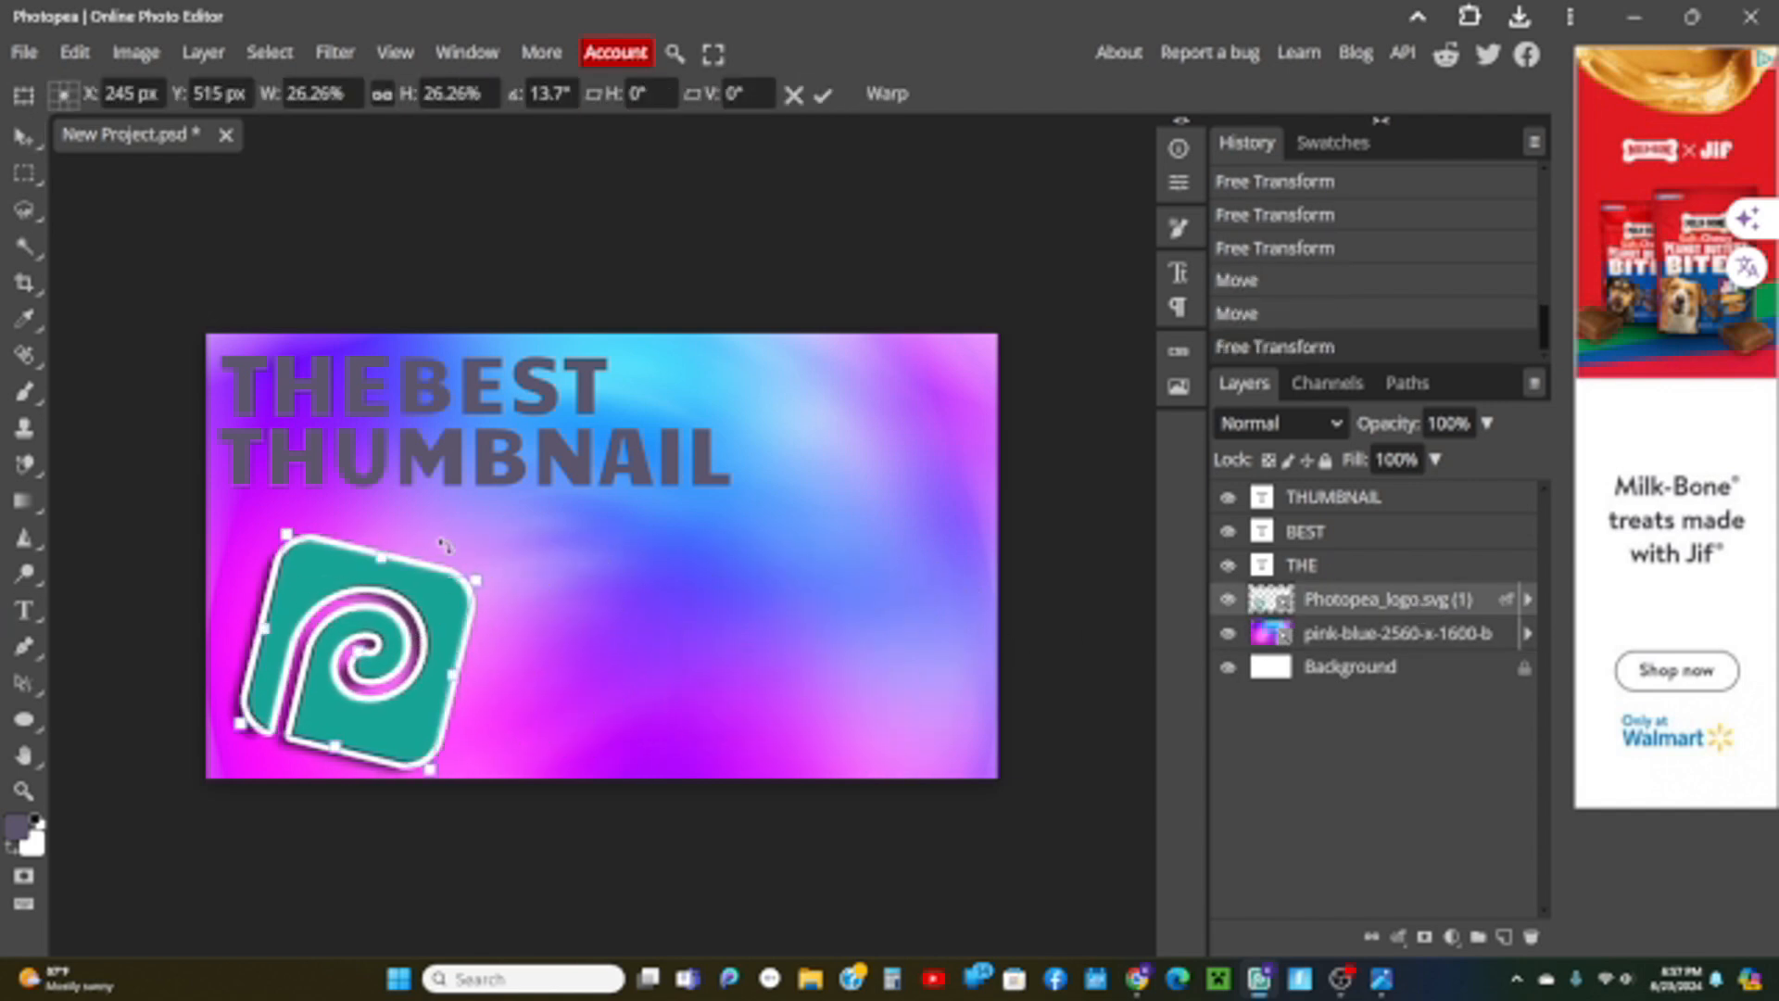
drag(445, 545, 375, 547)
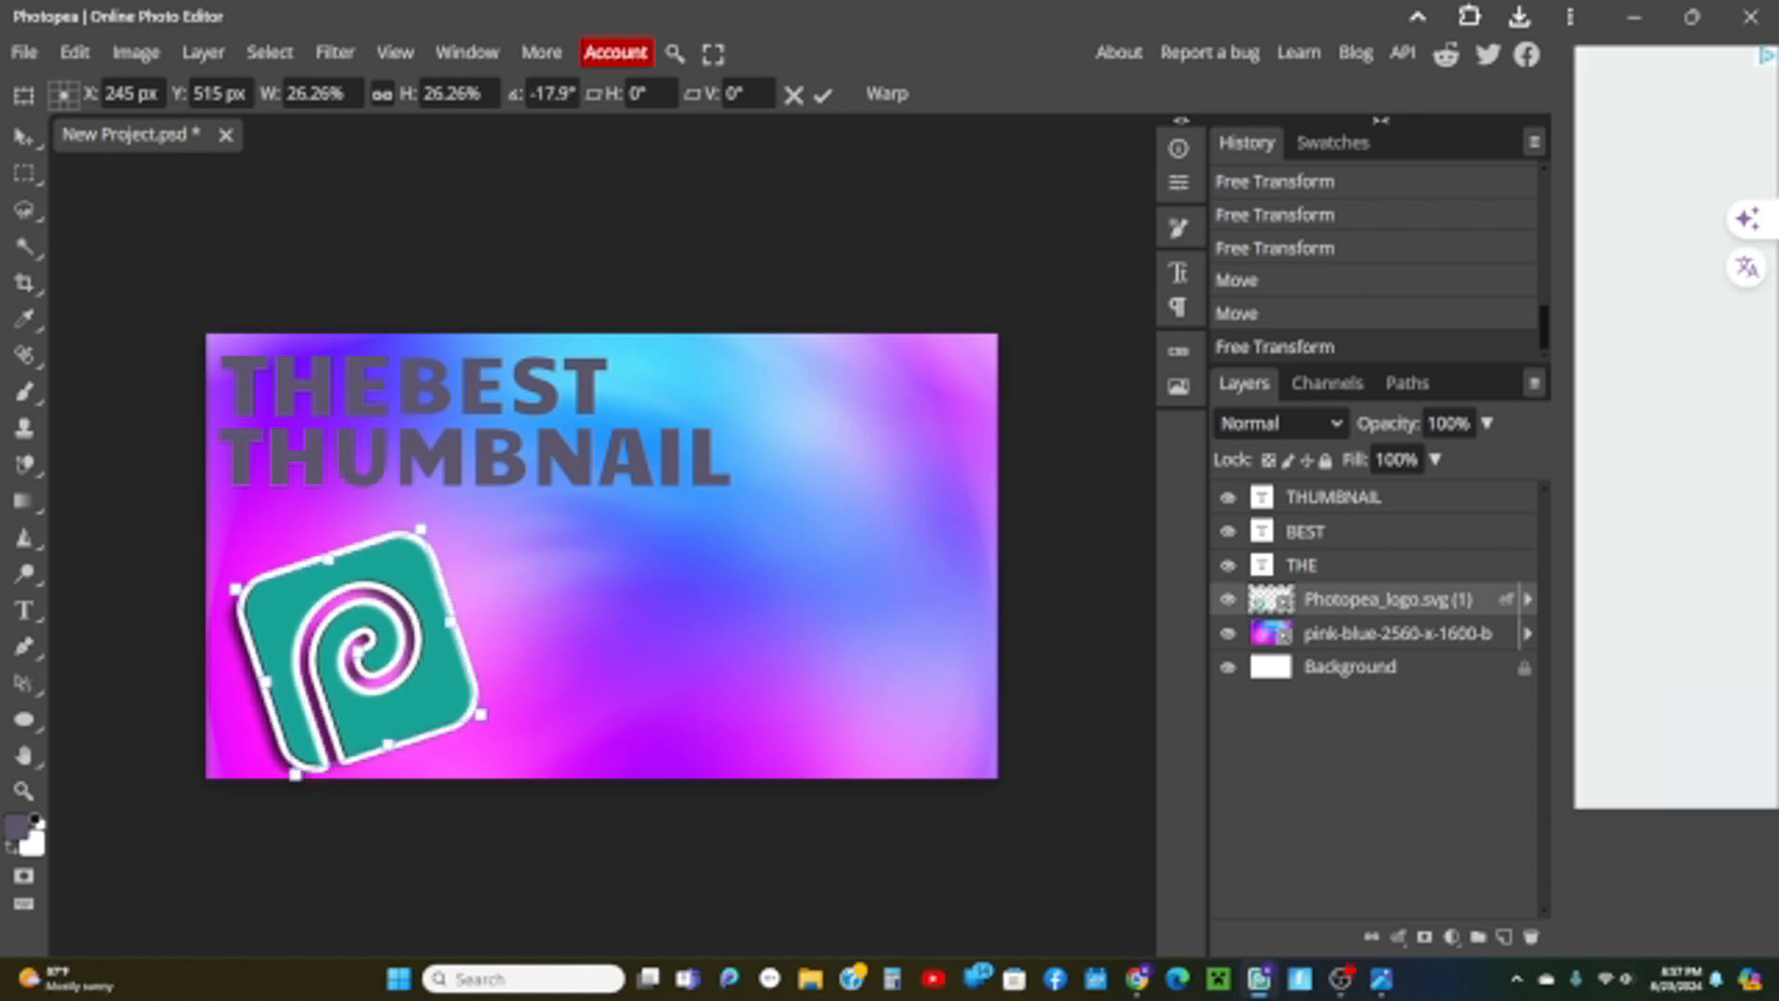
drag(413, 604, 385, 588)
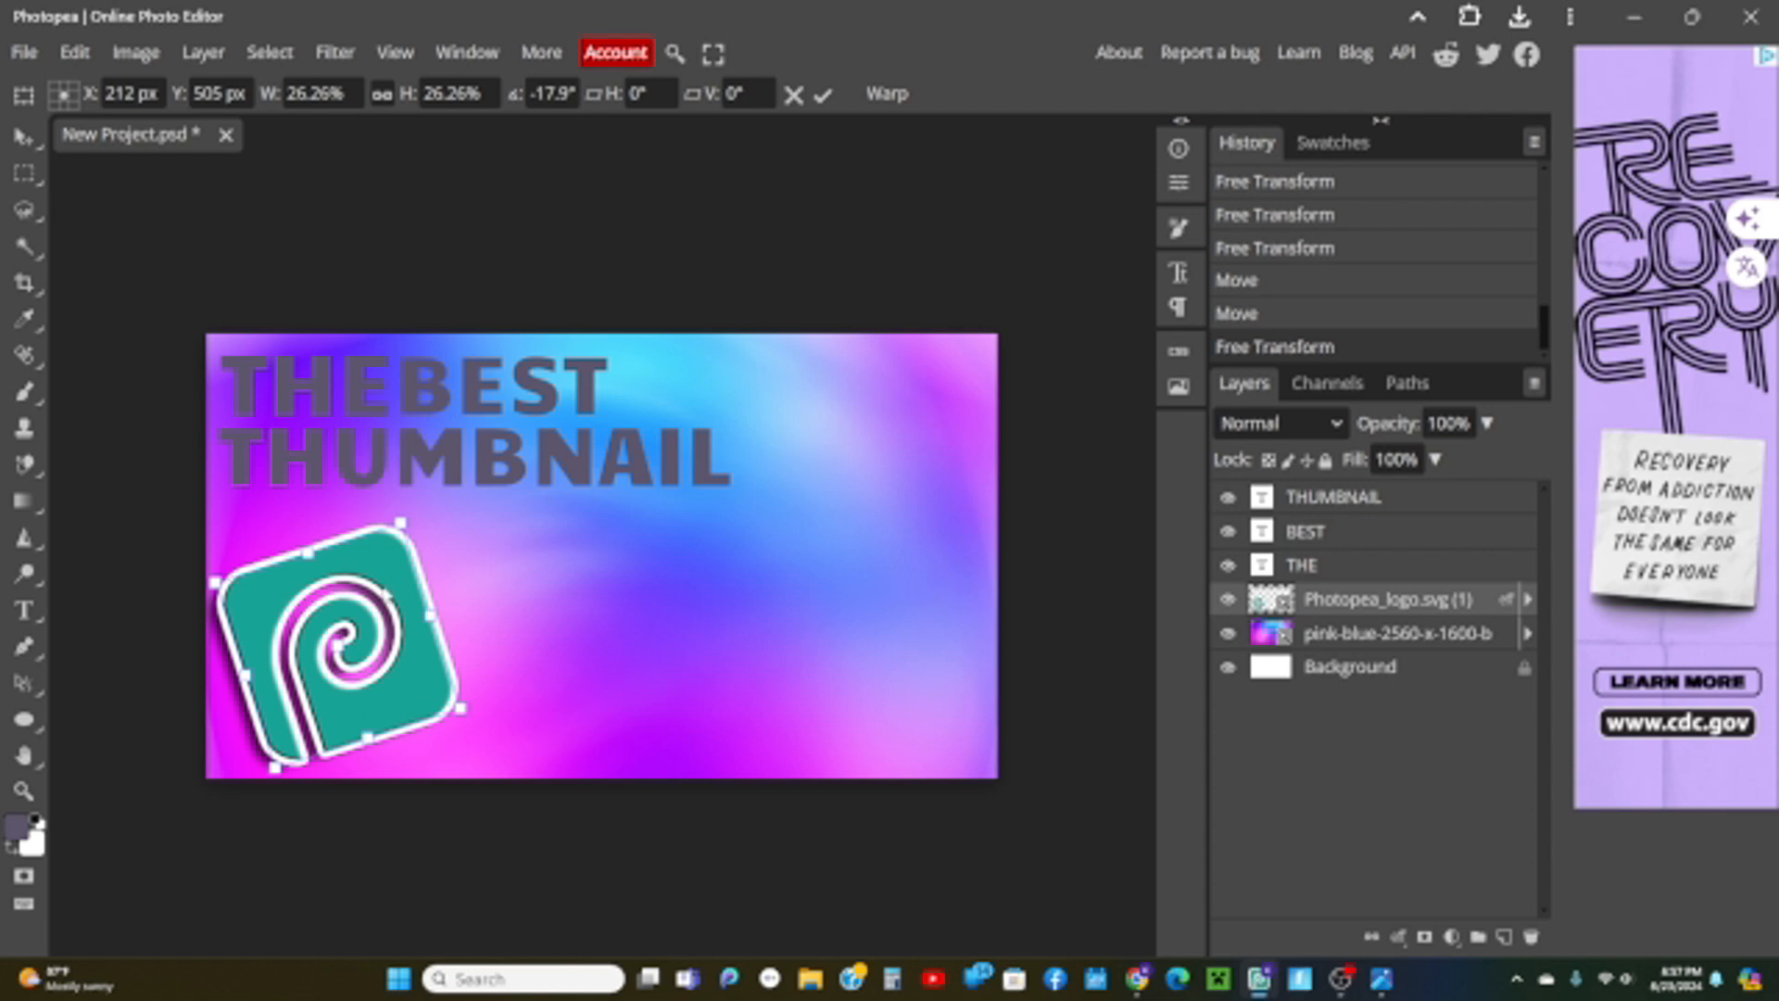
click(1335, 567)
key(t)
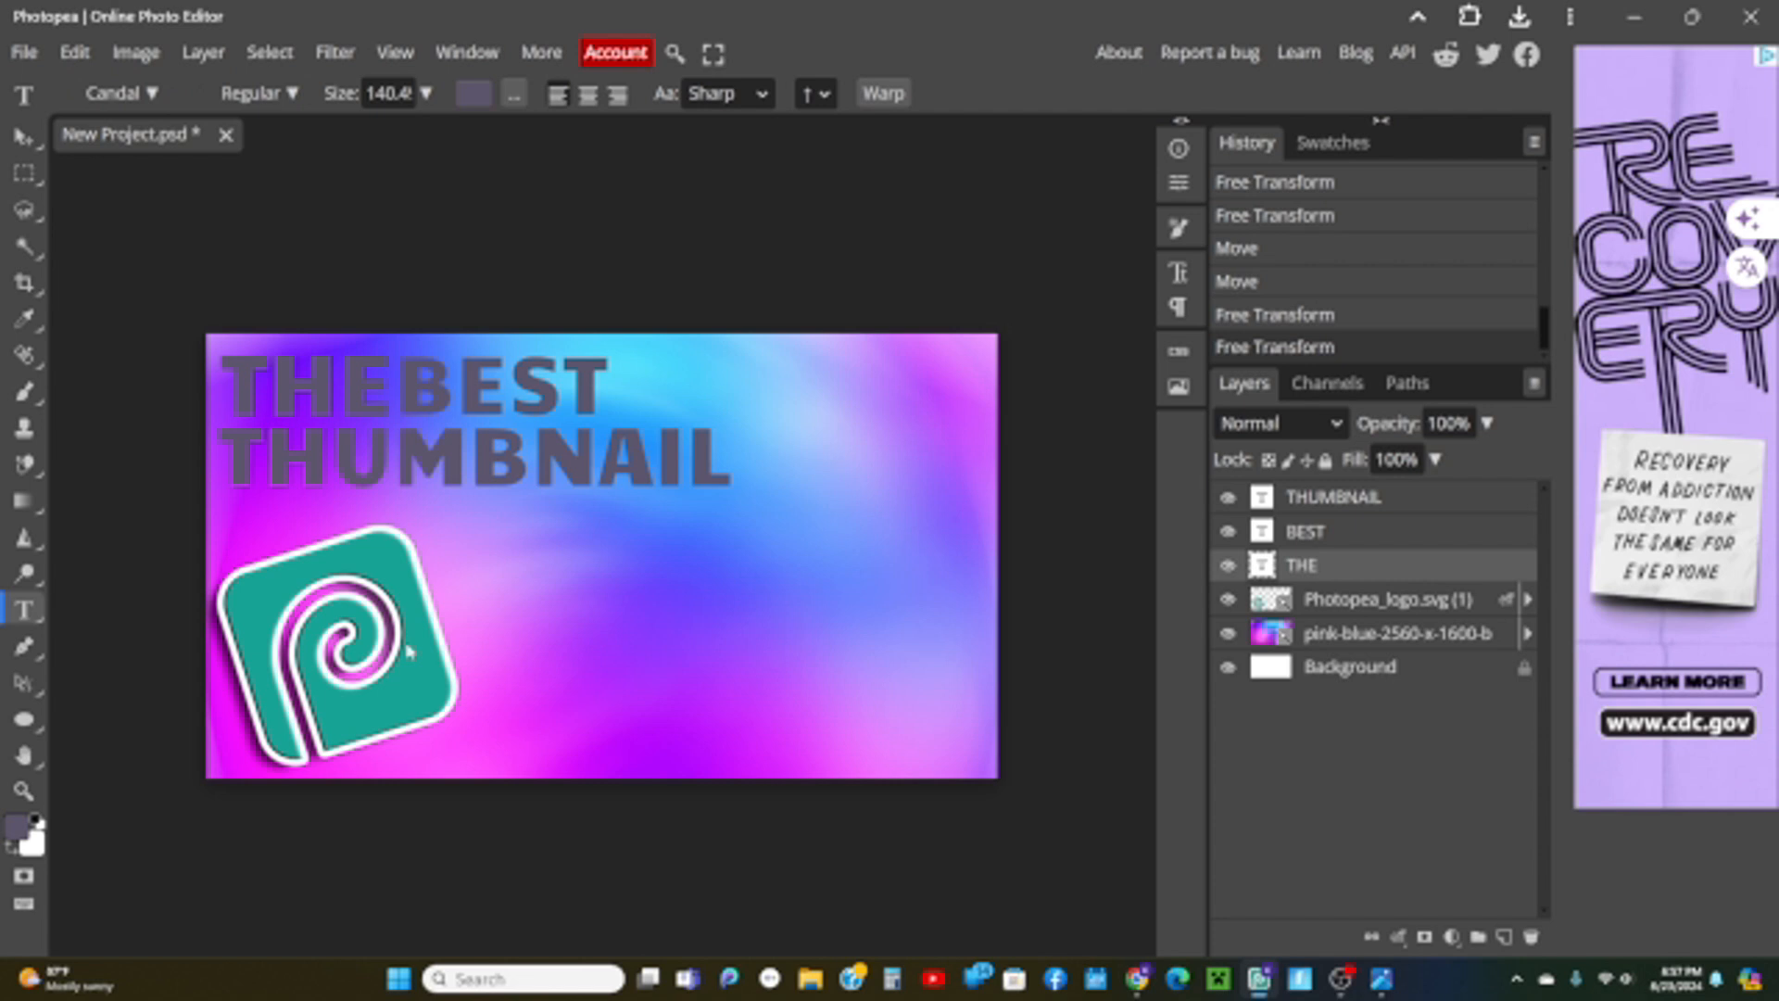
drag(403, 640, 404, 647)
click(23, 137)
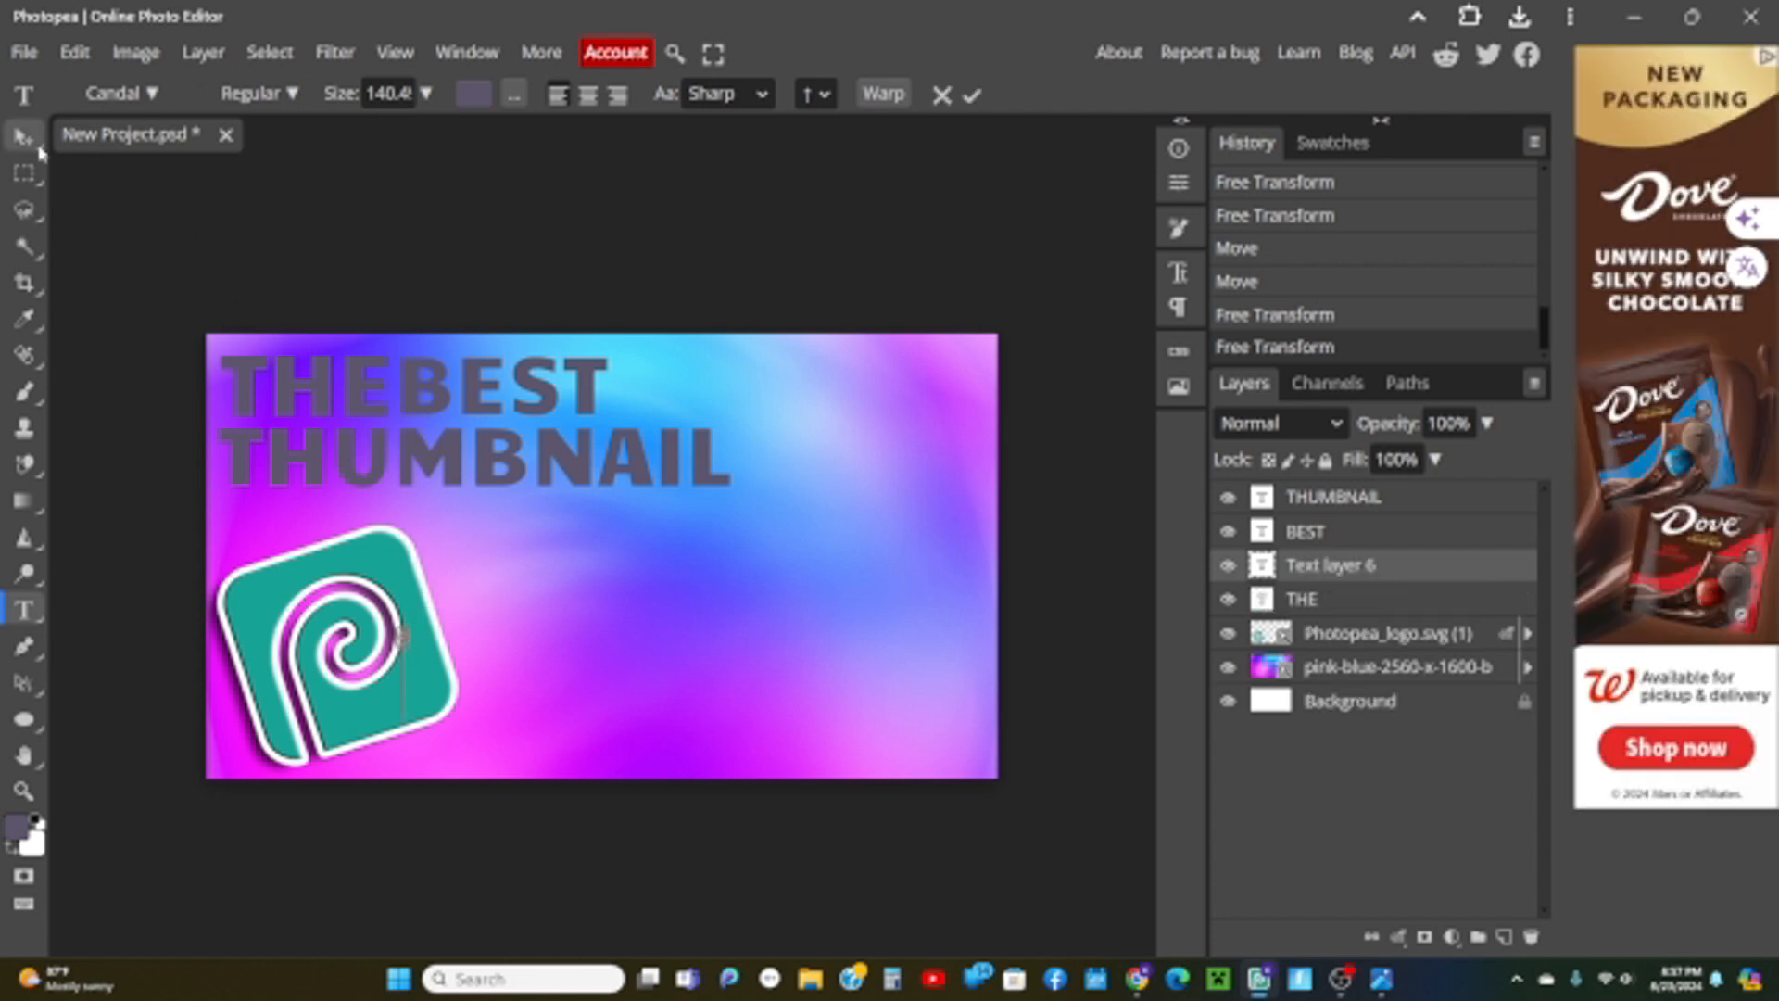
right_click(1362, 567)
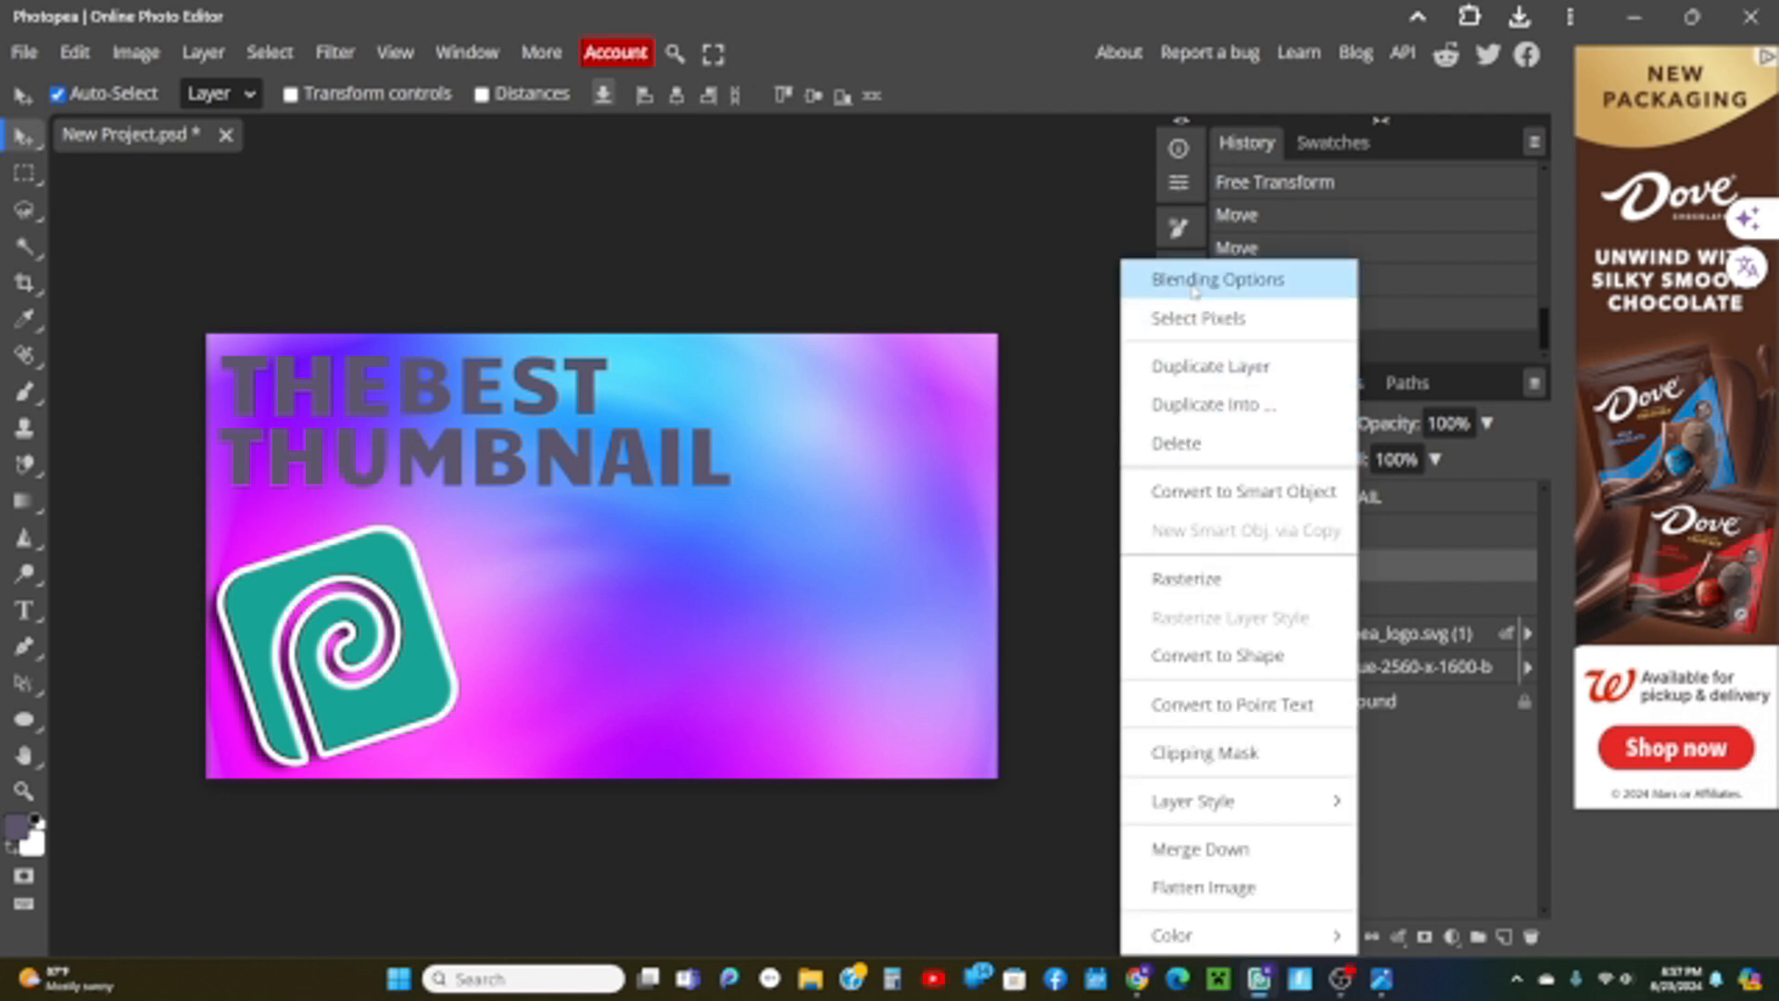
click(1198, 453)
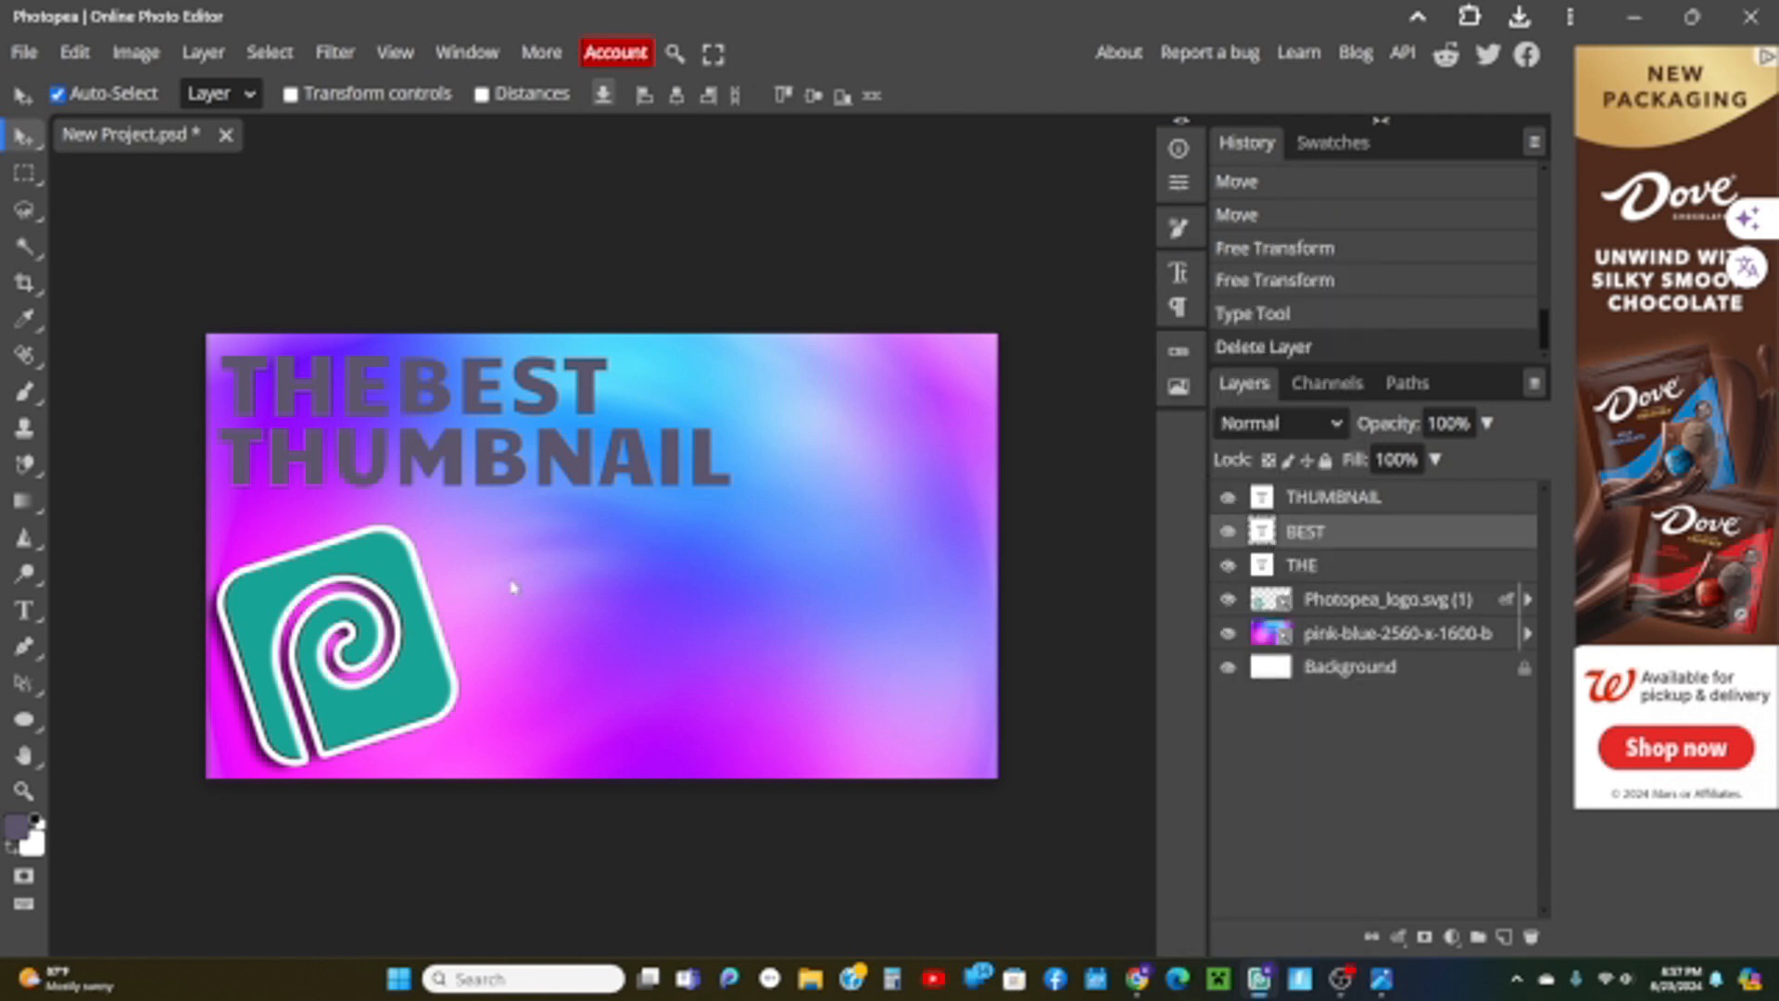
Add a white stroke around the THUMBNAIL text through its layer style.
click(1303, 501)
right_click(1302, 500)
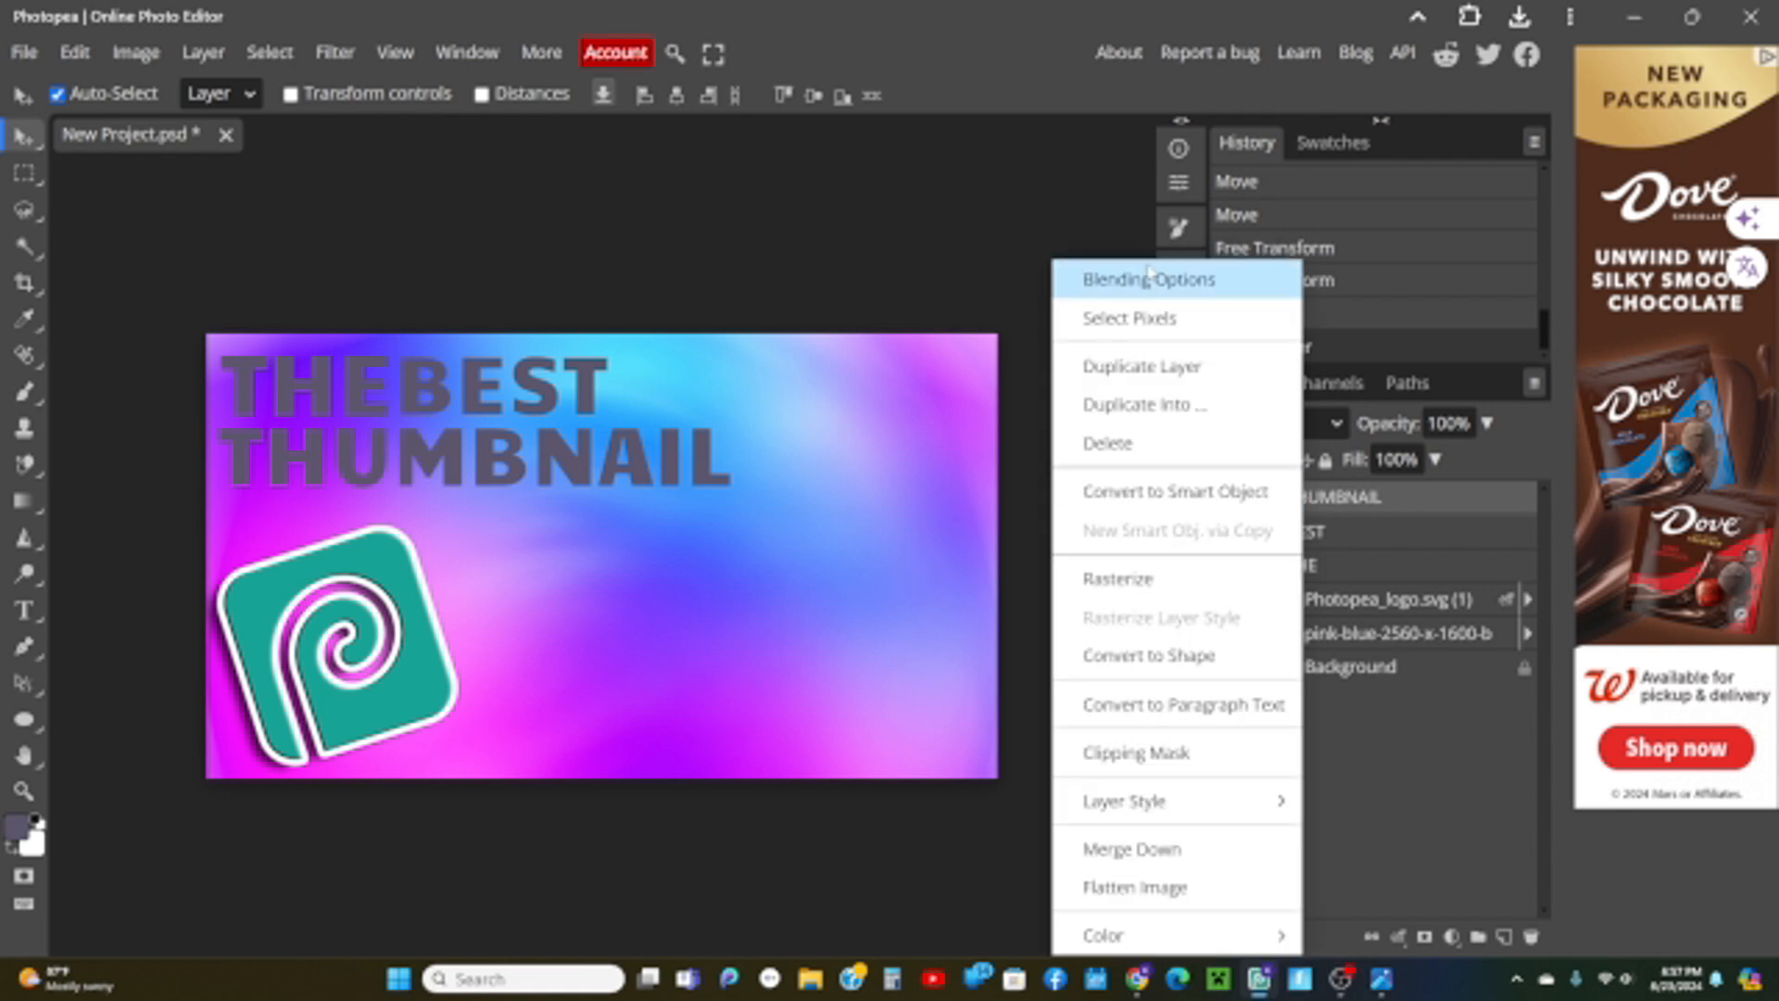
click(1154, 281)
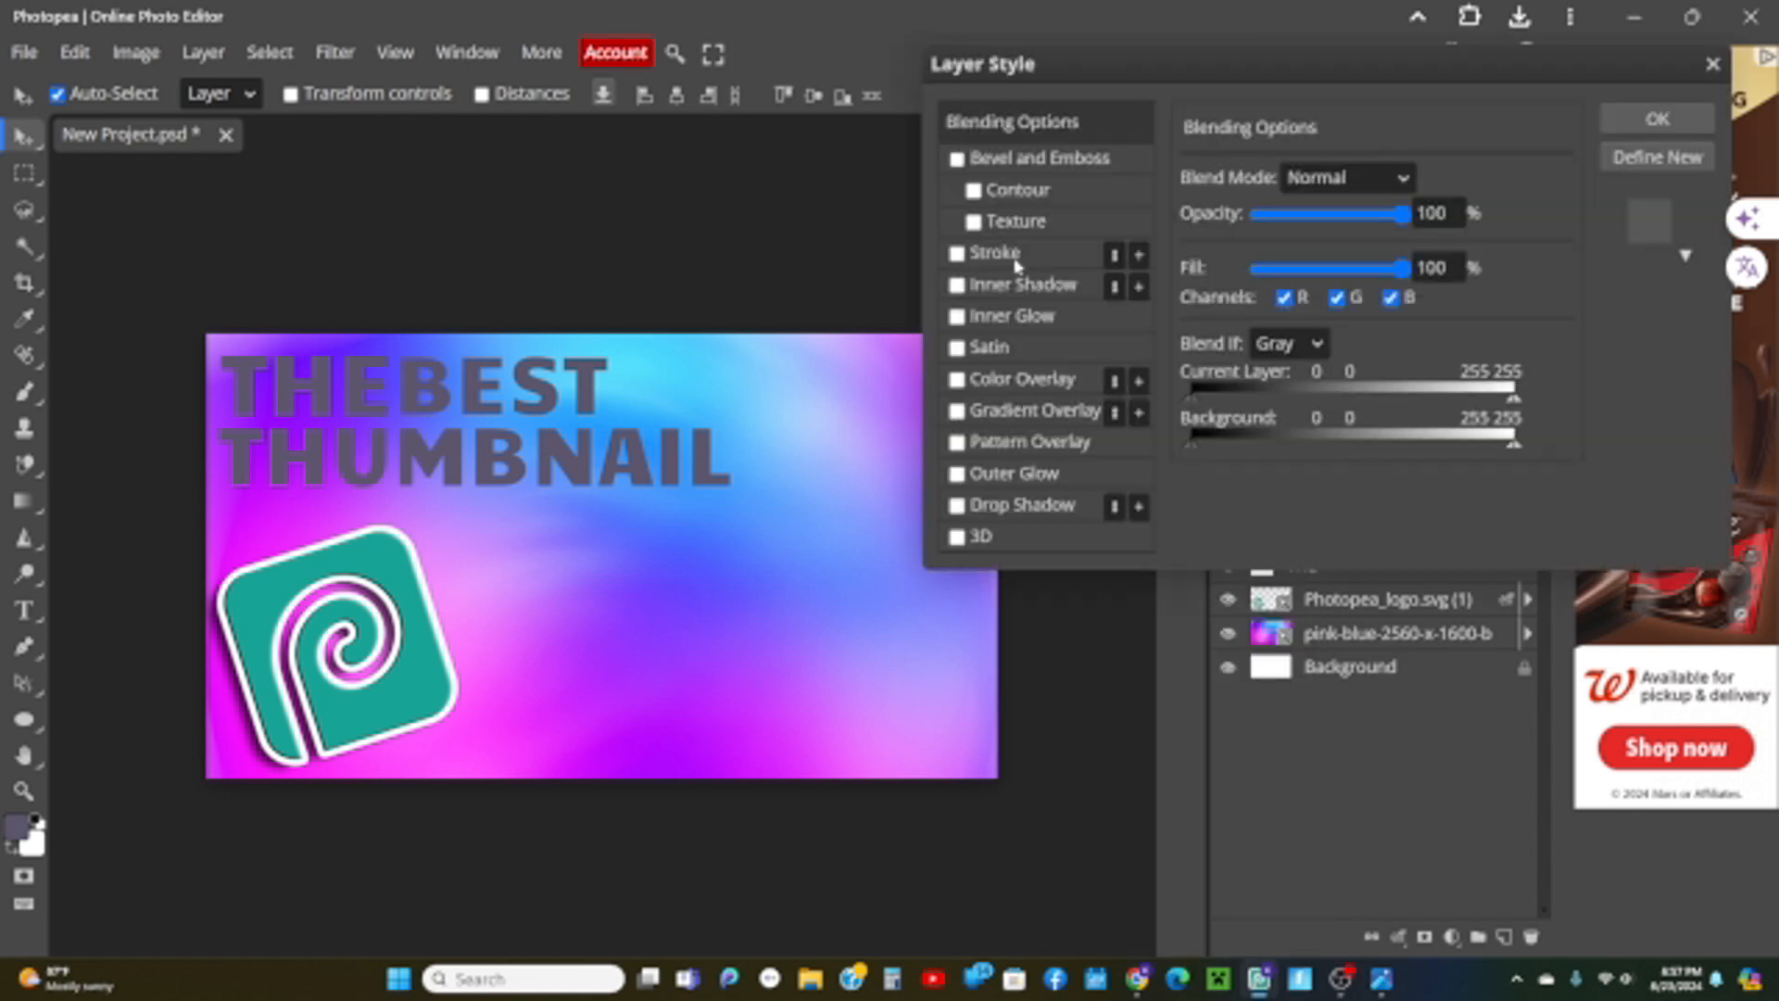
click(958, 253)
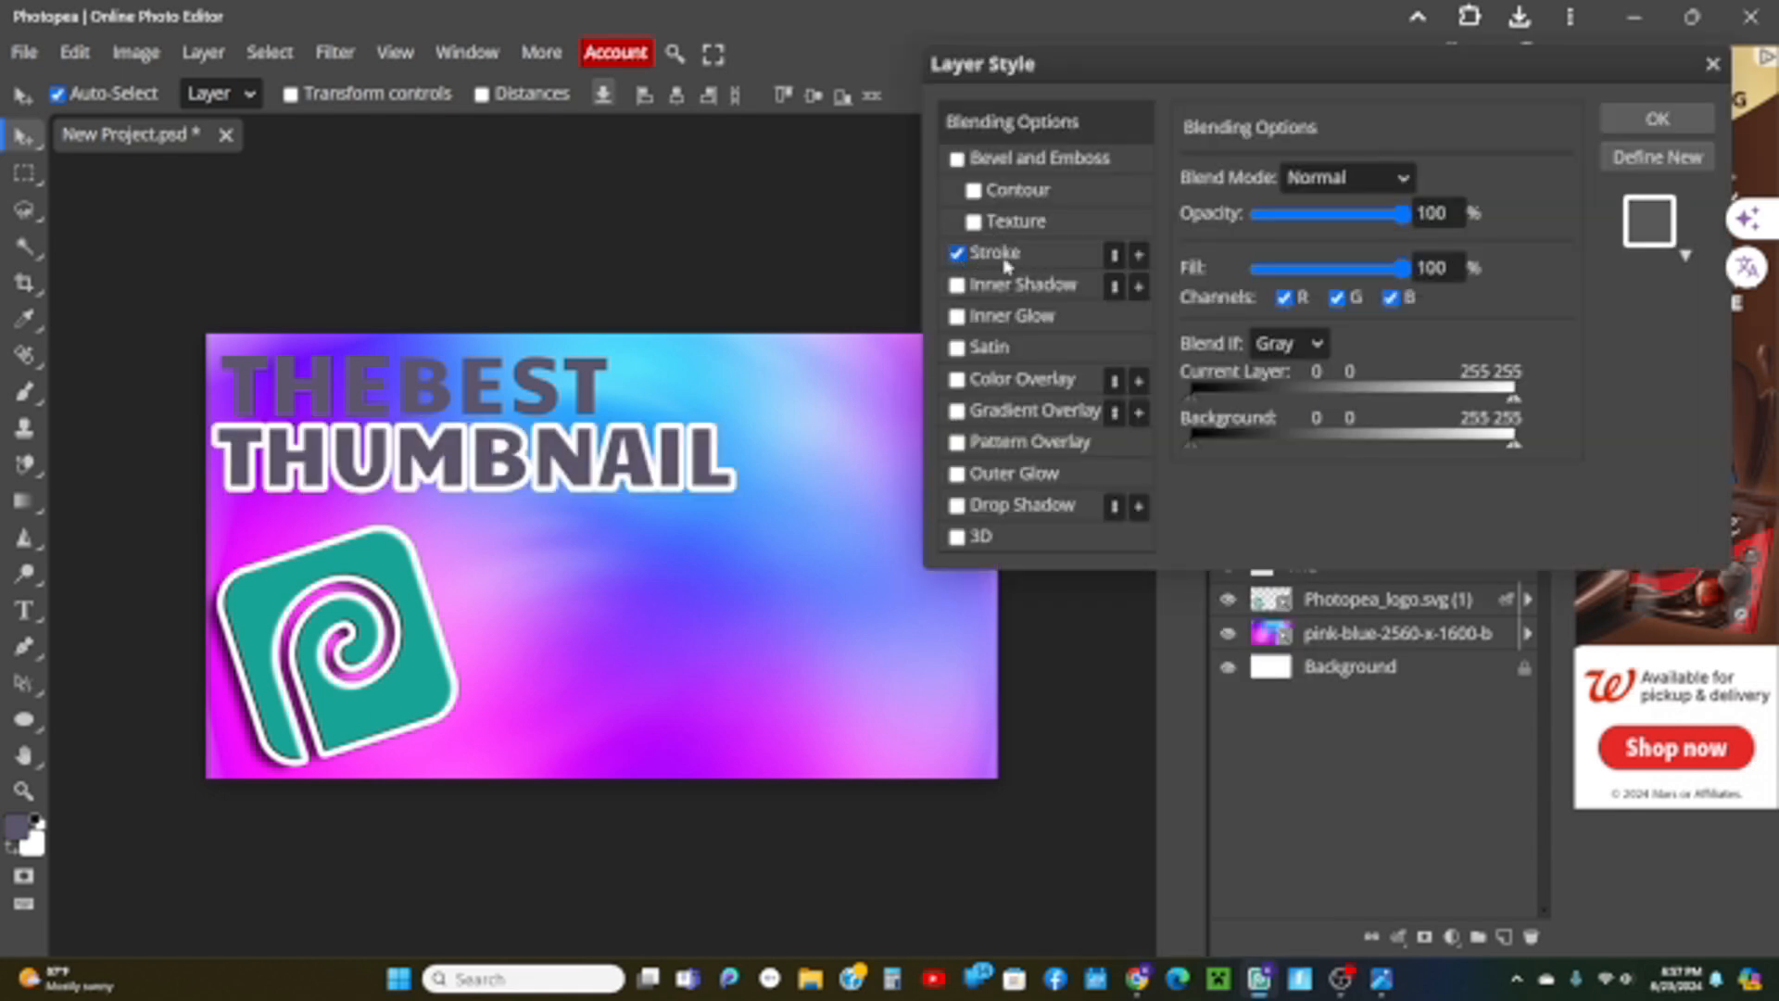
Add a Color Overlay in bright yellow to the THUMBNAIL text.
click(958, 380)
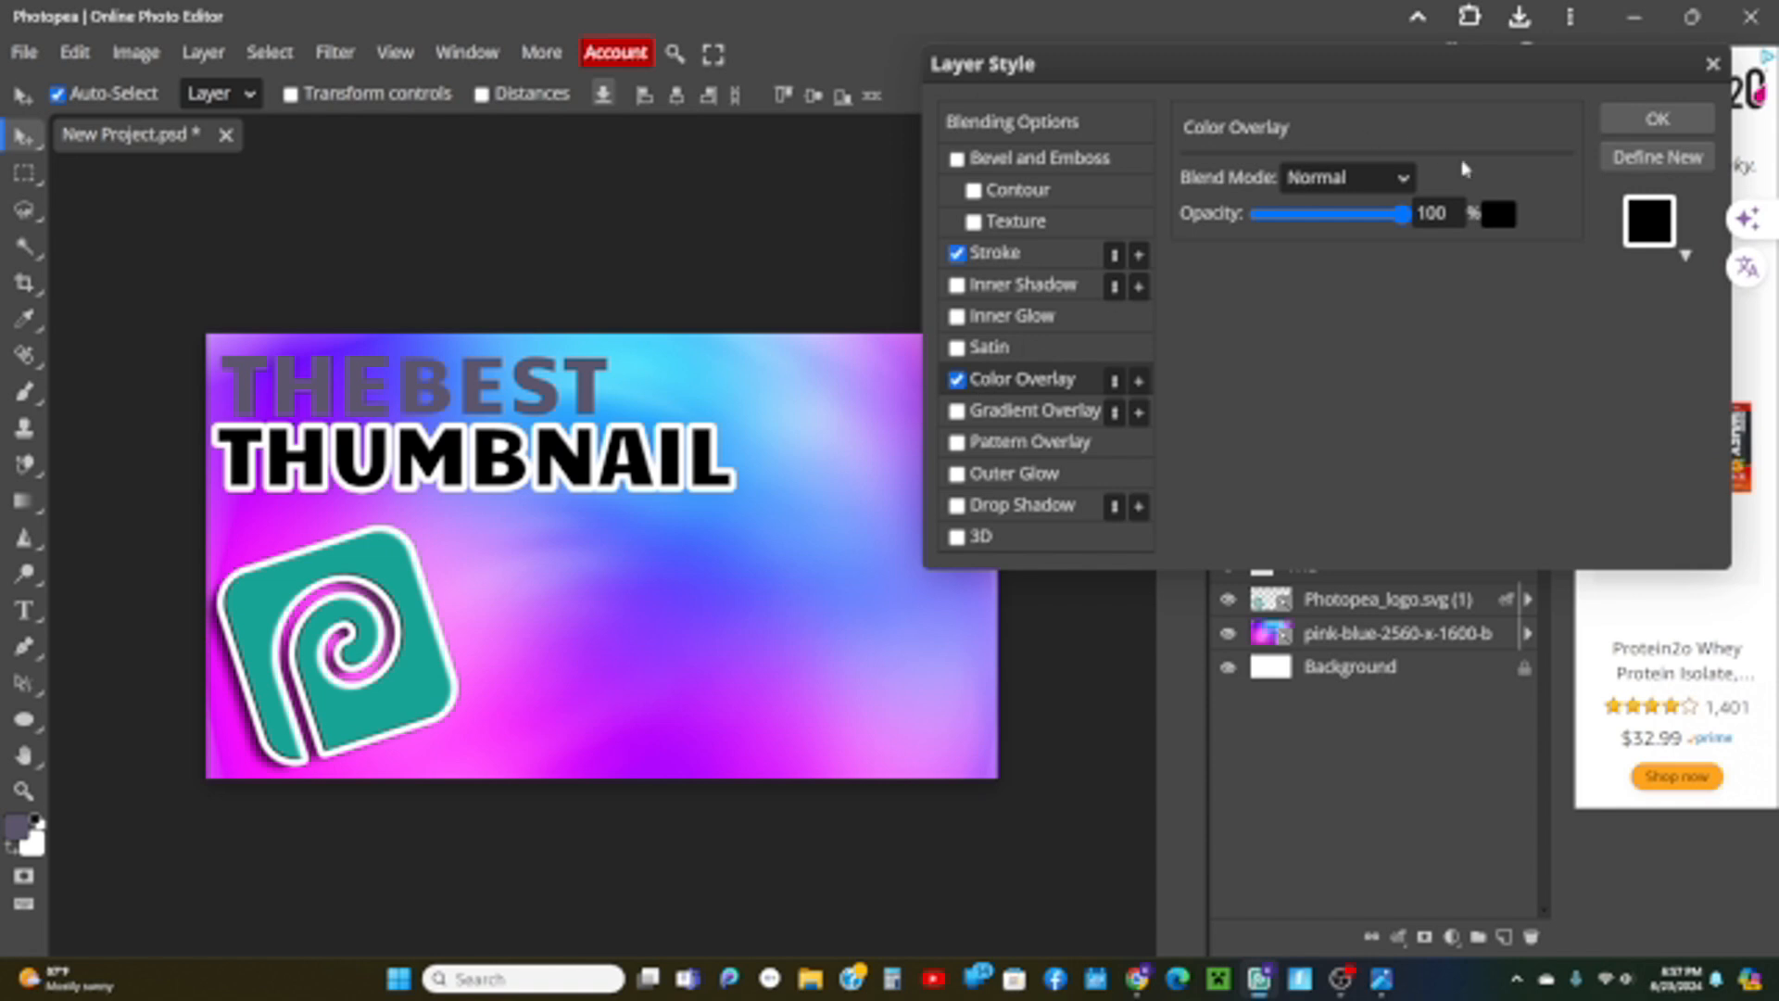
click(1496, 217)
click(1260, 762)
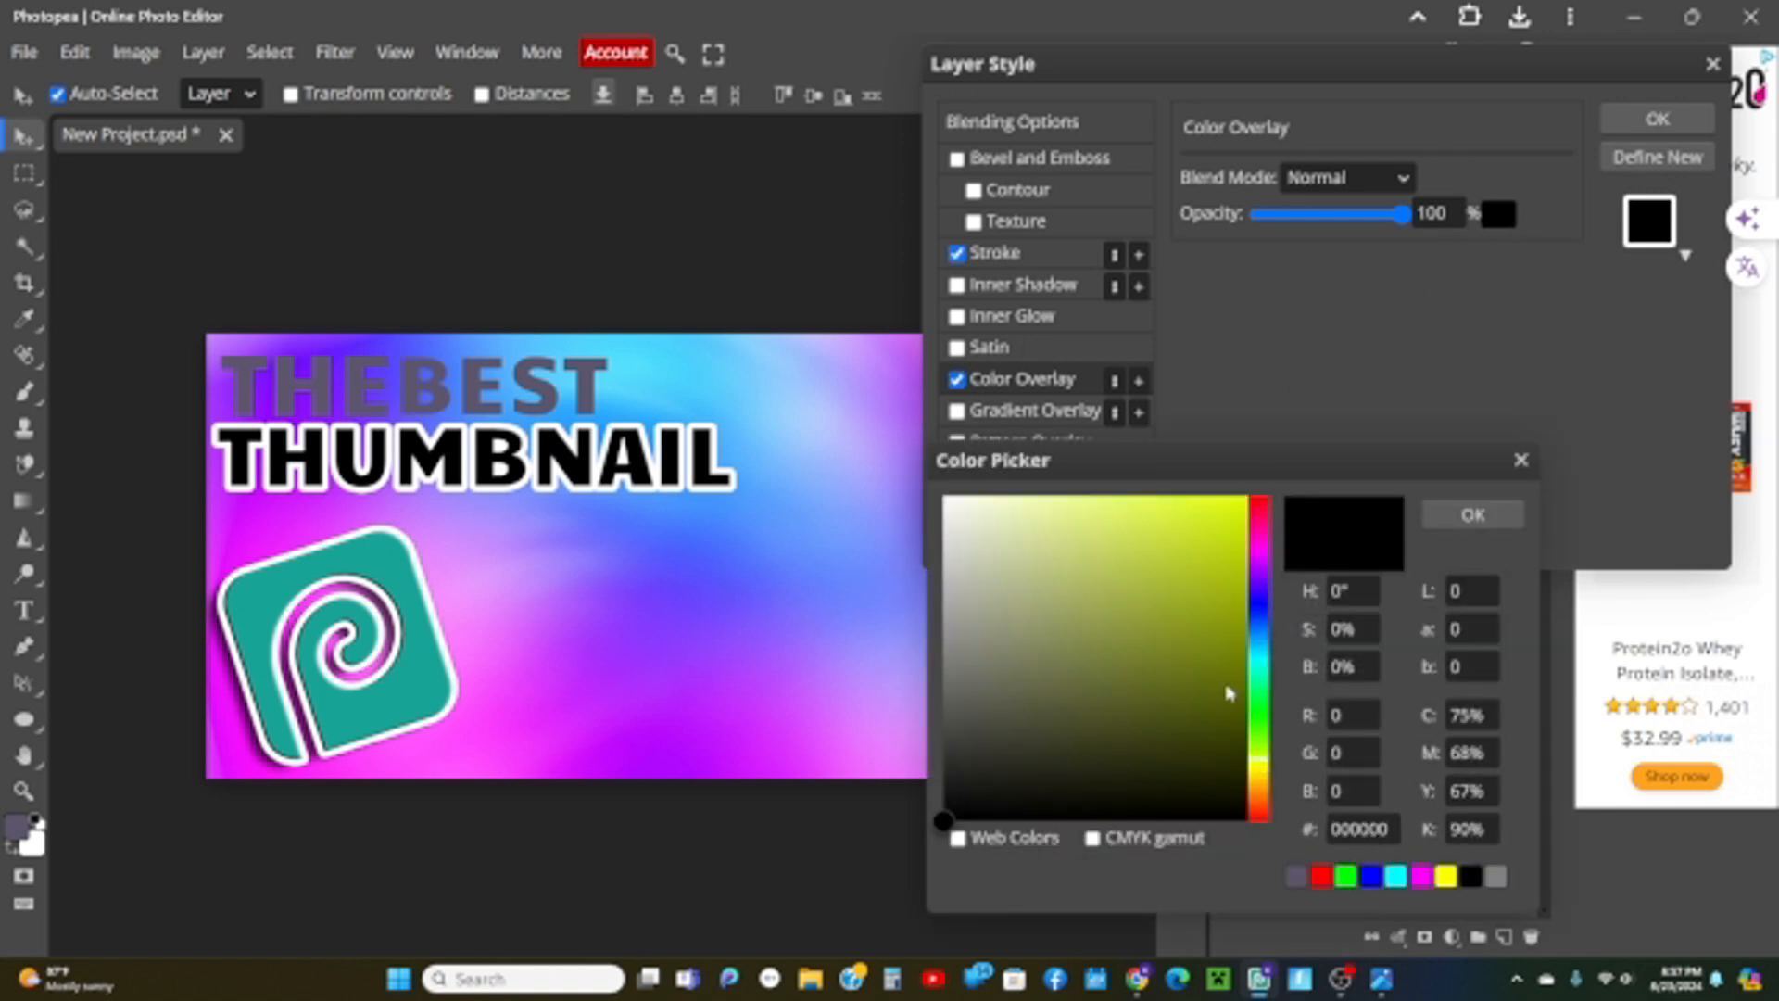
drag(1228, 693, 1261, 490)
click(1473, 515)
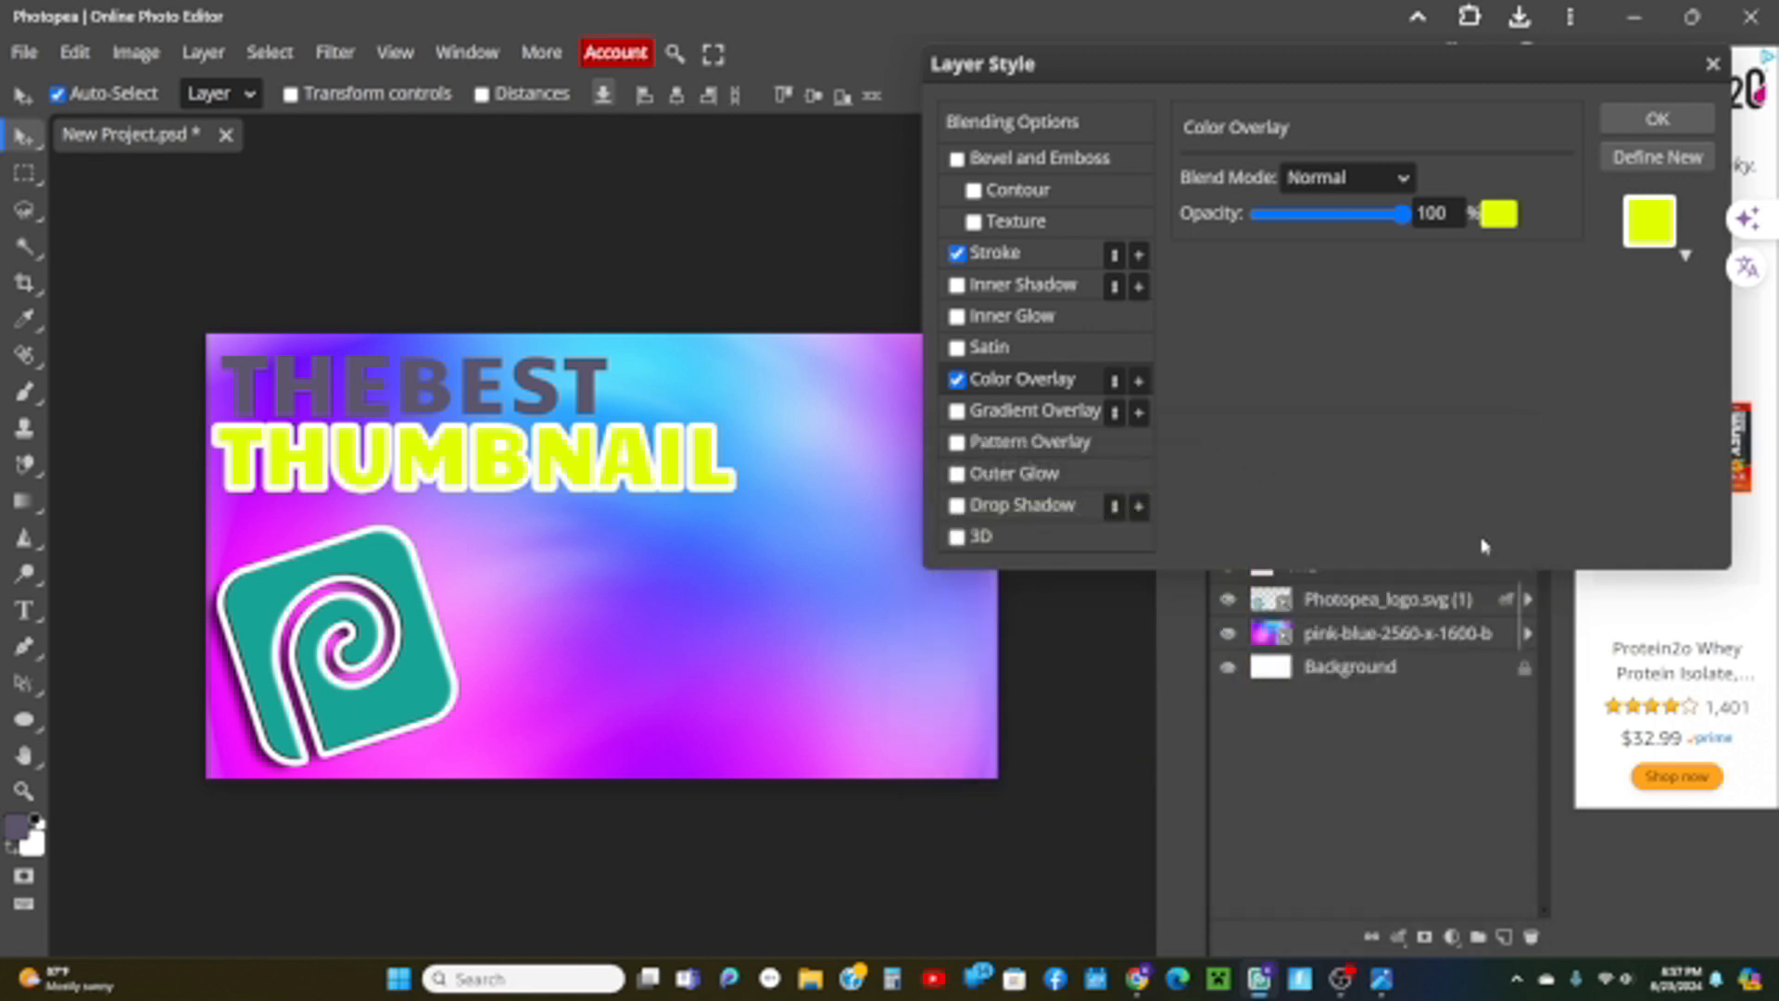
Add a drop shadow and an inner shadow to the THUMBNAIL text, leaving Bevel and Emboss off.
click(964, 506)
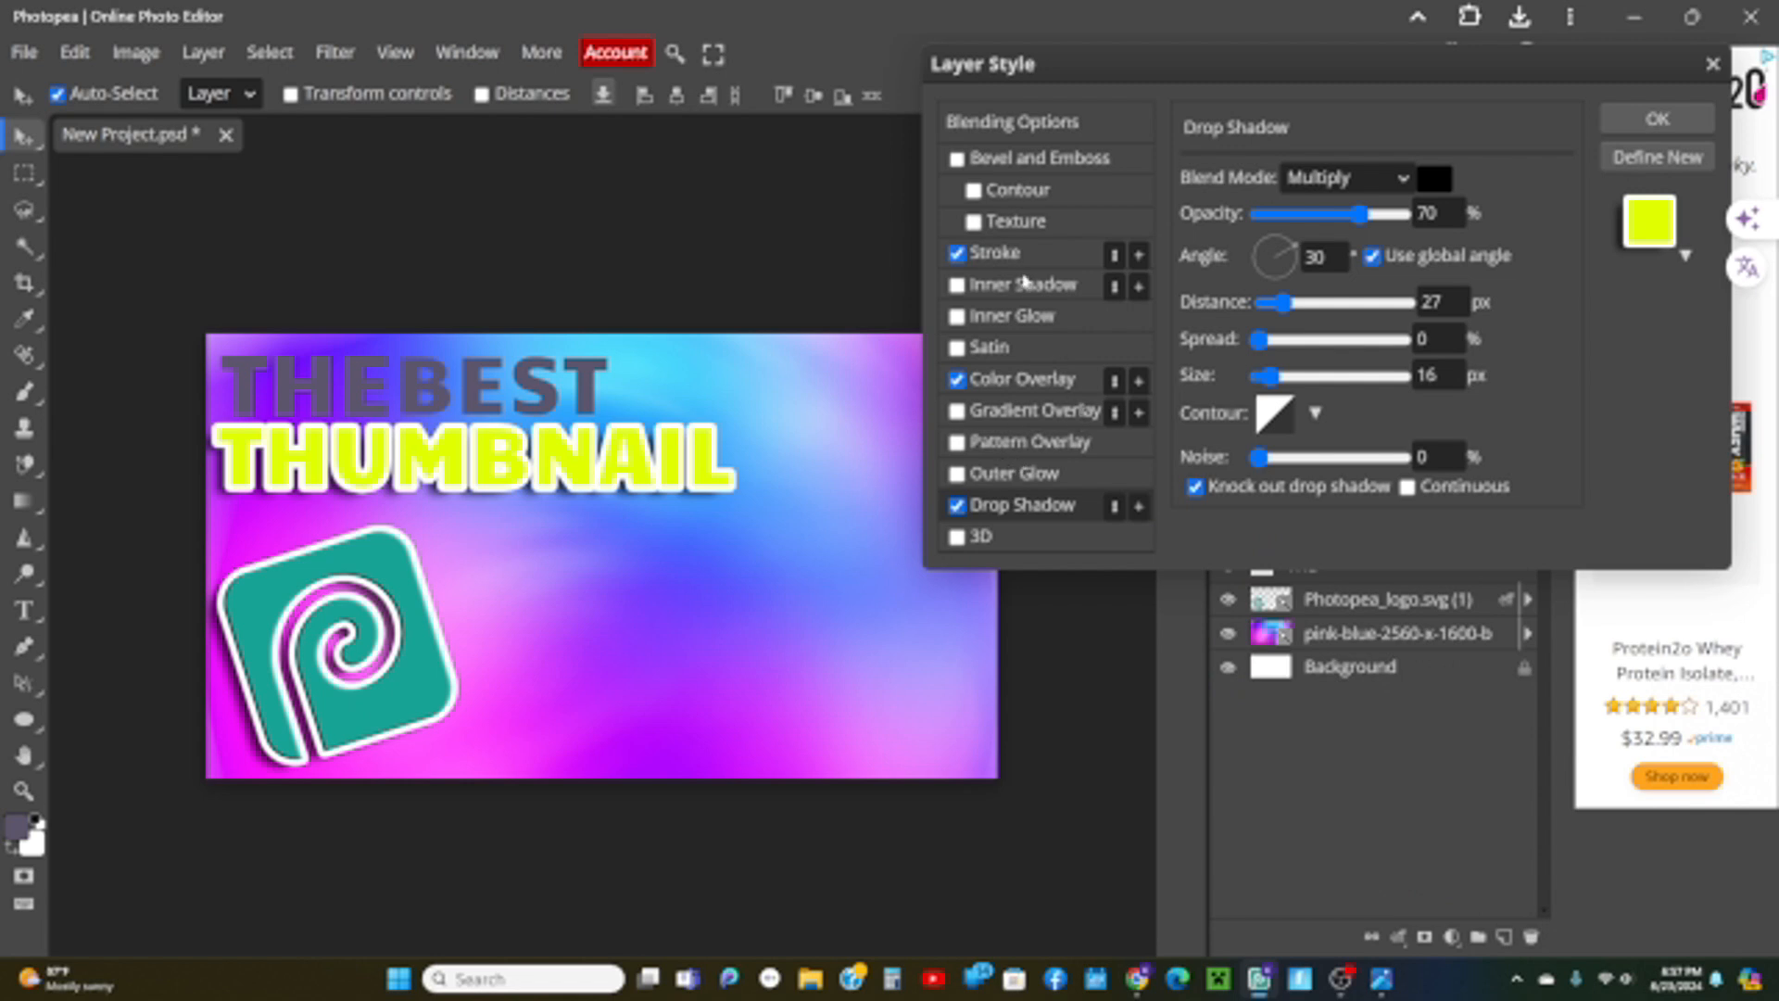
click(958, 160)
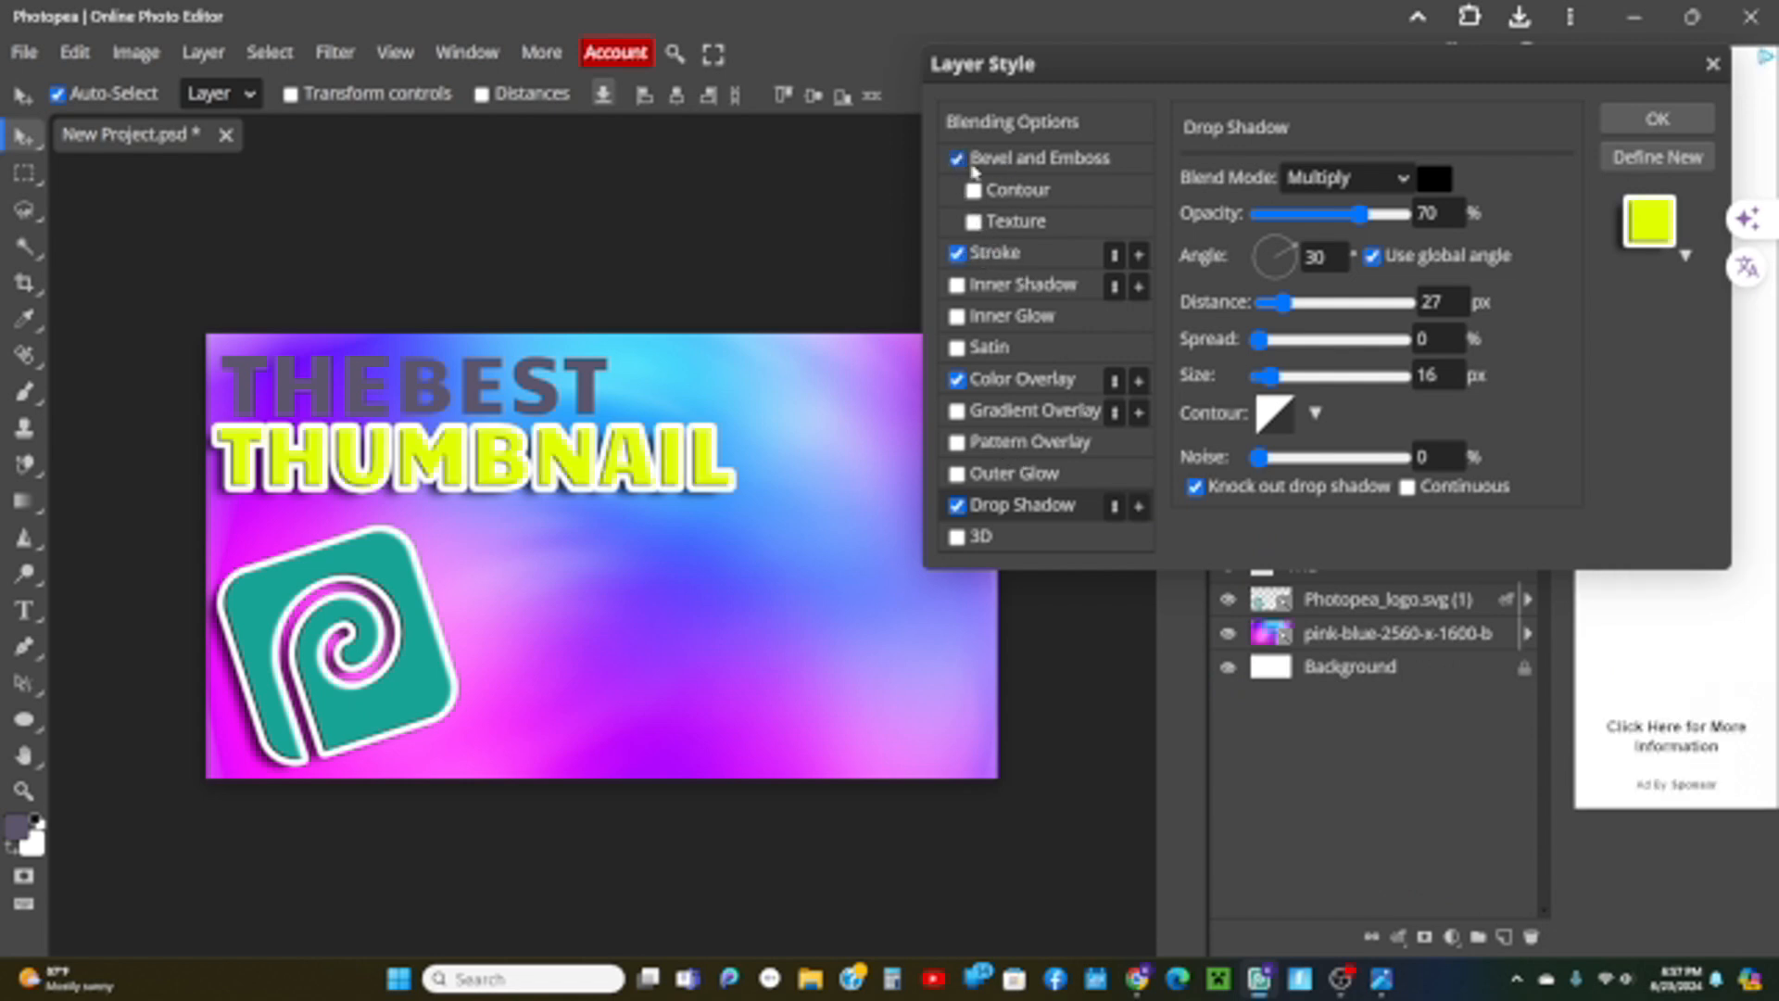
click(958, 164)
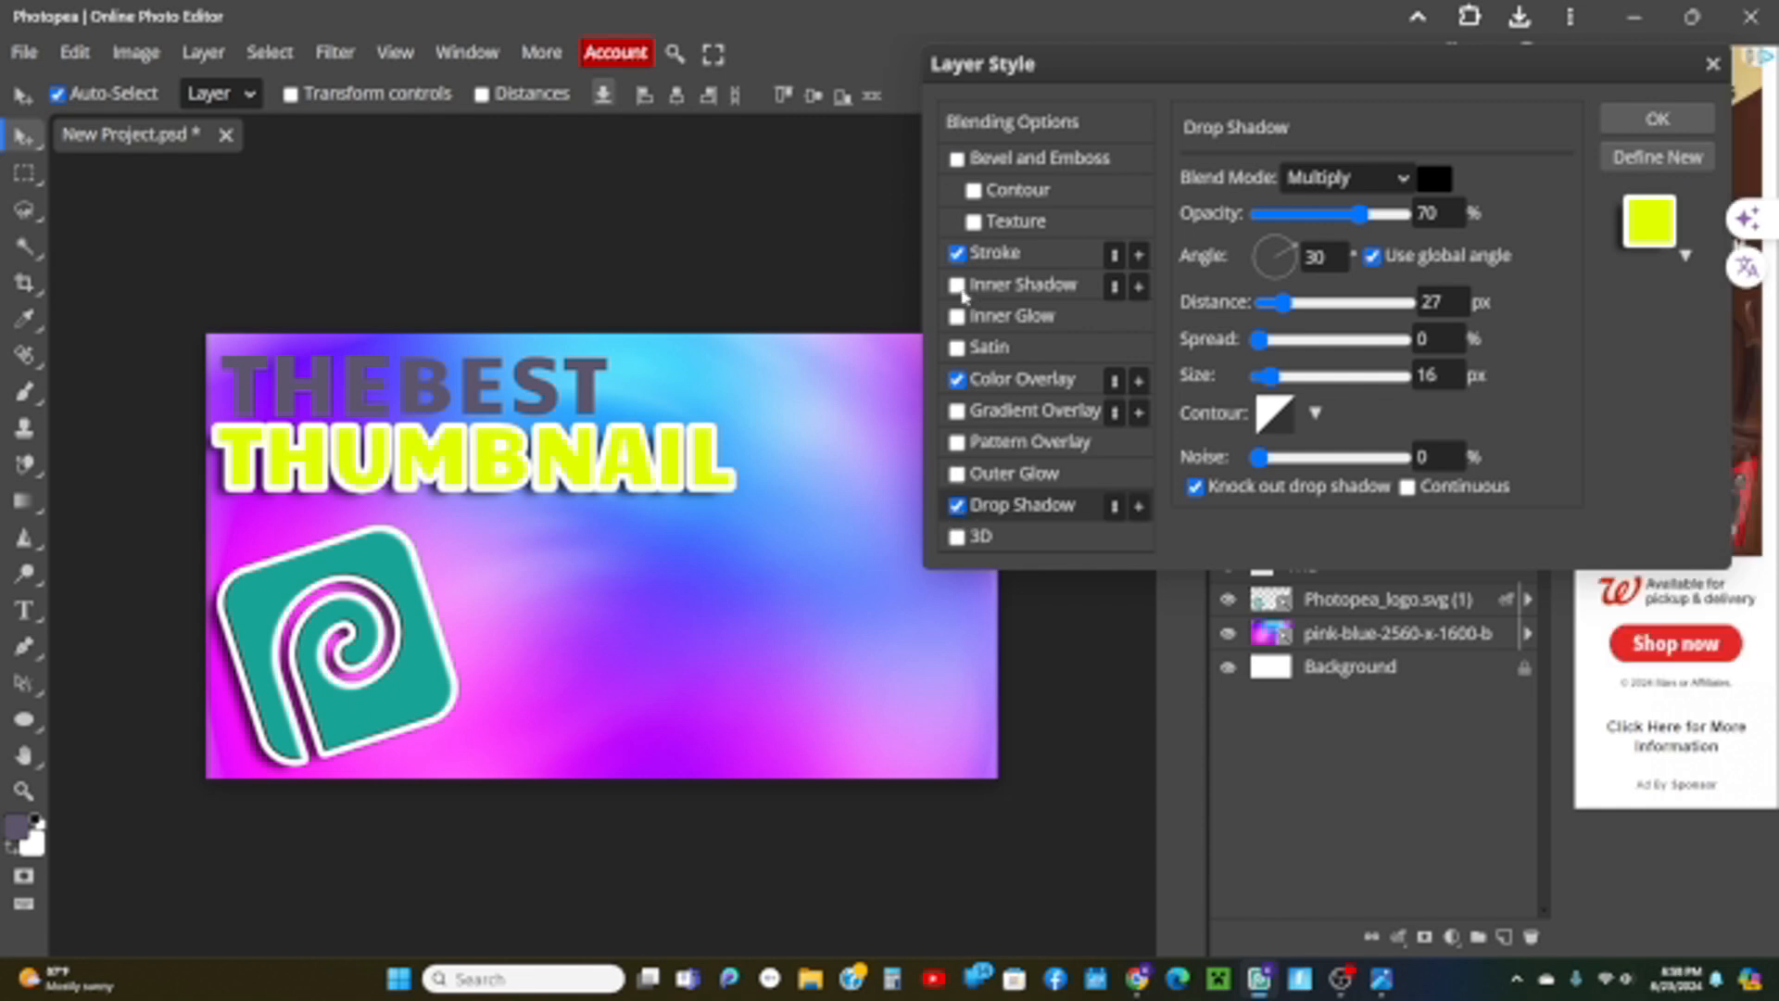
click(958, 287)
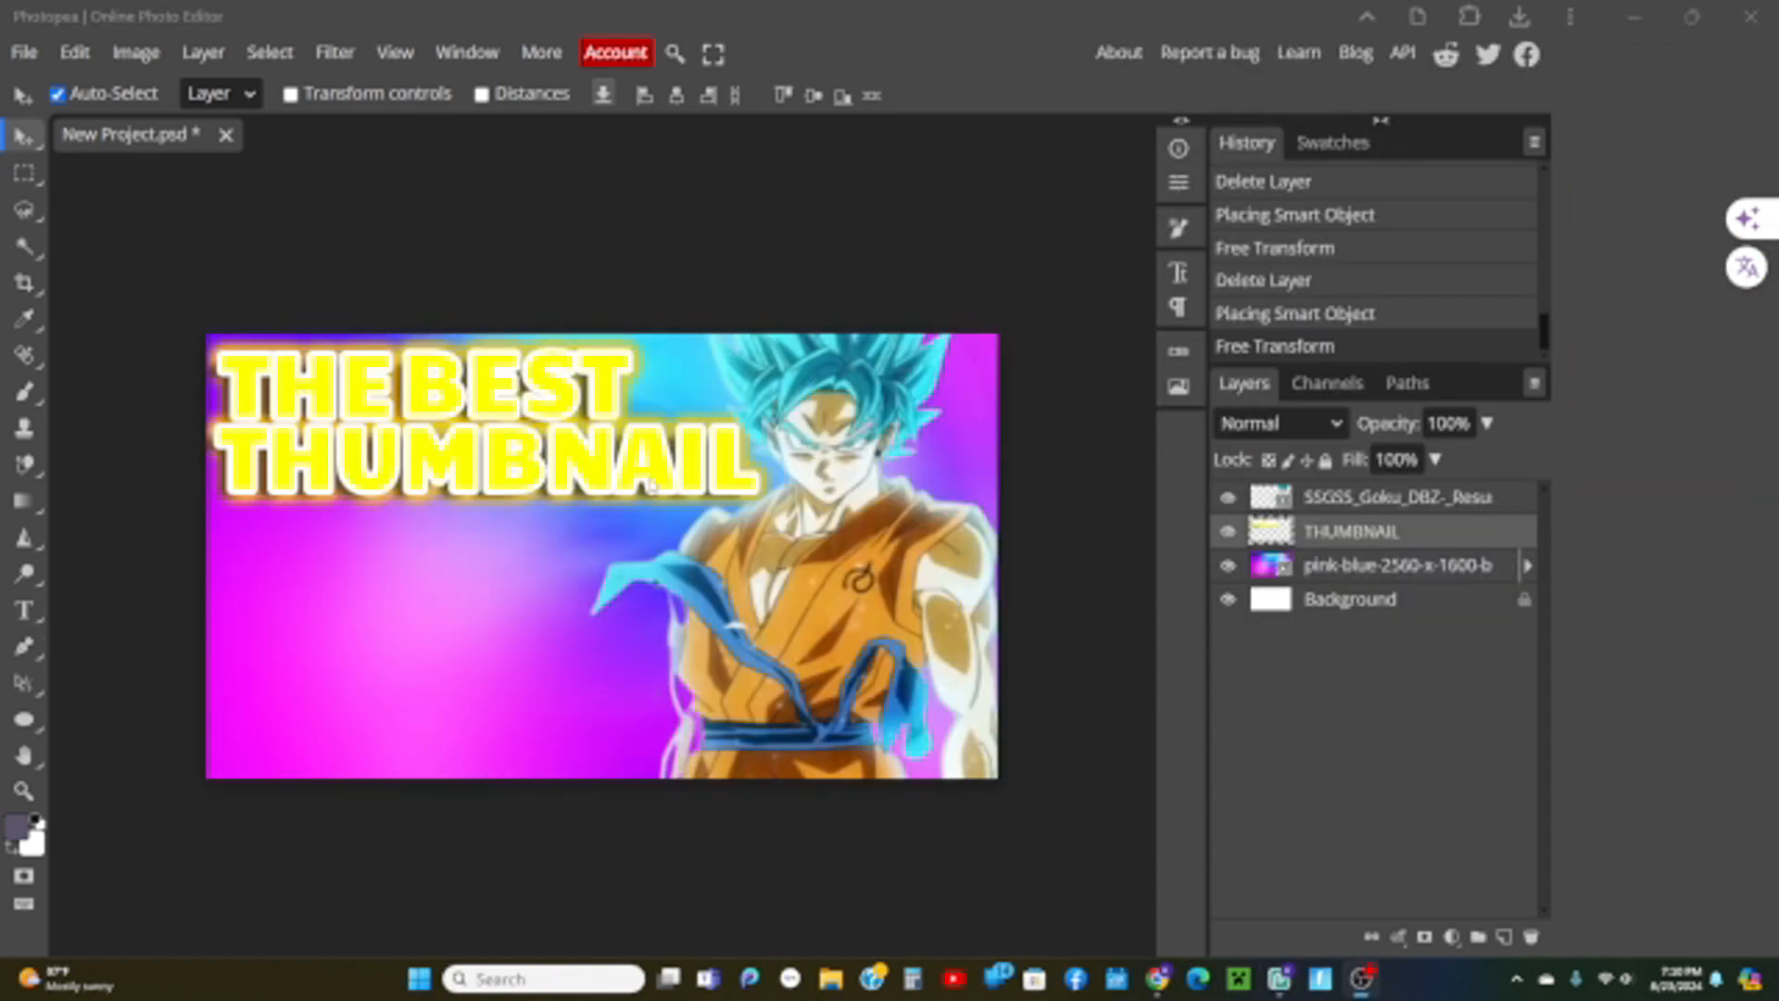
Apply a Brightness/Contrast adjustment to the Goku layer, raising brightness slightly and contrast more strongly.
click(1316, 499)
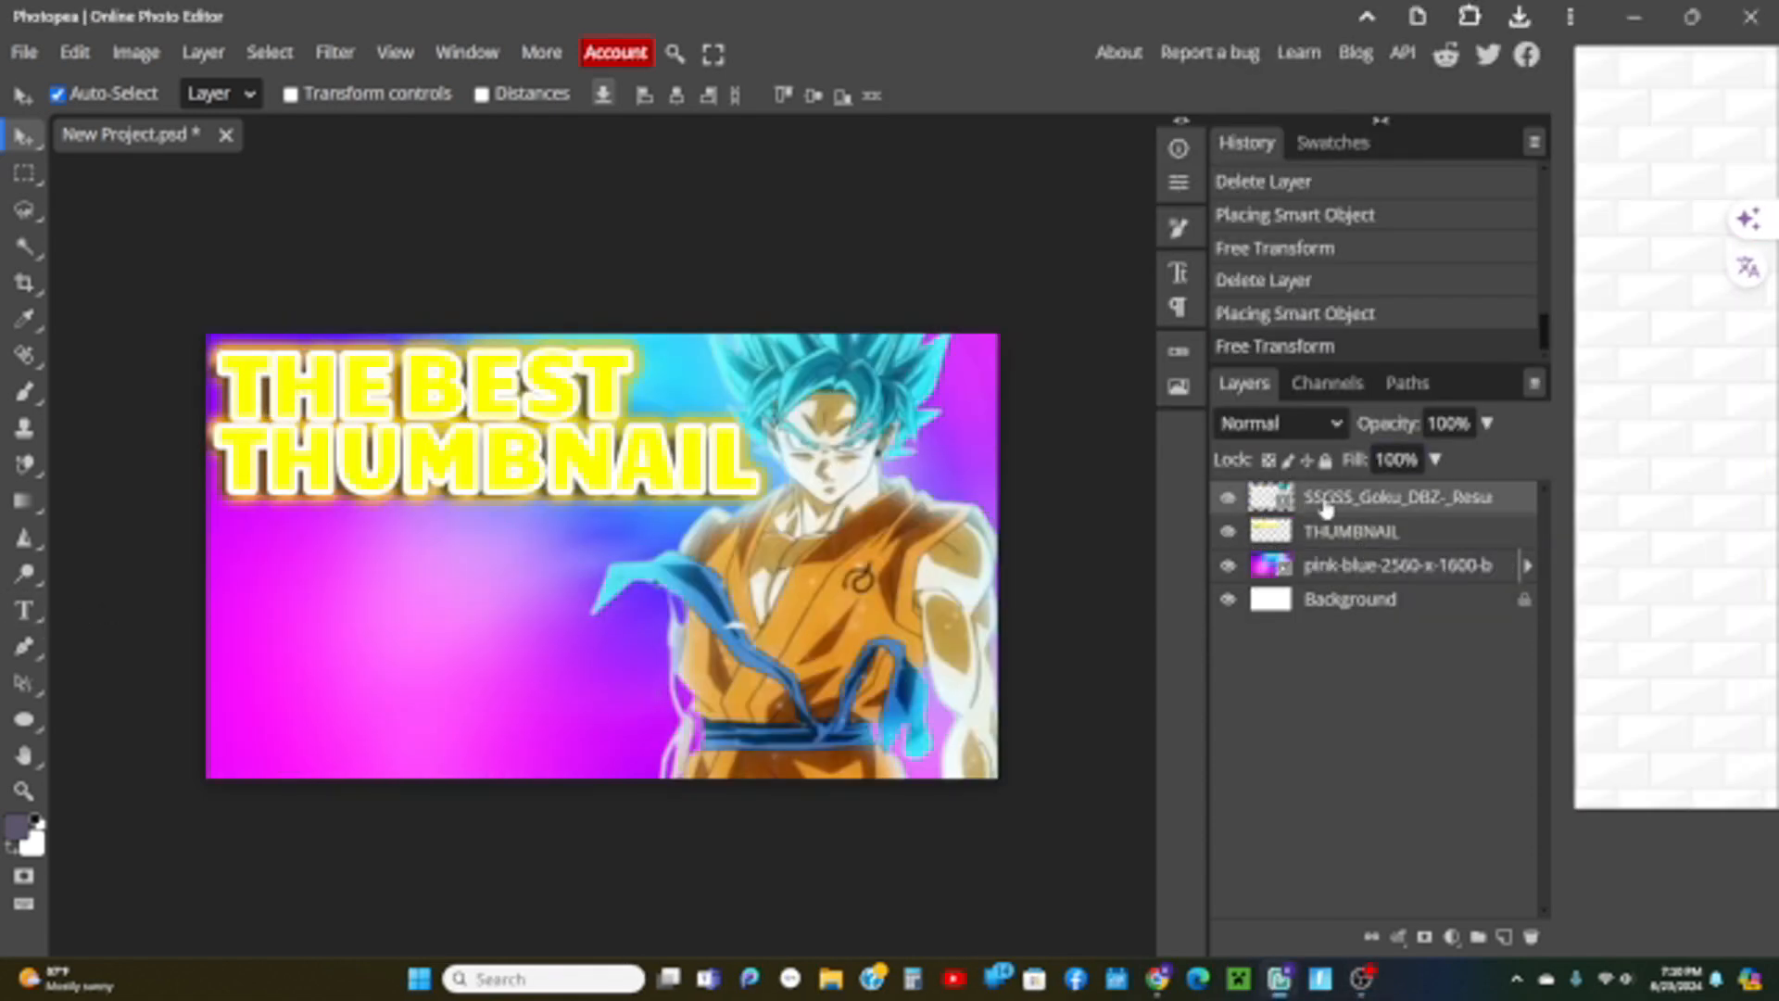
right_click(1324, 505)
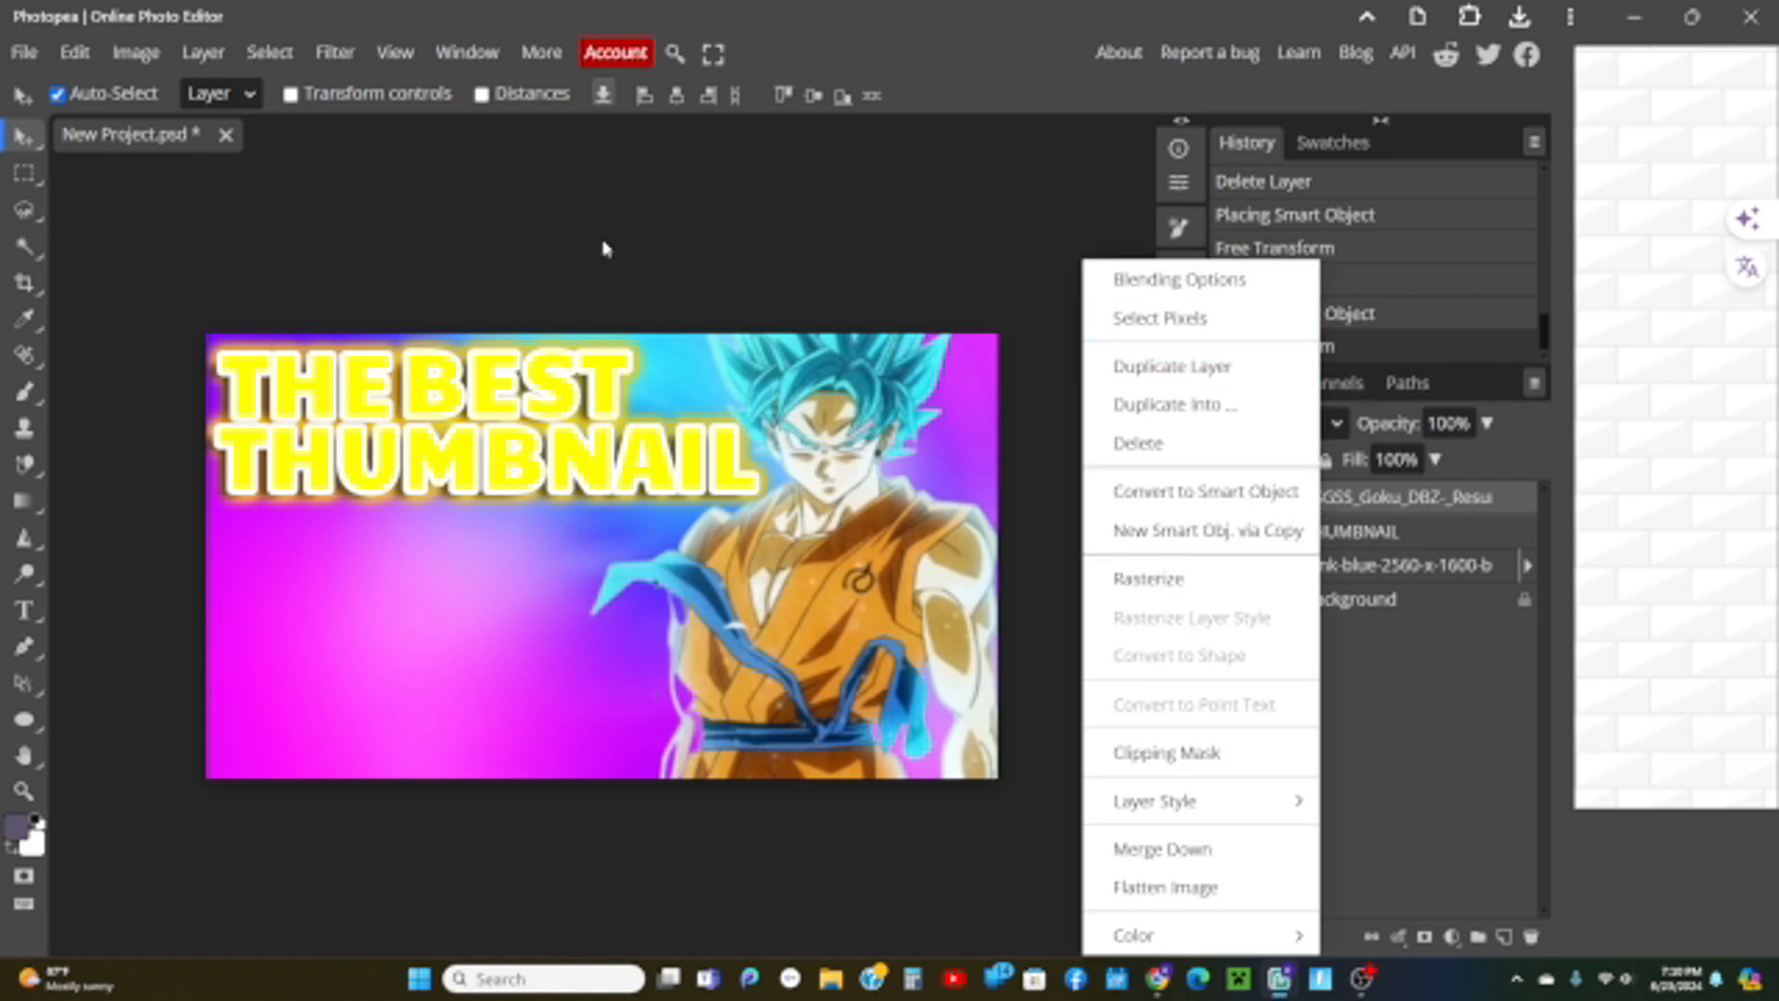
click(290, 58)
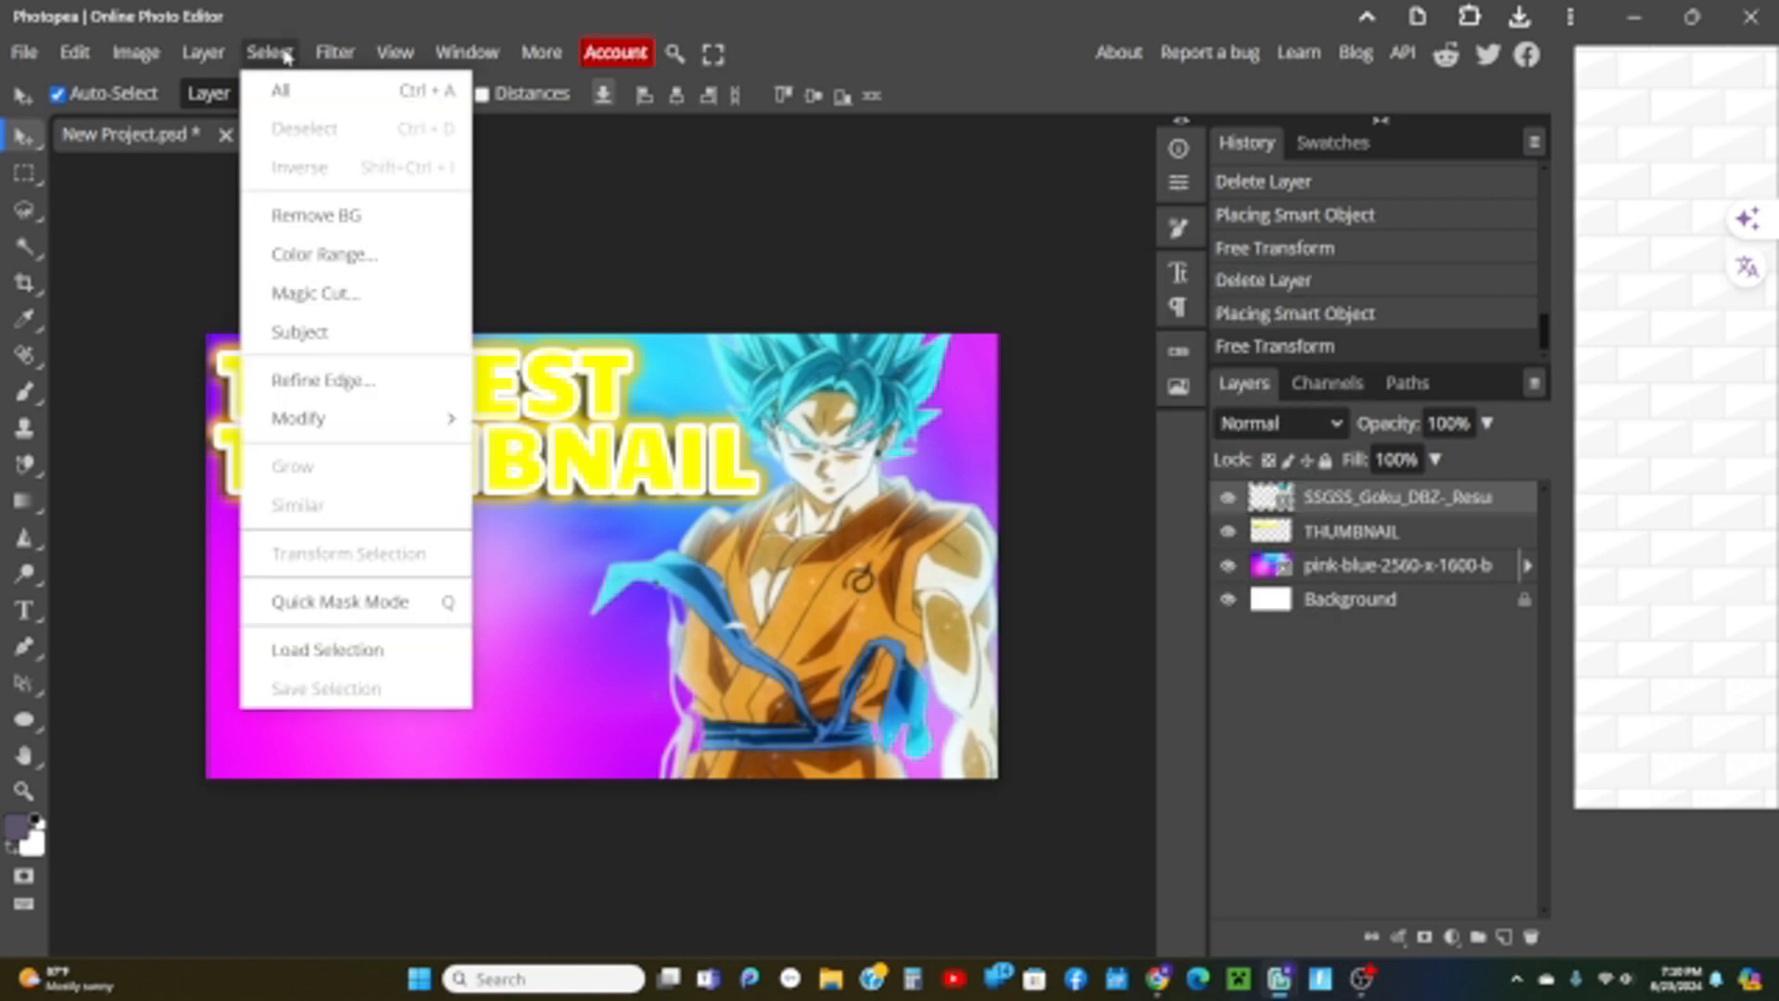
mouse_move(359, 57)
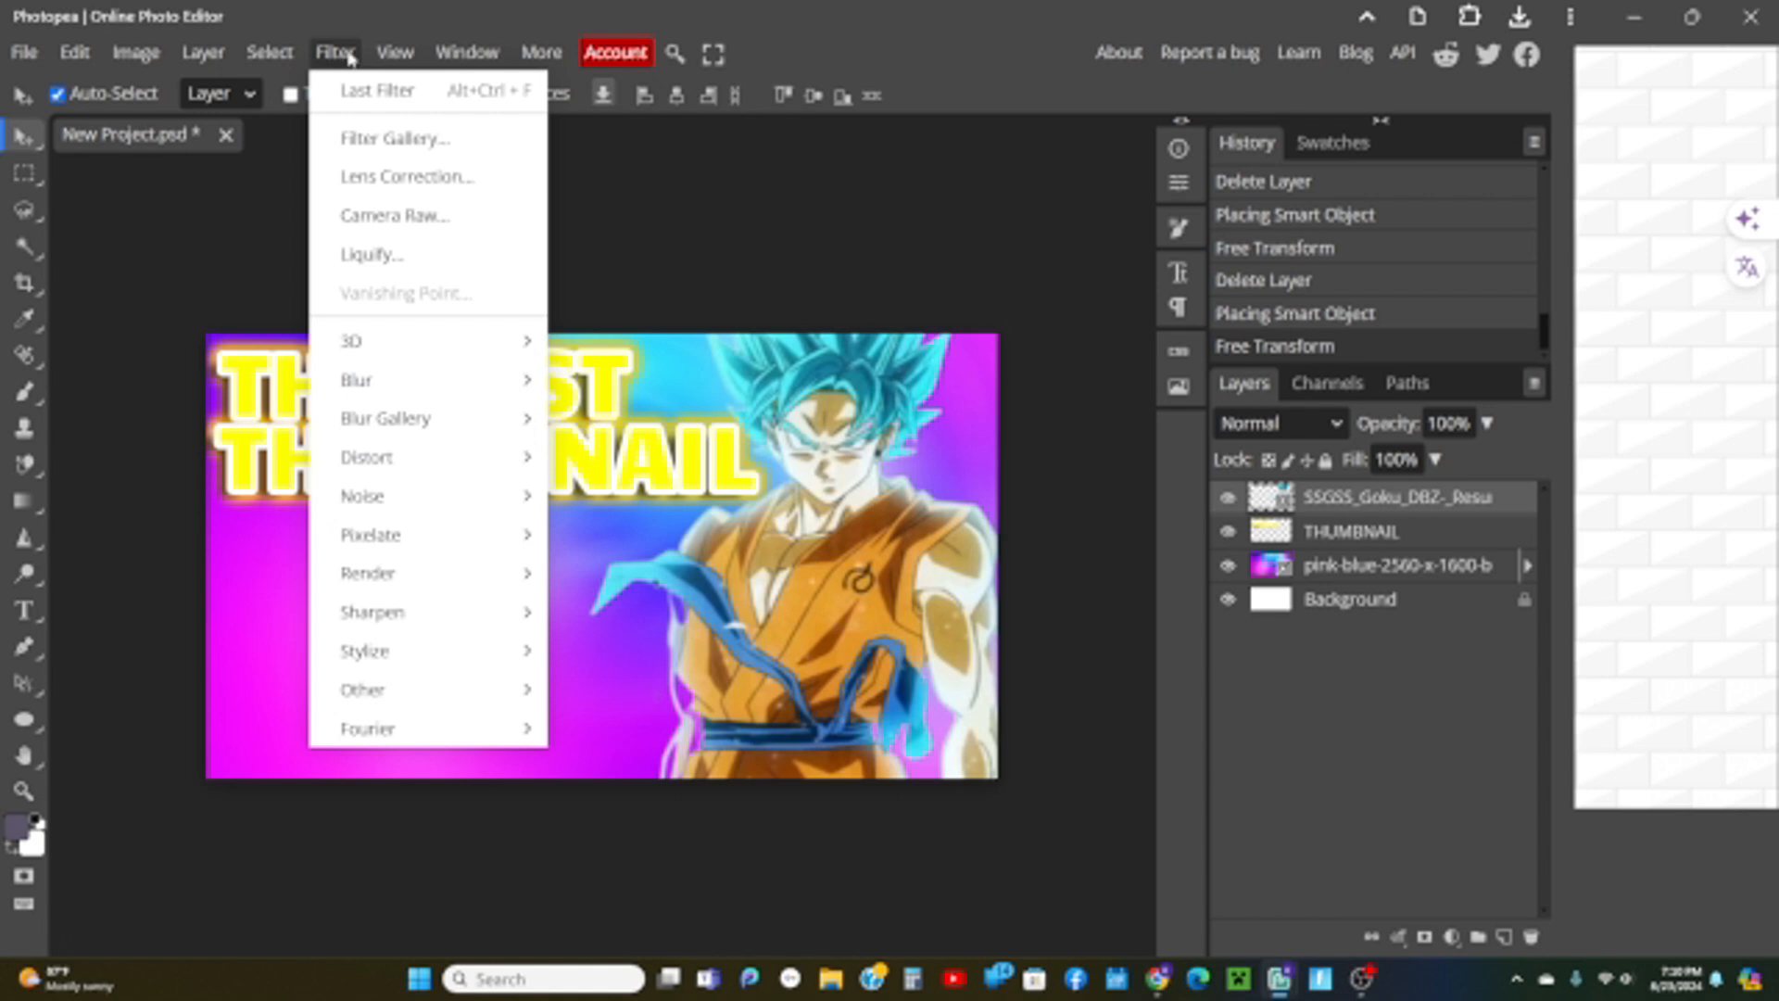
mouse_move(266, 57)
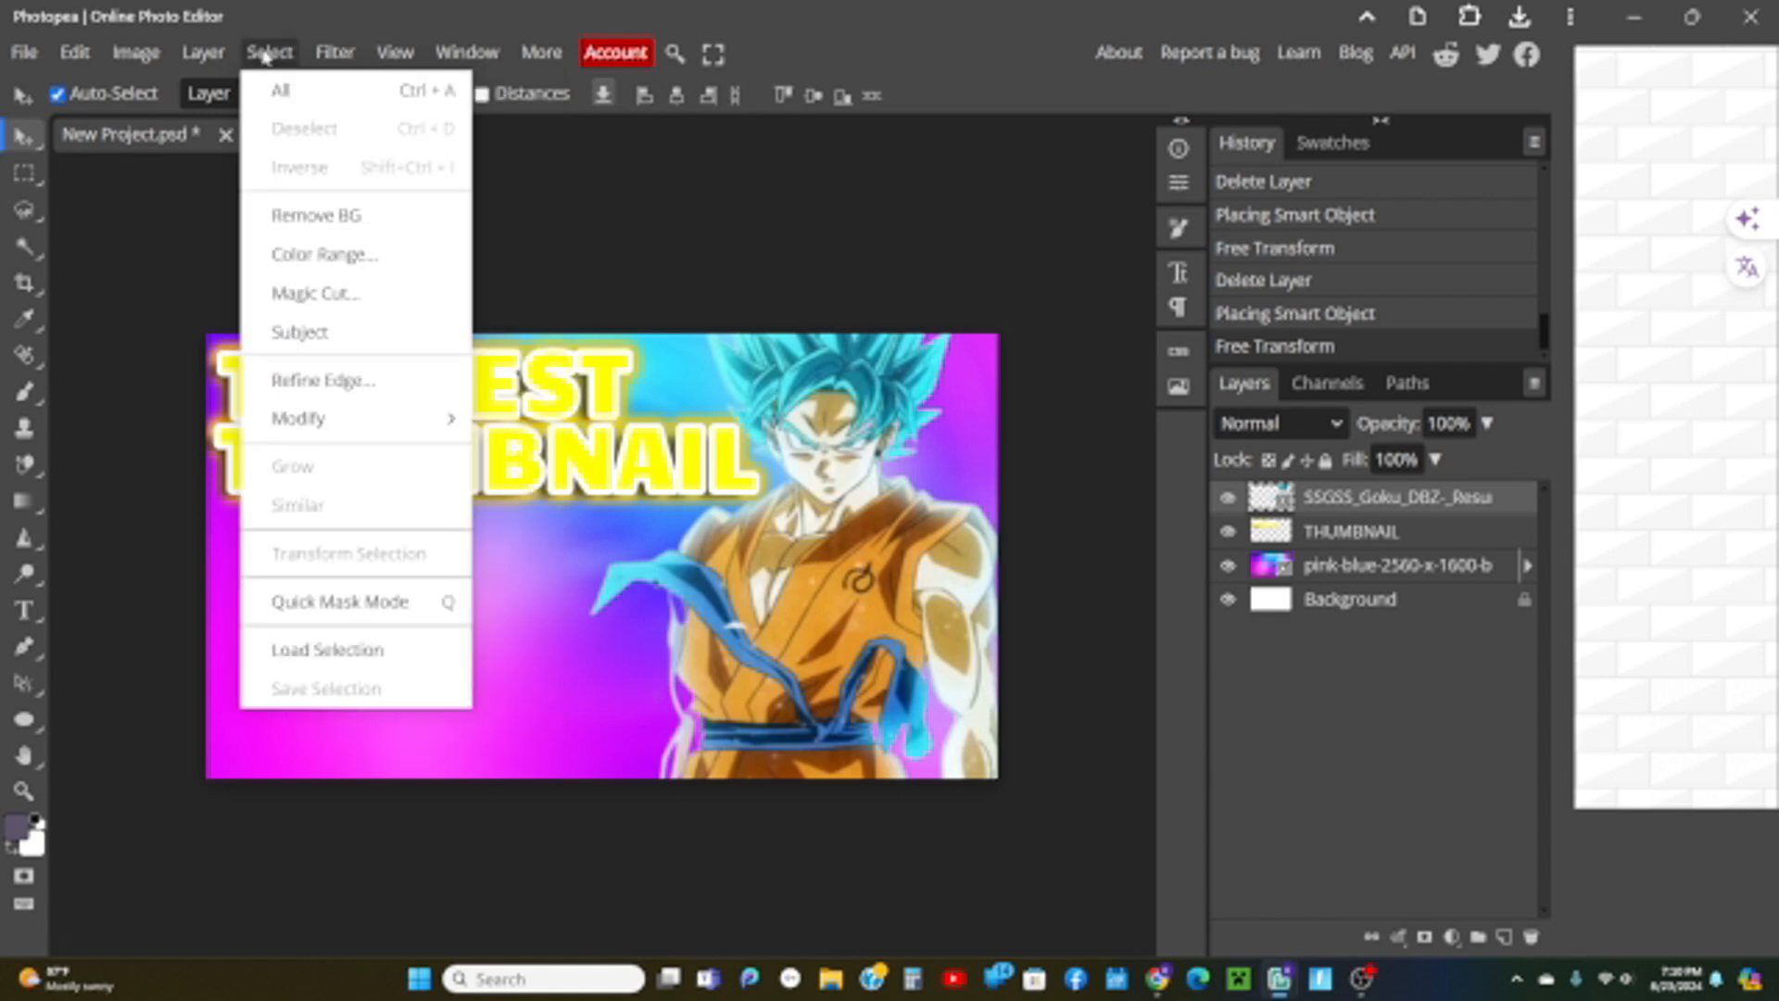
mouse_move(164, 56)
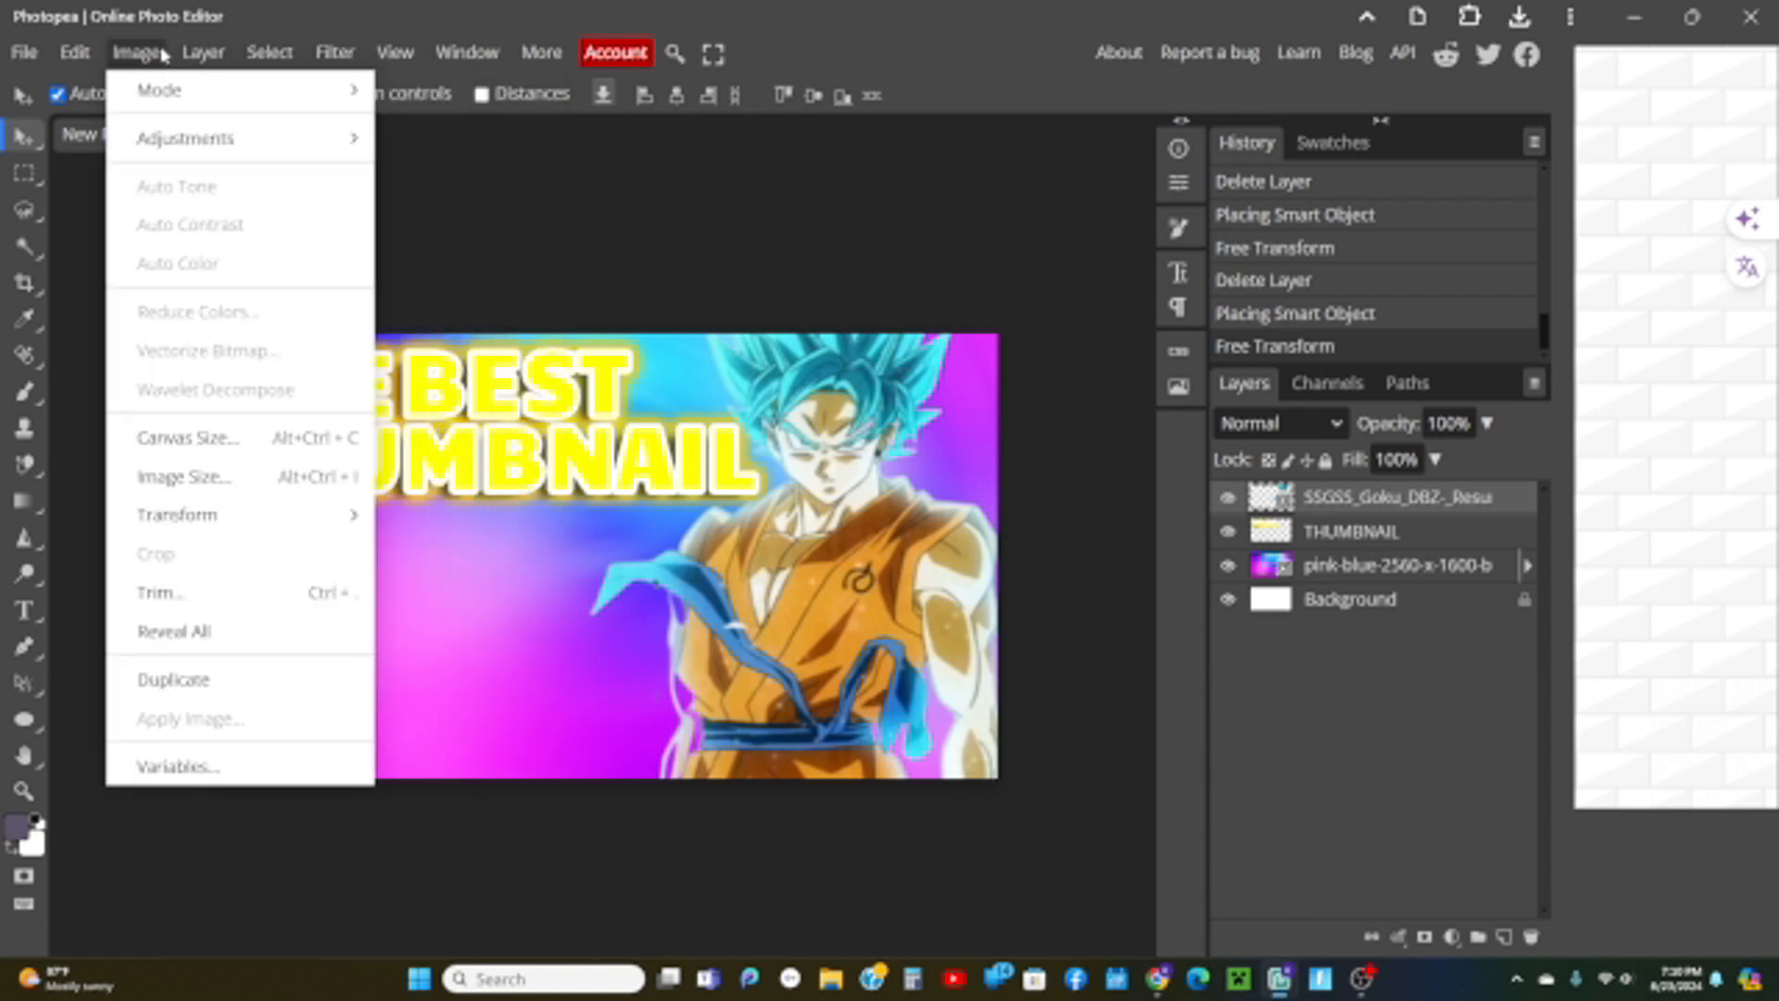
mouse_move(198, 137)
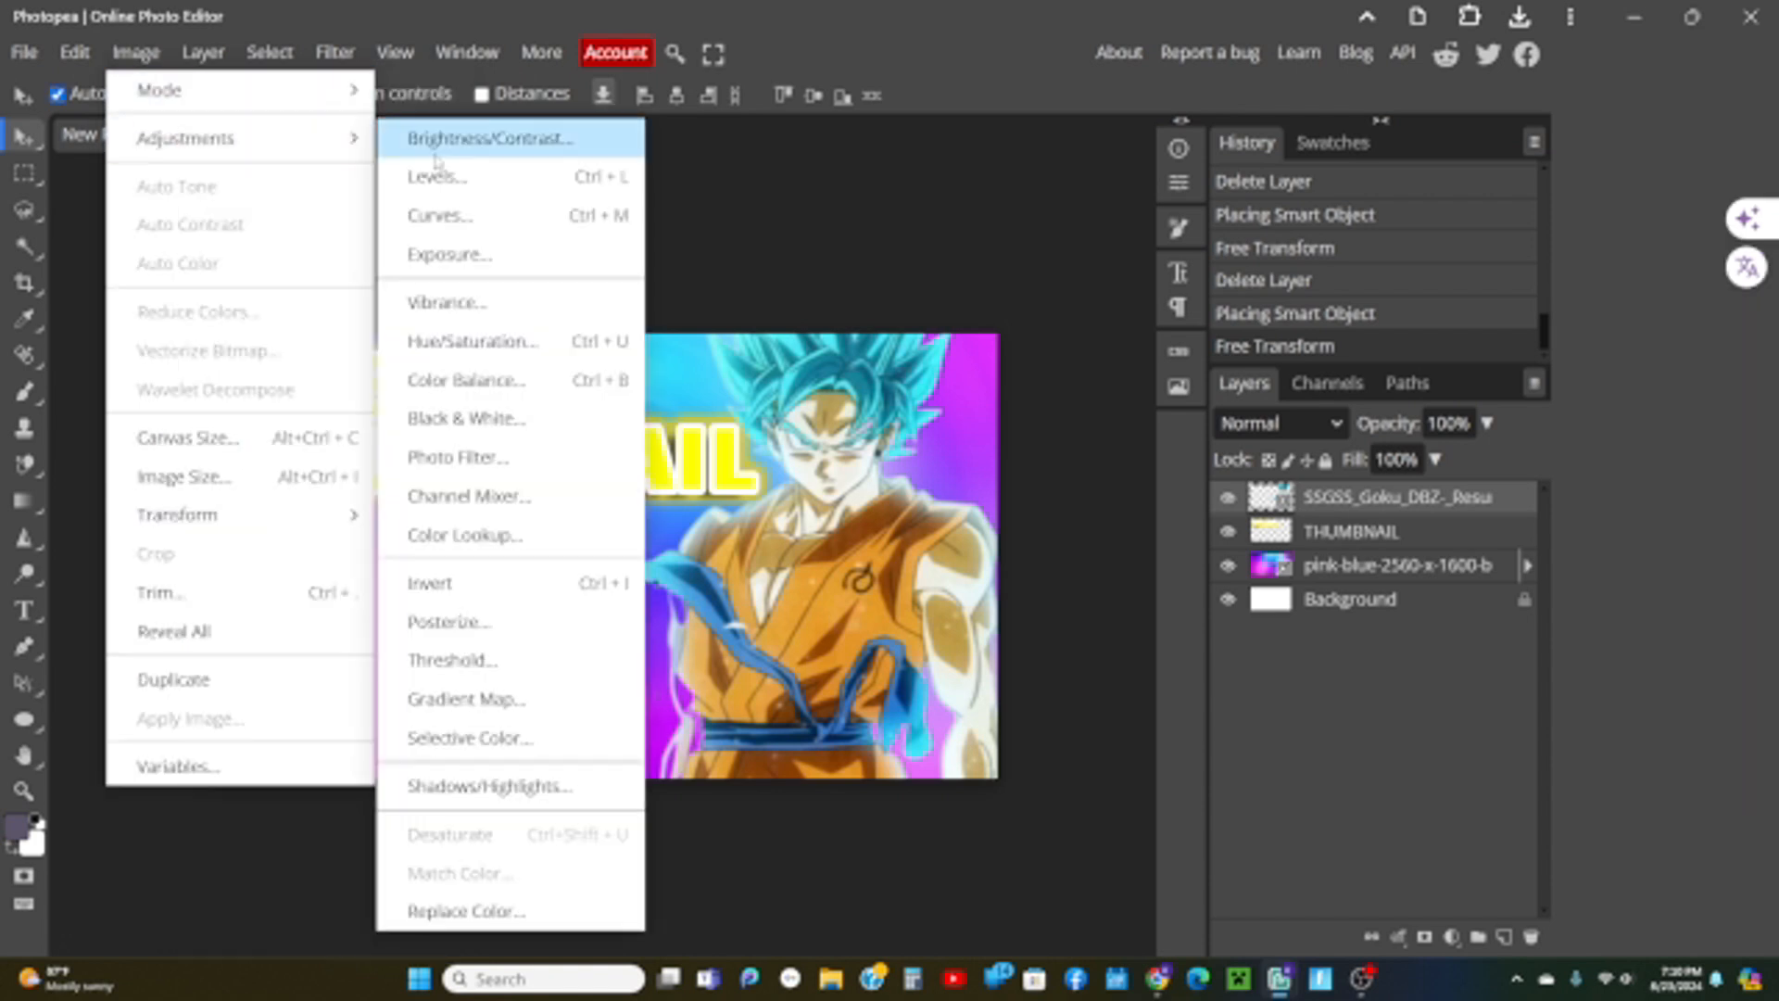
click(509, 156)
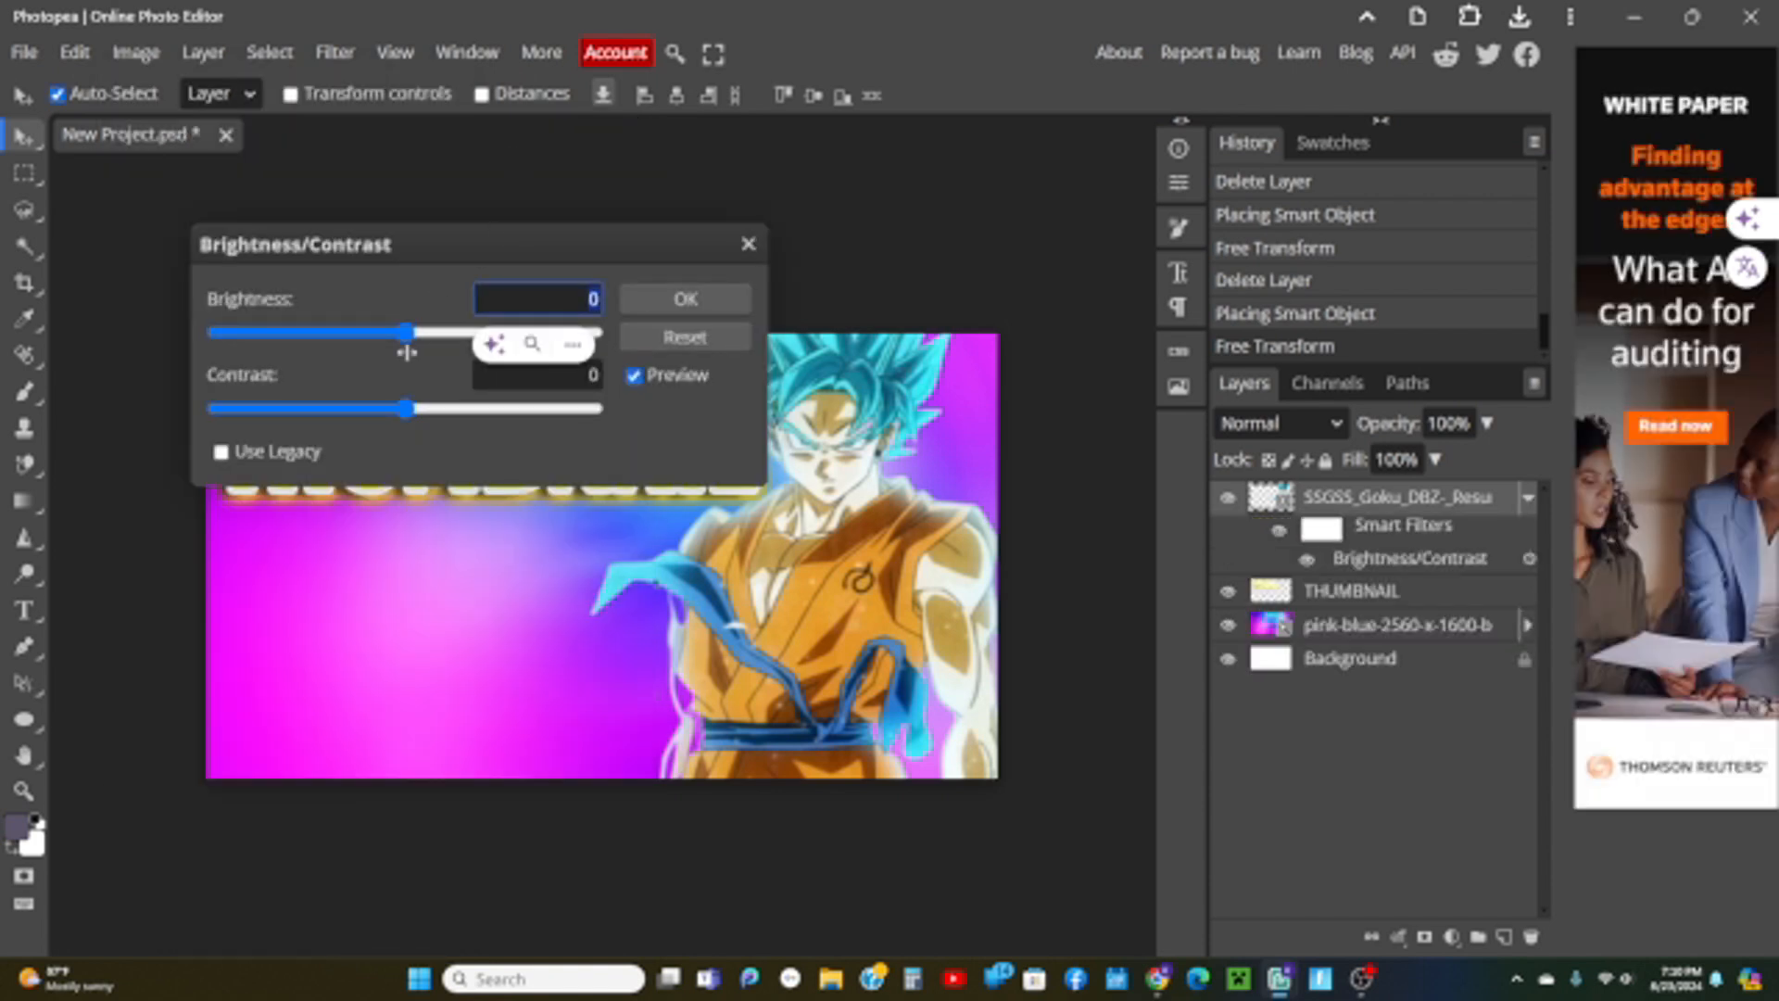
drag(405, 343, 439, 348)
drag(405, 408, 489, 408)
mouse_move(432, 342)
mouse_down()
mouse_move(382, 345)
mouse_move(421, 344)
mouse_up()
click(640, 300)
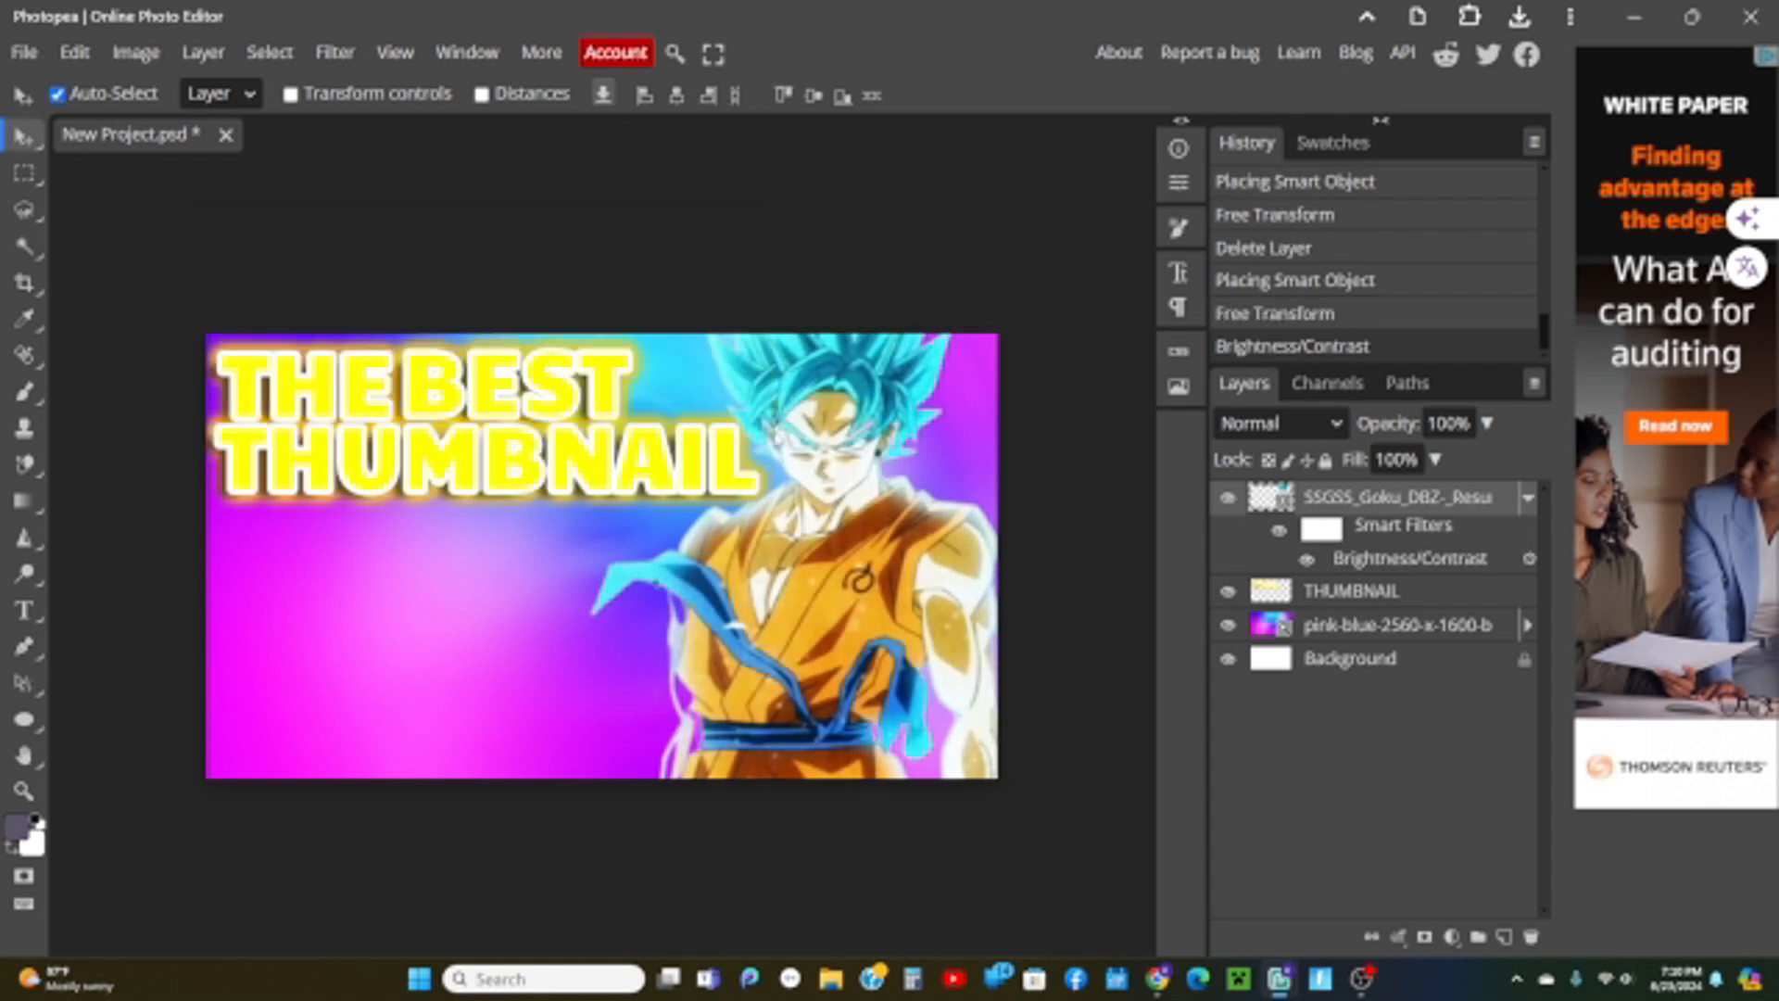
click(825, 537)
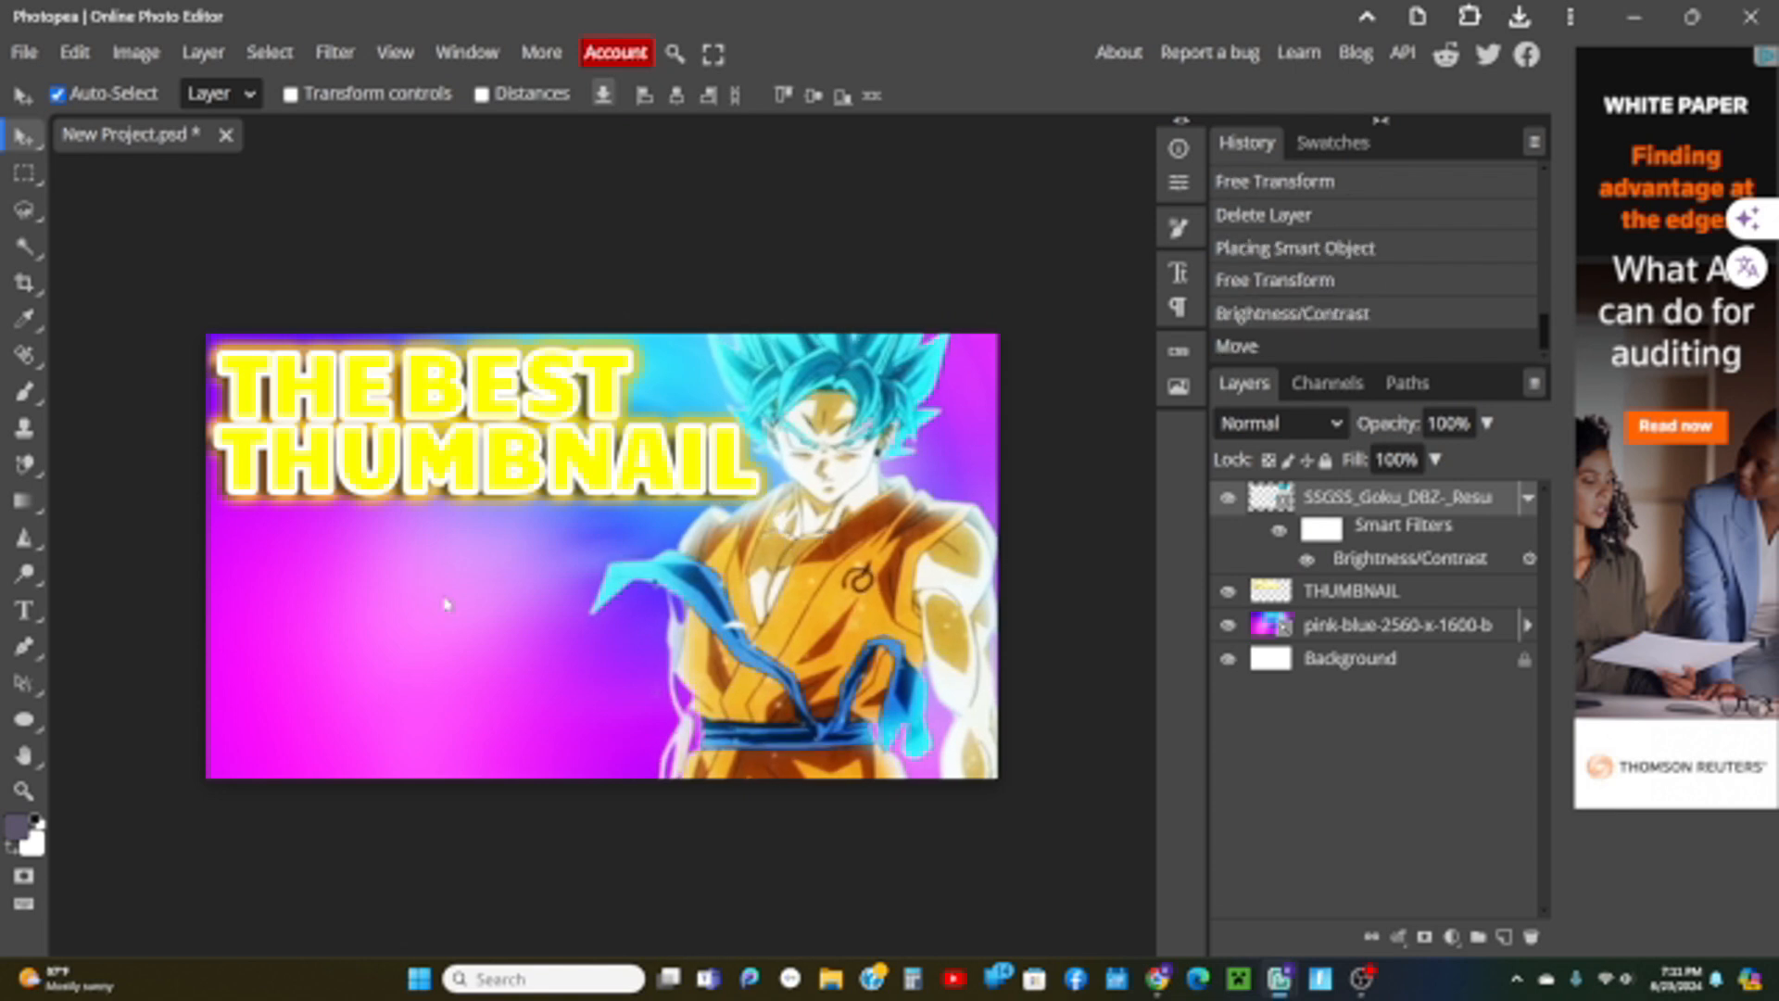
Place the FootageCrate anime lightning image from File Explorer into the thumbnail as a new layer.
key(super+e)
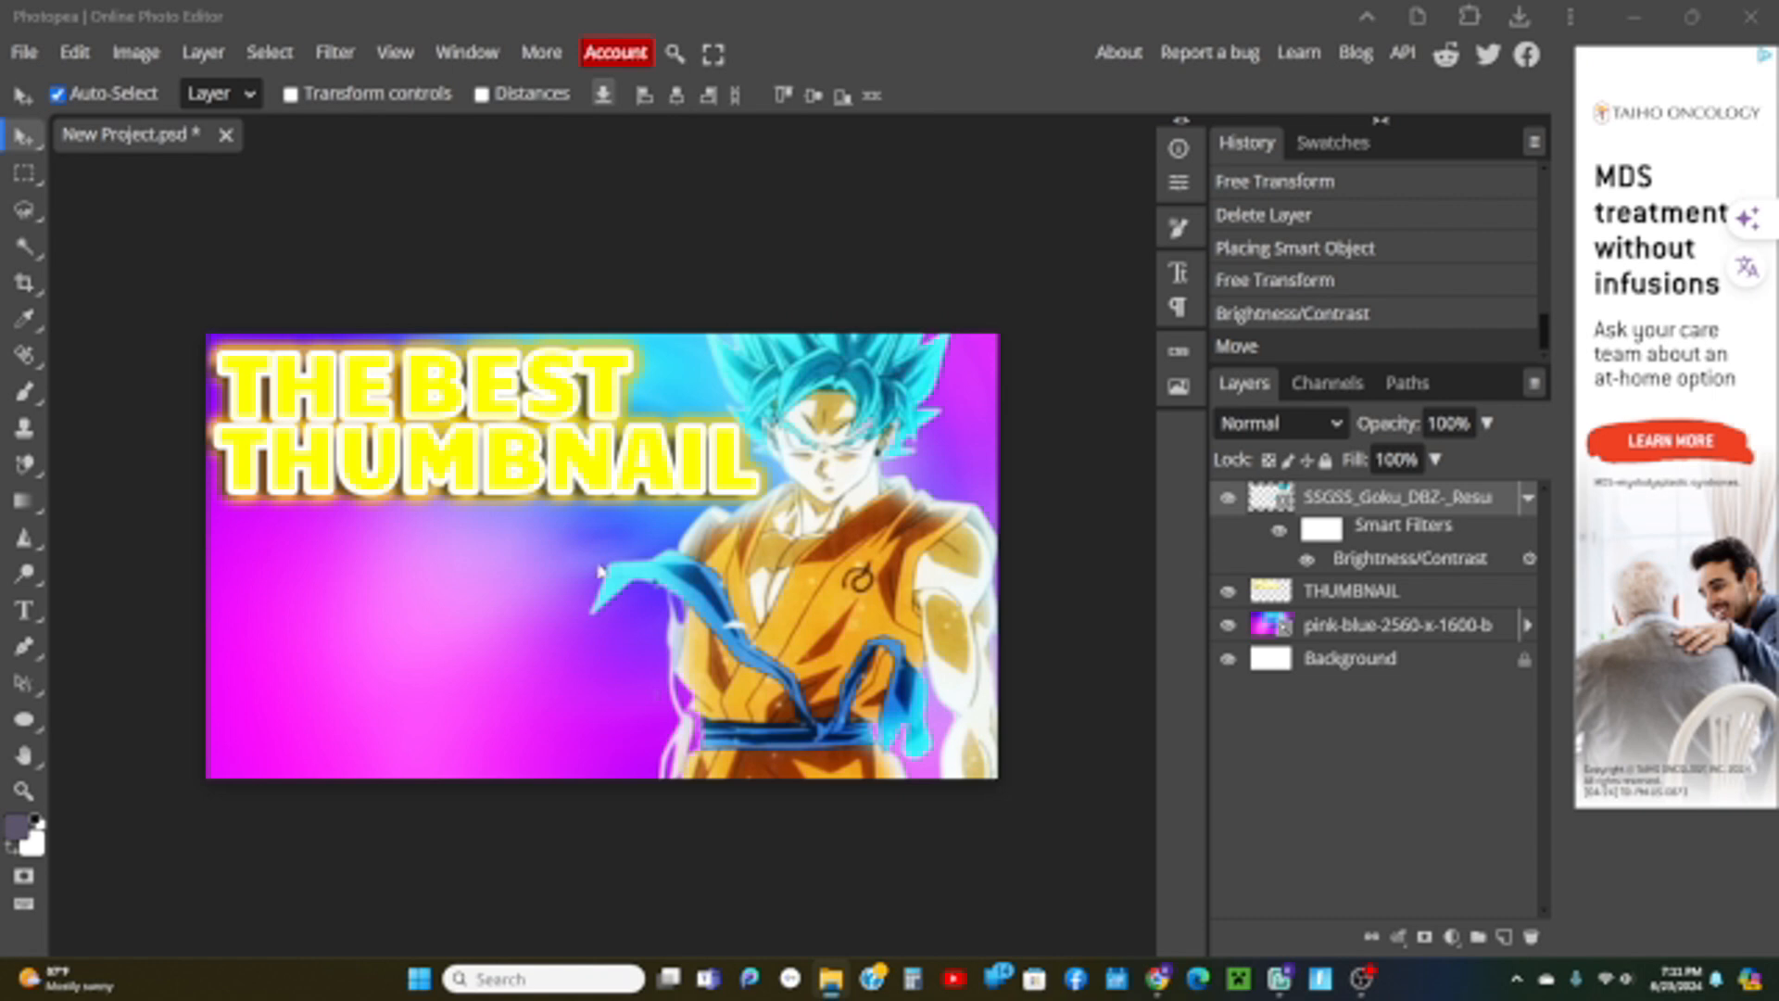
drag(601, 571, 1339, 489)
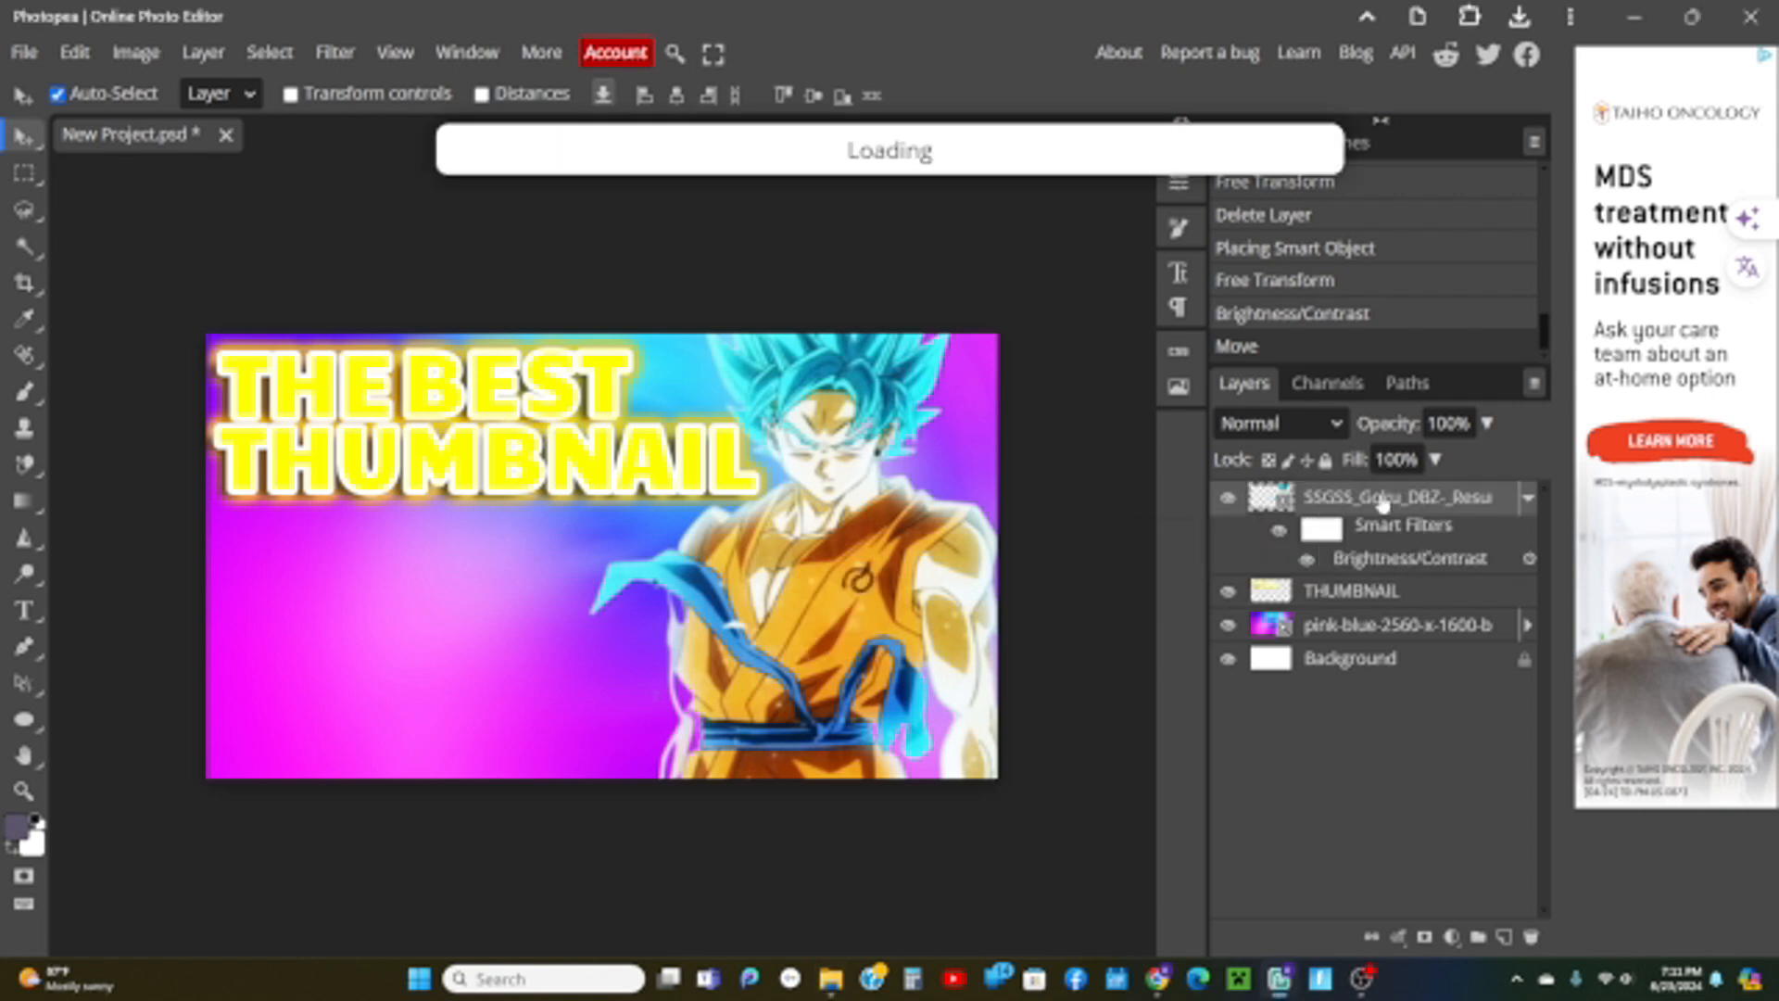
key(Return)
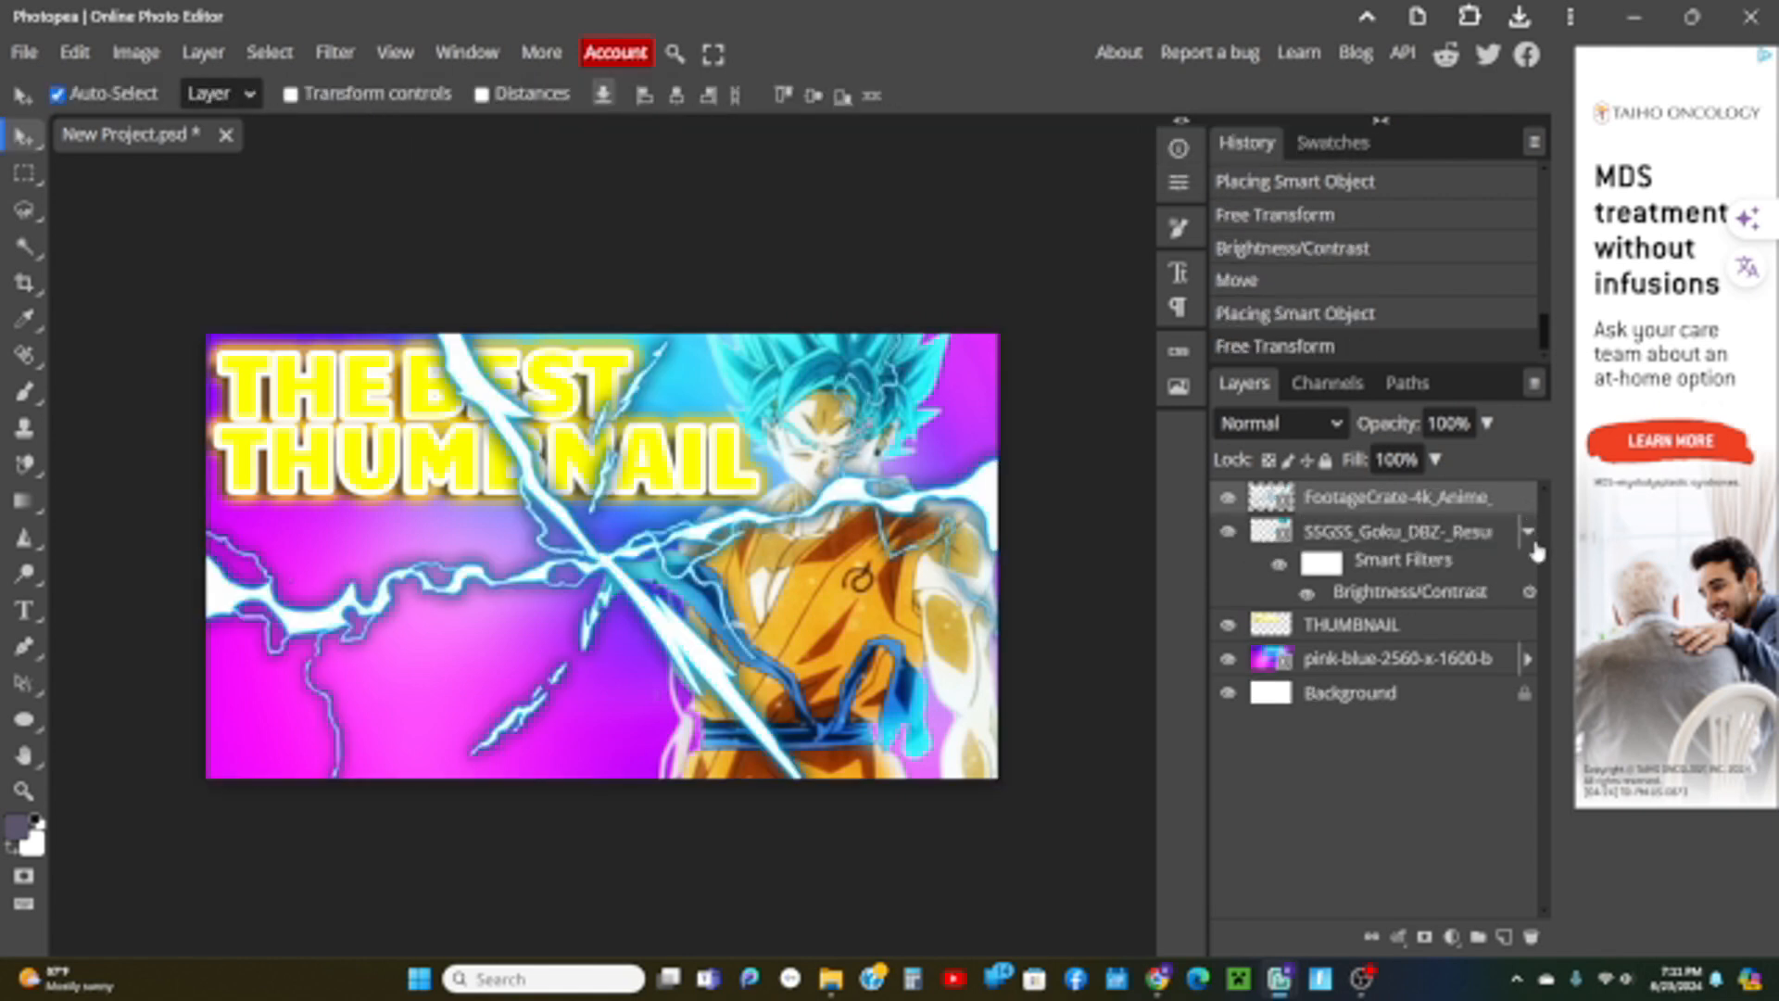
Collapse the Goku layer's smart filters and move the lightning layer below THUMBNAIL, directly above the pink-blue background.
click(1528, 533)
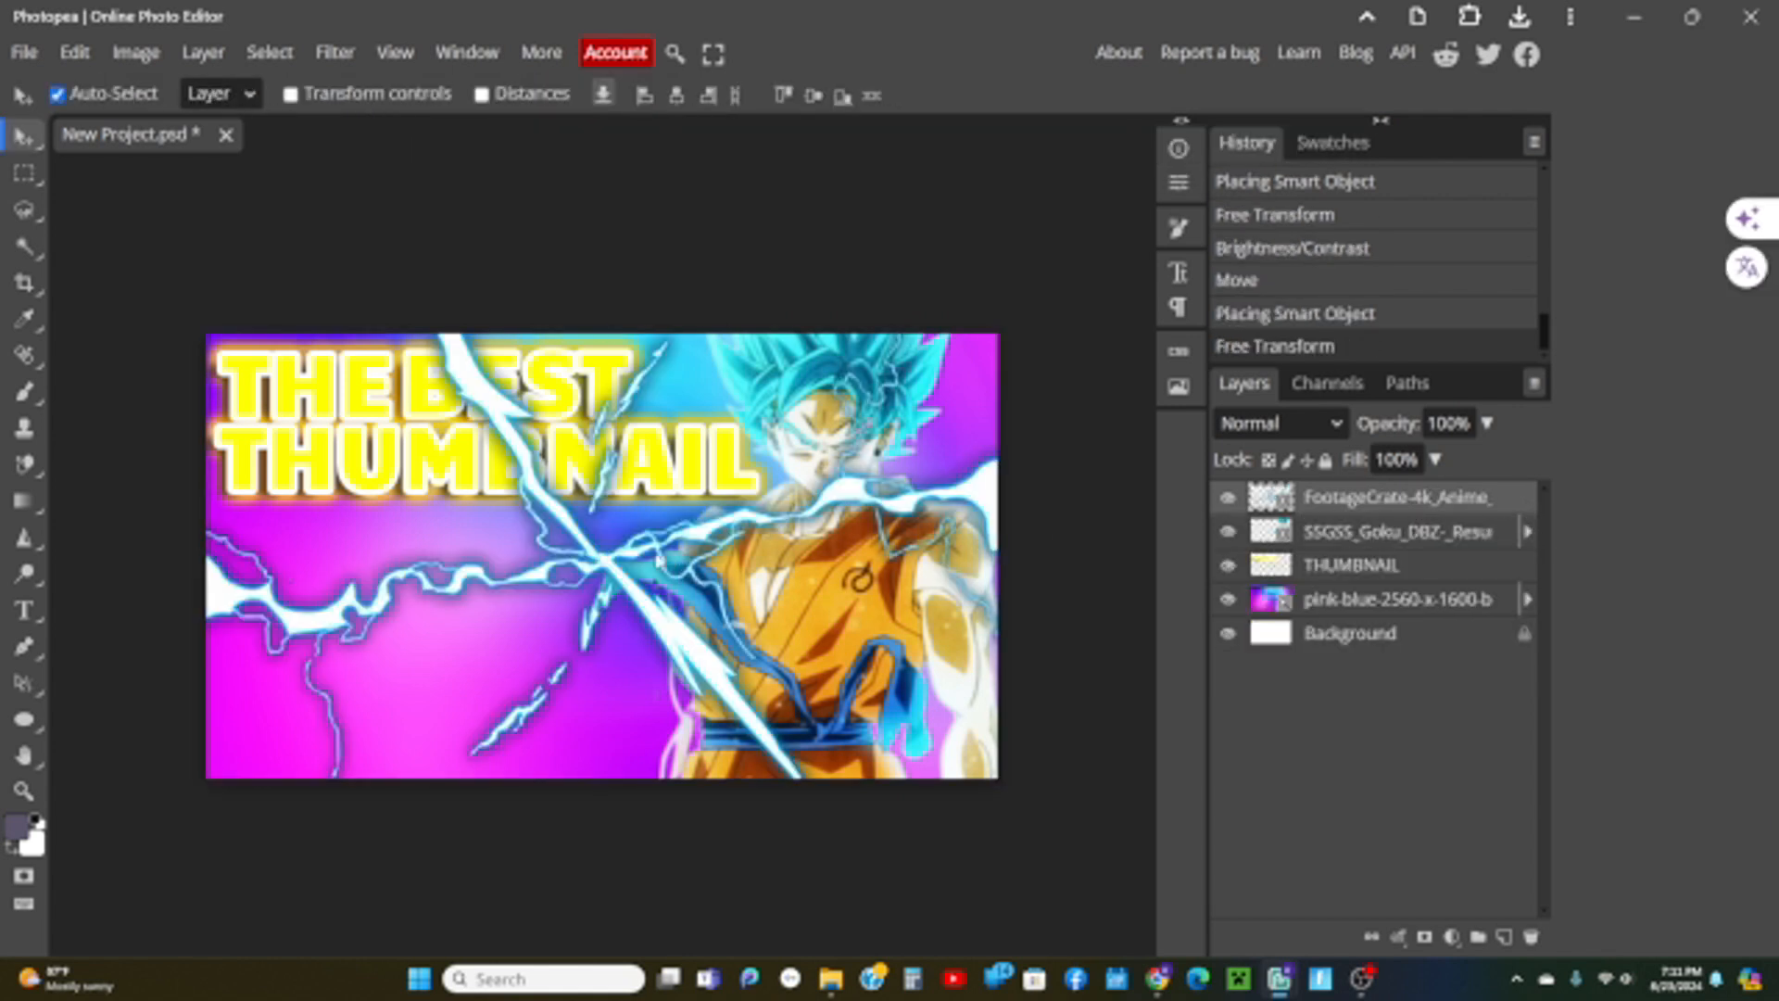
drag(1325, 505, 1327, 584)
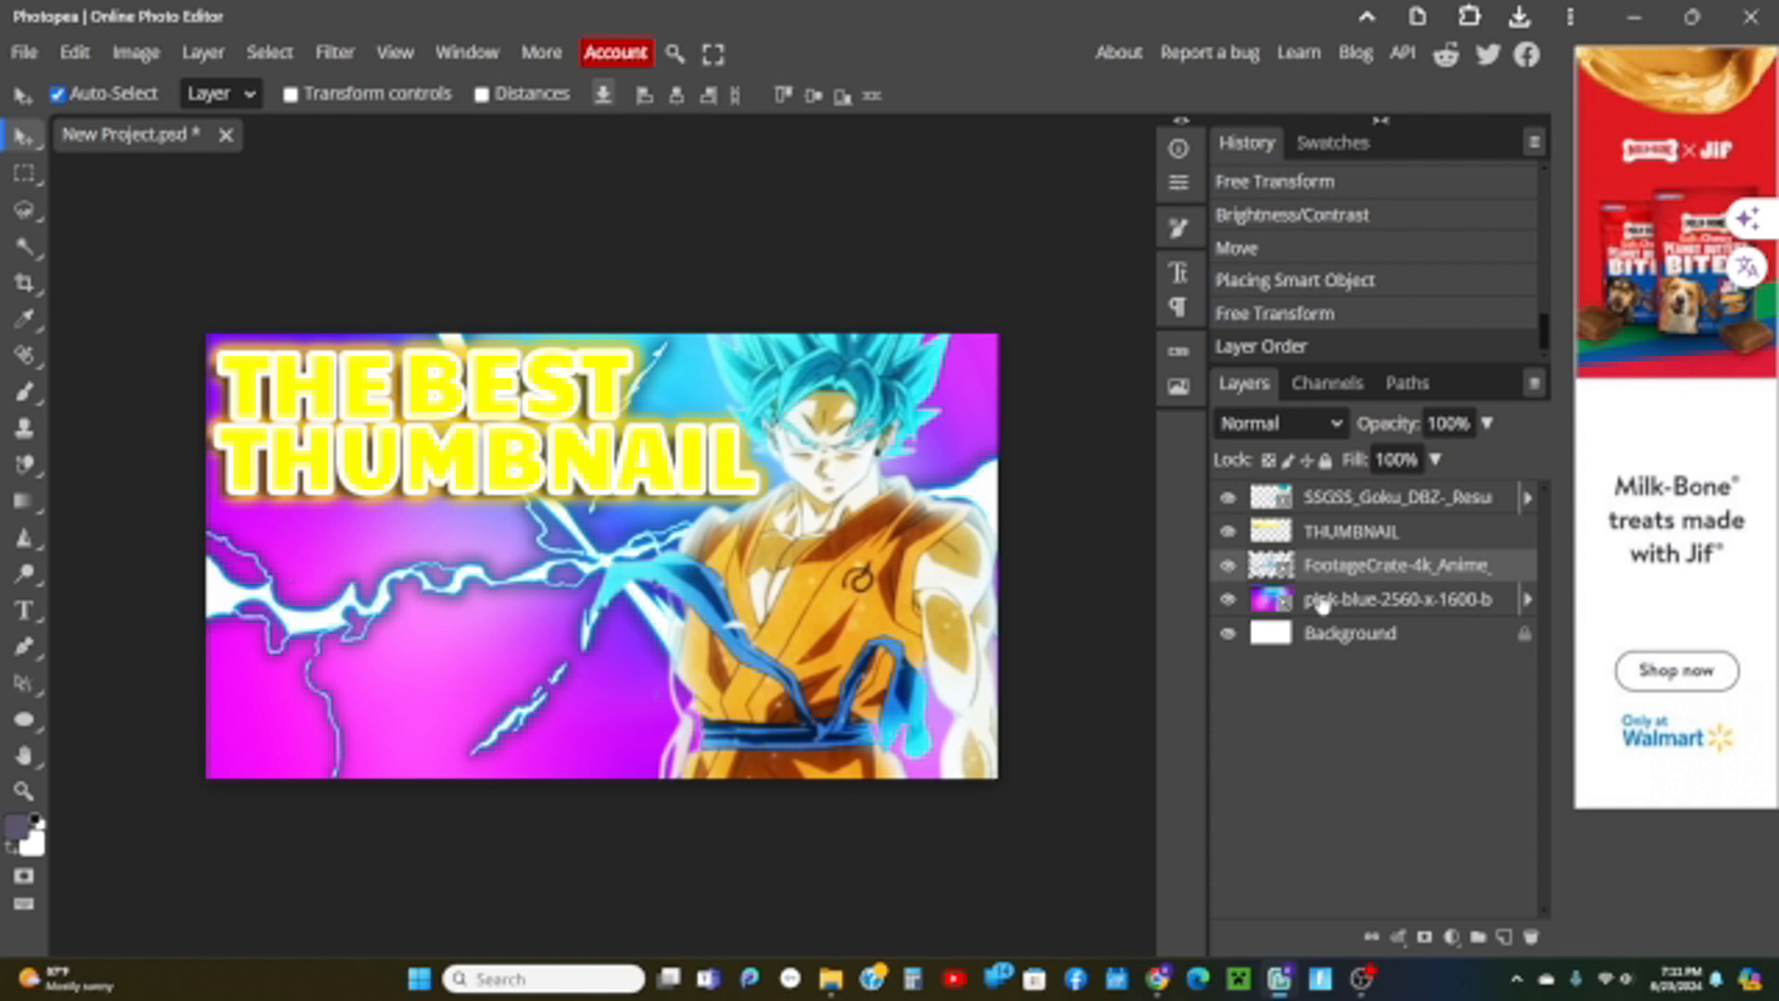
click(1393, 604)
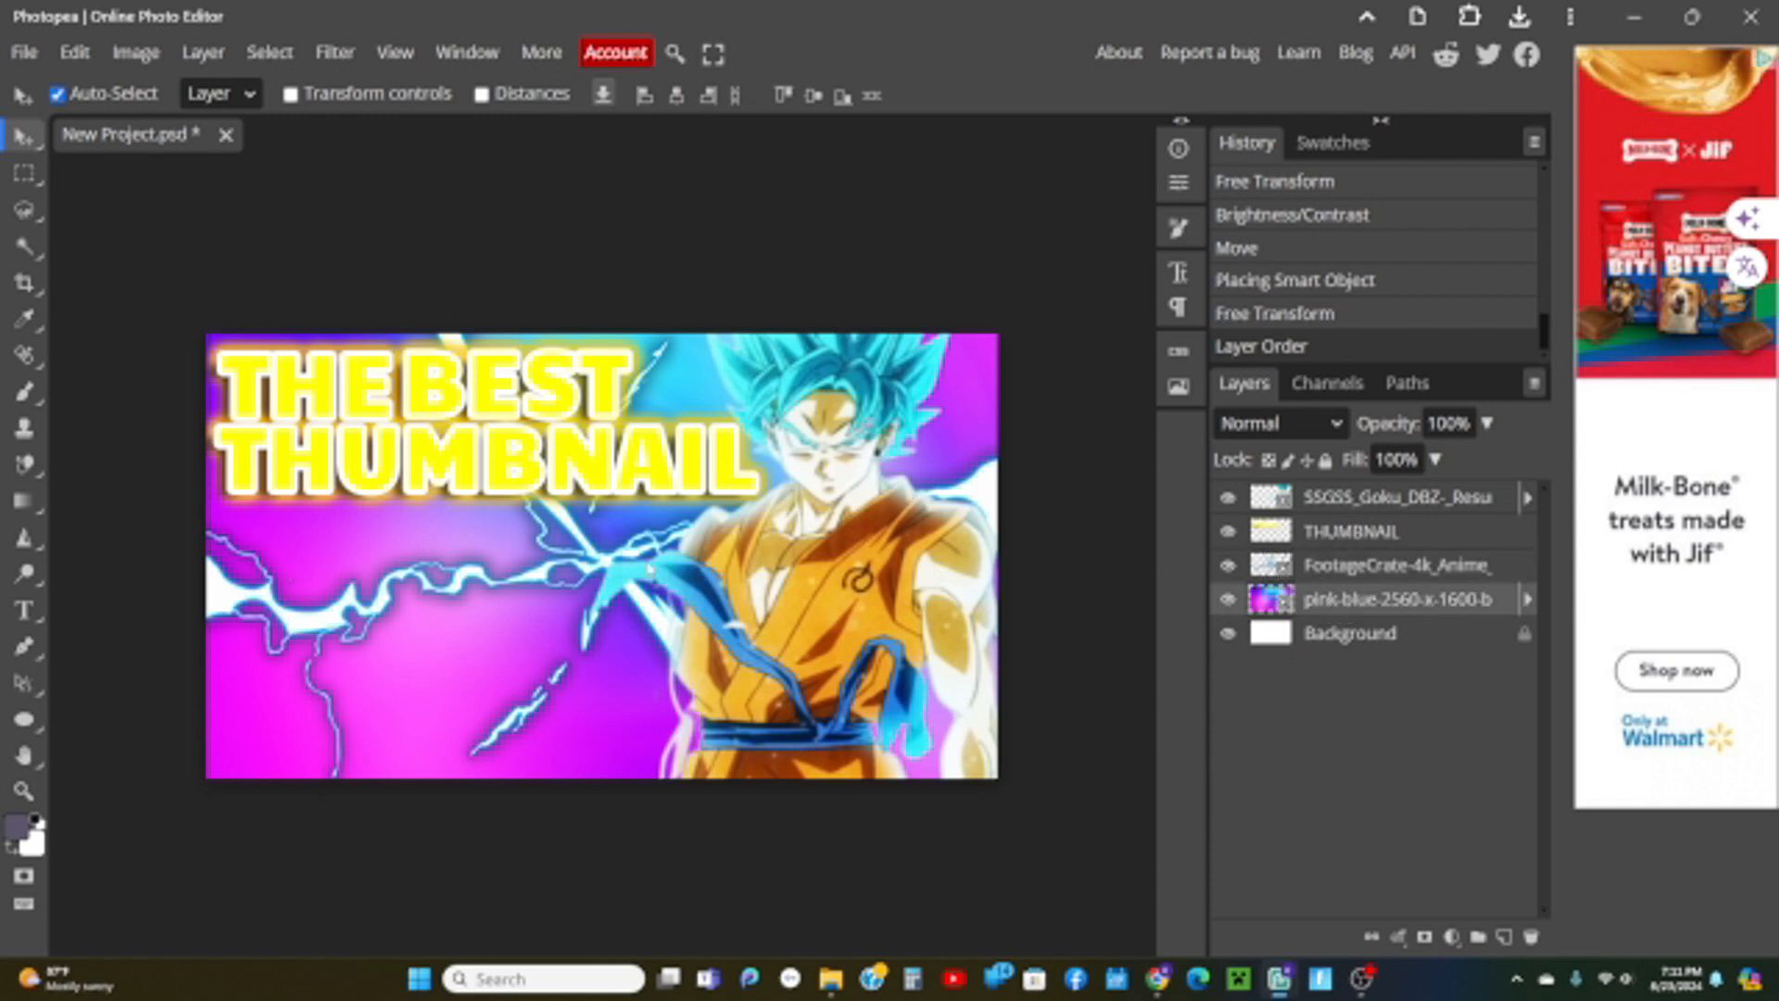
Enlarge the lightning layer to about 40% and reposition it so the bolts spread behind Goku and the title.
drag(602, 564, 579, 580)
key(ctrl+t)
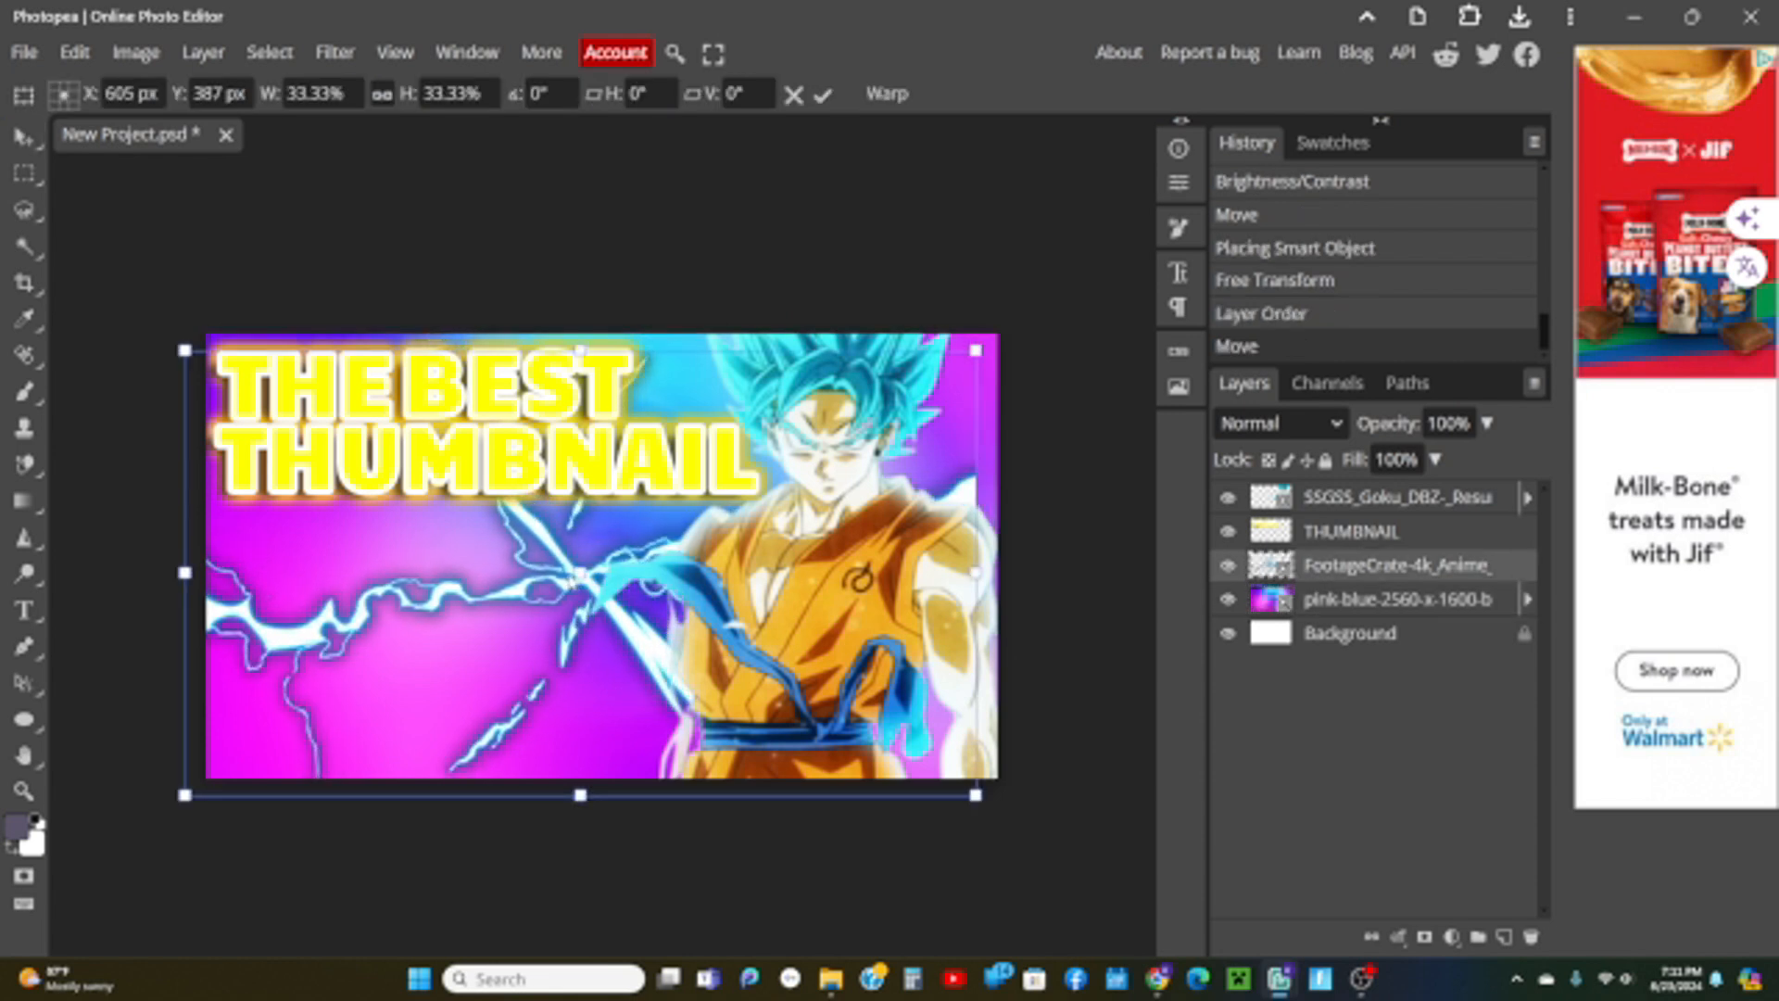
drag(976, 350, 1133, 263)
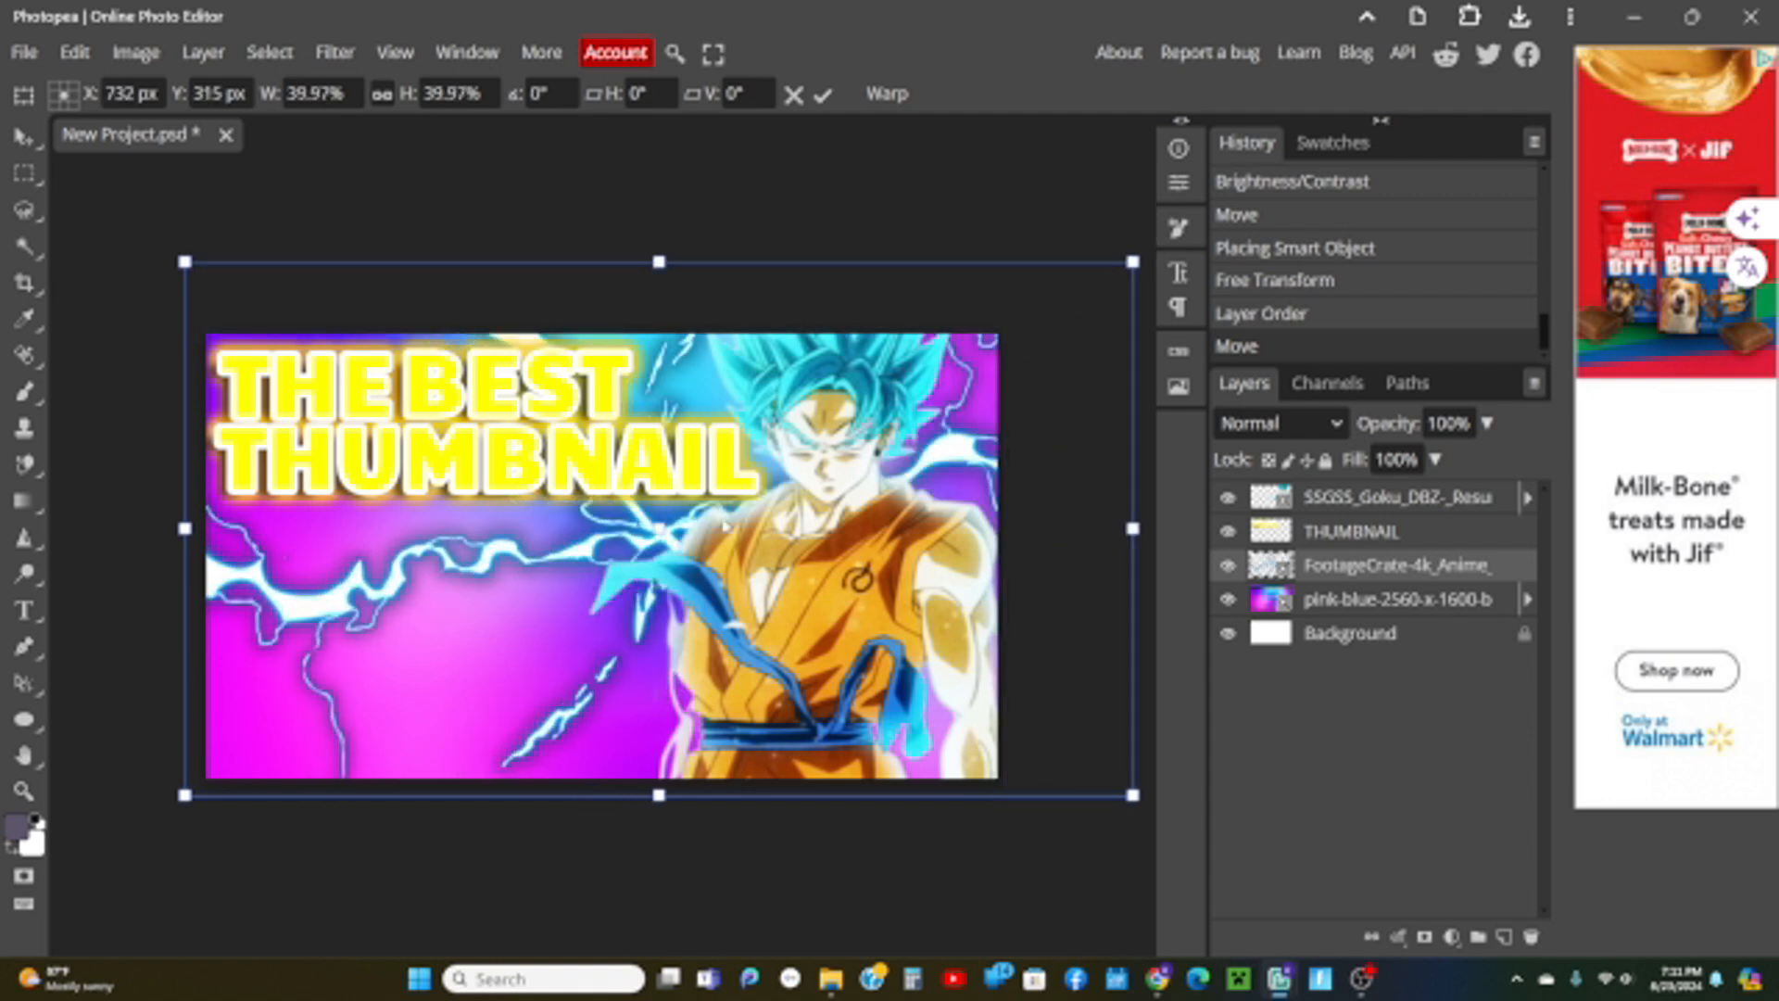
drag(725, 524, 674, 541)
click(1397, 599)
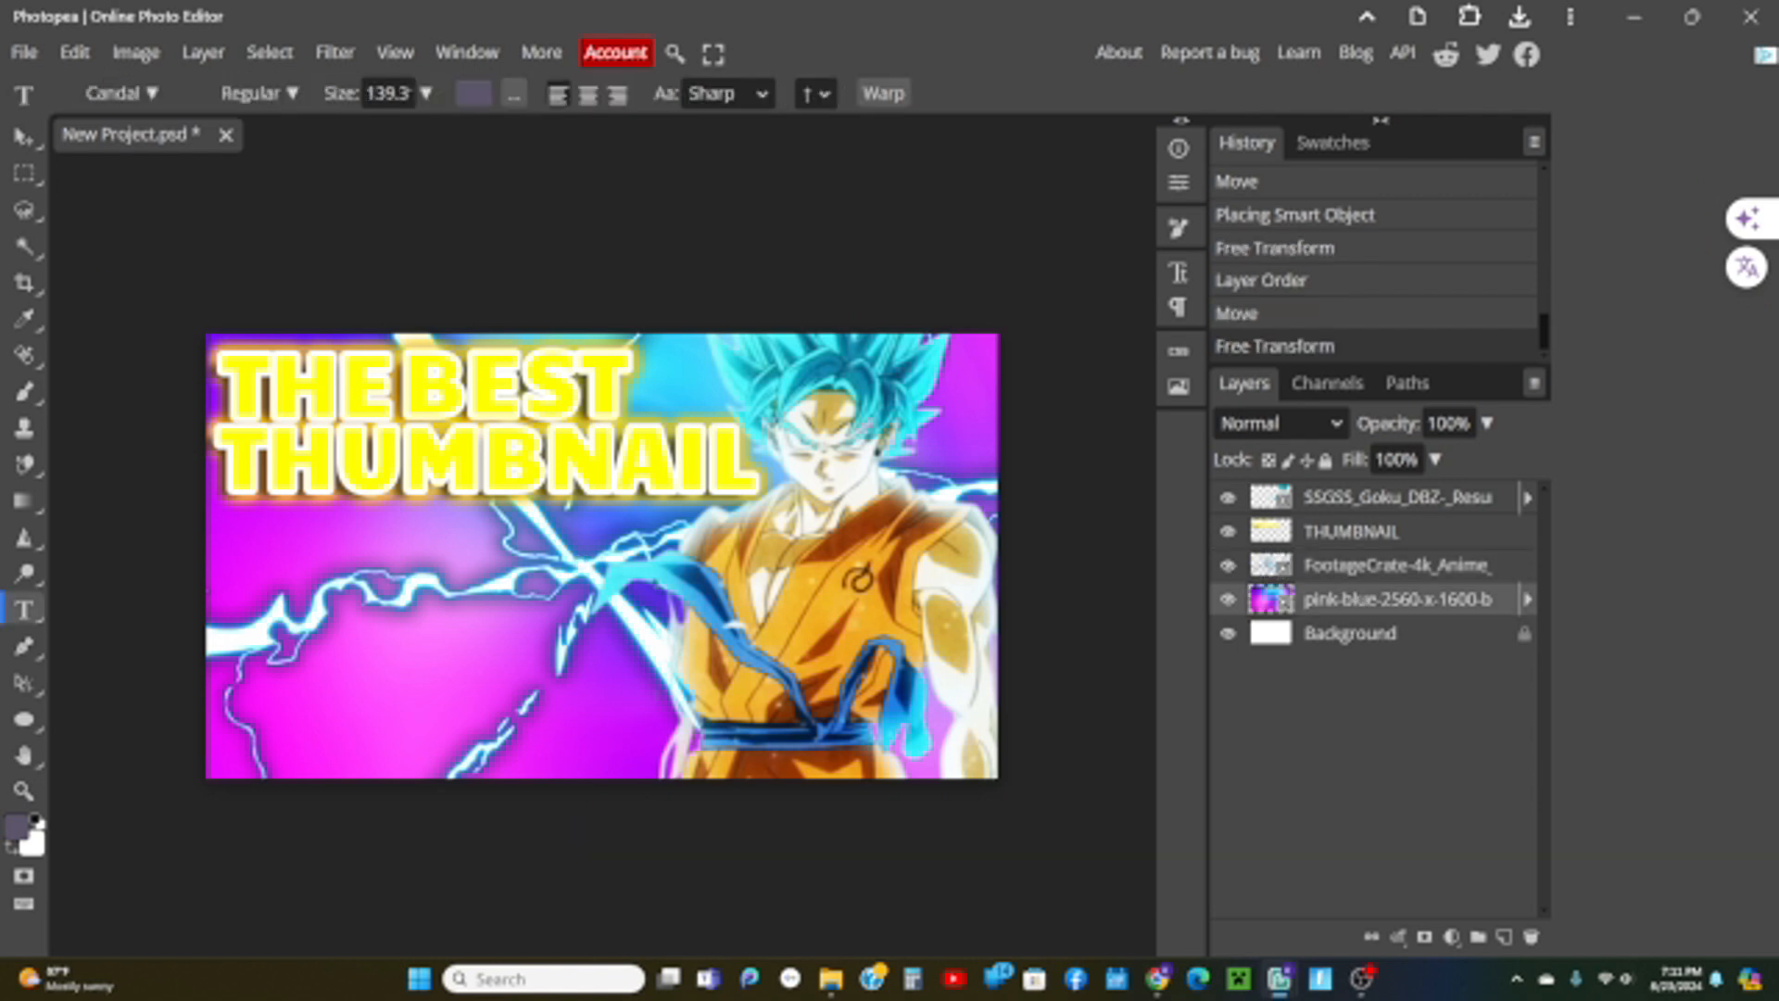
Place the Photopea logo from File Explorer, scale it to about 27%, tilt it about -11.1° and position it beneath the title.
click(831, 980)
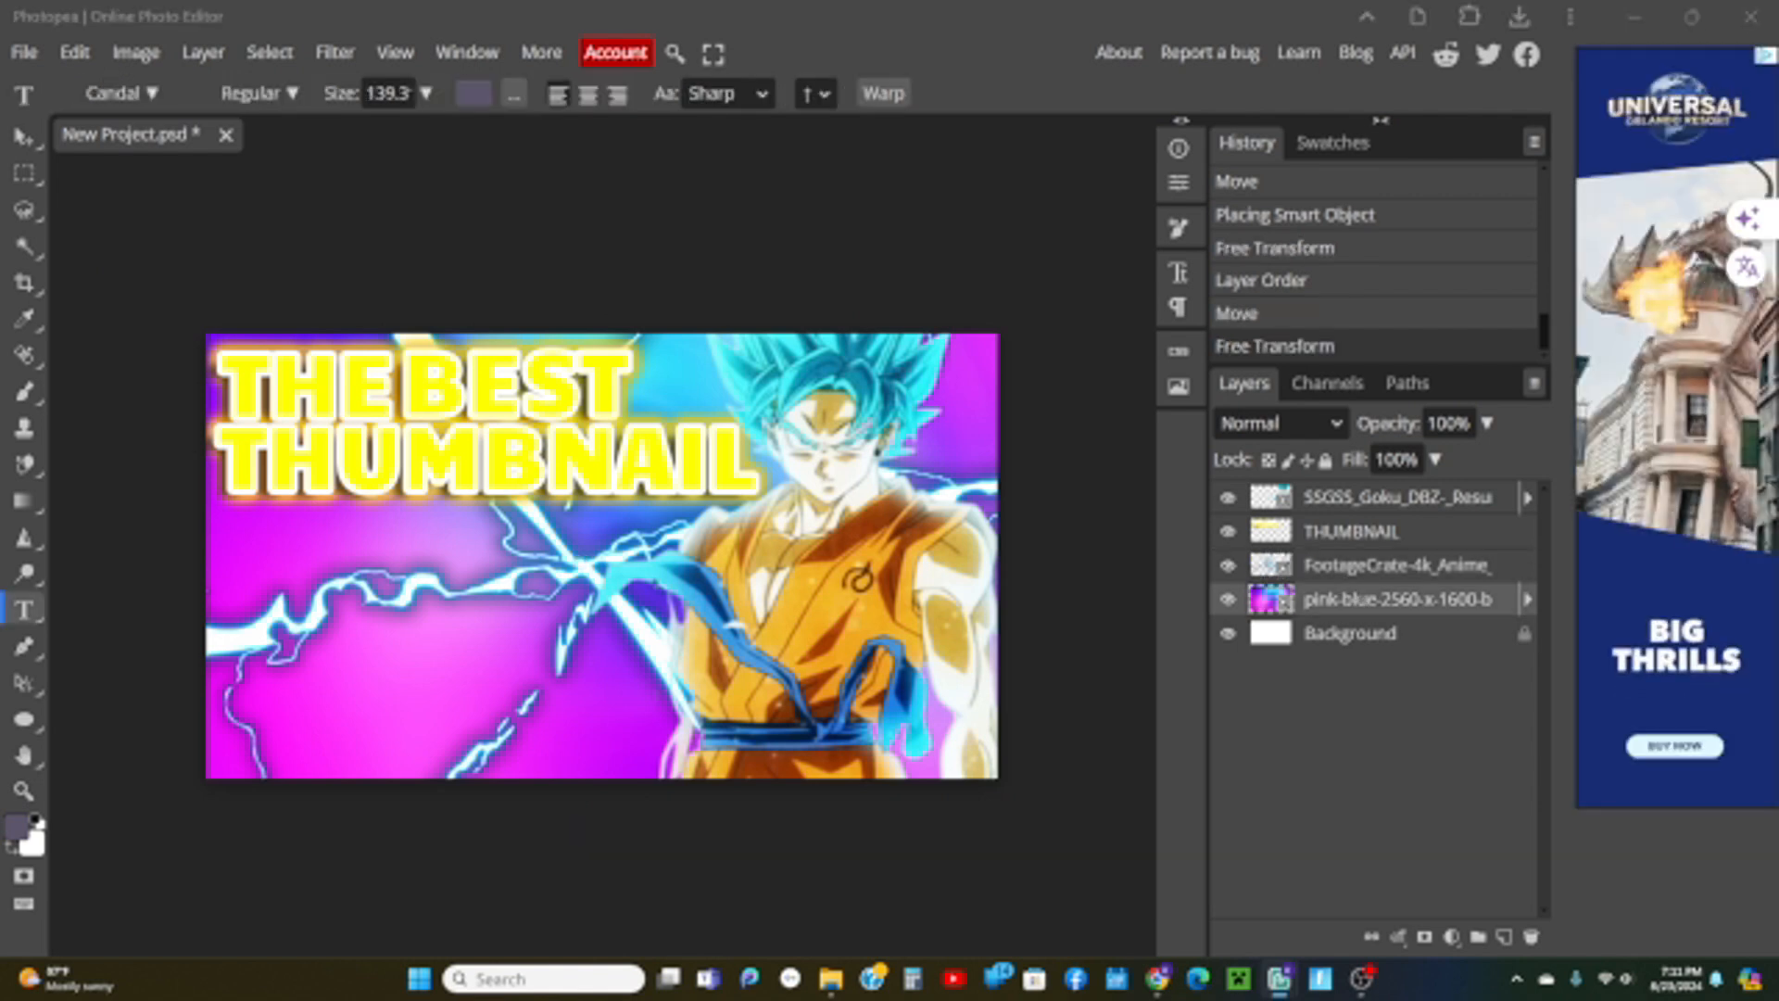
mouse_move(1386, 503)
mouse_down()
mouse_move(1501, 529)
mouse_move(1401, 498)
mouse_up()
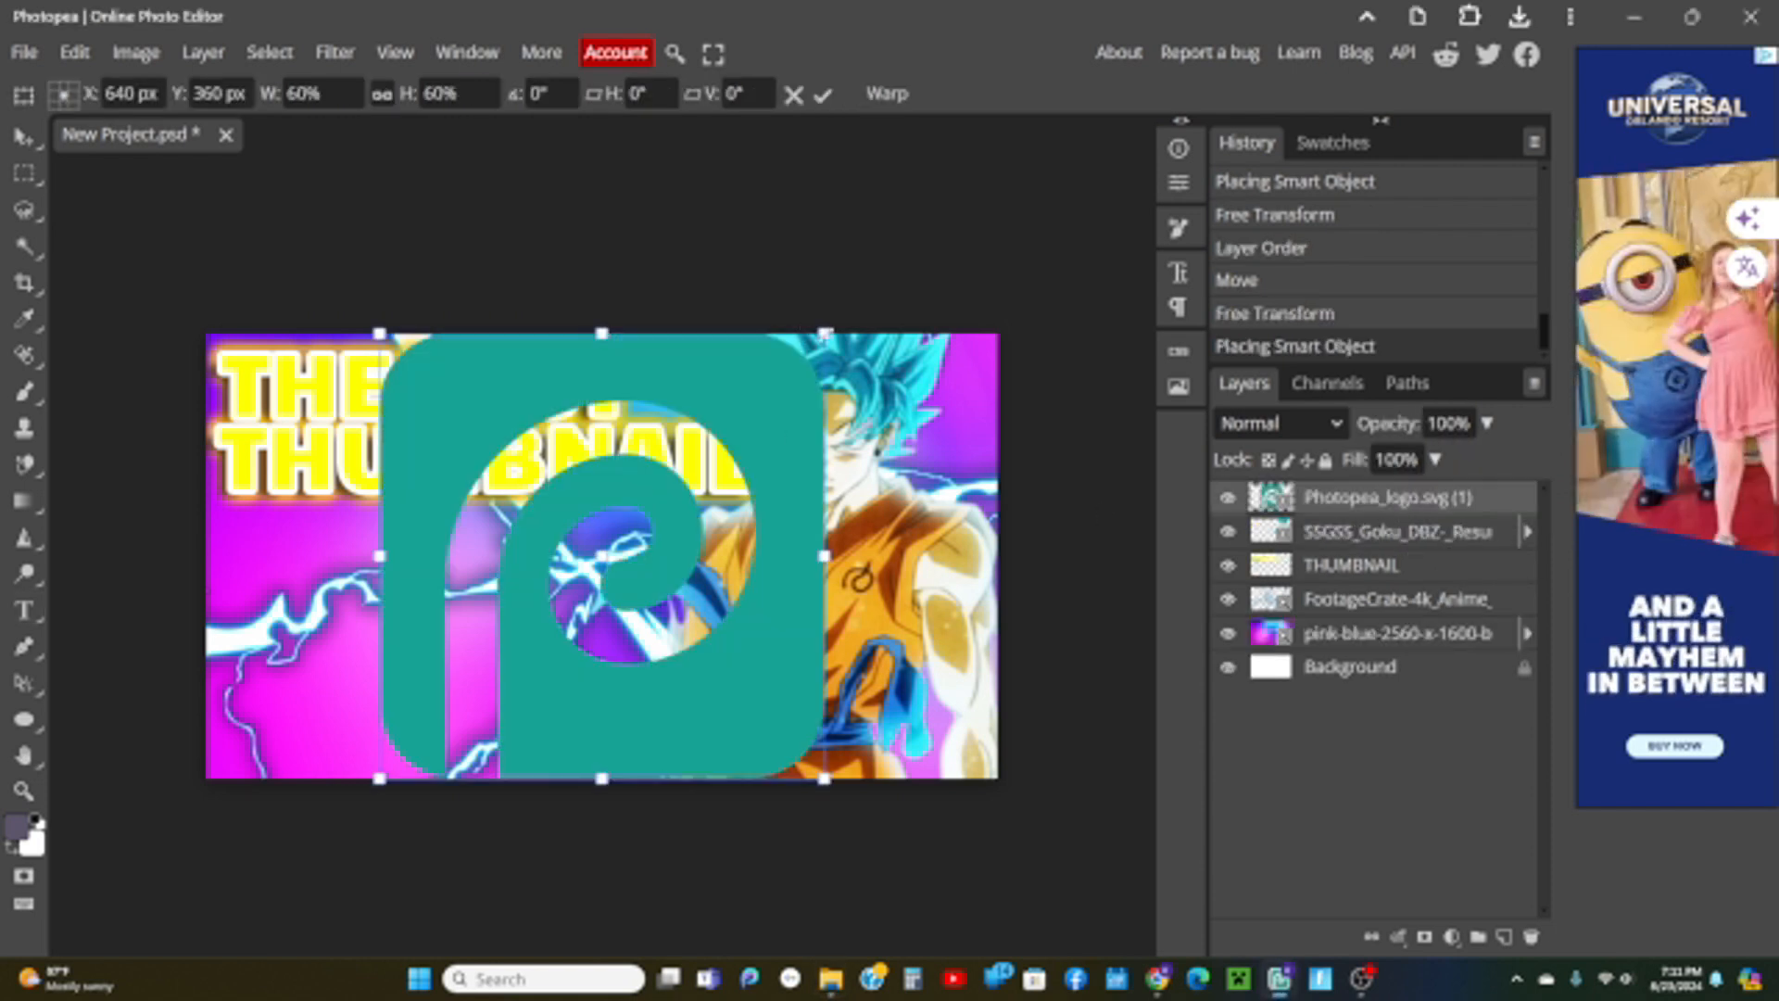
drag(825, 334, 596, 562)
drag(511, 627, 376, 620)
drag(252, 784, 286, 791)
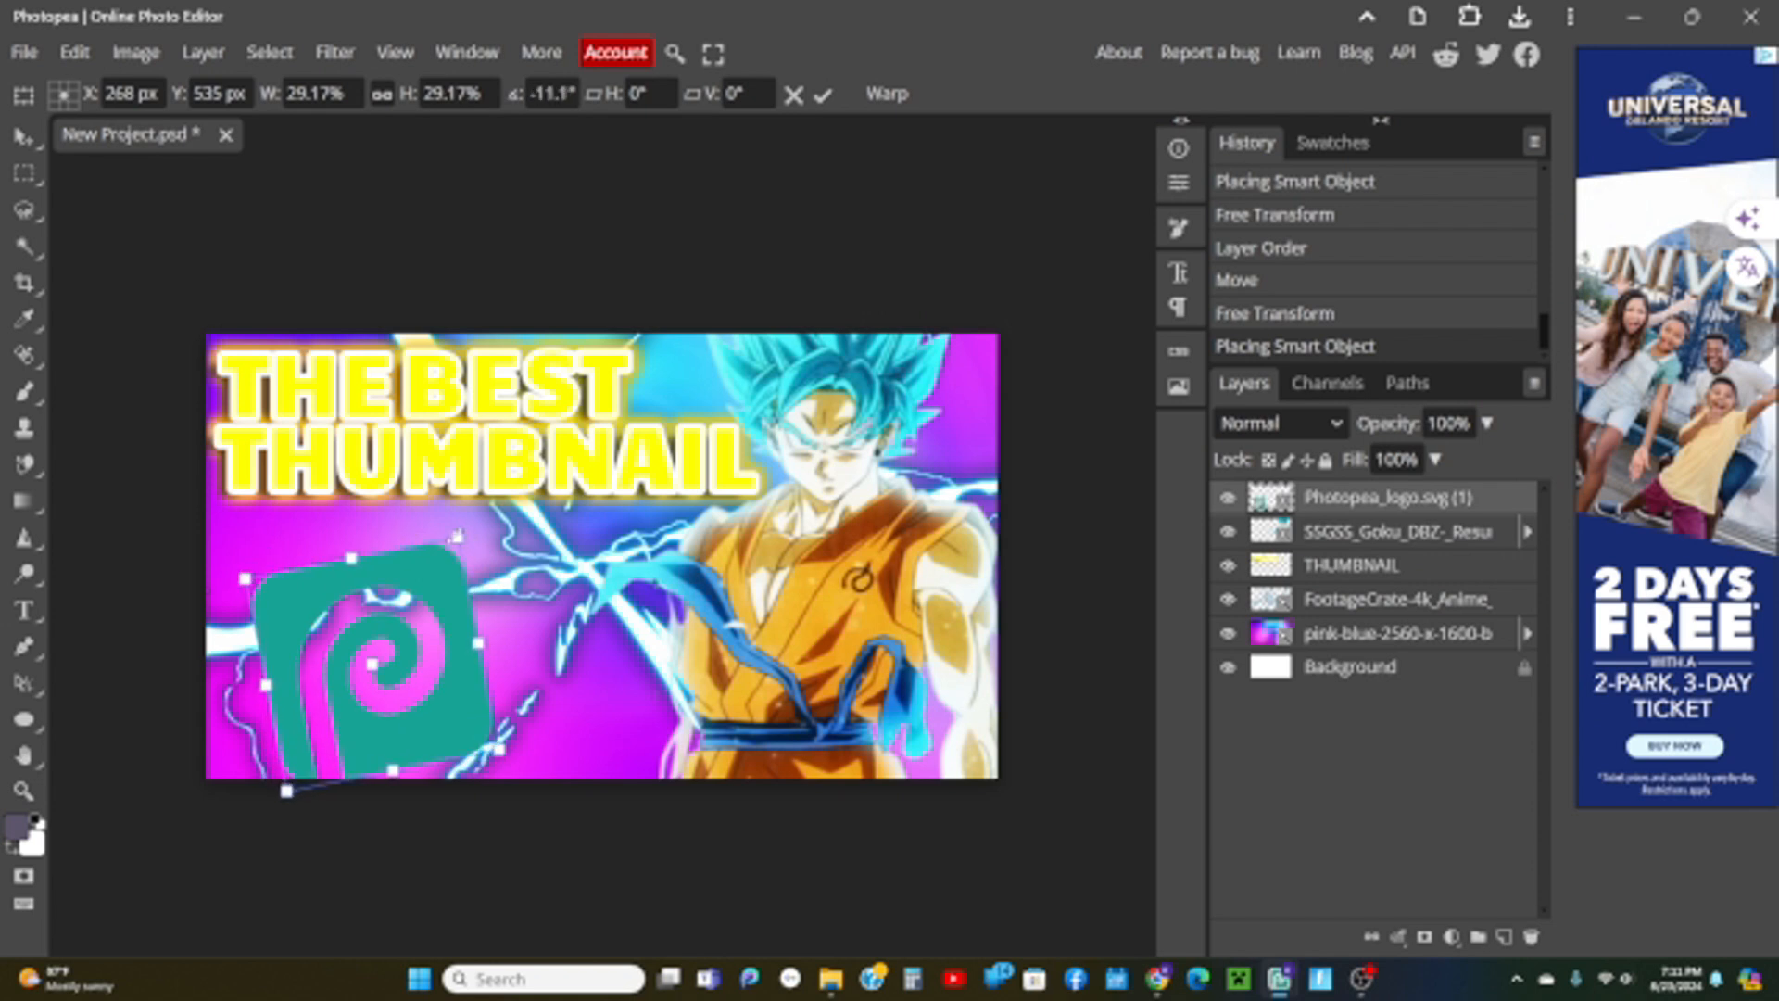
drag(456, 536, 465, 525)
drag(428, 593, 404, 581)
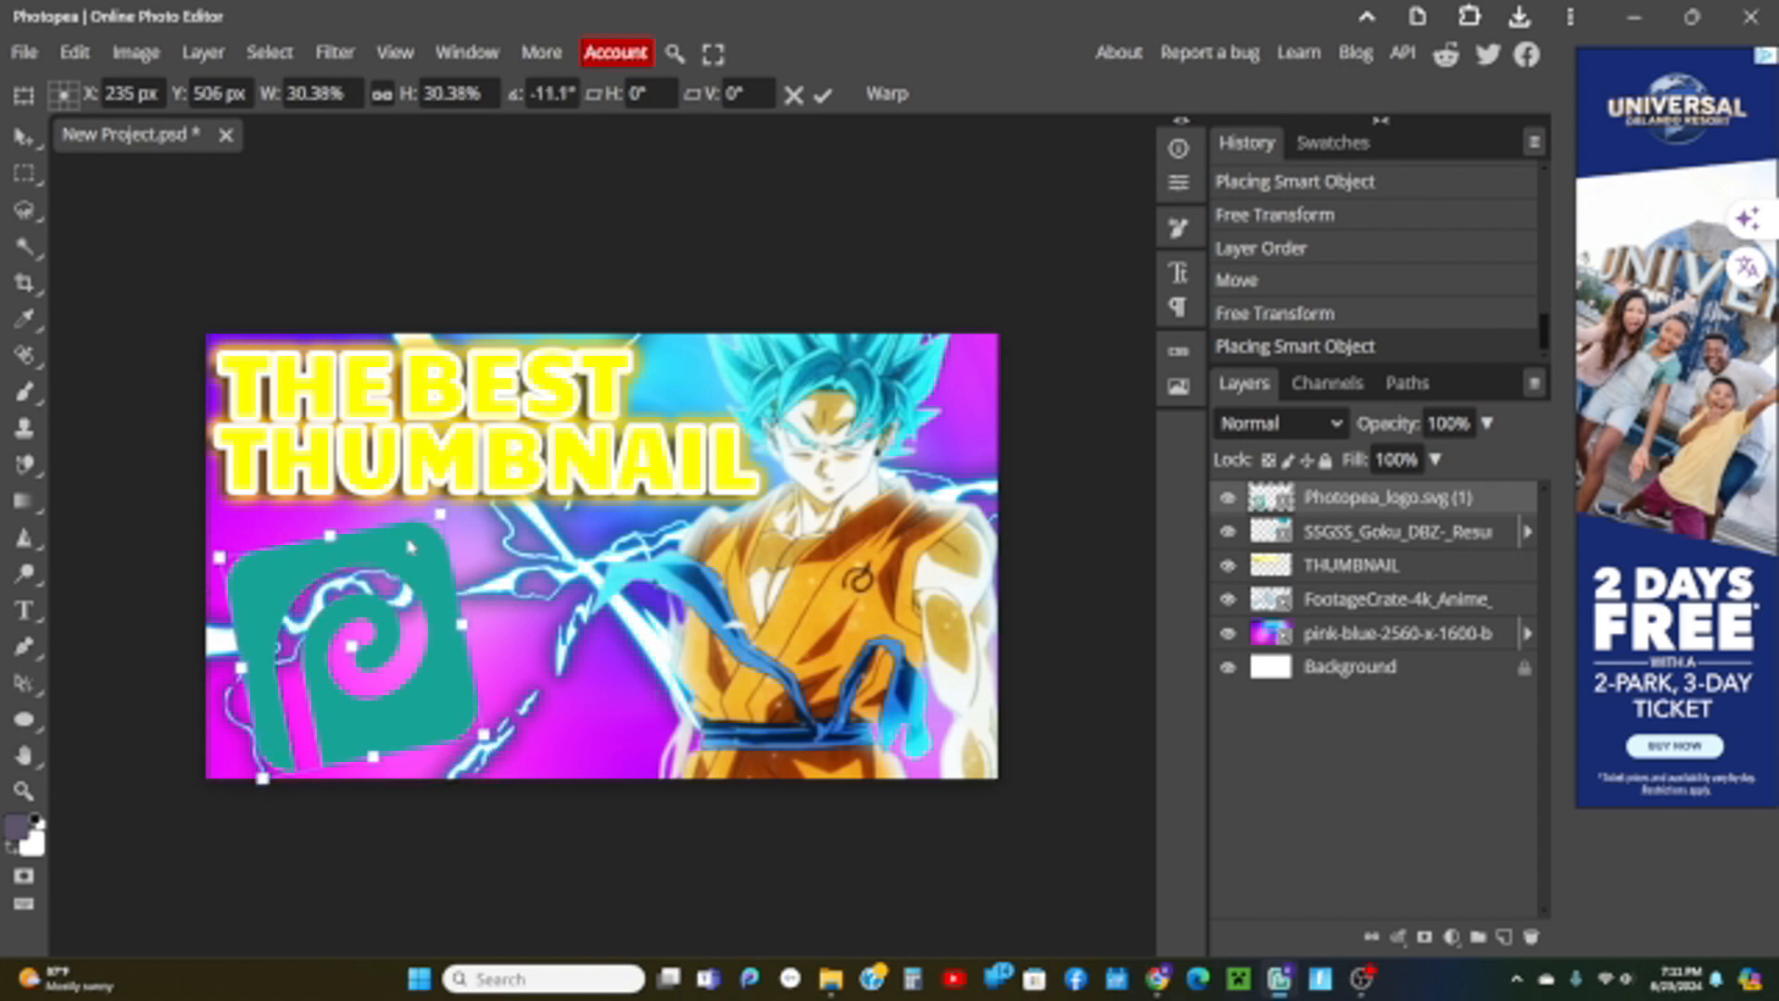
drag(429, 529, 414, 541)
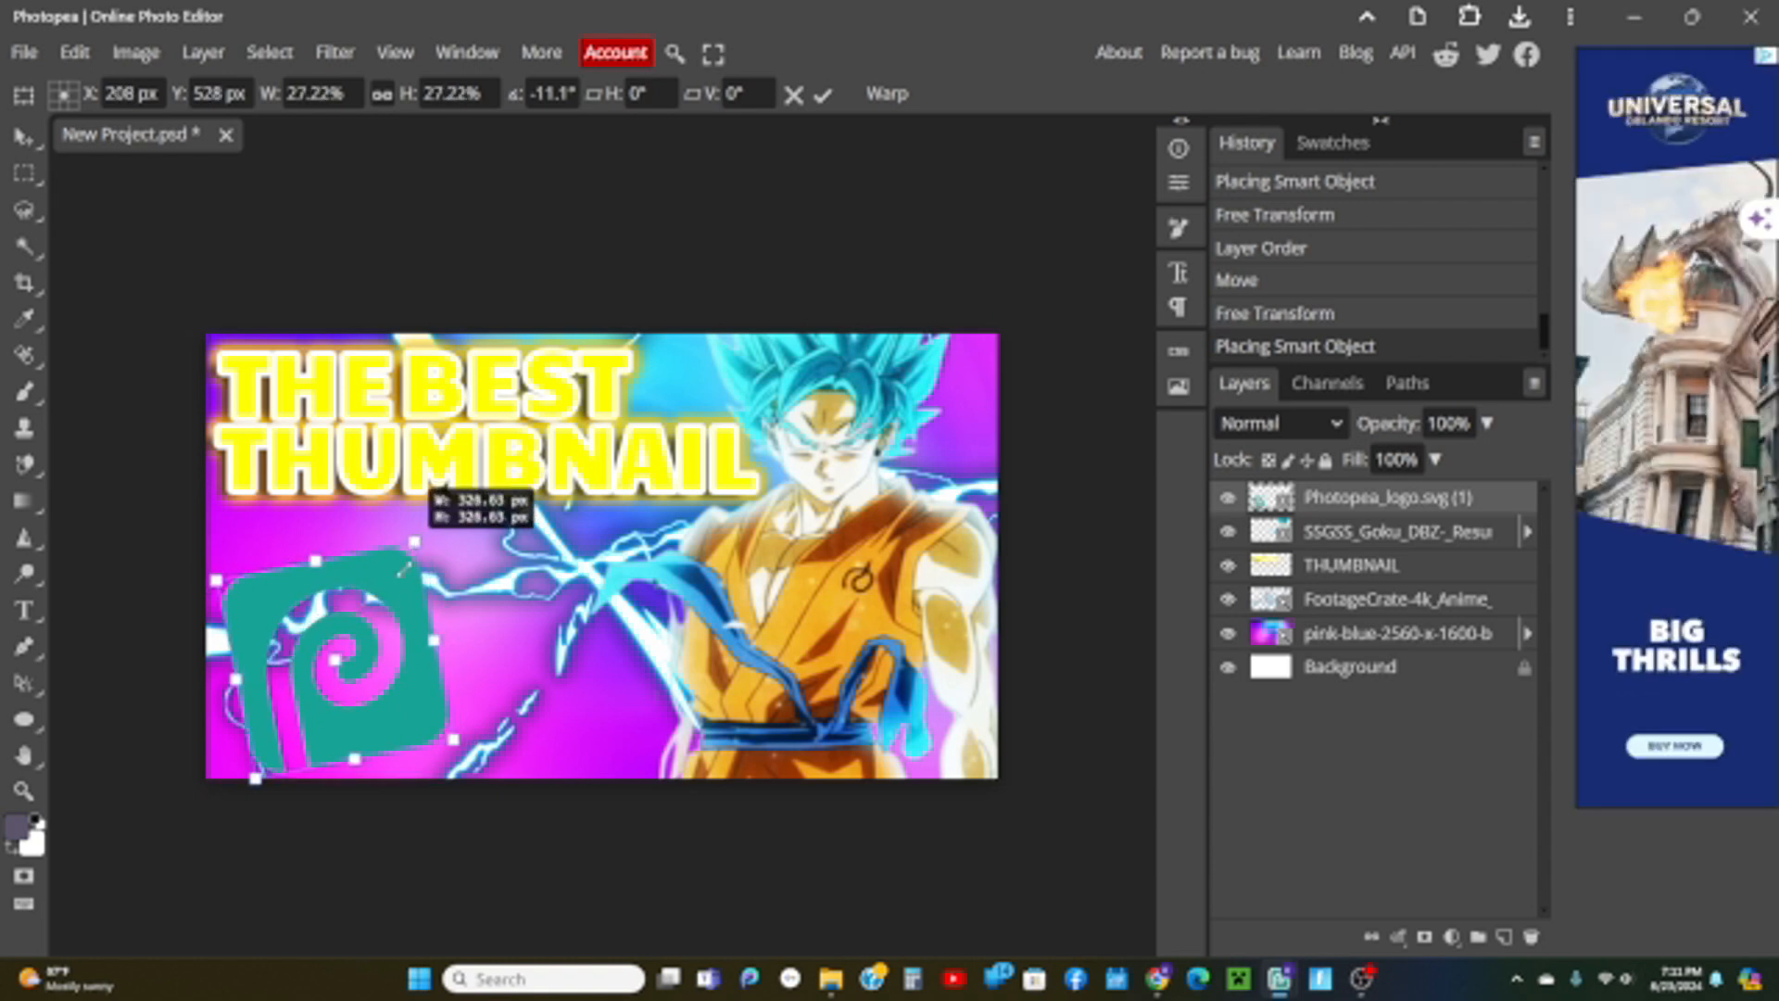
drag(352, 649, 361, 643)
key(Return)
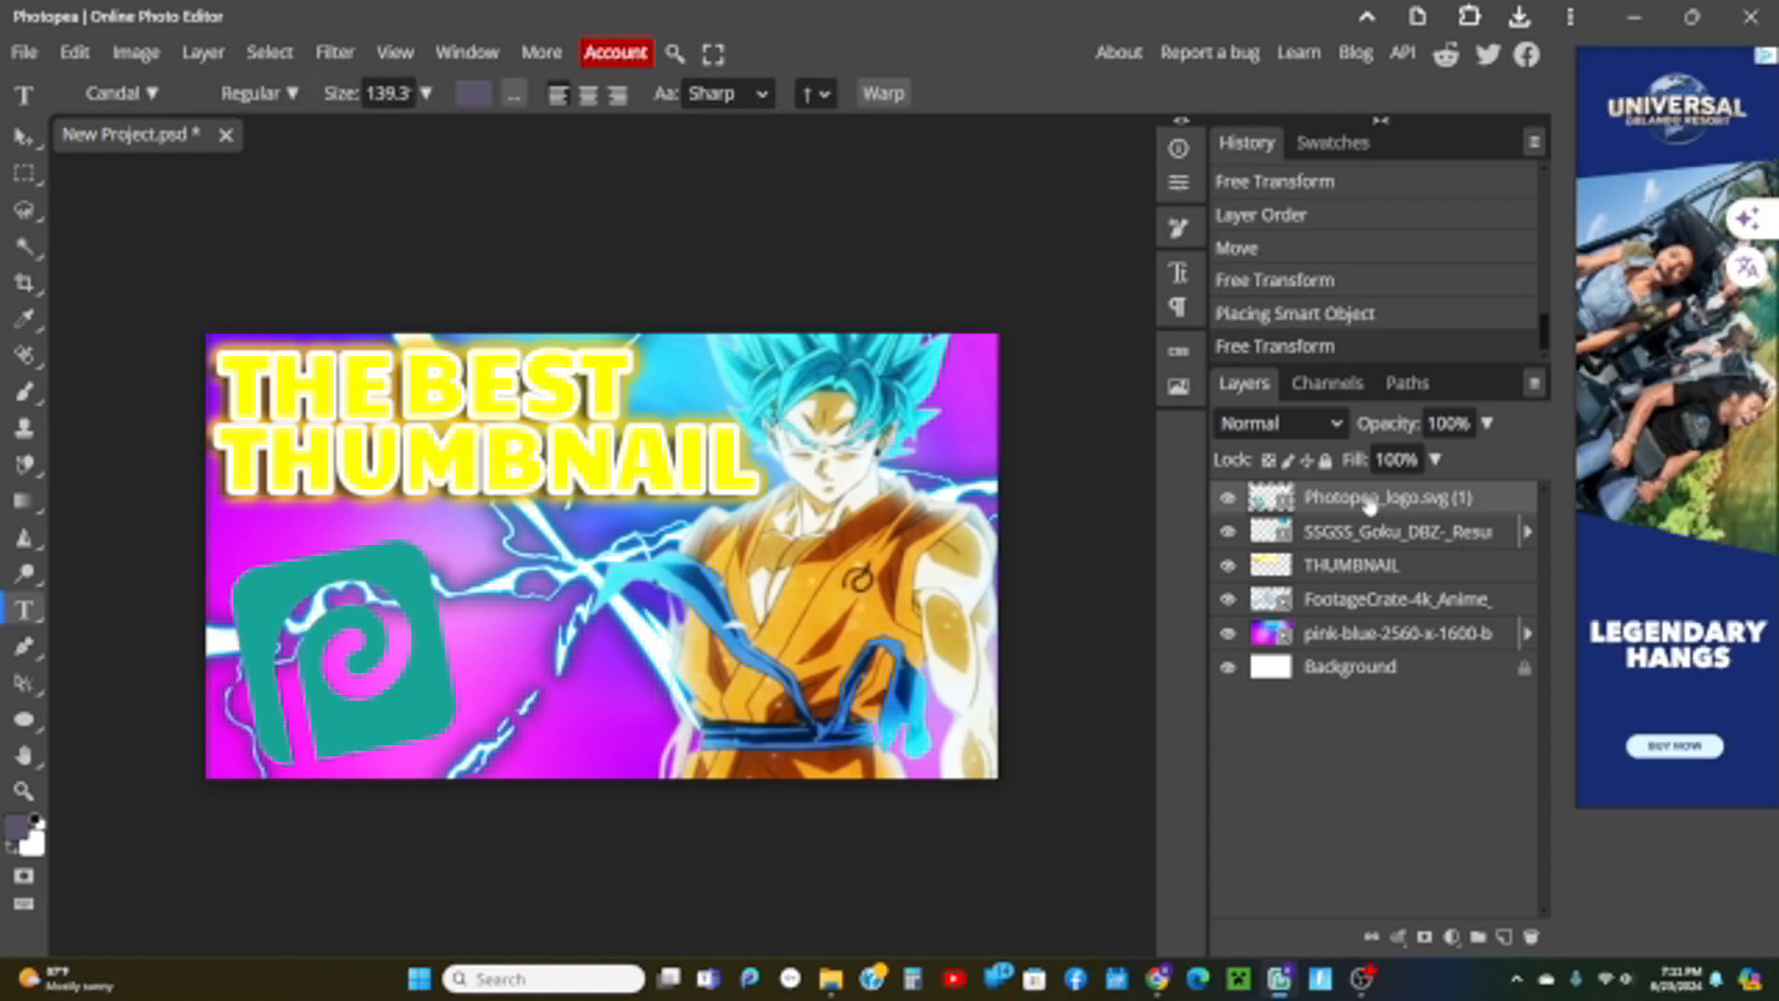
Add a 10 px white outside stroke to the Photopea logo layer.
right_click(1367, 504)
click(1223, 278)
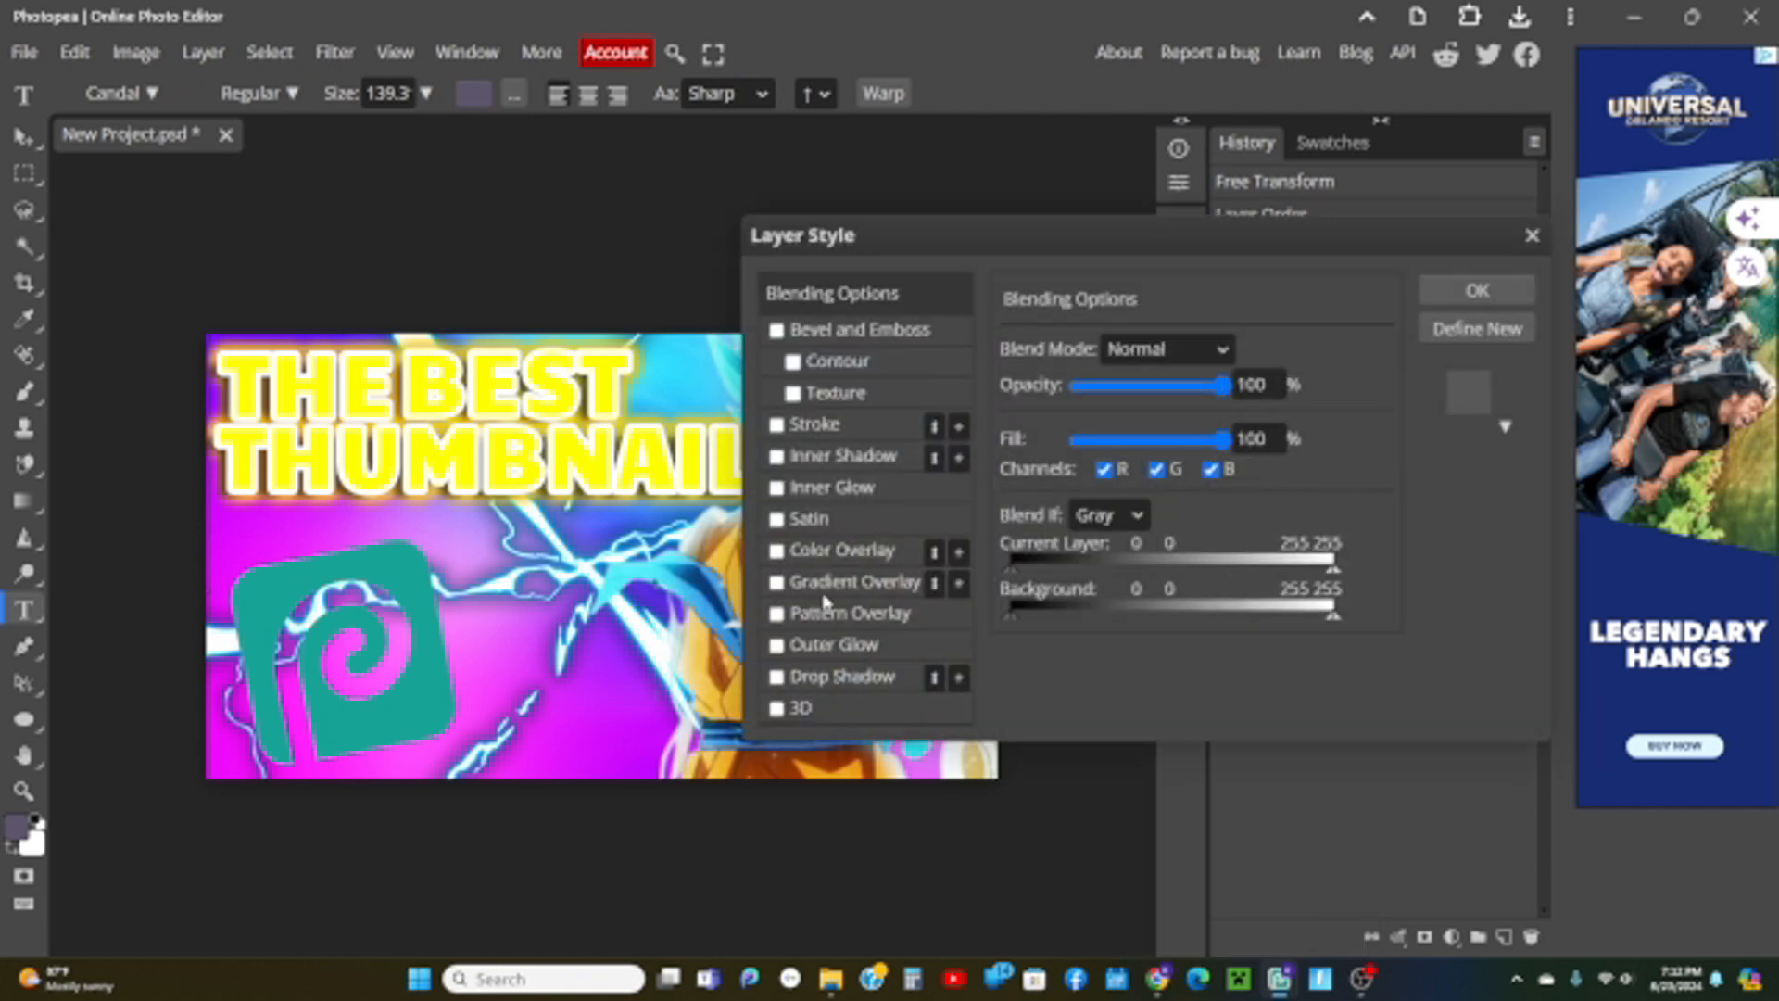
click(809, 429)
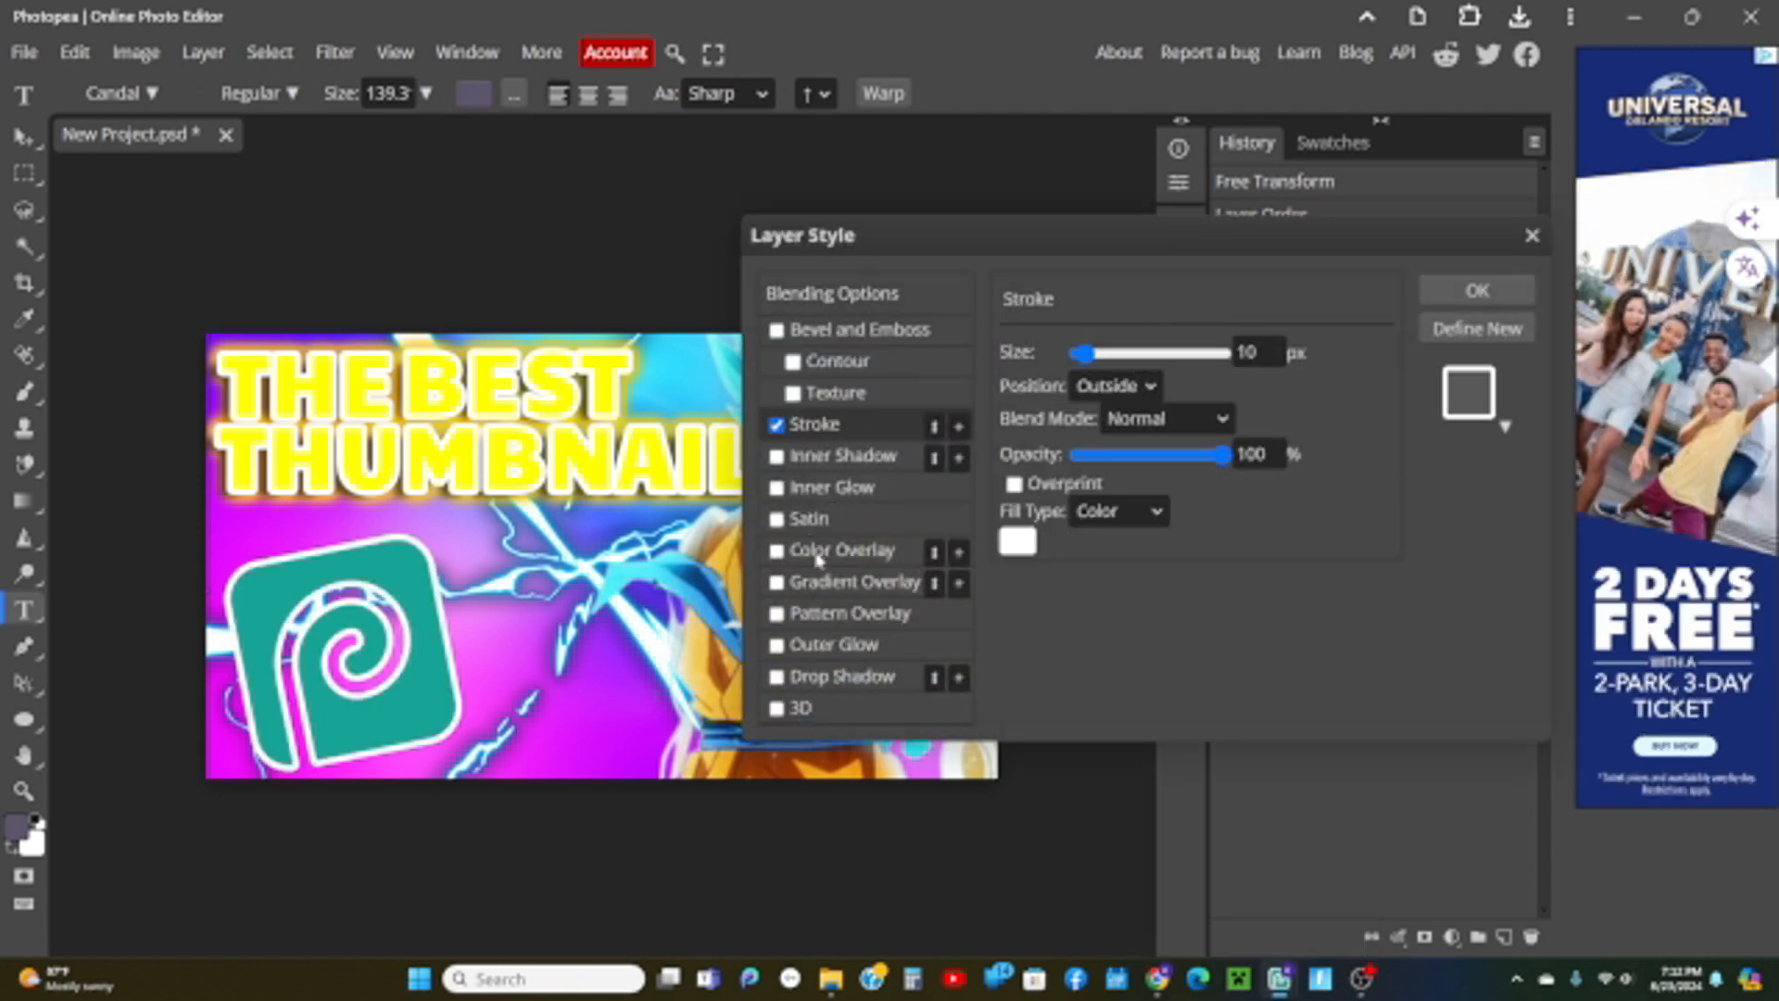
Add a white drop shadow to the Photopea logo with Overlay blend mode and about 73% opacity.
click(799, 683)
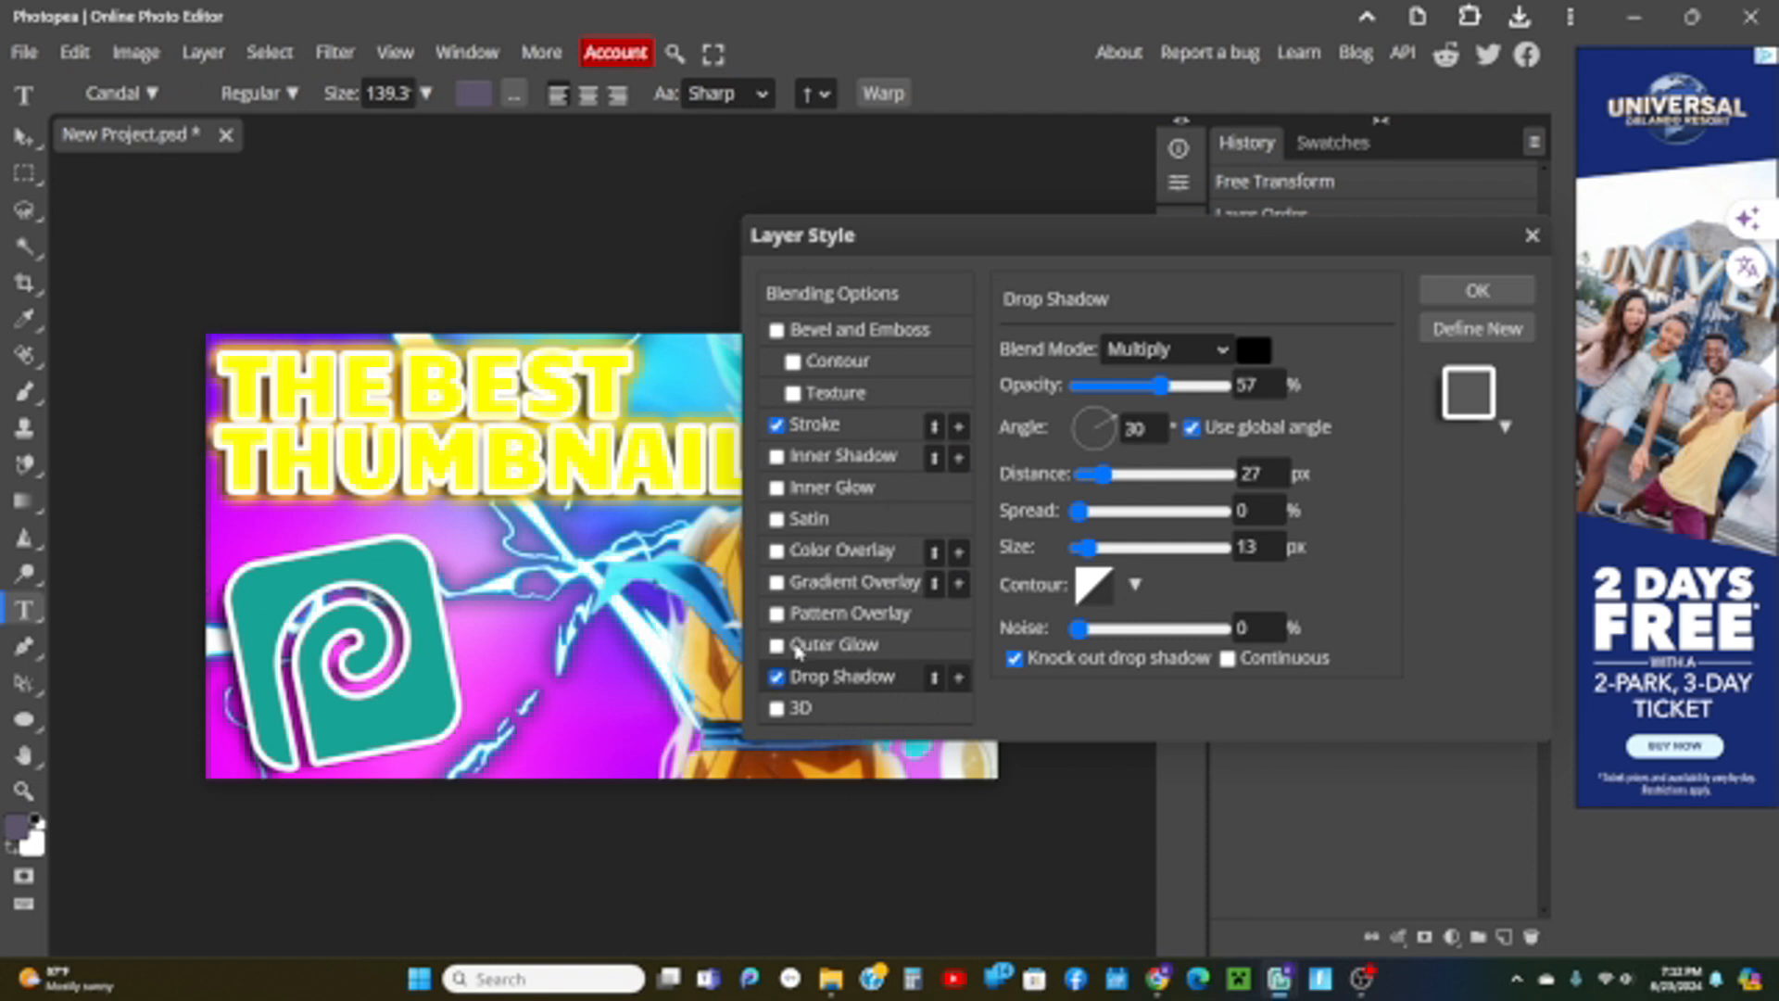
drag(1162, 387, 1137, 389)
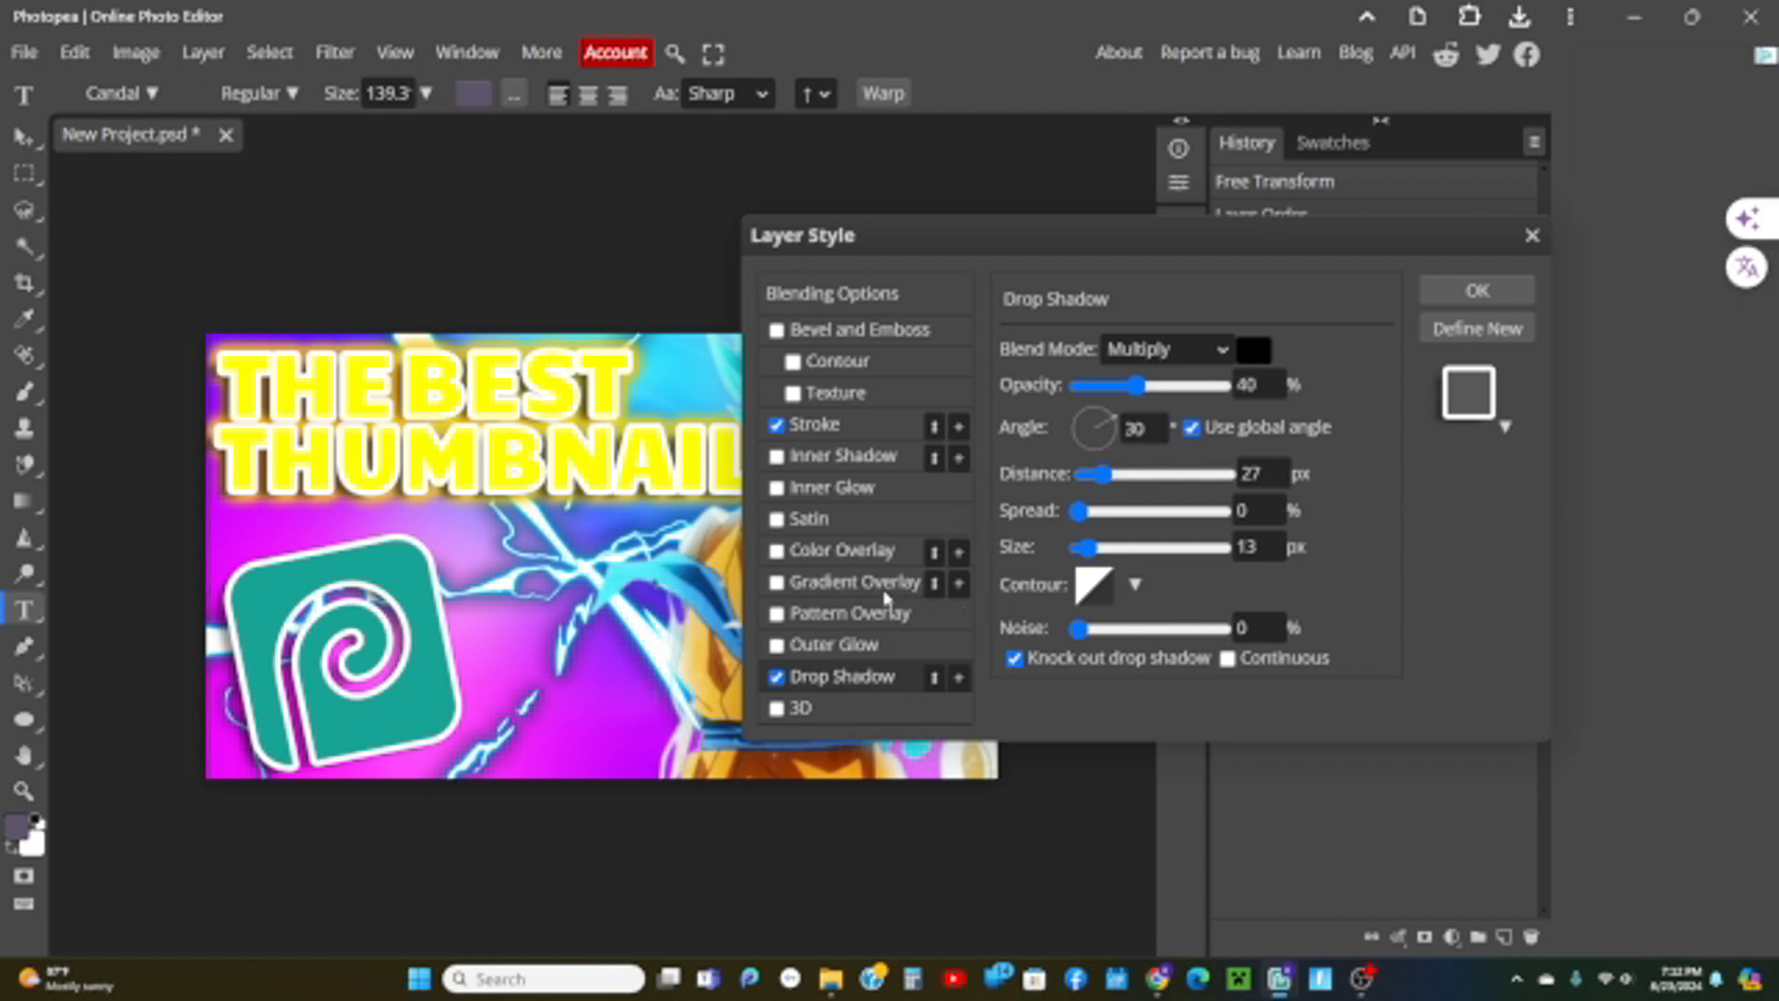
click(1258, 353)
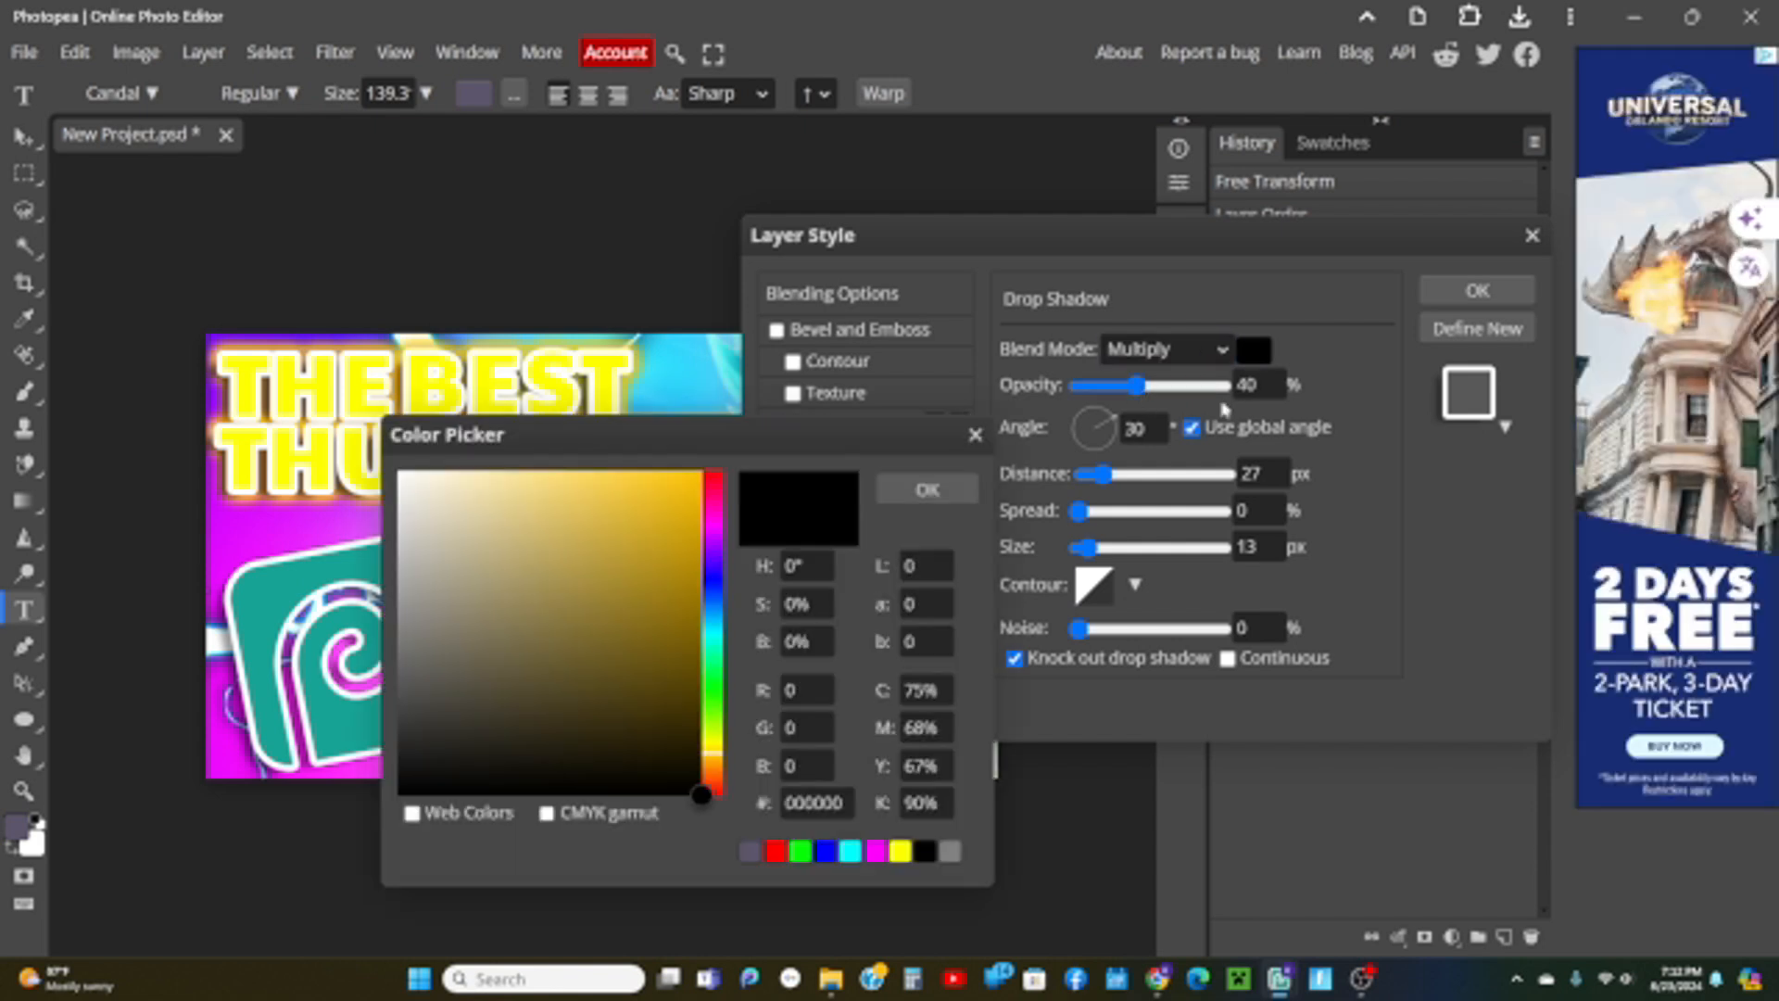
drag(429, 492, 321, 390)
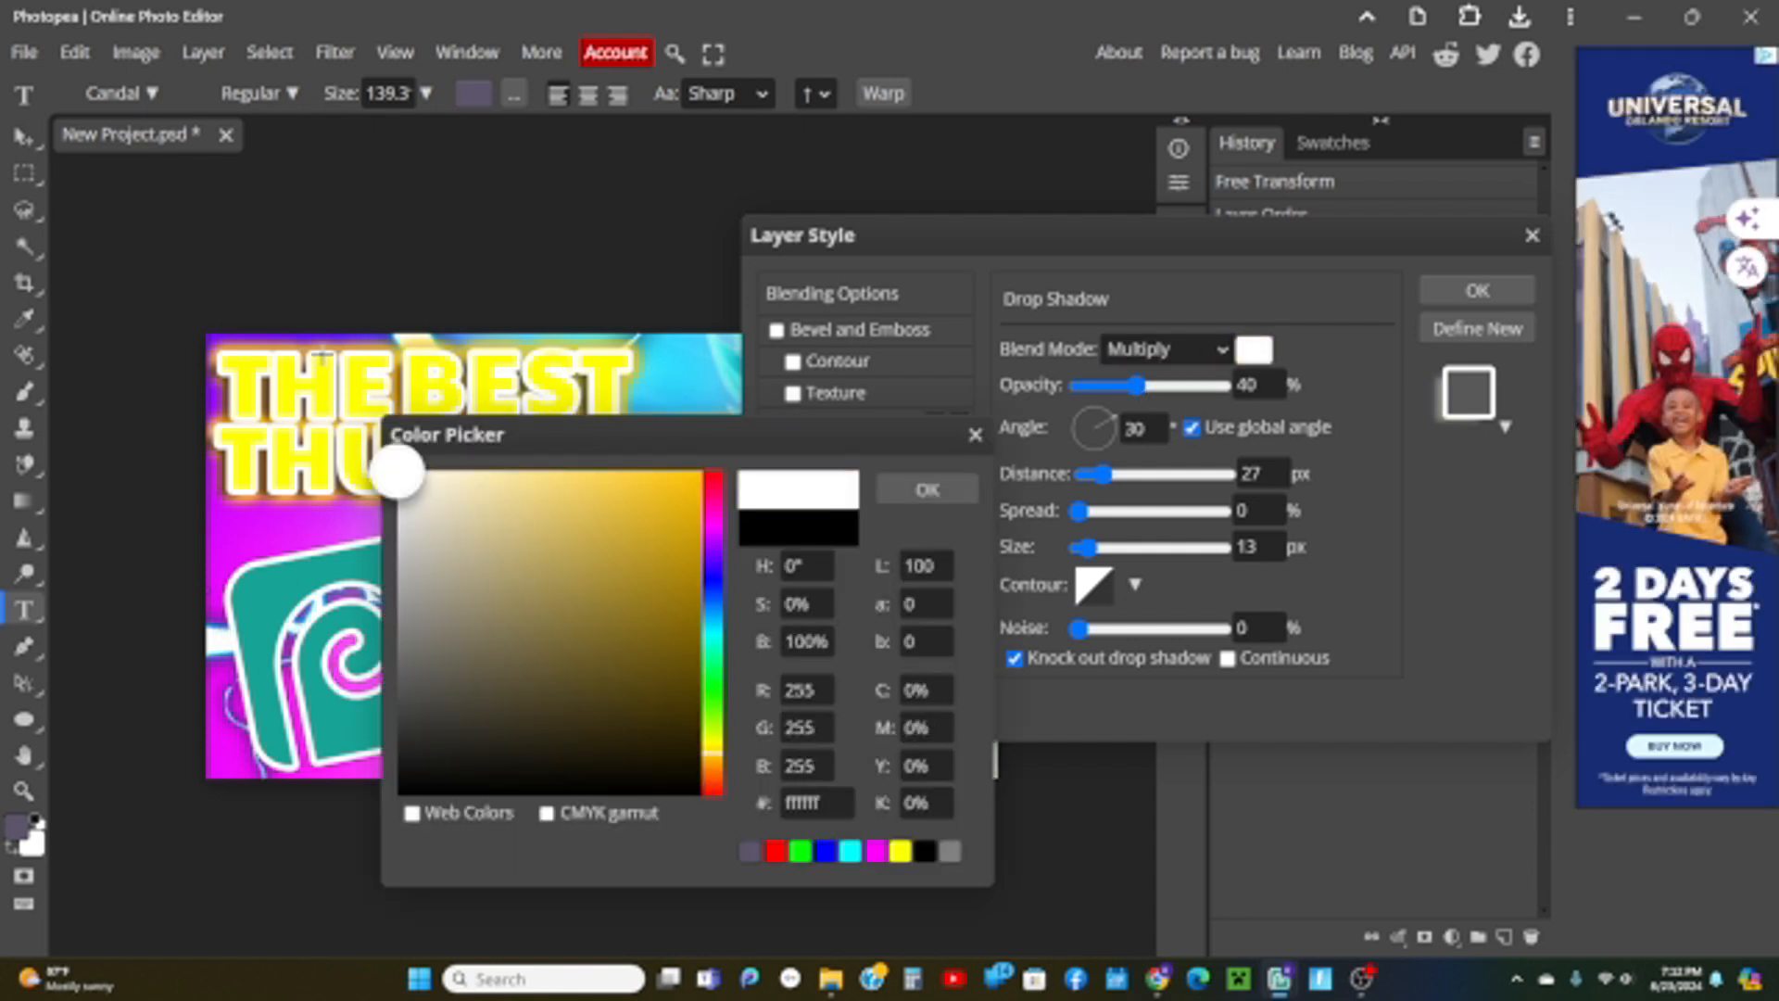
click(927, 490)
drag(1137, 387, 1190, 389)
click(1166, 349)
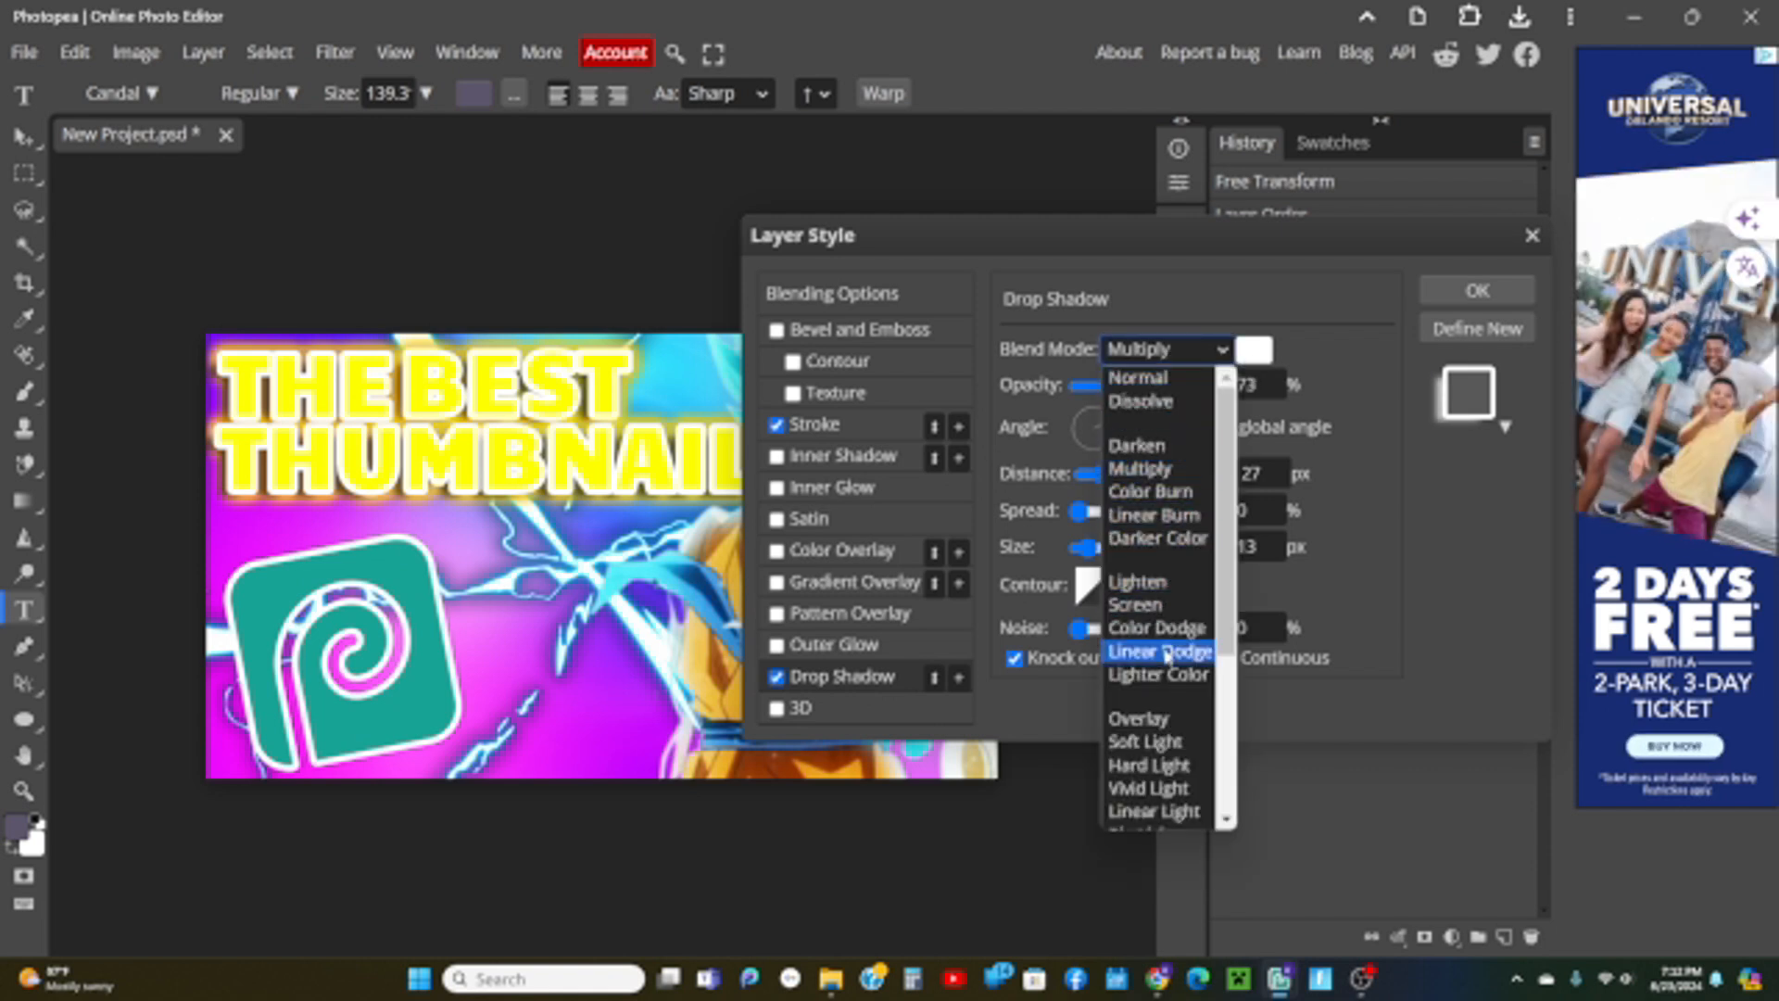
click(1140, 719)
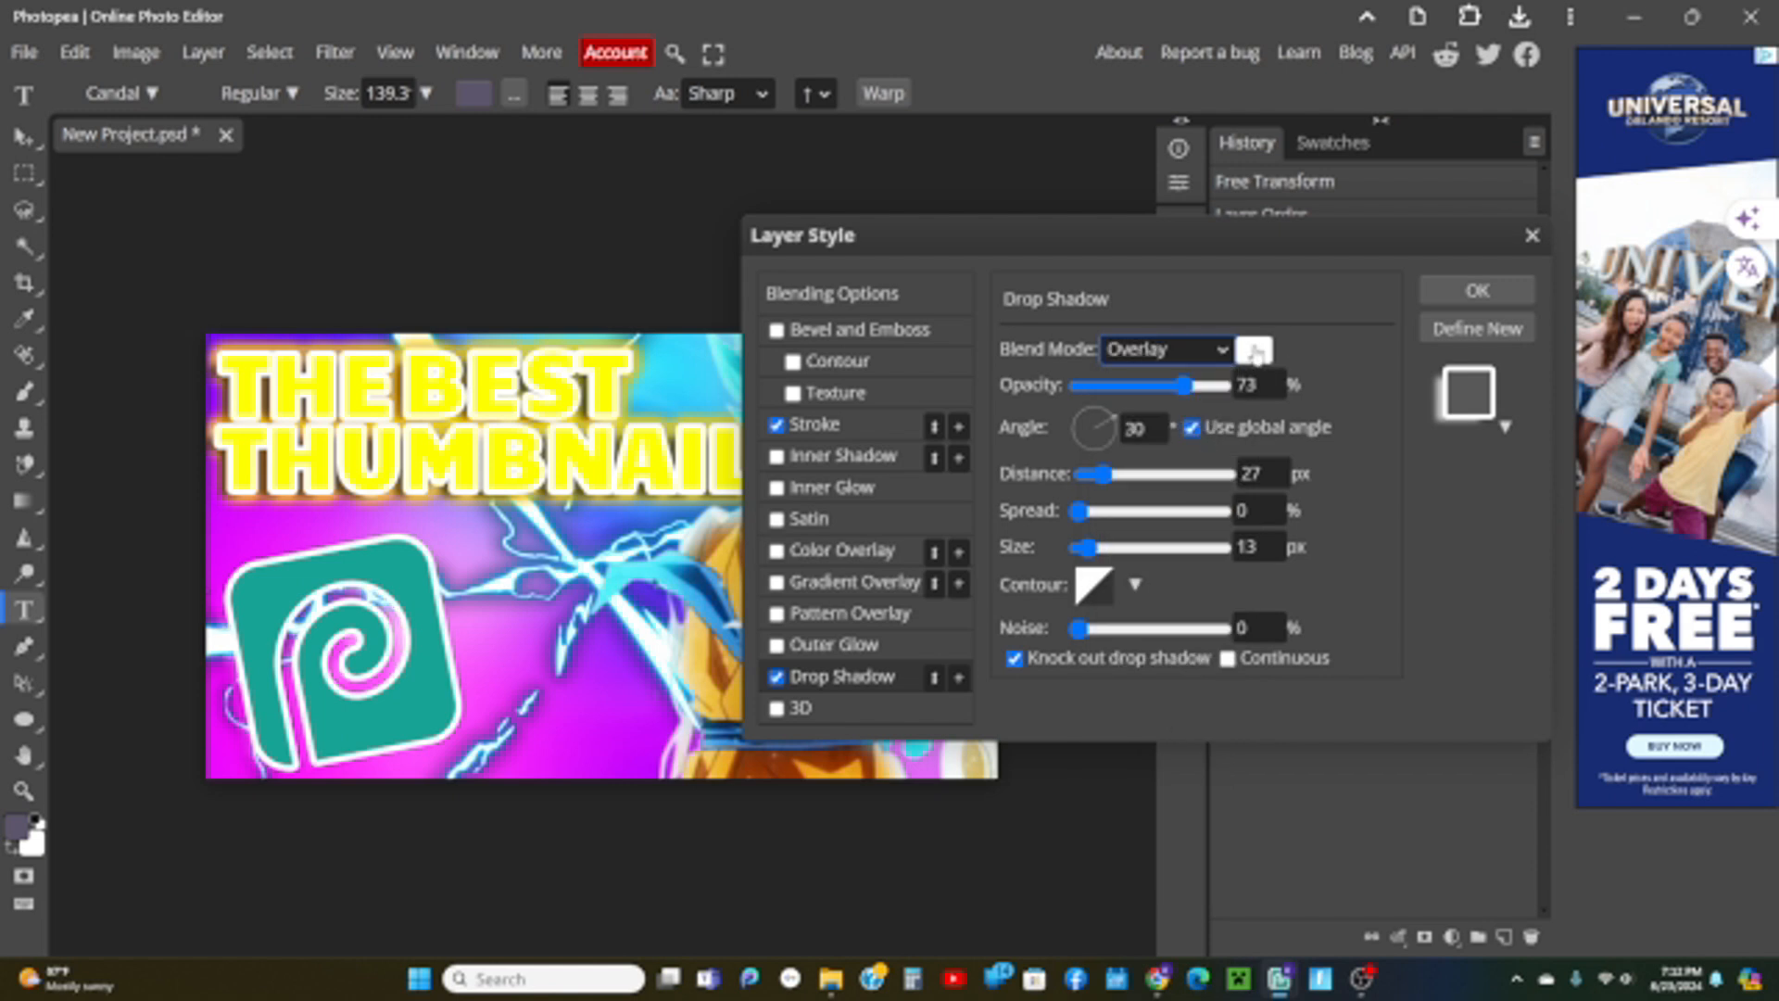
click(1255, 351)
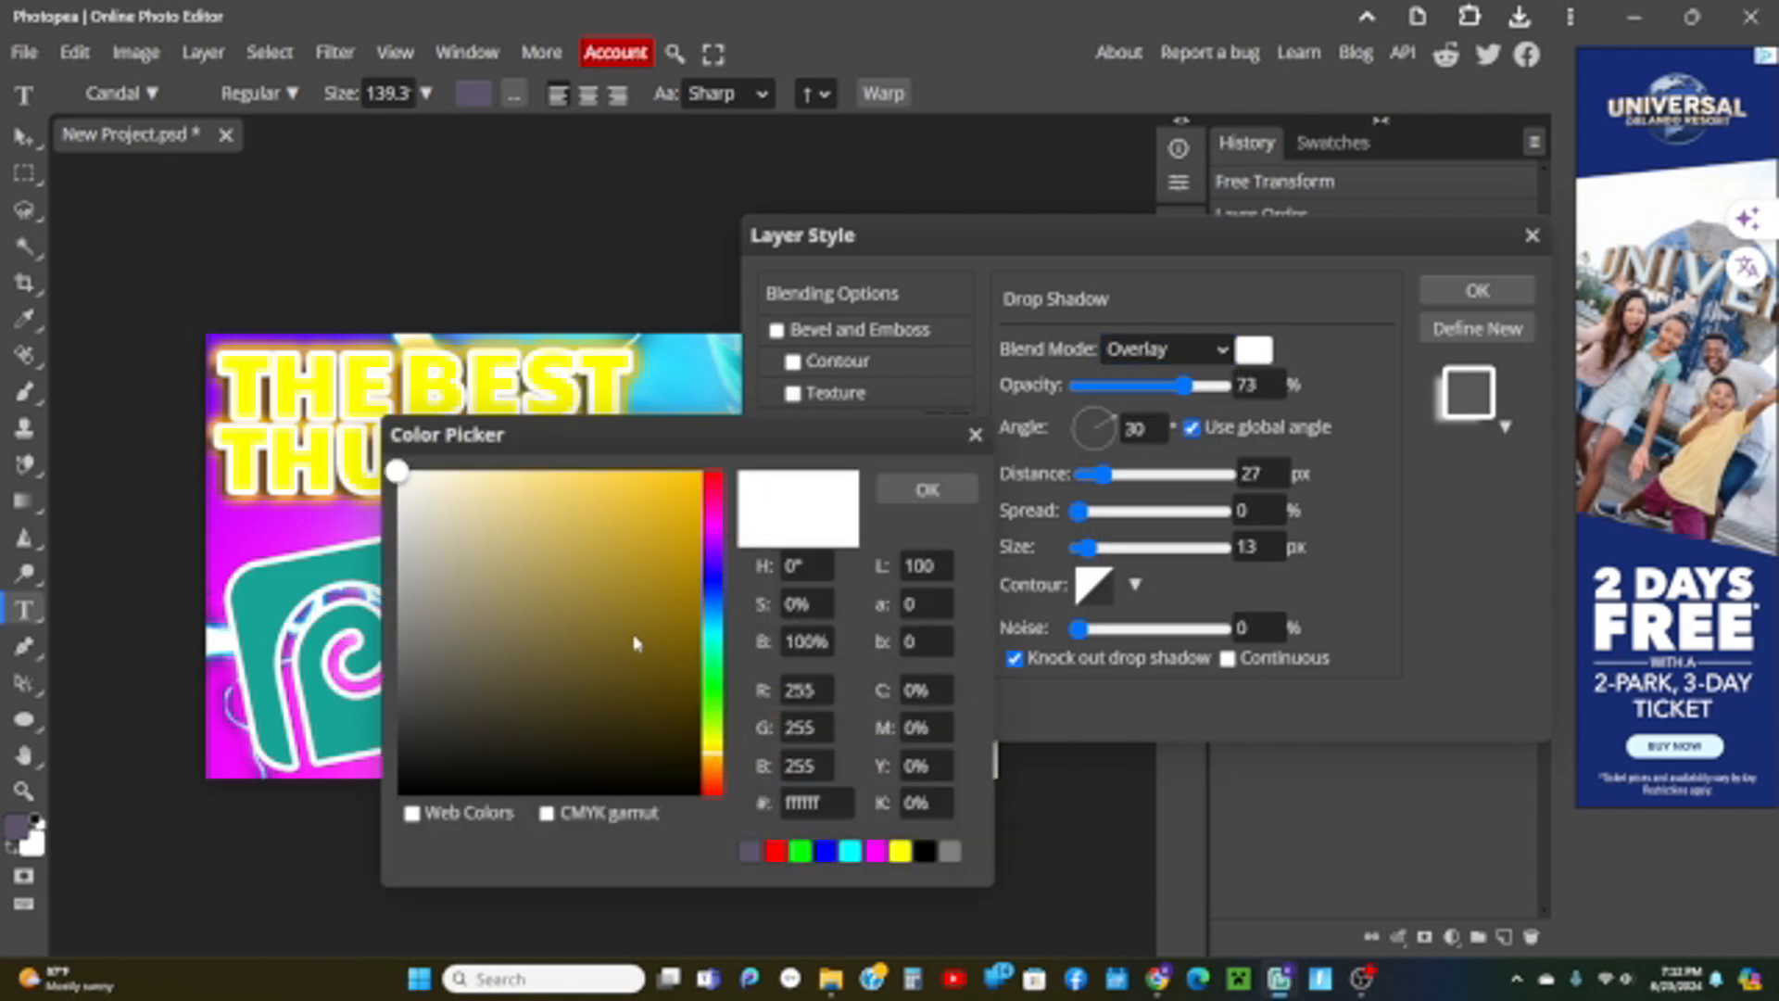
click(935, 491)
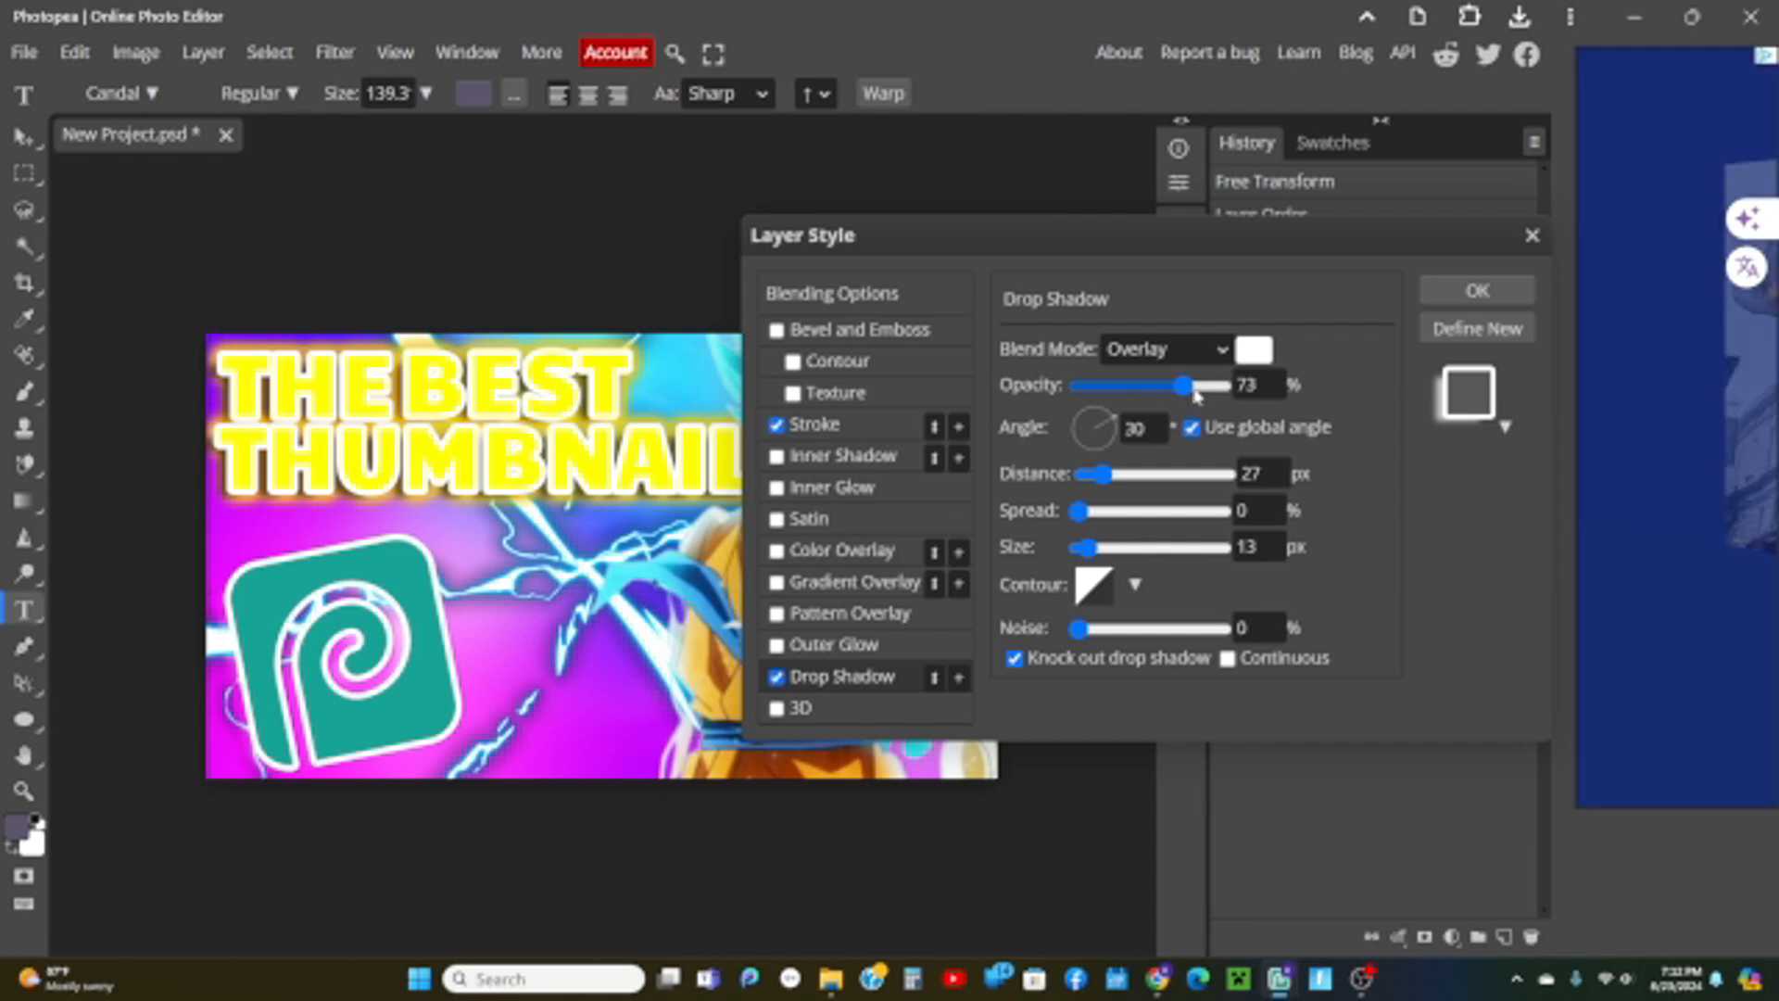
Set the logo's drop shadow to 93% opacity, 37 px distance and 3 px size.
drag(1186, 386, 1216, 386)
drag(1103, 474, 1100, 475)
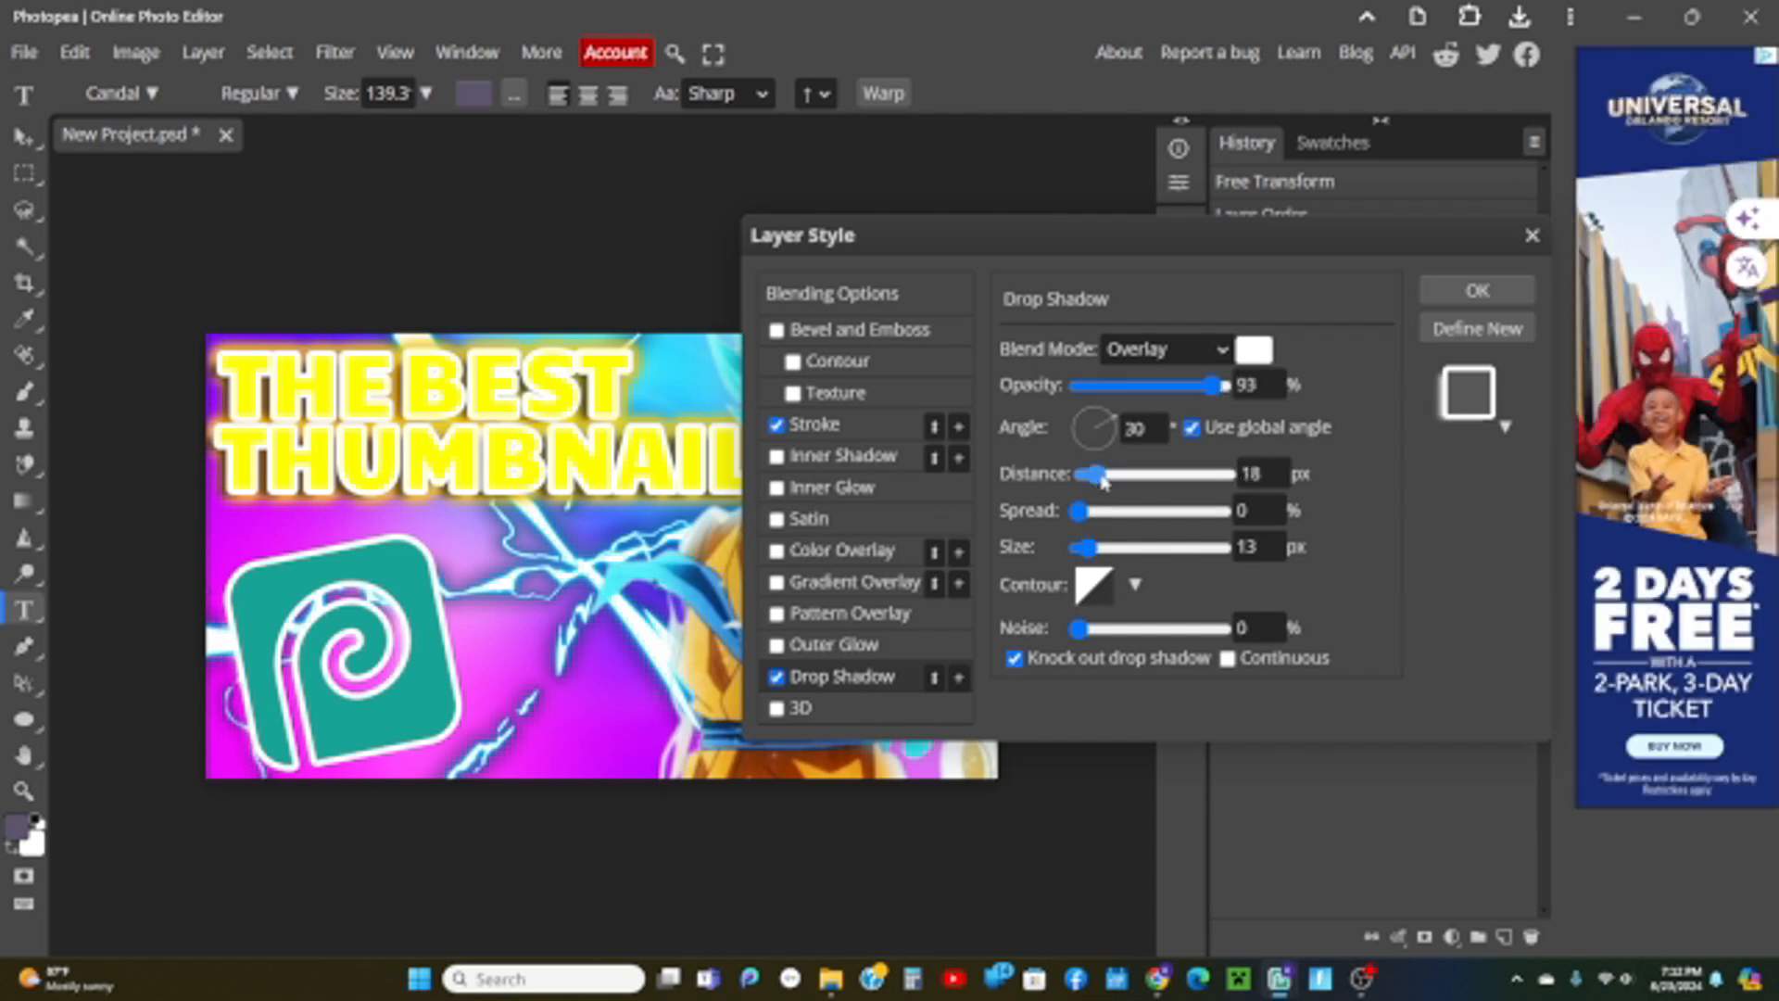
drag(1081, 554, 1083, 559)
drag(1099, 475, 1112, 476)
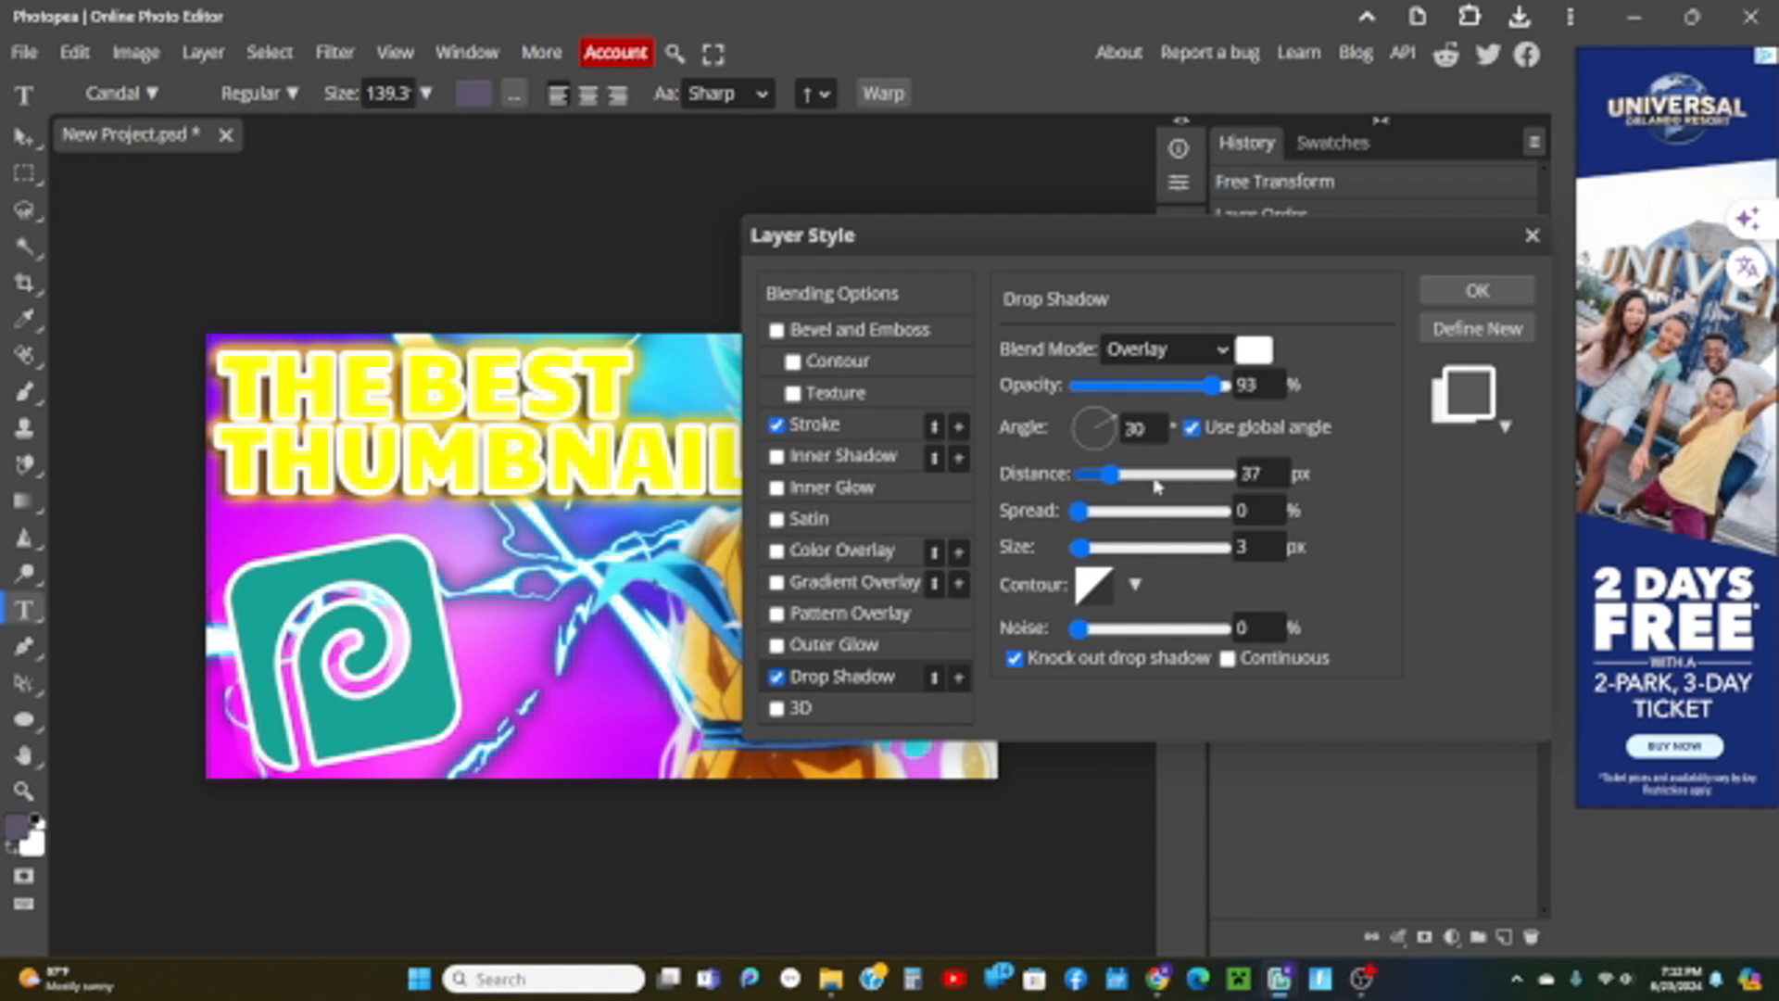
Add a white outer glow to the Photopea logo and apply its layer styles.
click(820, 647)
click(1016, 453)
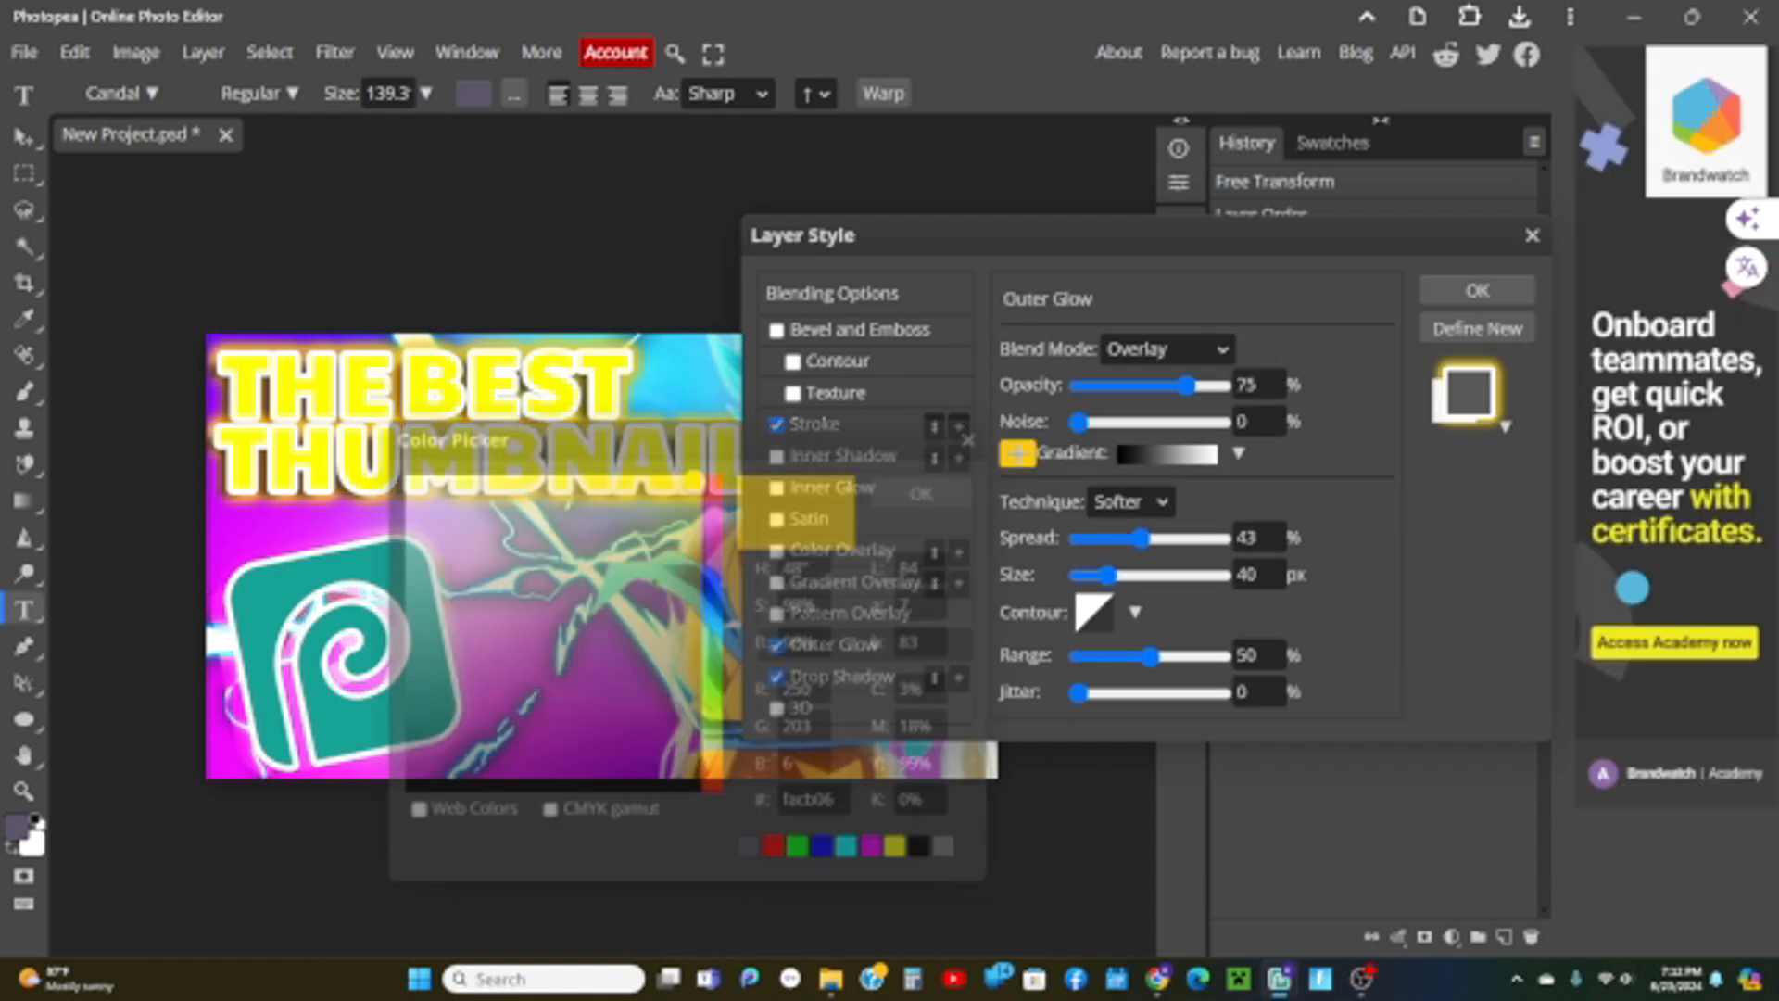
drag(666, 571, 388, 456)
click(927, 490)
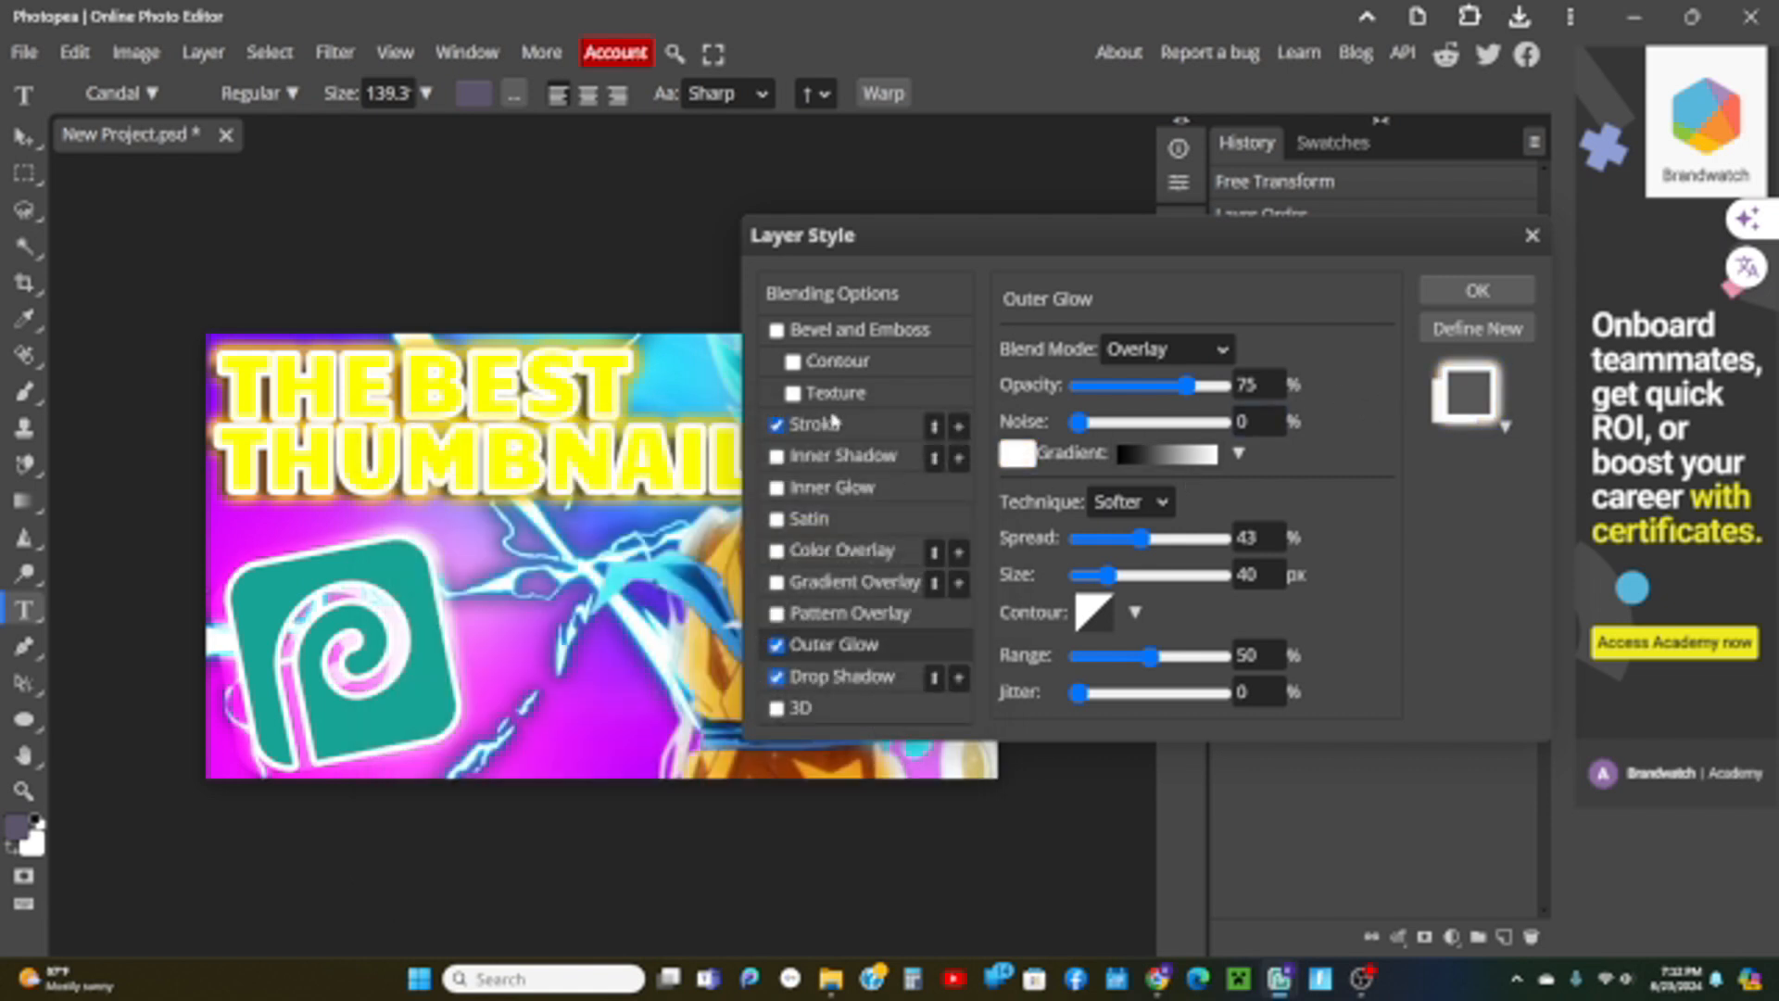
click(1506, 295)
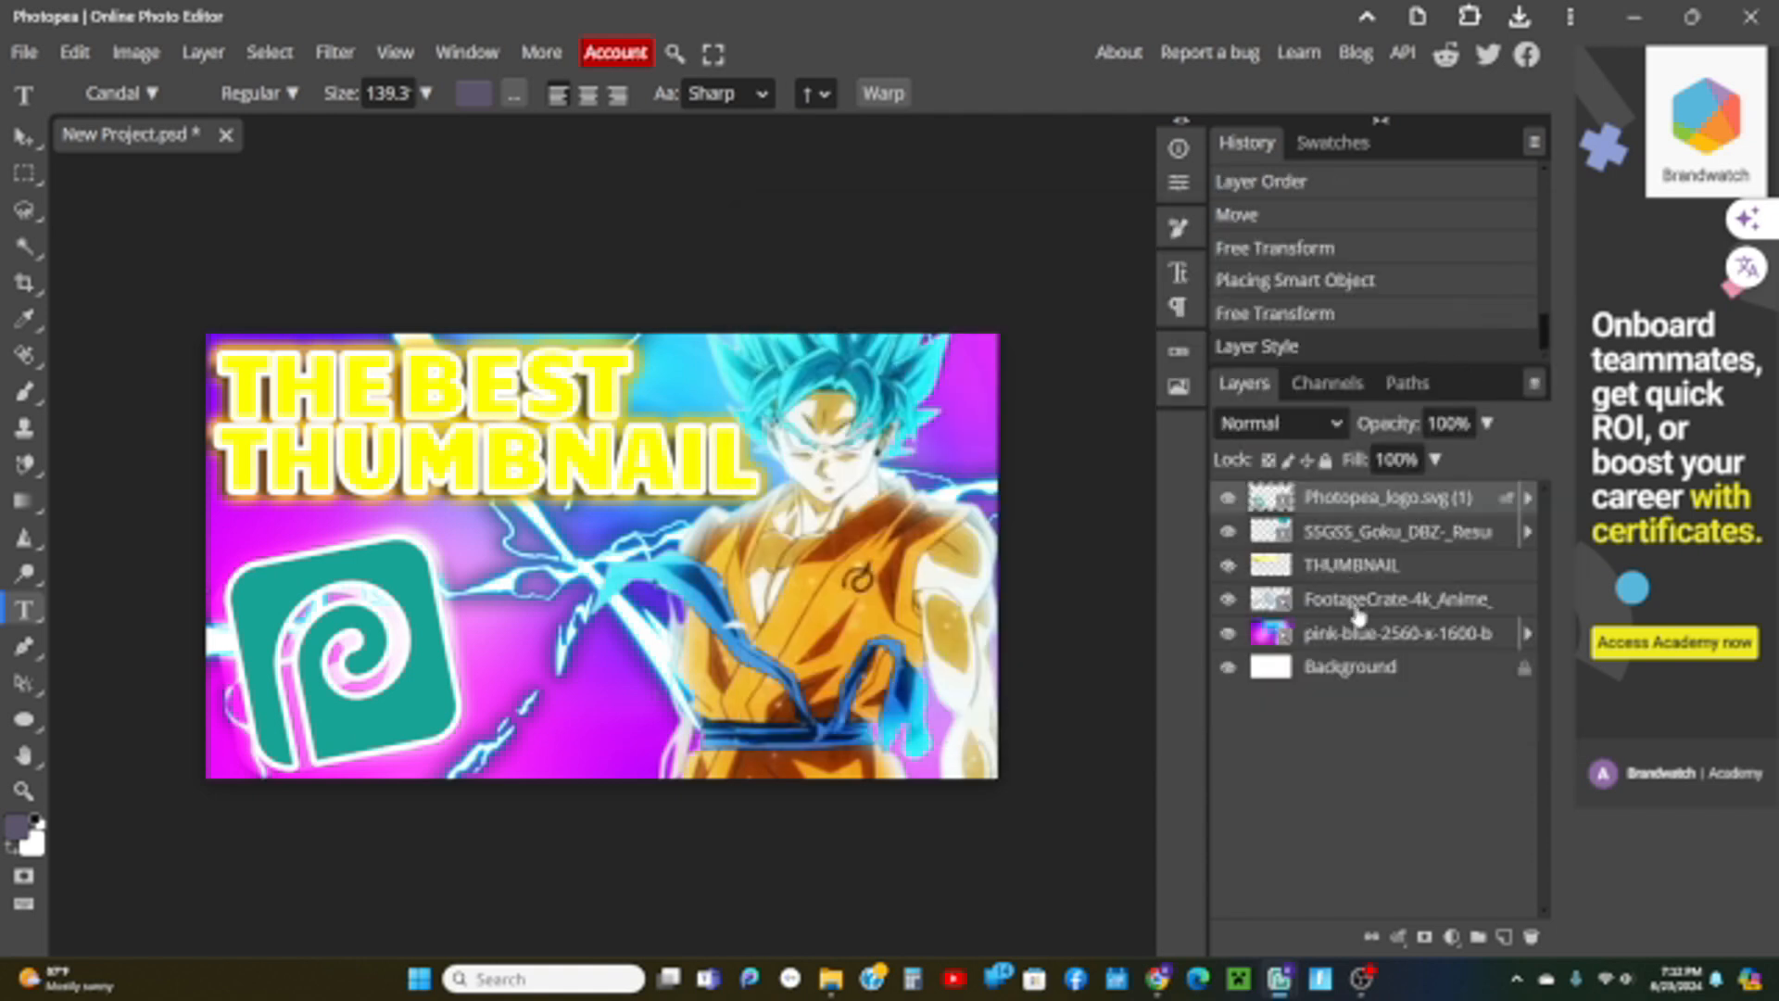
Add a 10 px white outside stroke and a drop shadow to the Goku layer.
right_click(1334, 533)
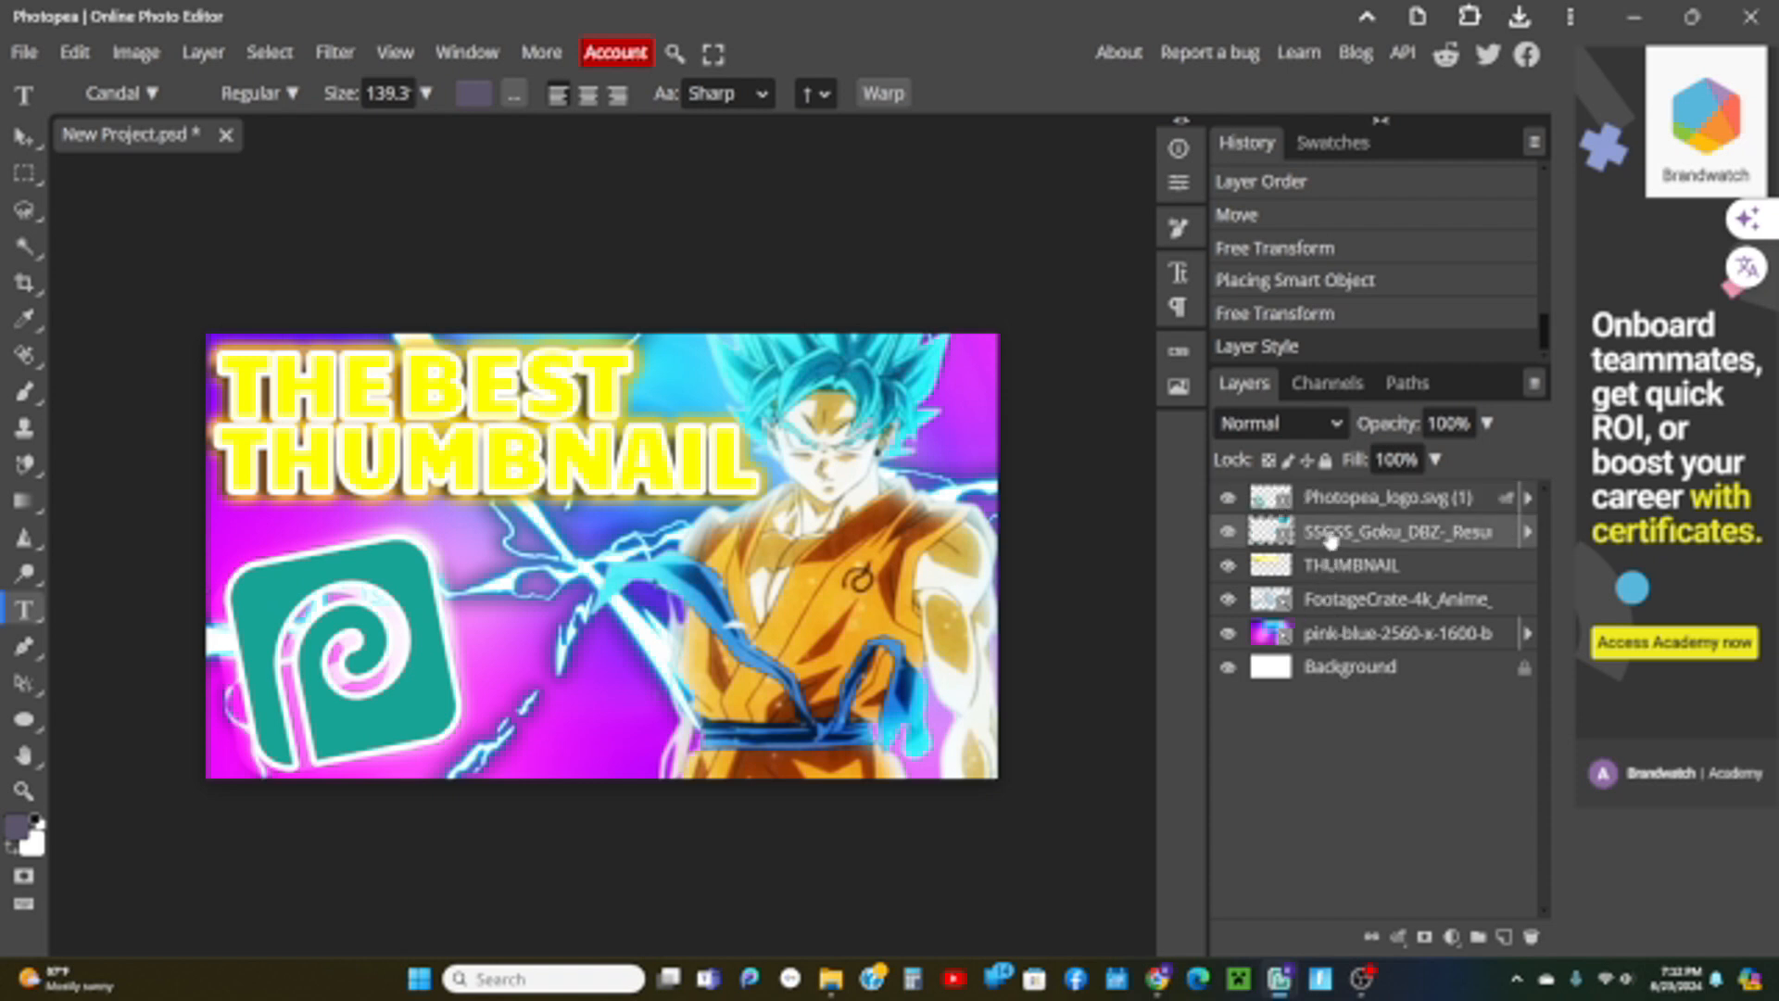
click(1191, 279)
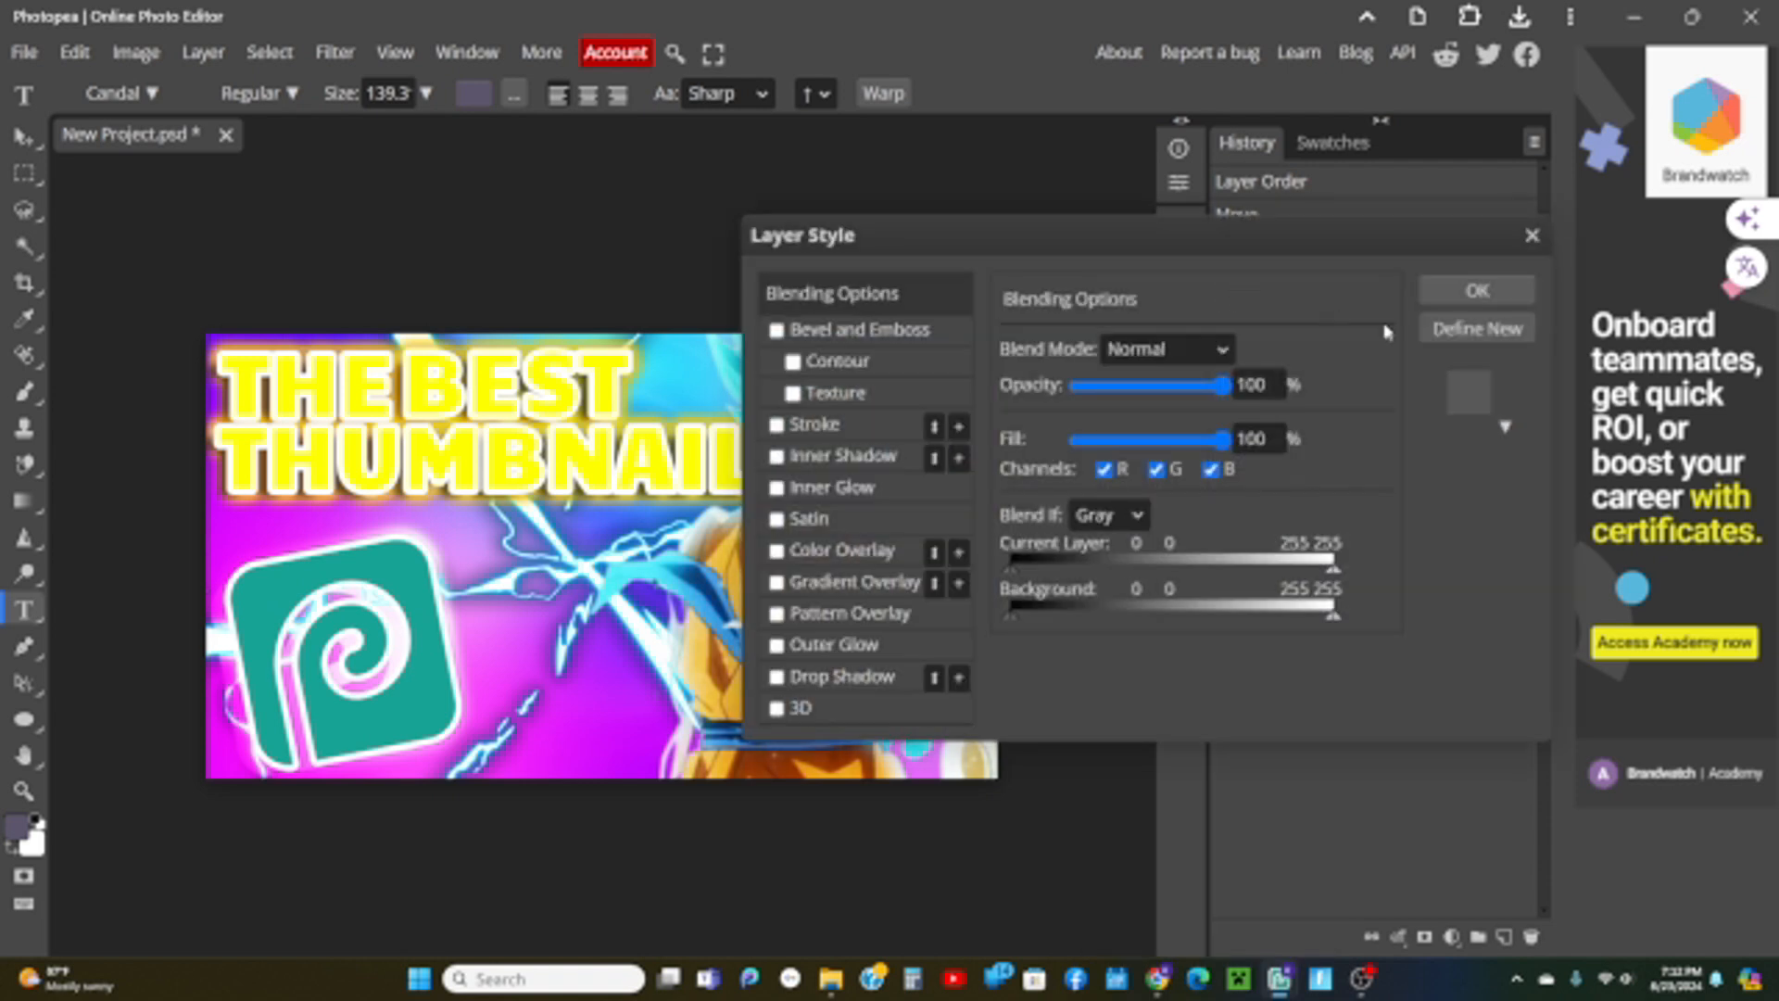
click(816, 424)
drag(1035, 237, 1084, 237)
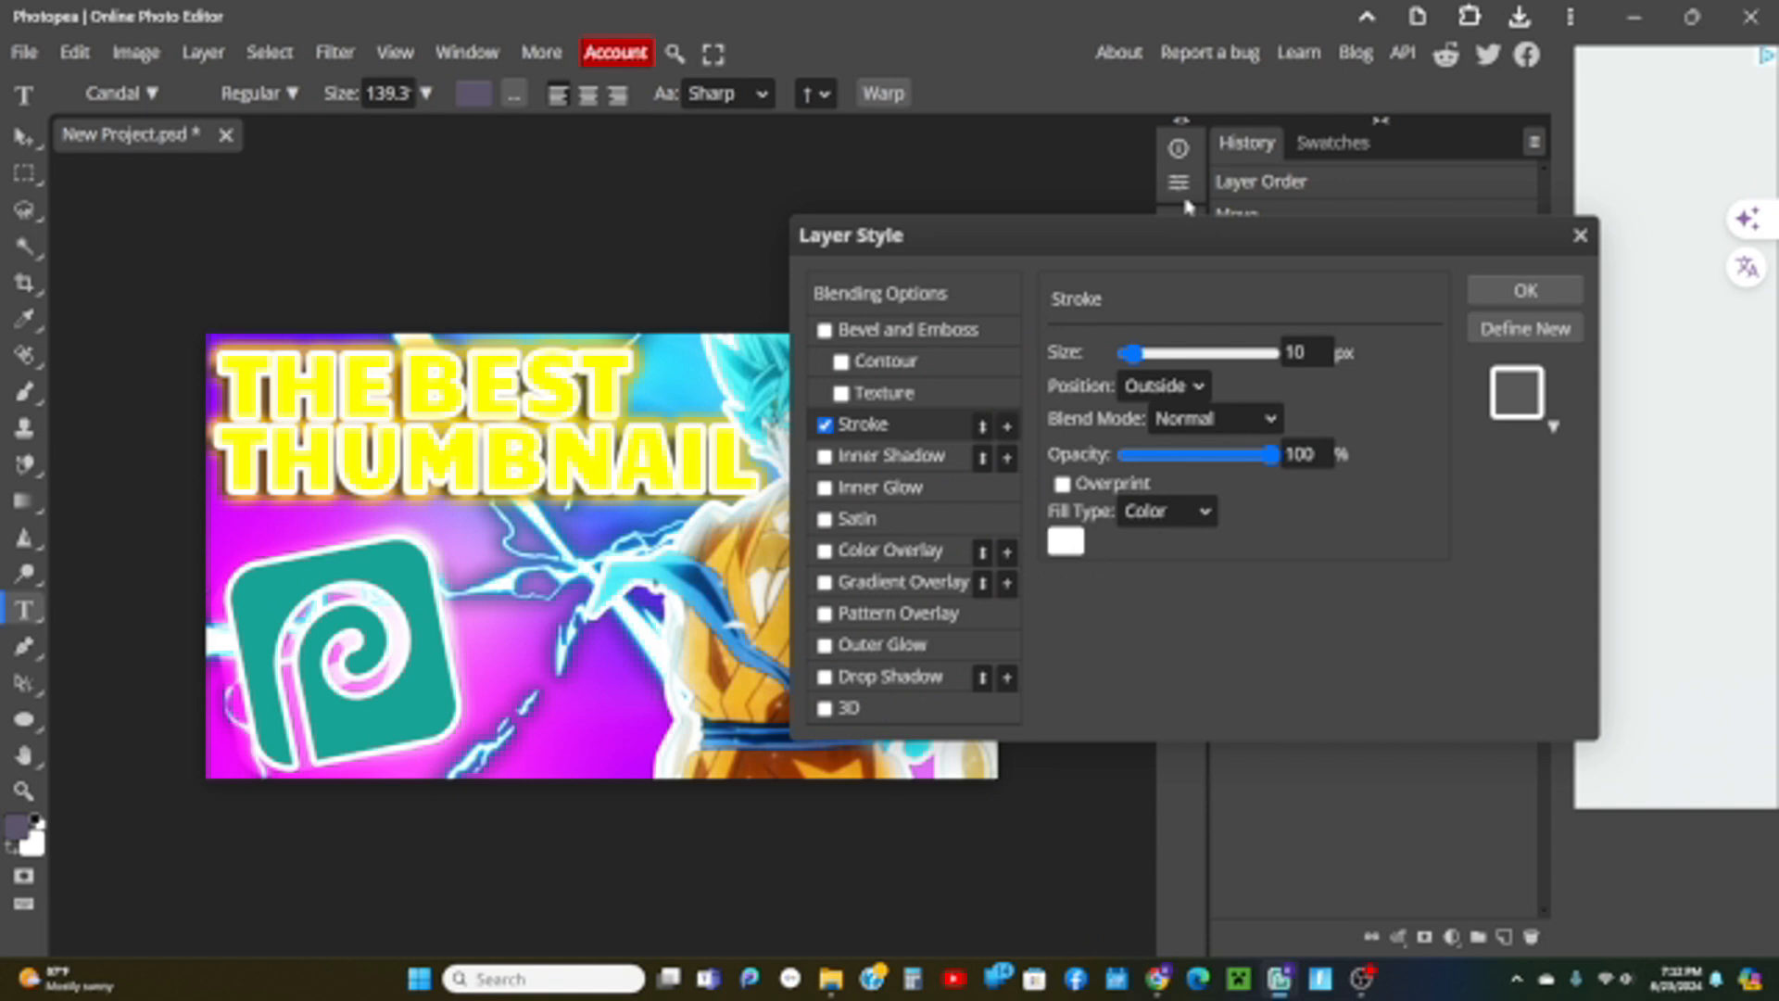
drag(1211, 223, 1340, 187)
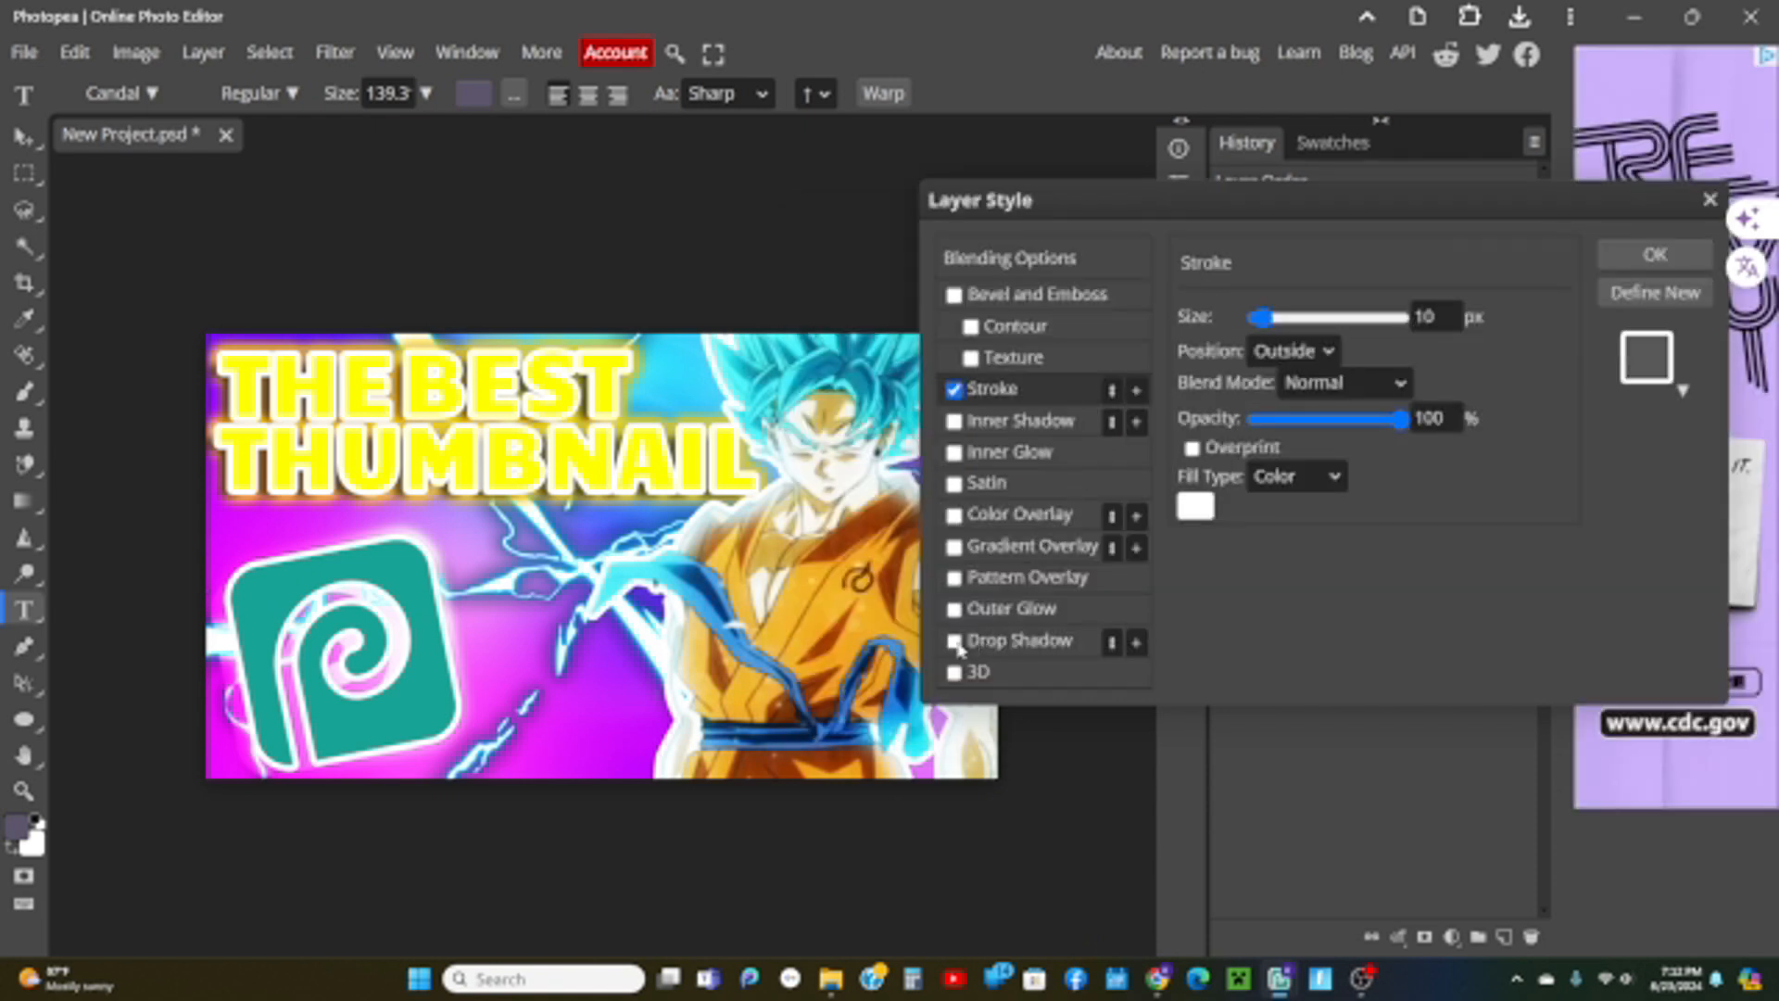
click(955, 642)
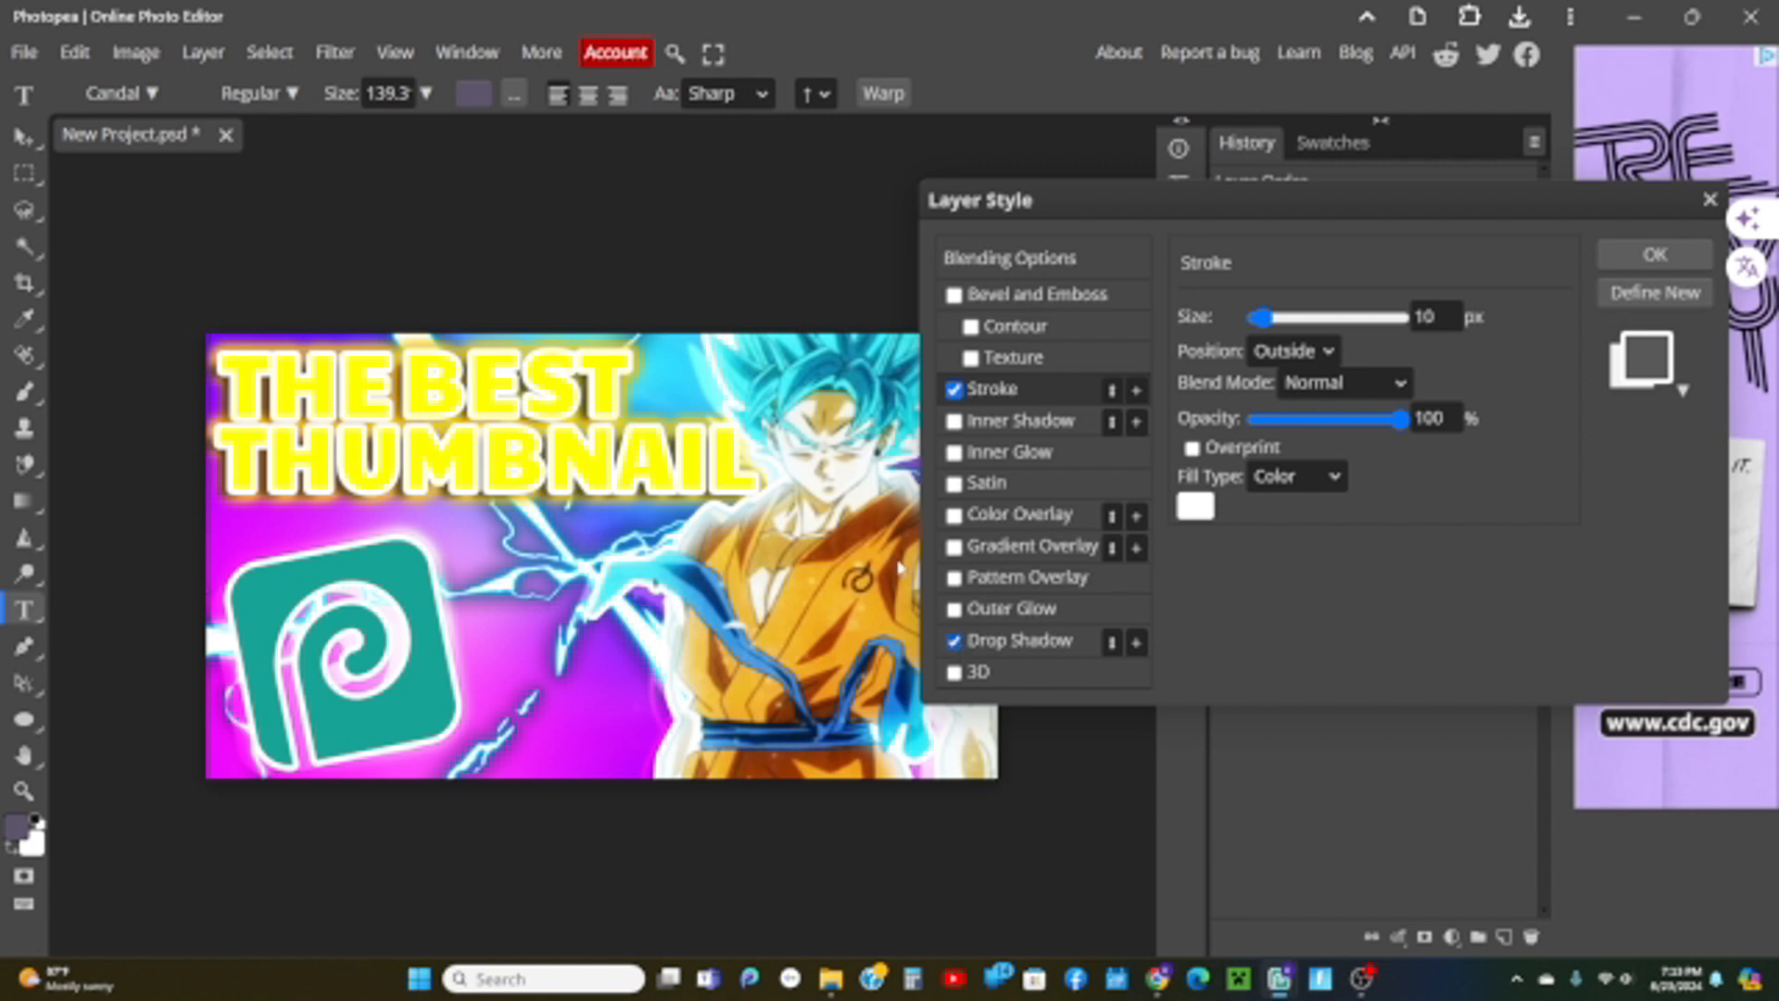
click(1655, 255)
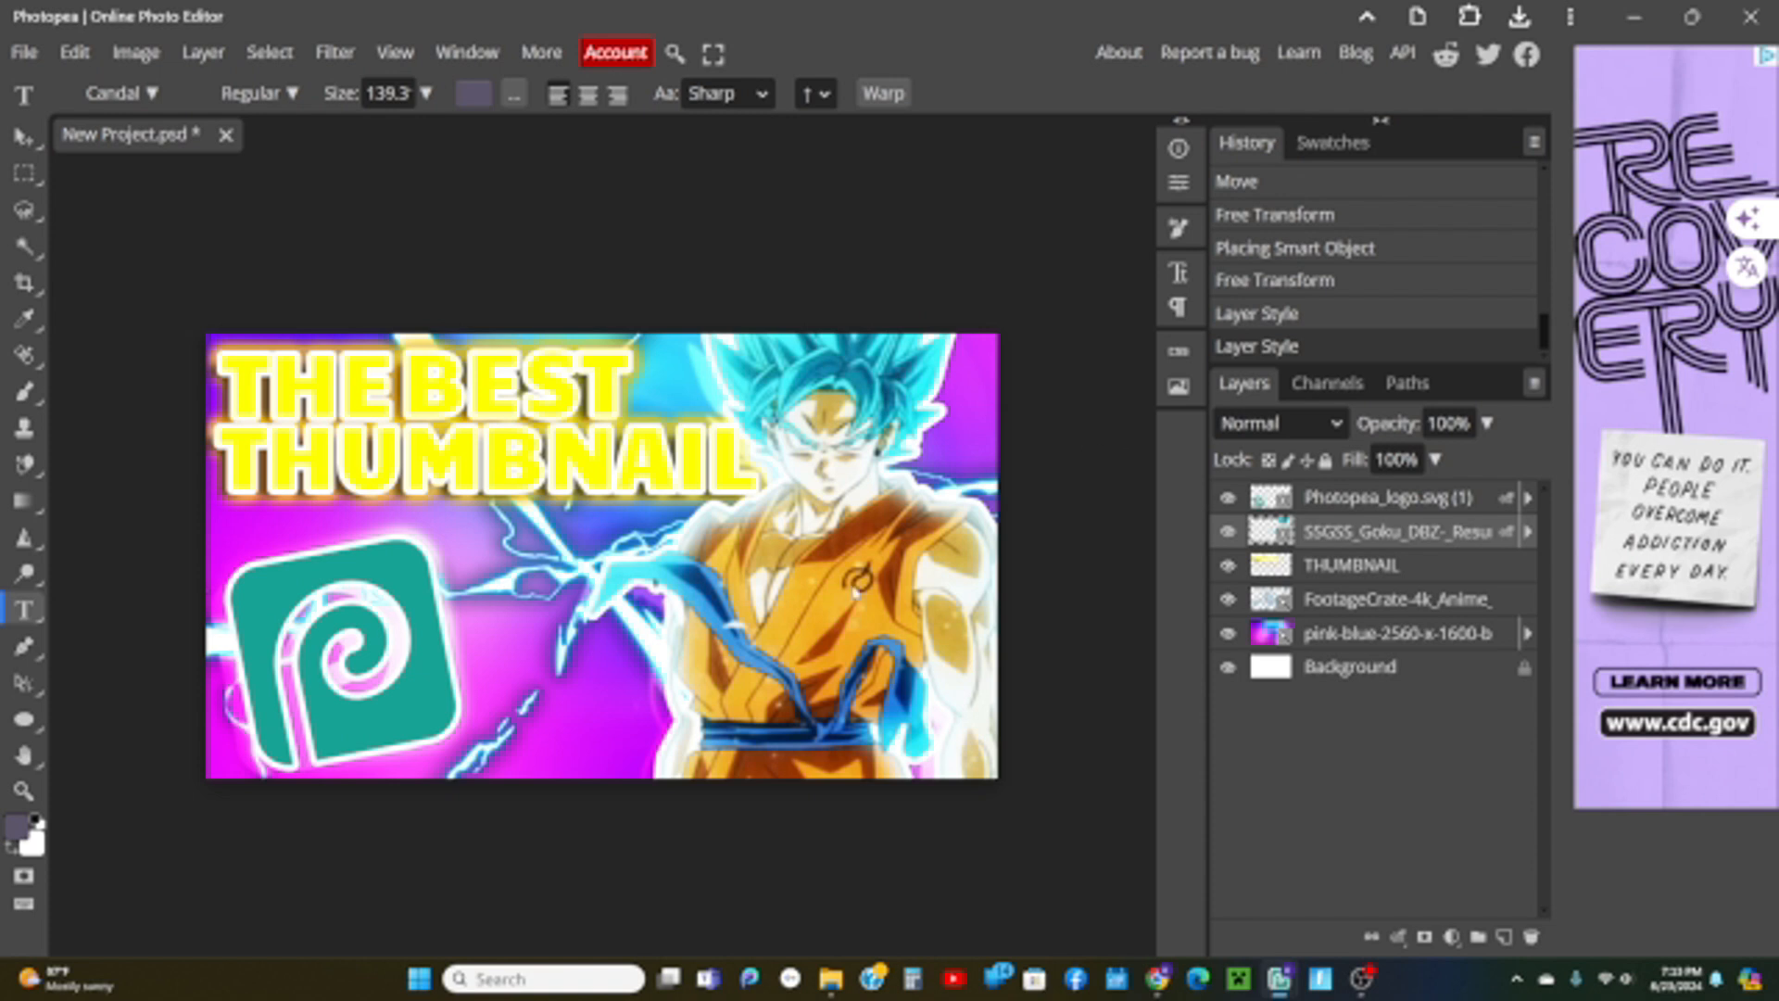
click(619, 477)
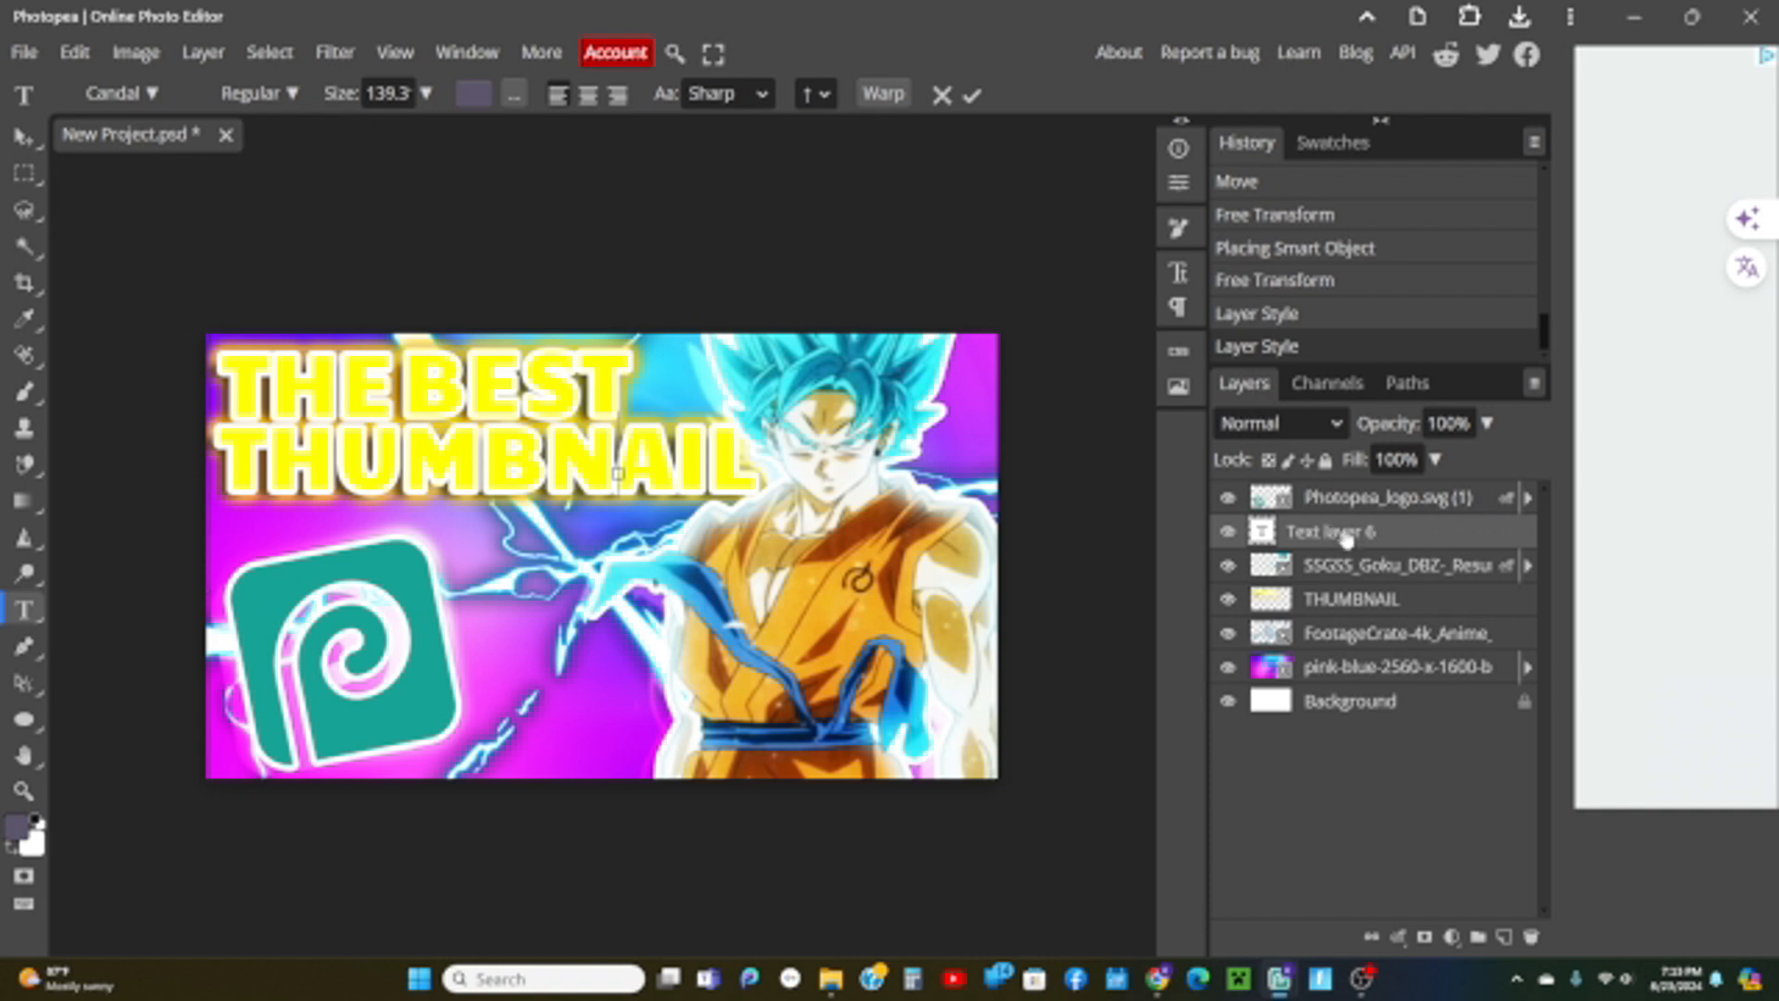
right_click(1346, 538)
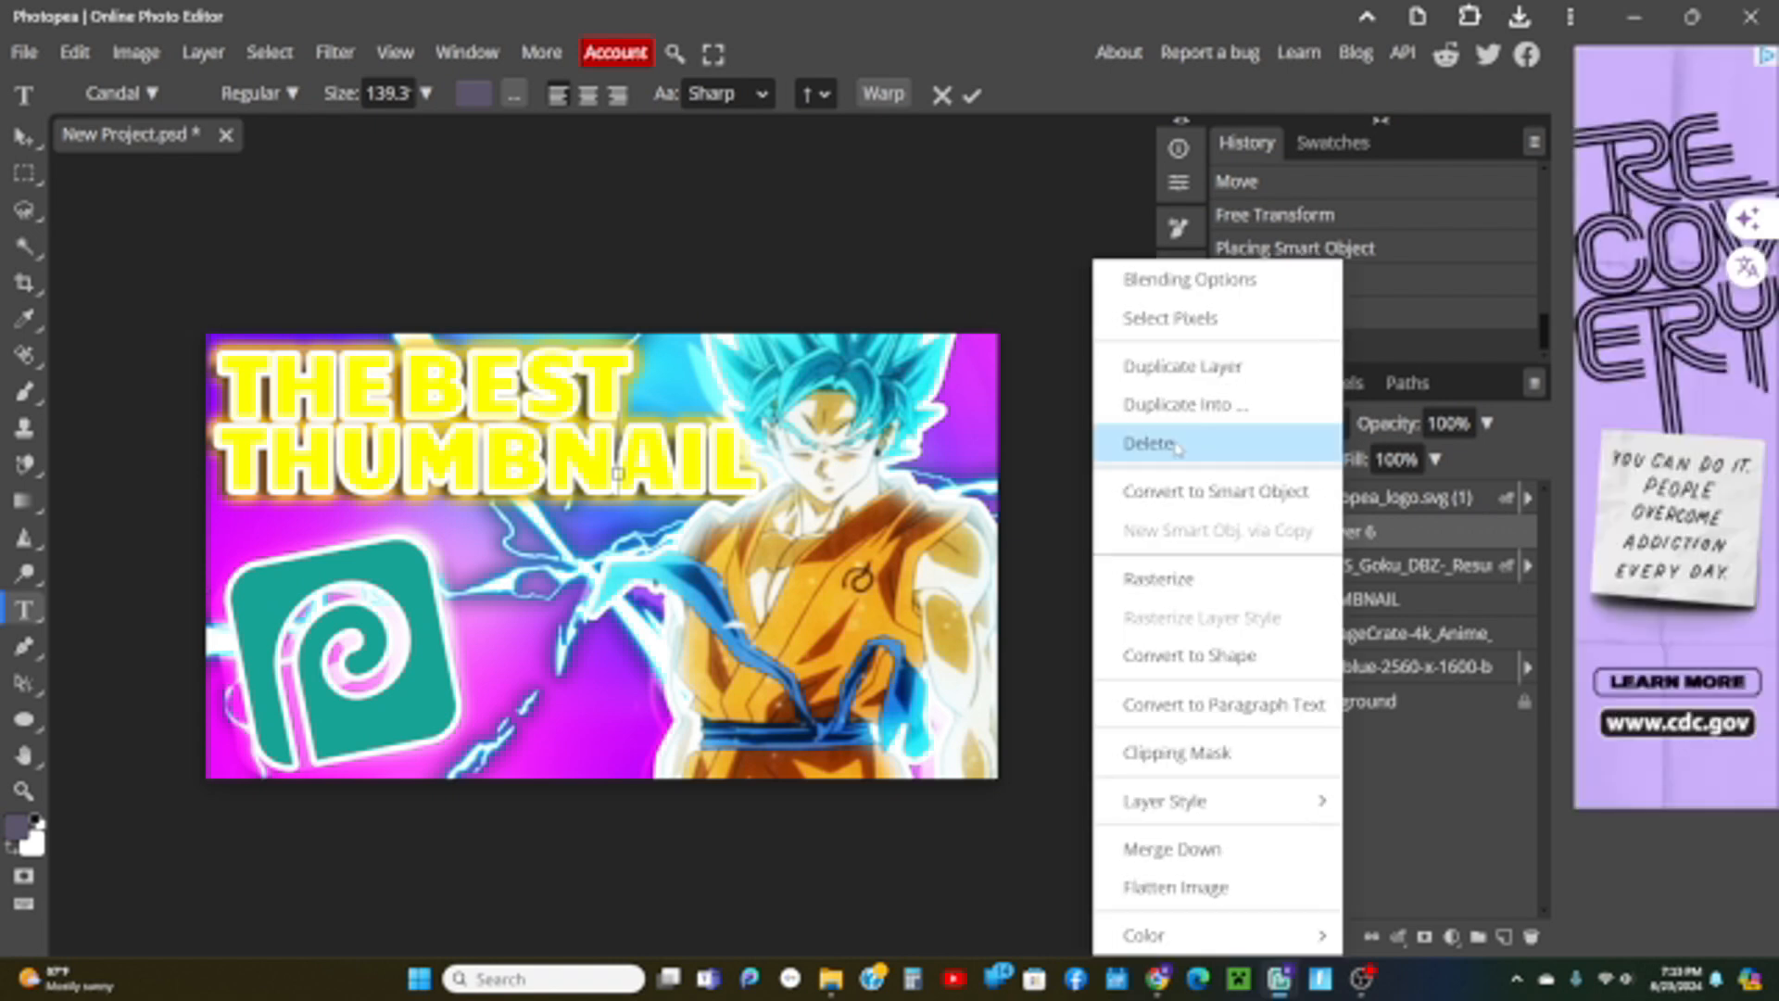
click(1179, 446)
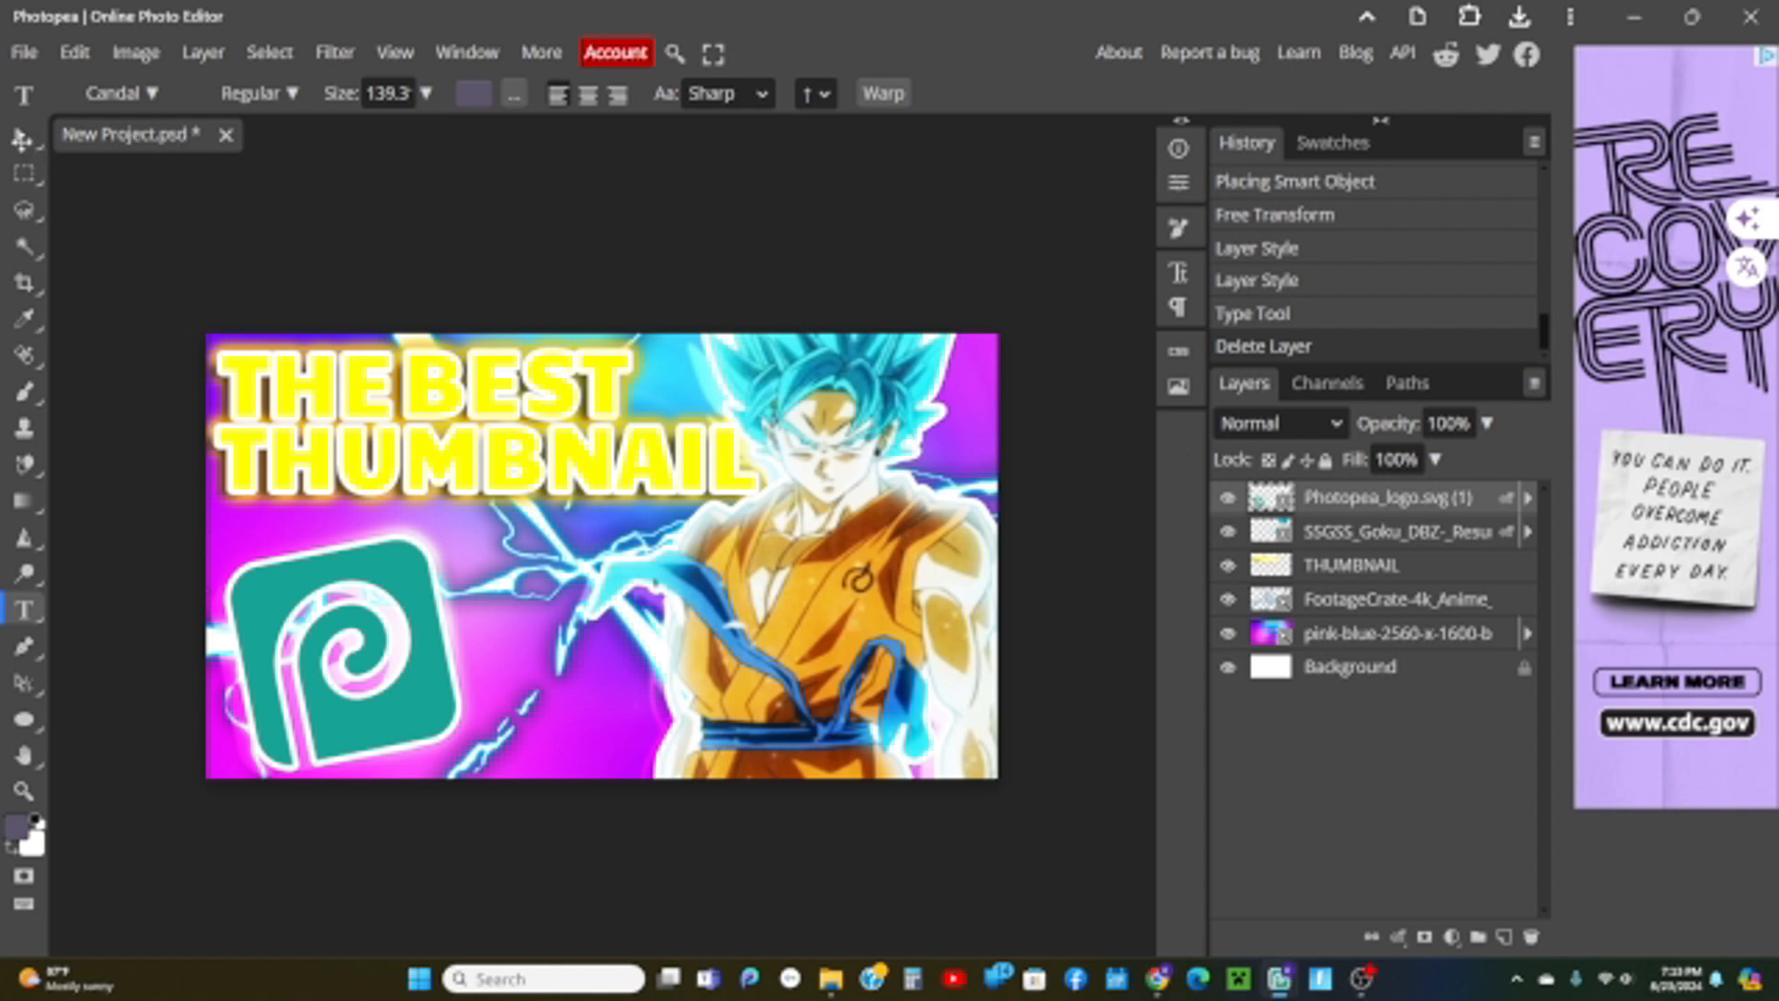
Move the THE BEST THUMBNAIL title slightly down and to the left.
click(24, 139)
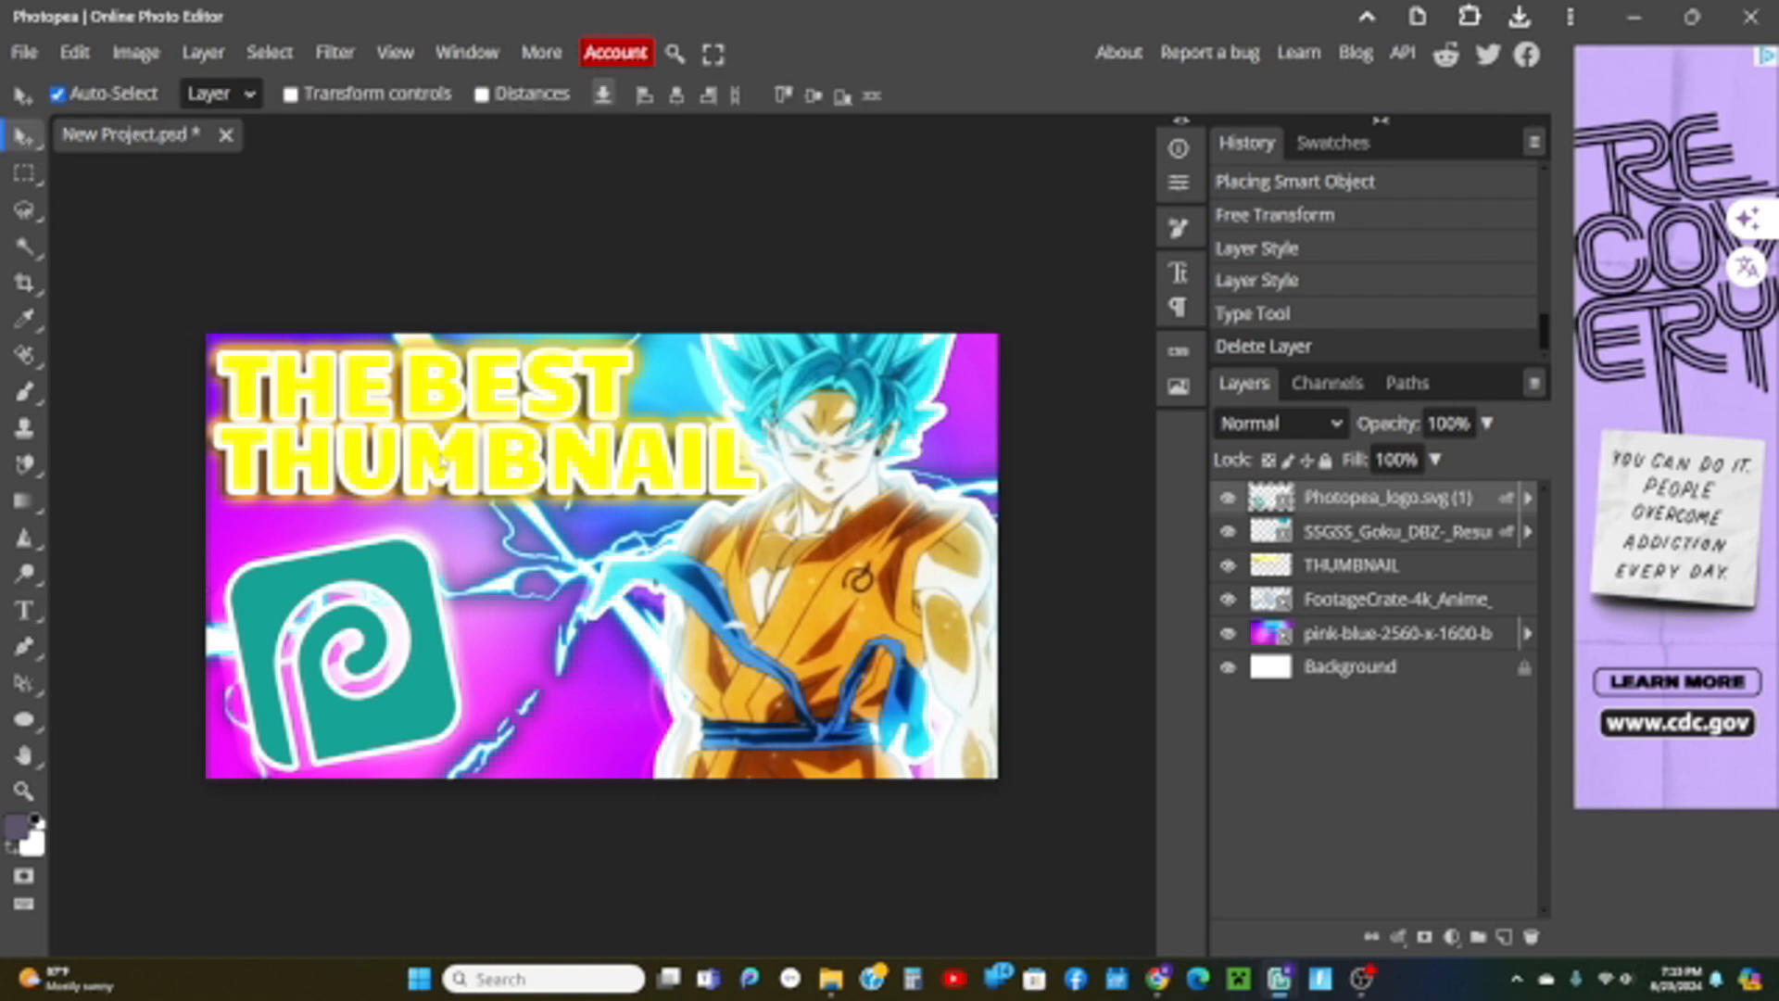
drag(439, 459, 438, 463)
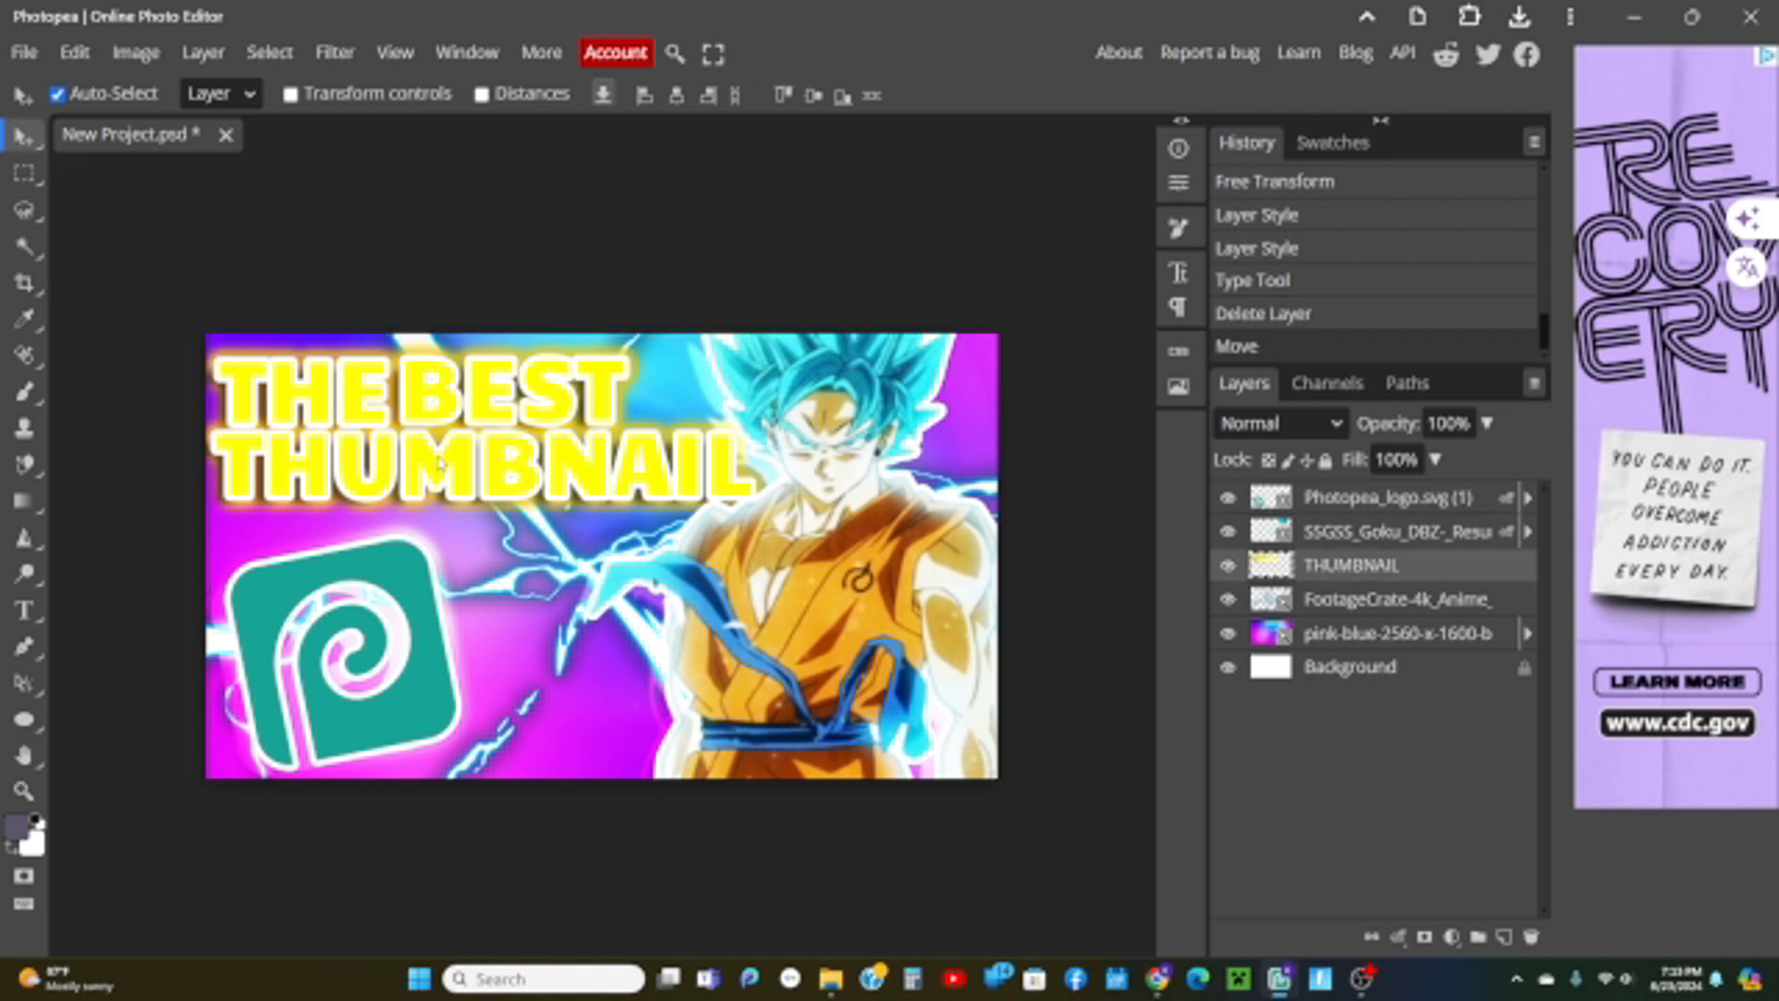
Rotate the THE BEST THUMBNAIL title about 4° counterclockwise with Free Transform and slightly adjust its size.
key(ctrl+t)
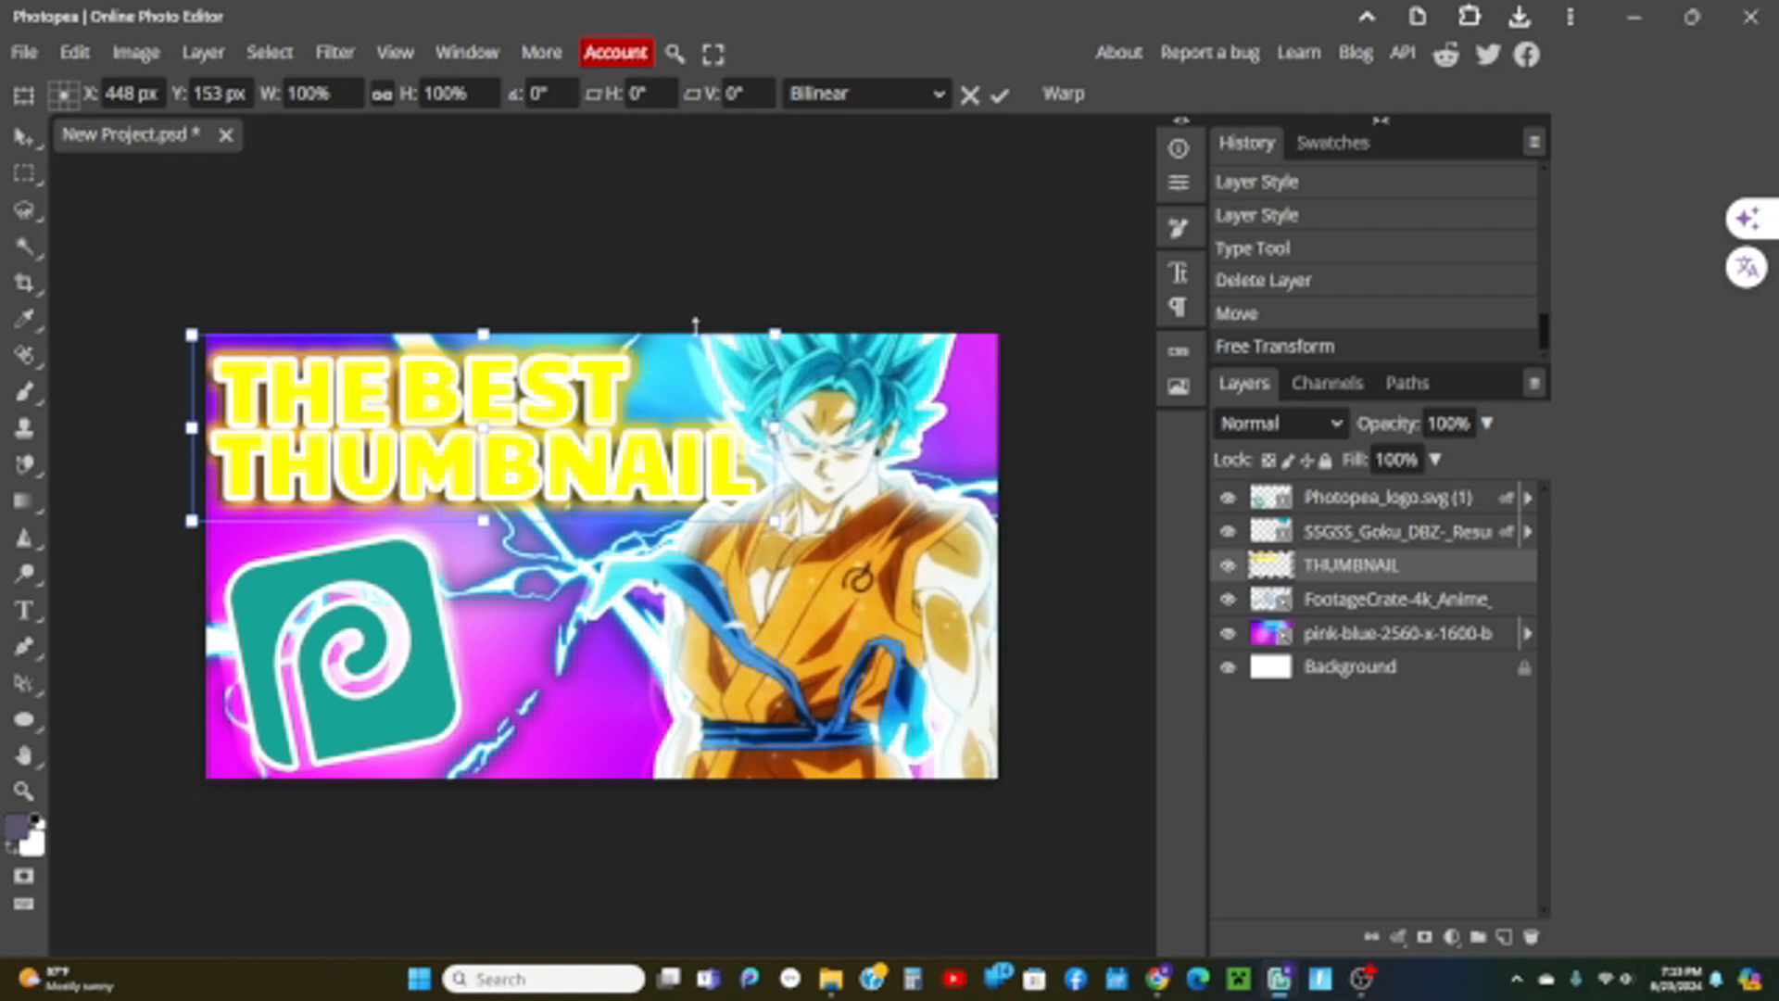
mouse_move(676, 310)
mouse_down()
mouse_move(761, 315)
mouse_move(647, 302)
mouse_up()
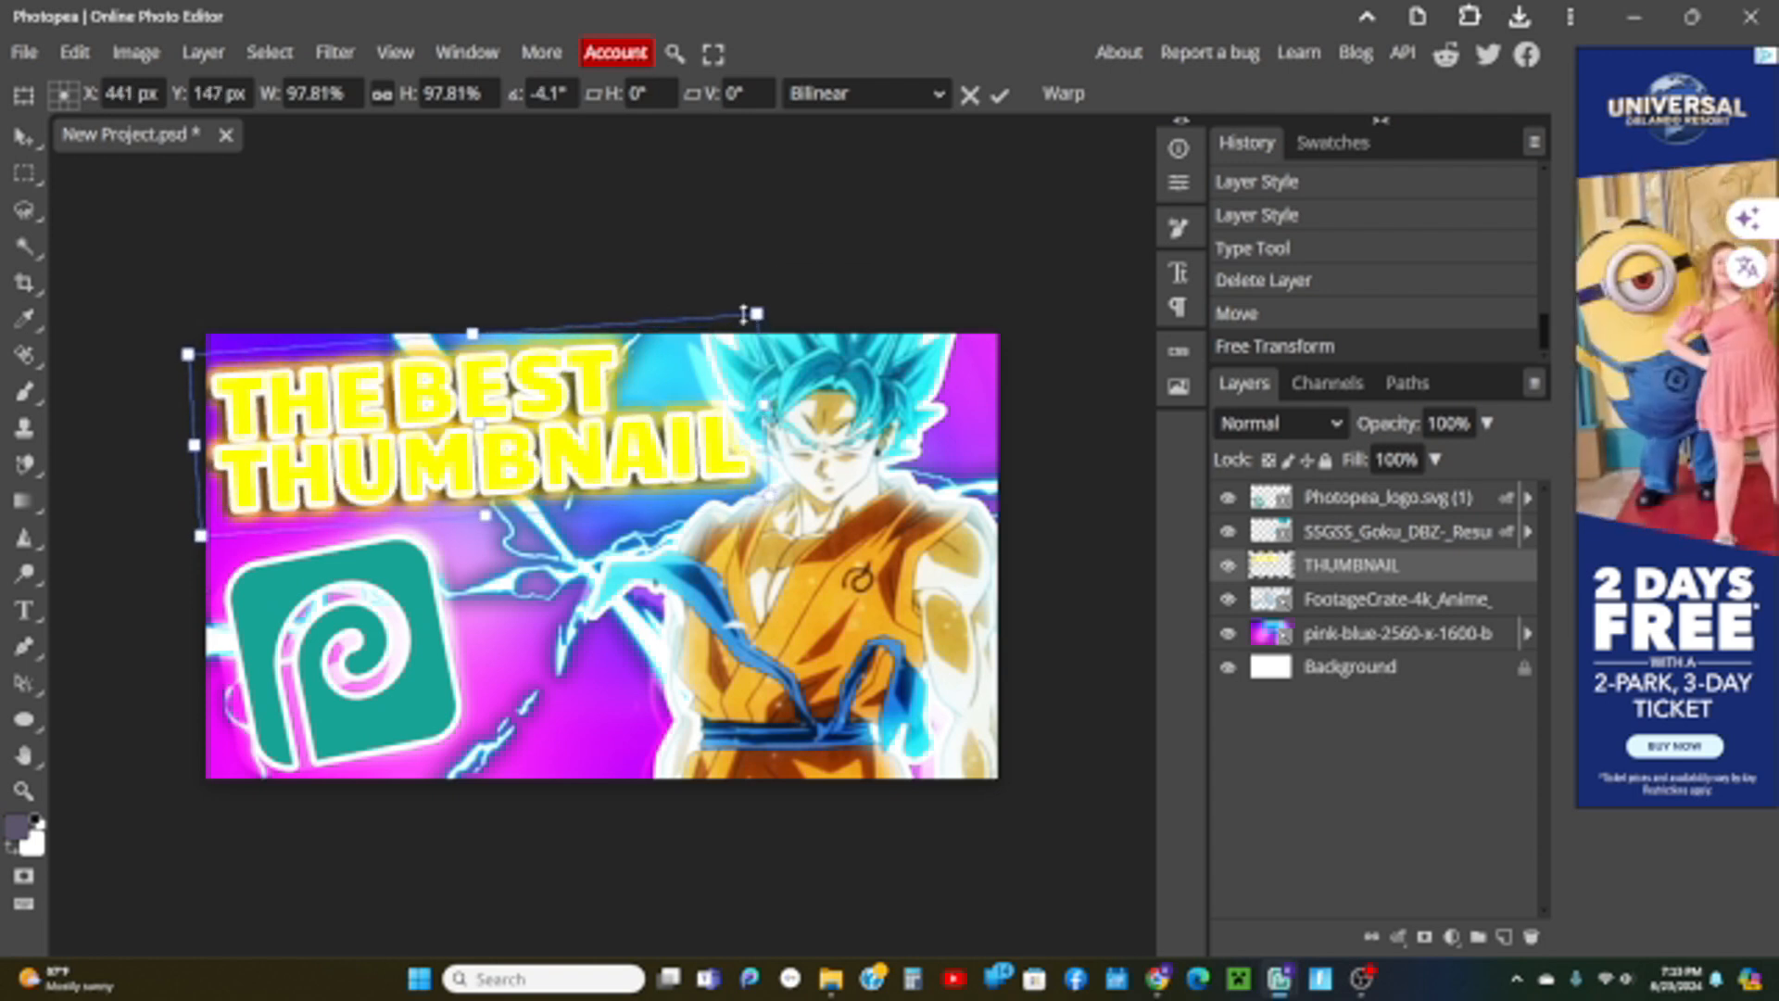
drag(756, 315, 765, 311)
click(1365, 599)
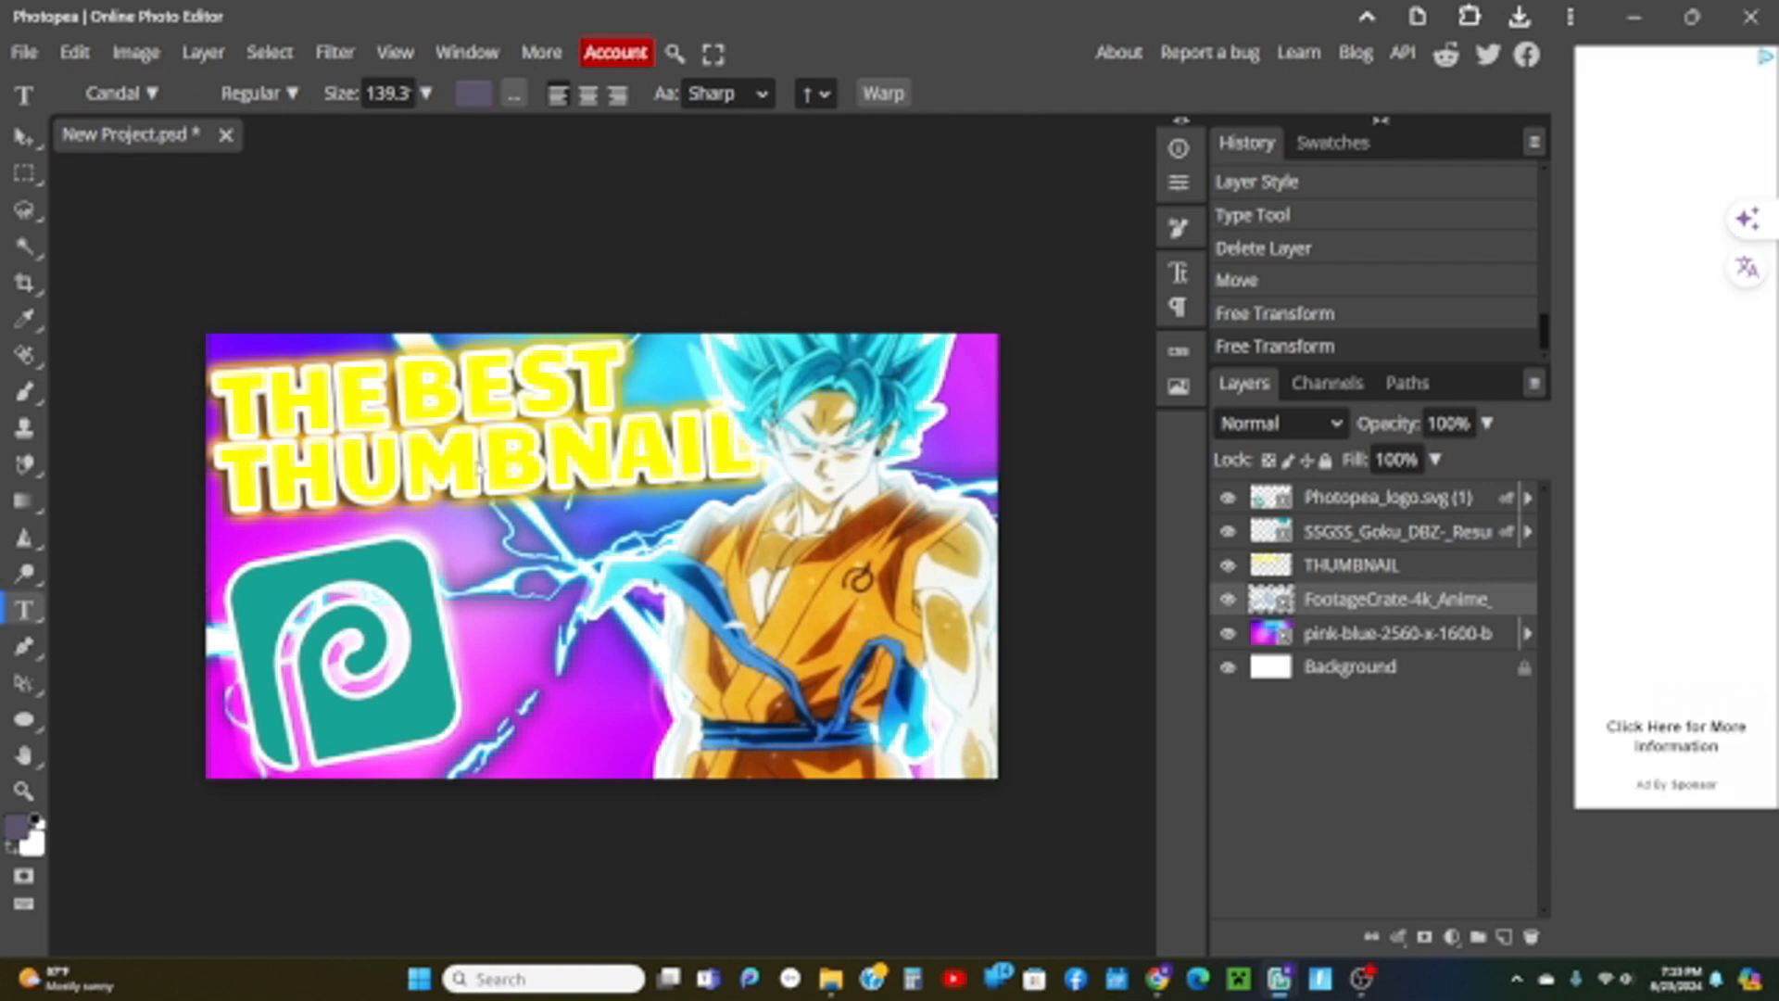
click(479, 468)
click(1355, 634)
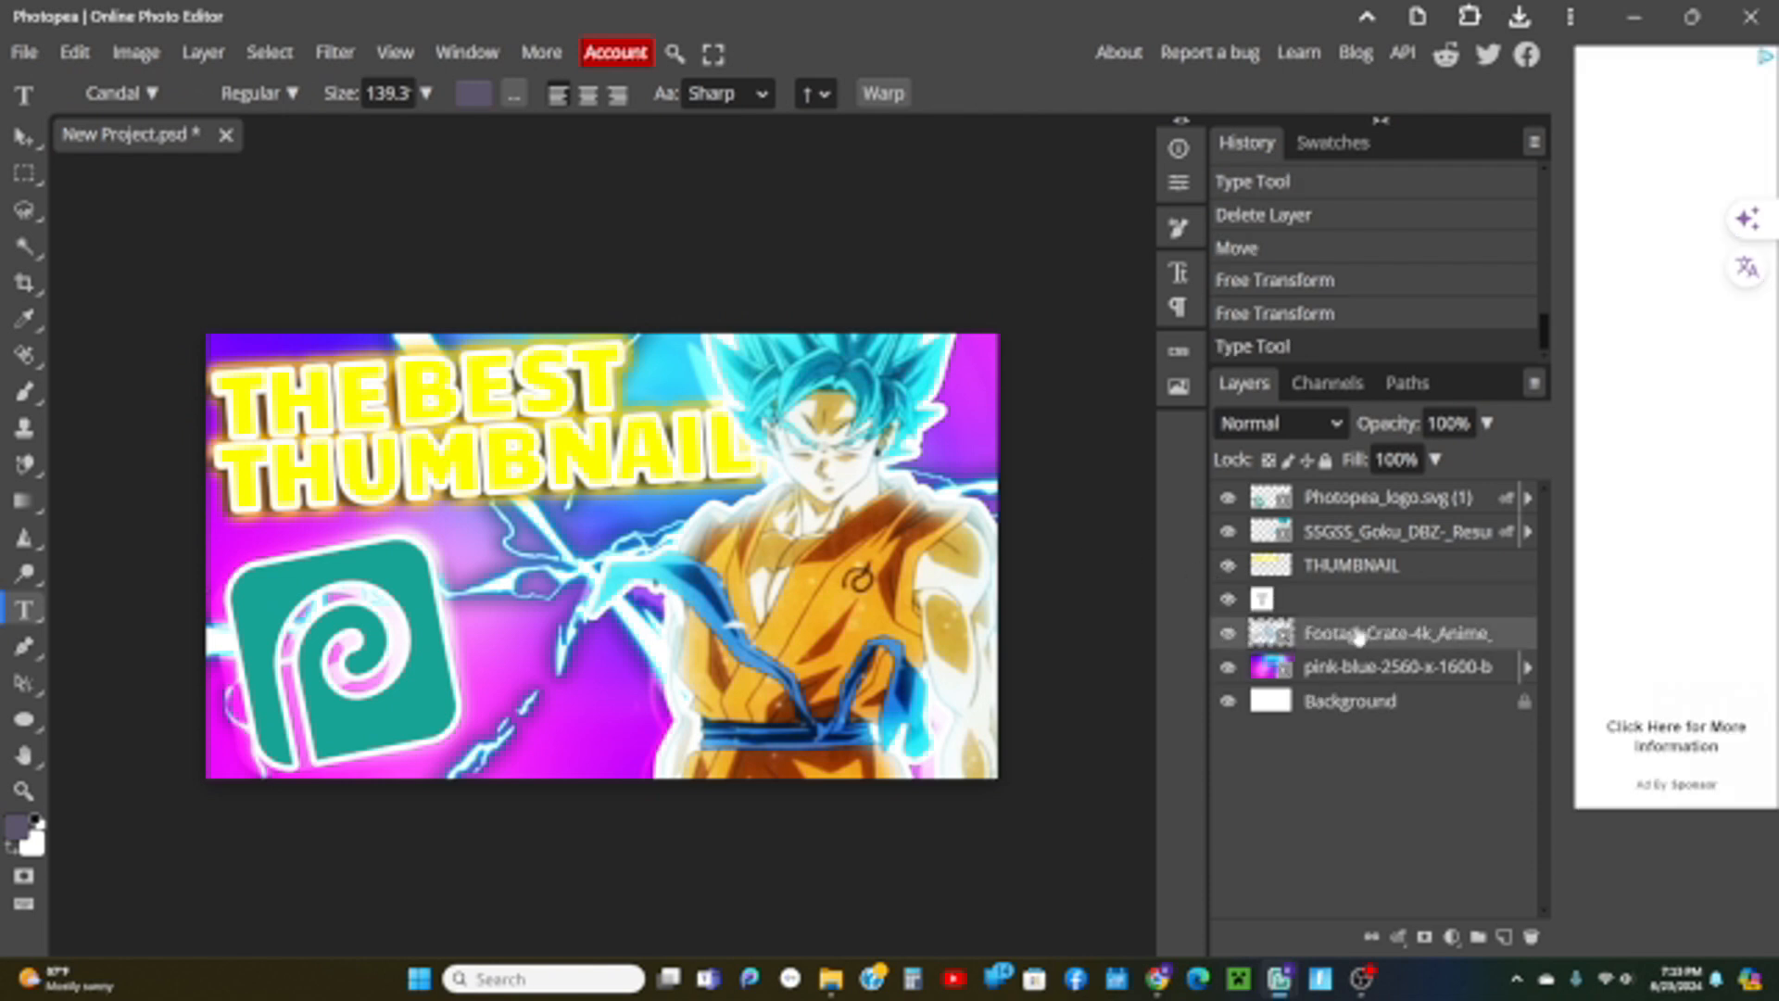
right_click(1321, 602)
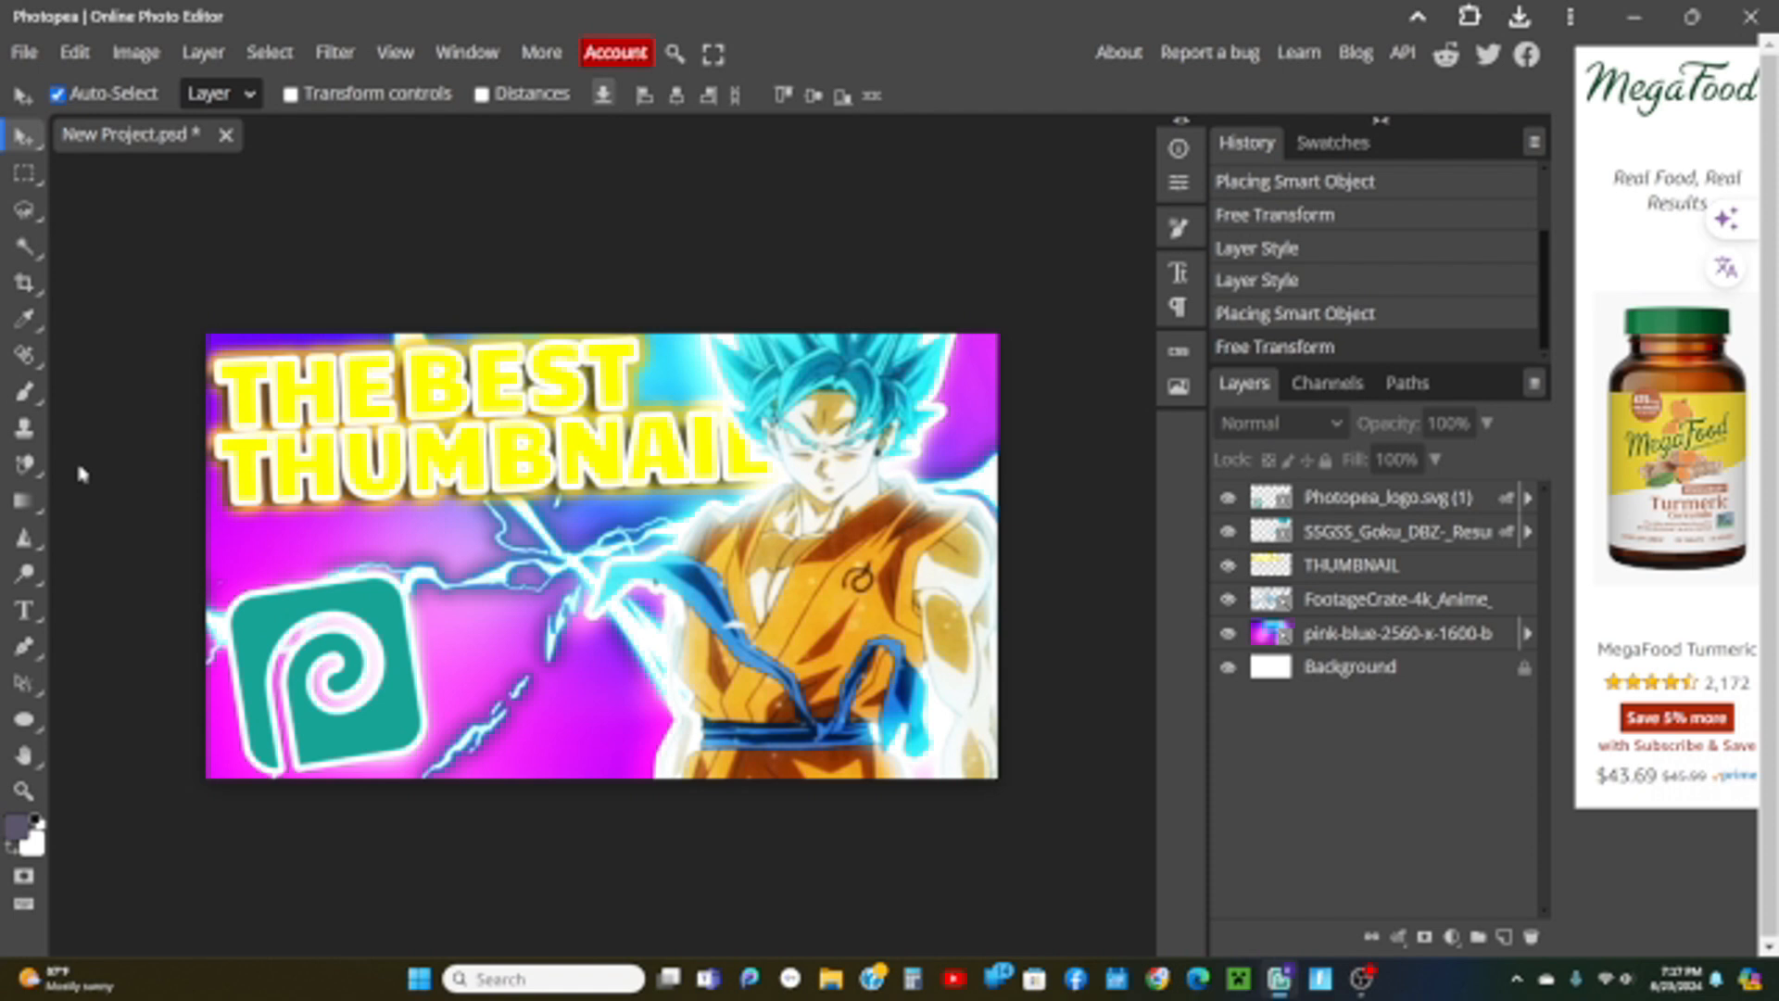
scroll(79, 475, down, 9)
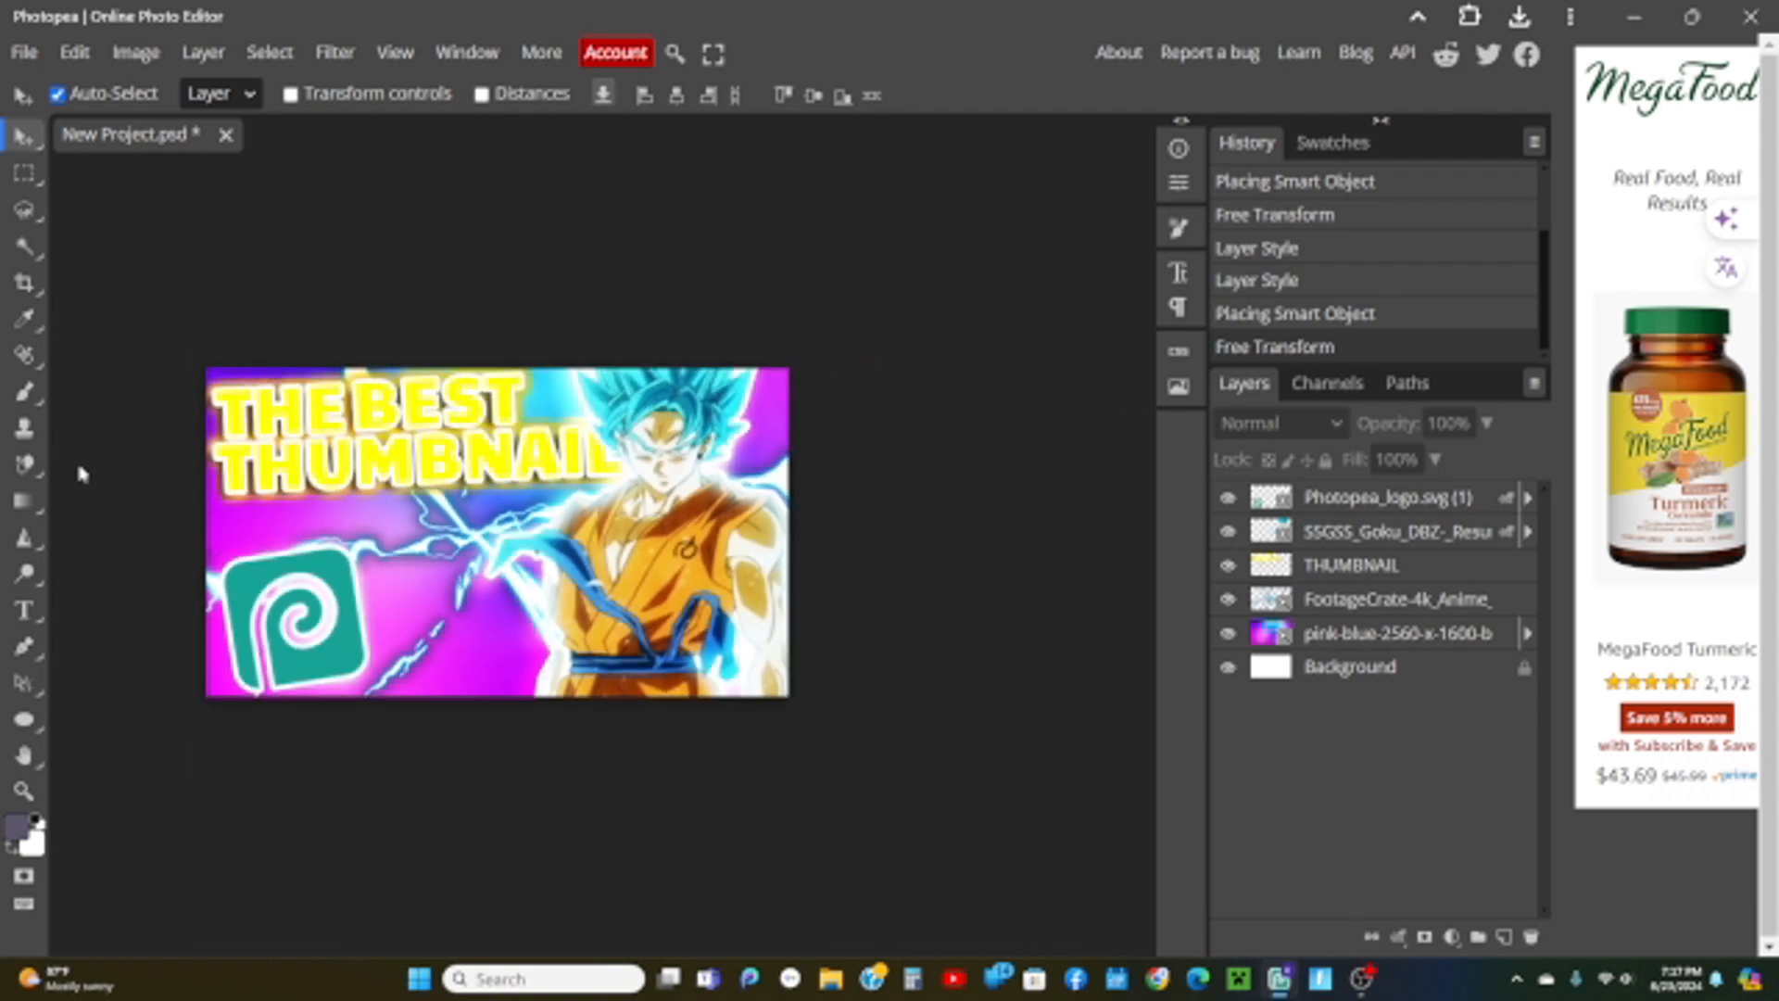
scroll(79, 475, down, 2)
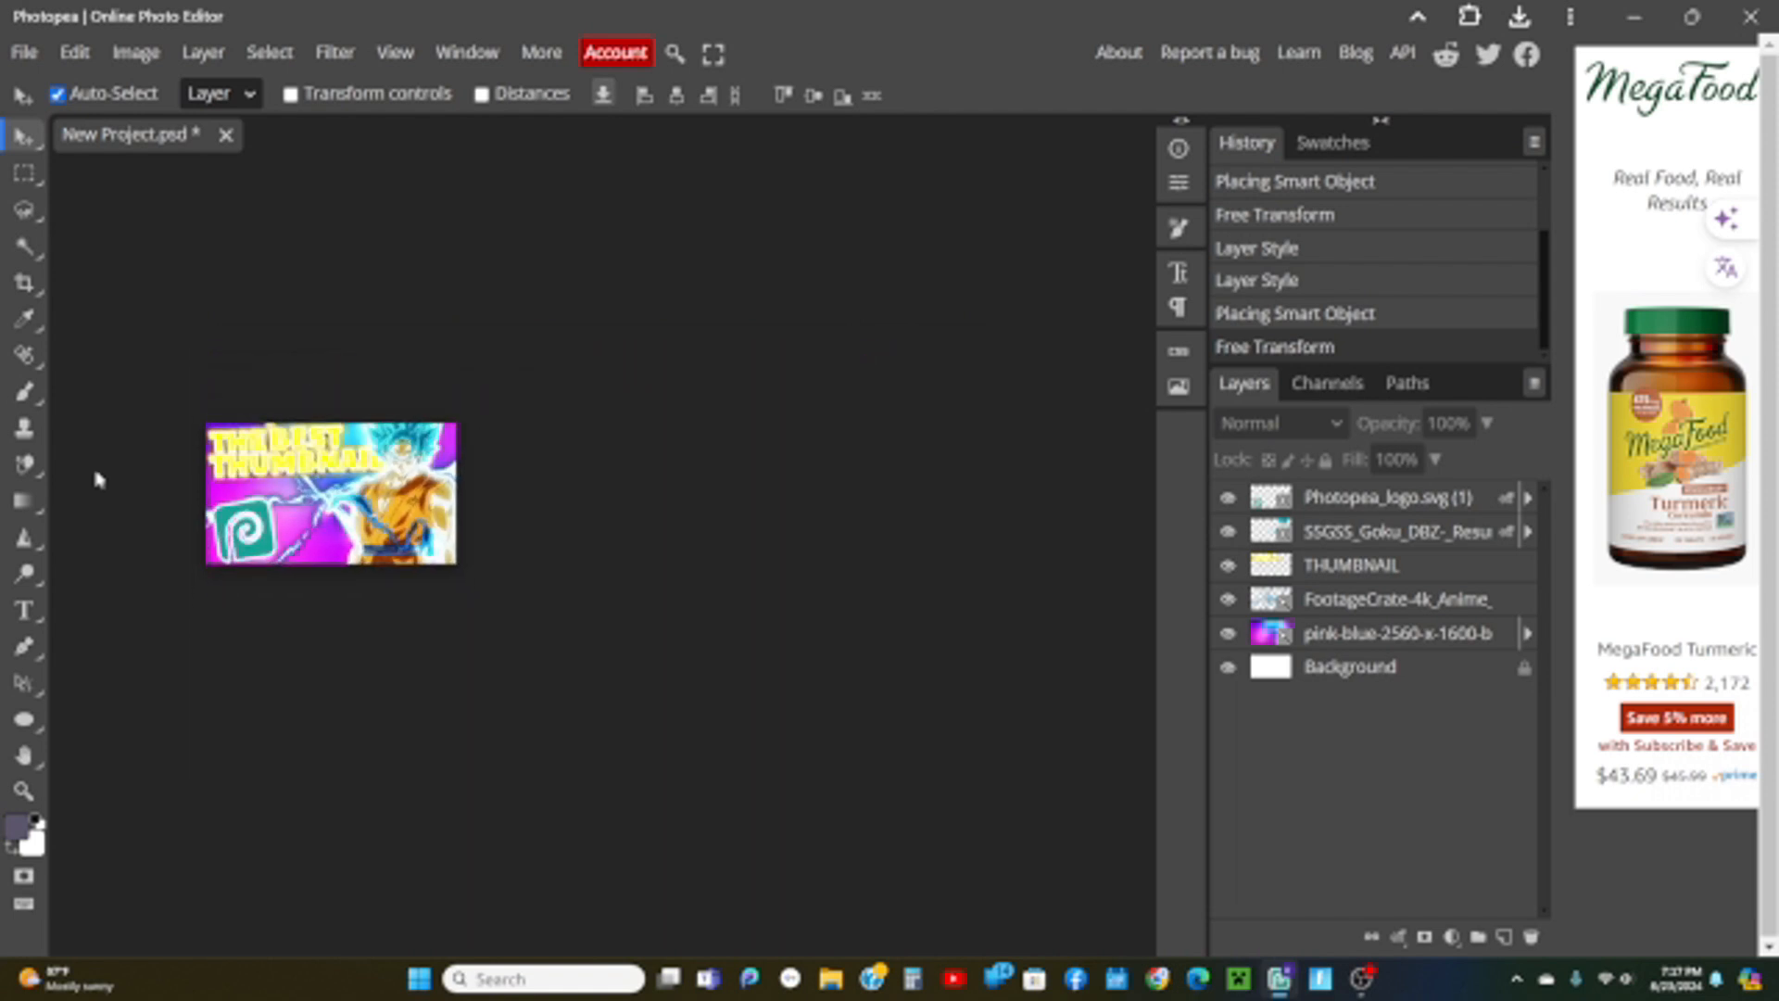
scroll(171, 493, down, 2)
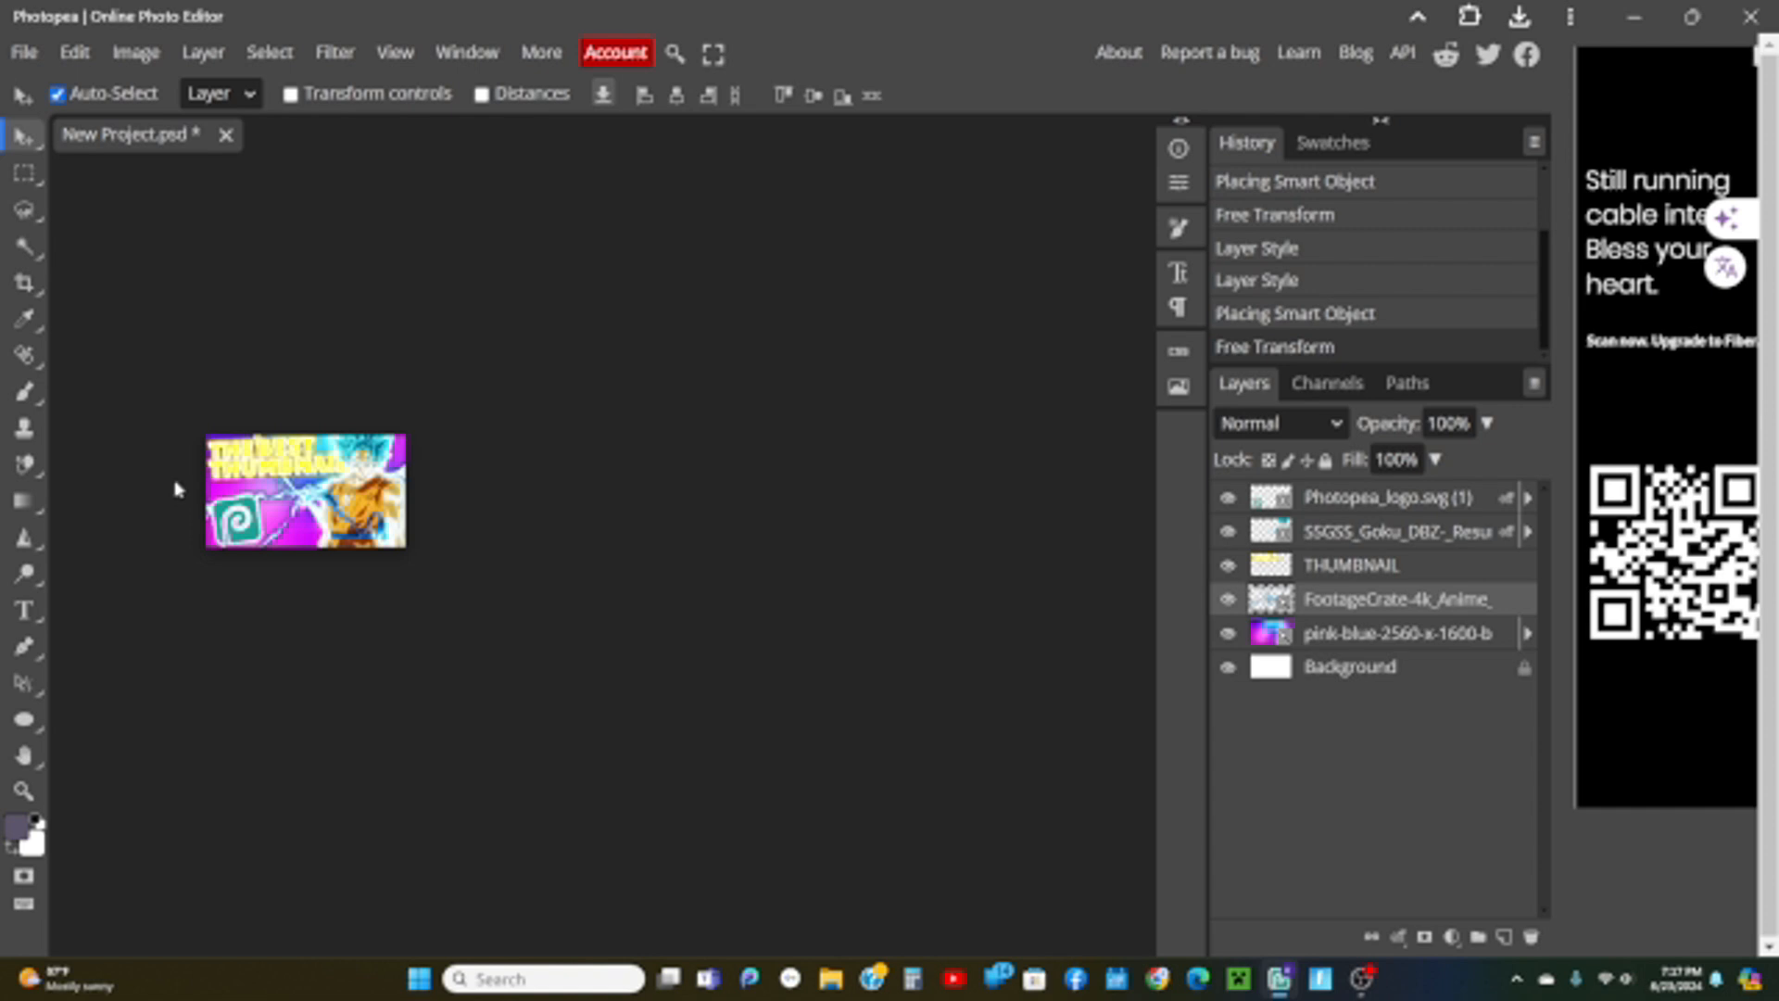
scroll(176, 489, up, 5)
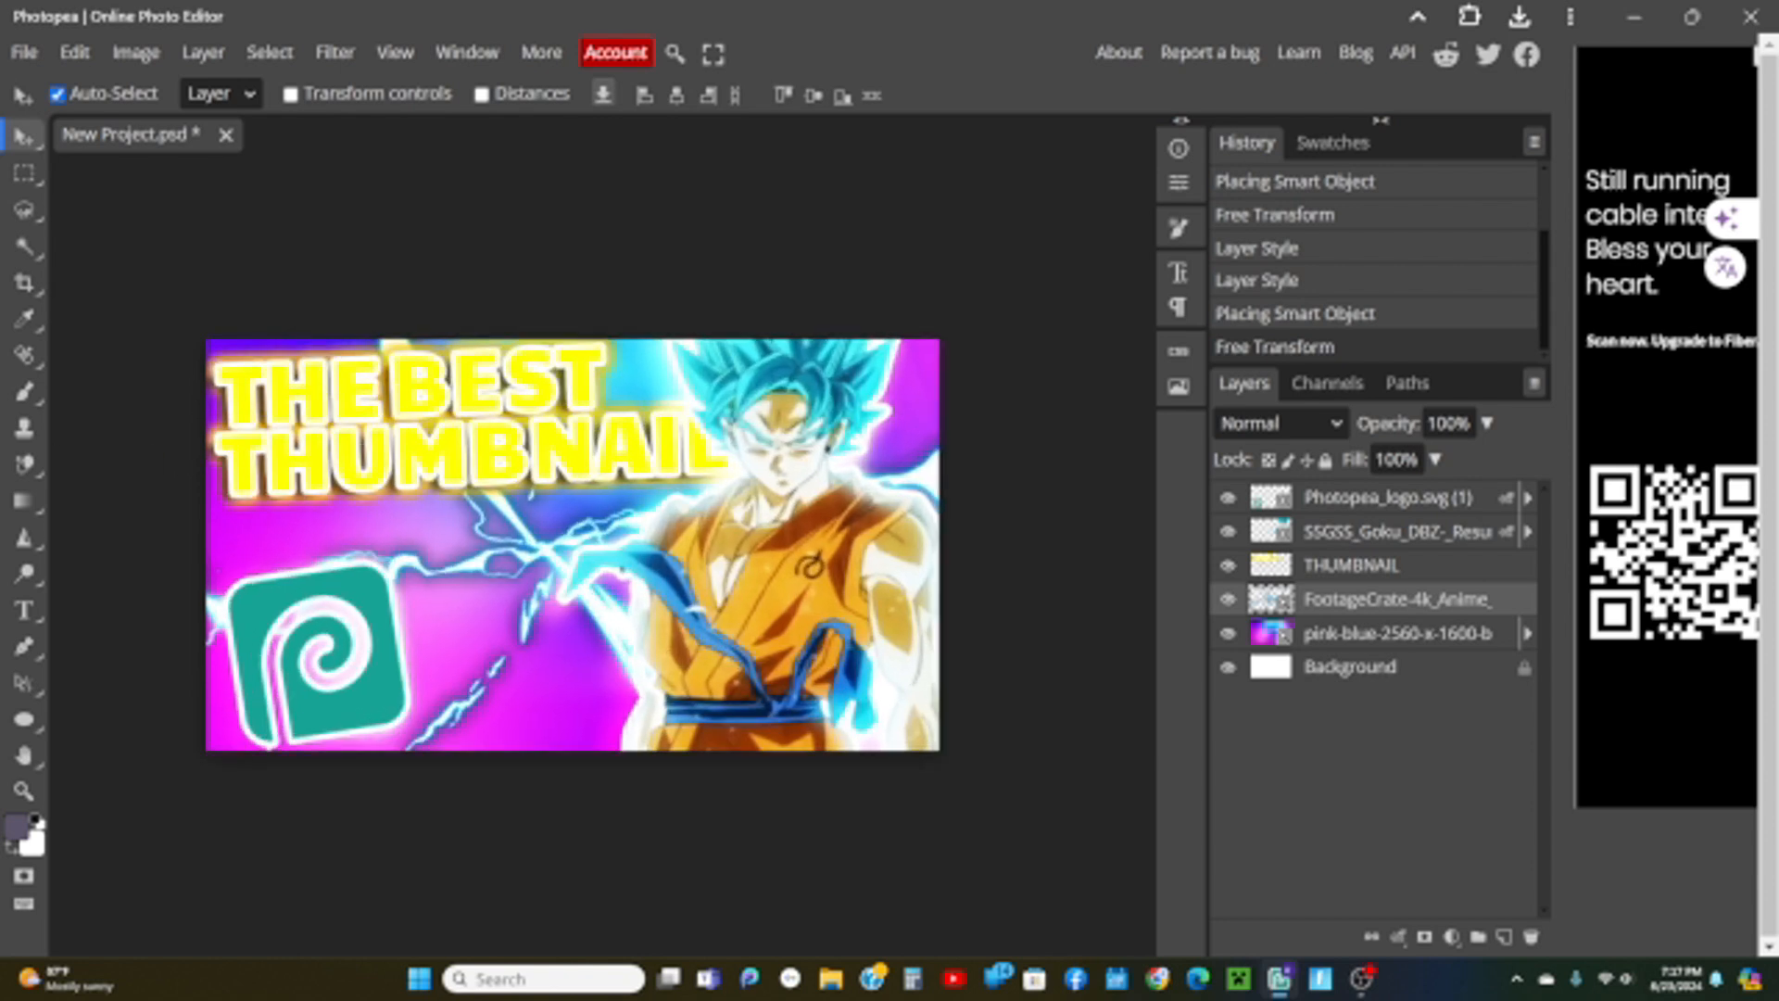
key(alt+Tab)
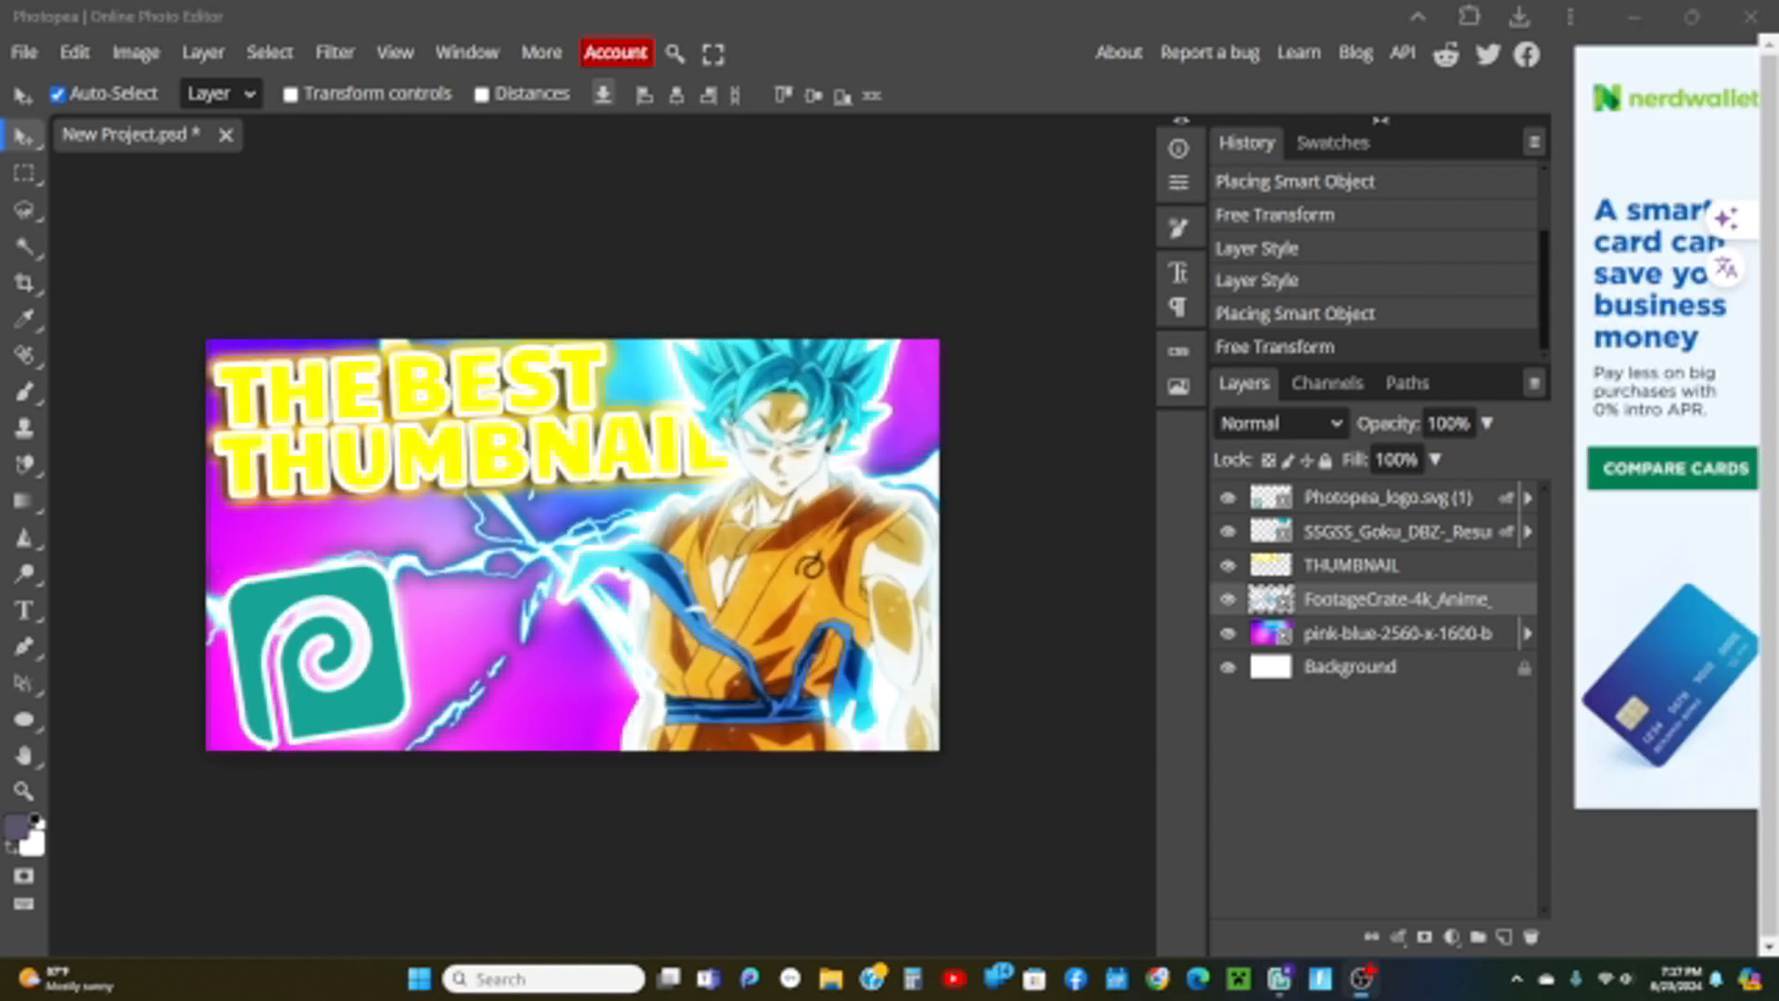